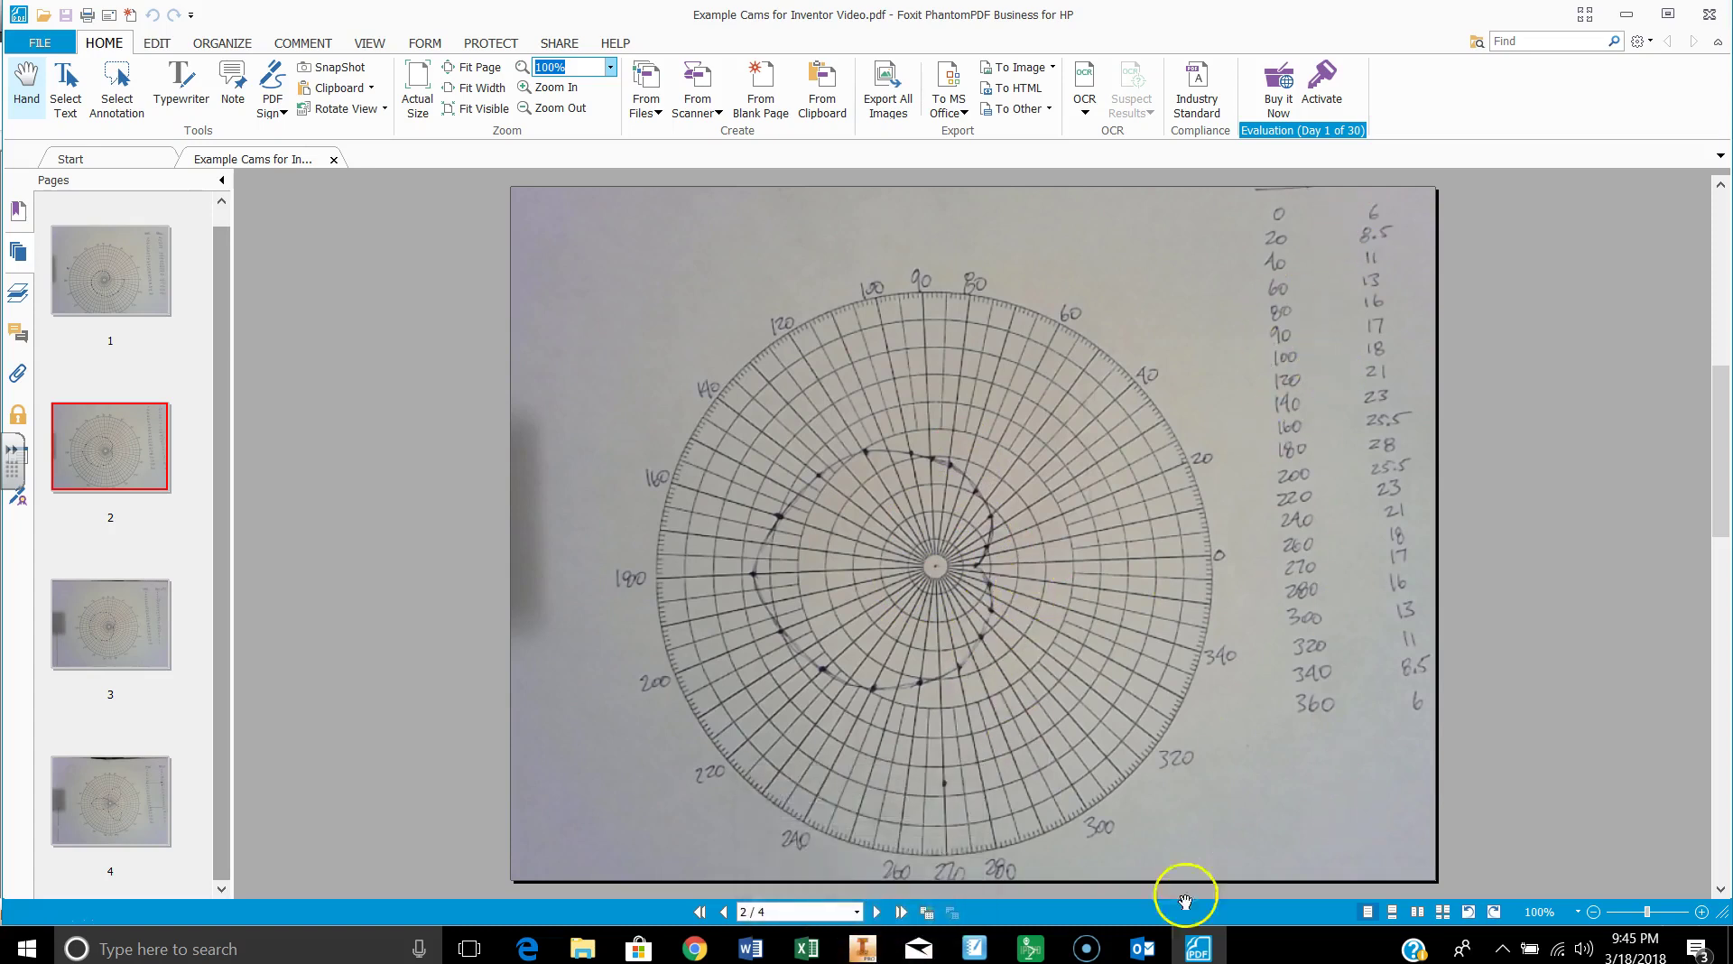
Create a new part in Inventor and start a 2D sketch on the XY plane
{"action": "left_click", "coordinate": [864, 949]}
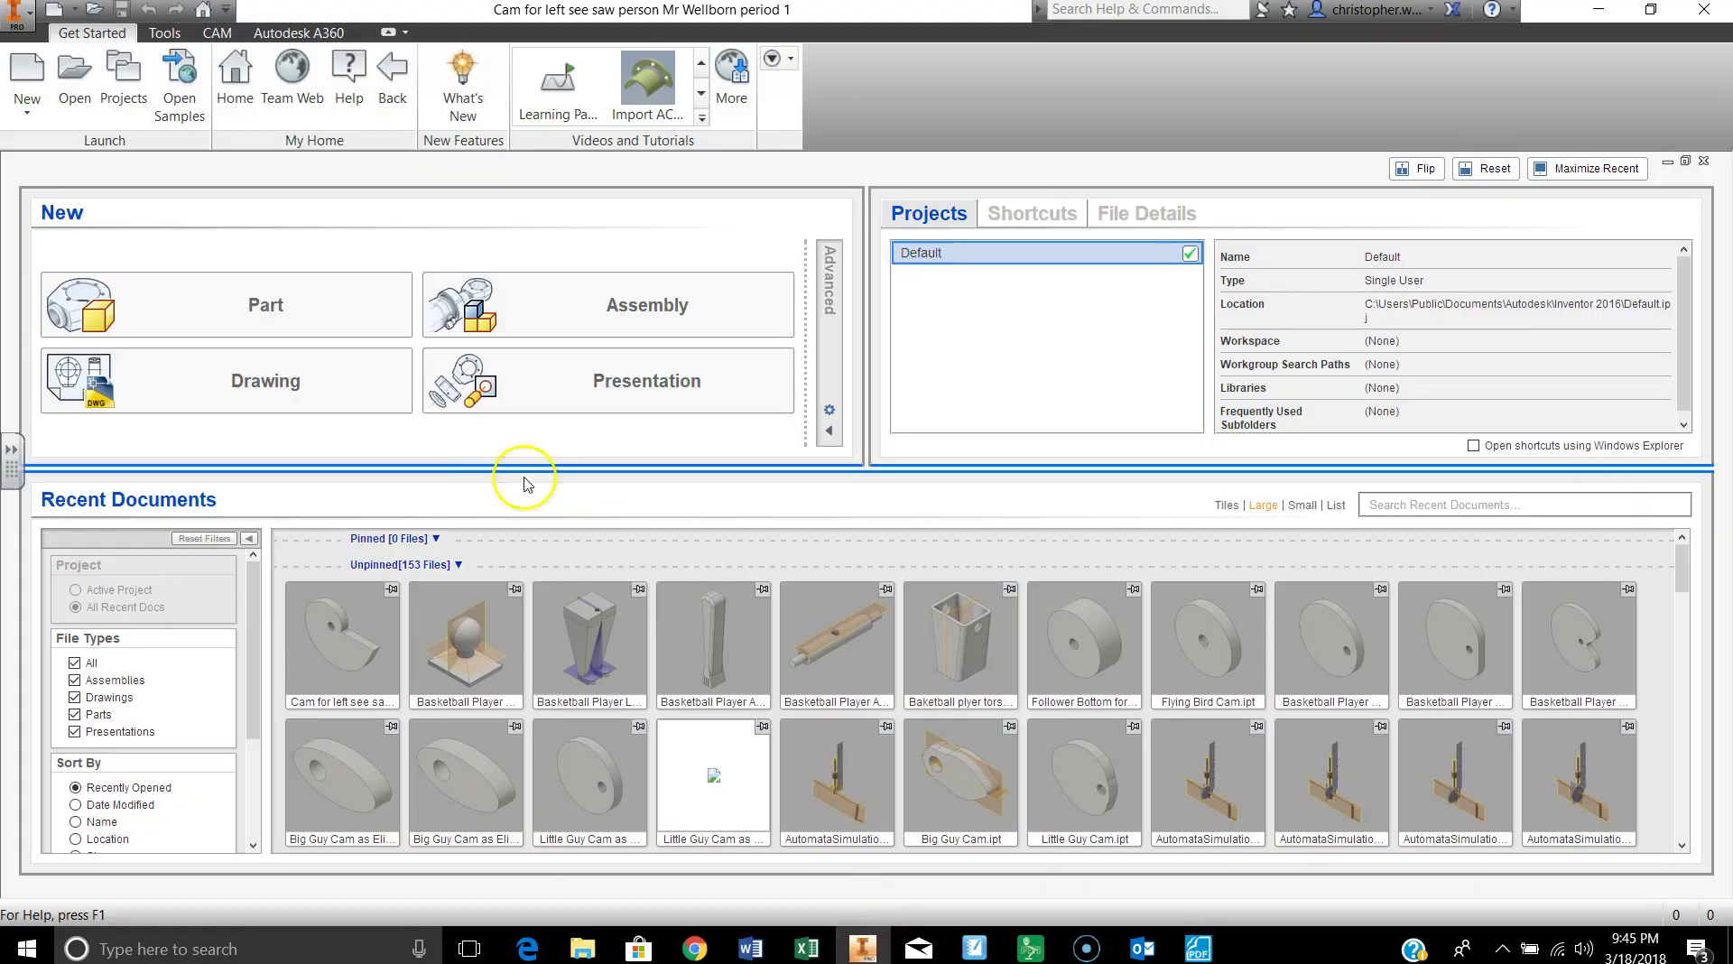
{"action": "left_click", "coordinate": [216, 302]}
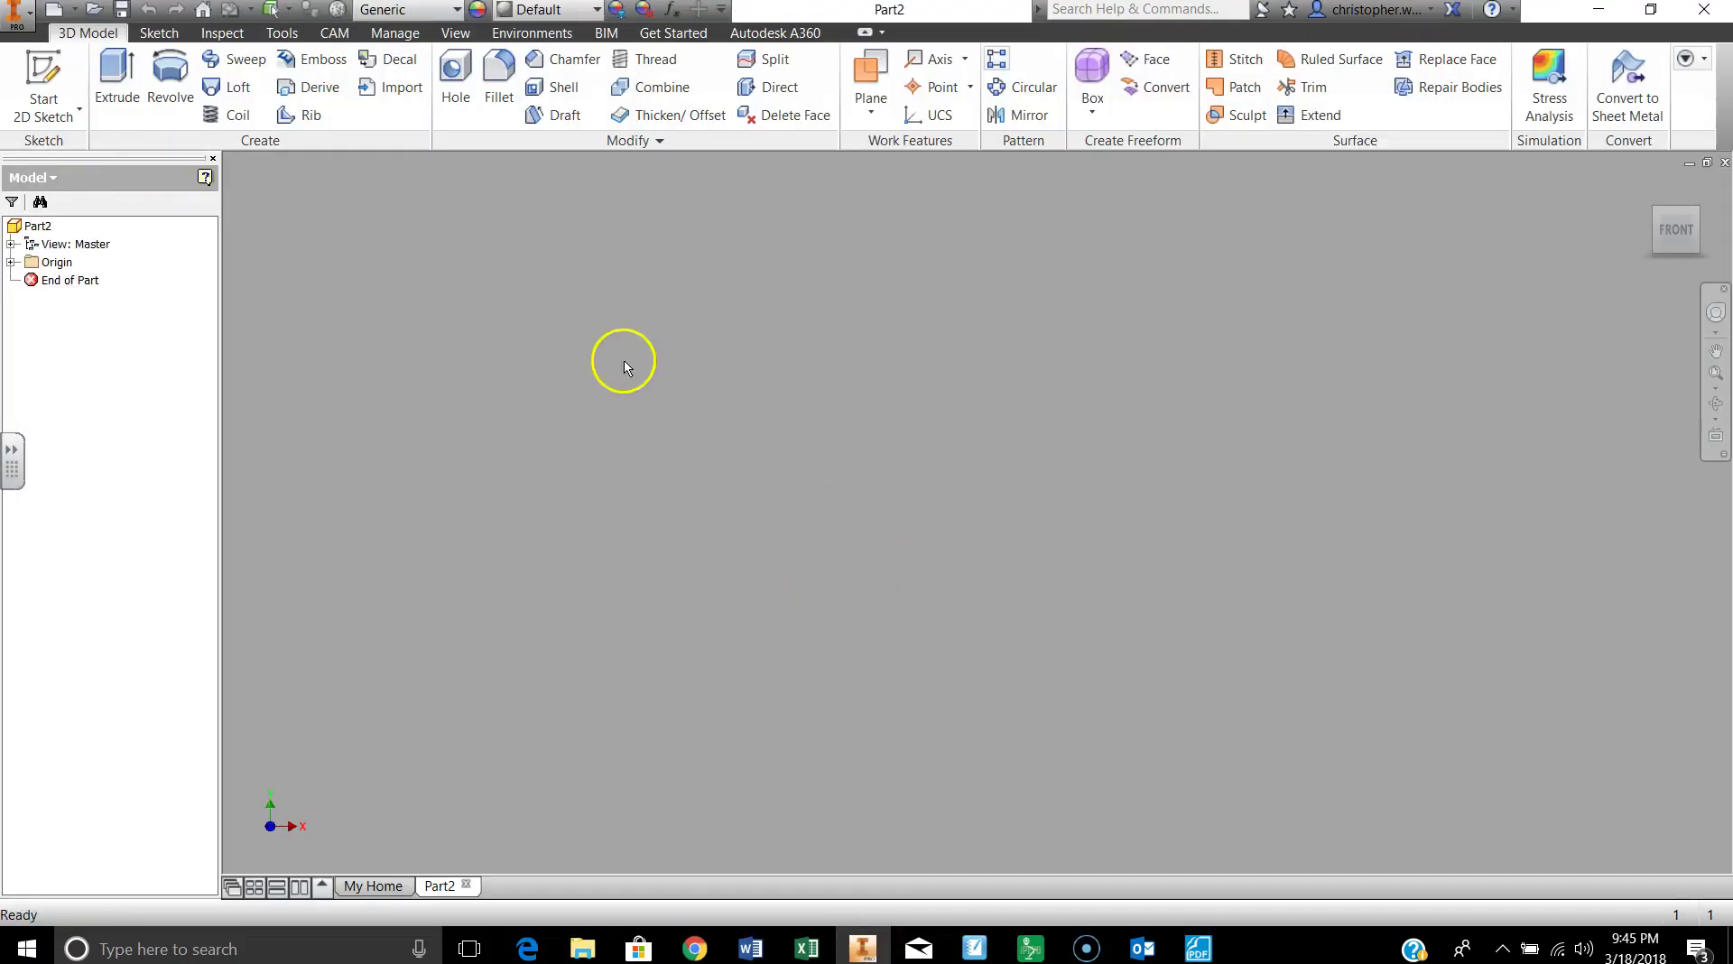
{"action": "left_click", "coordinate": [50, 76]}
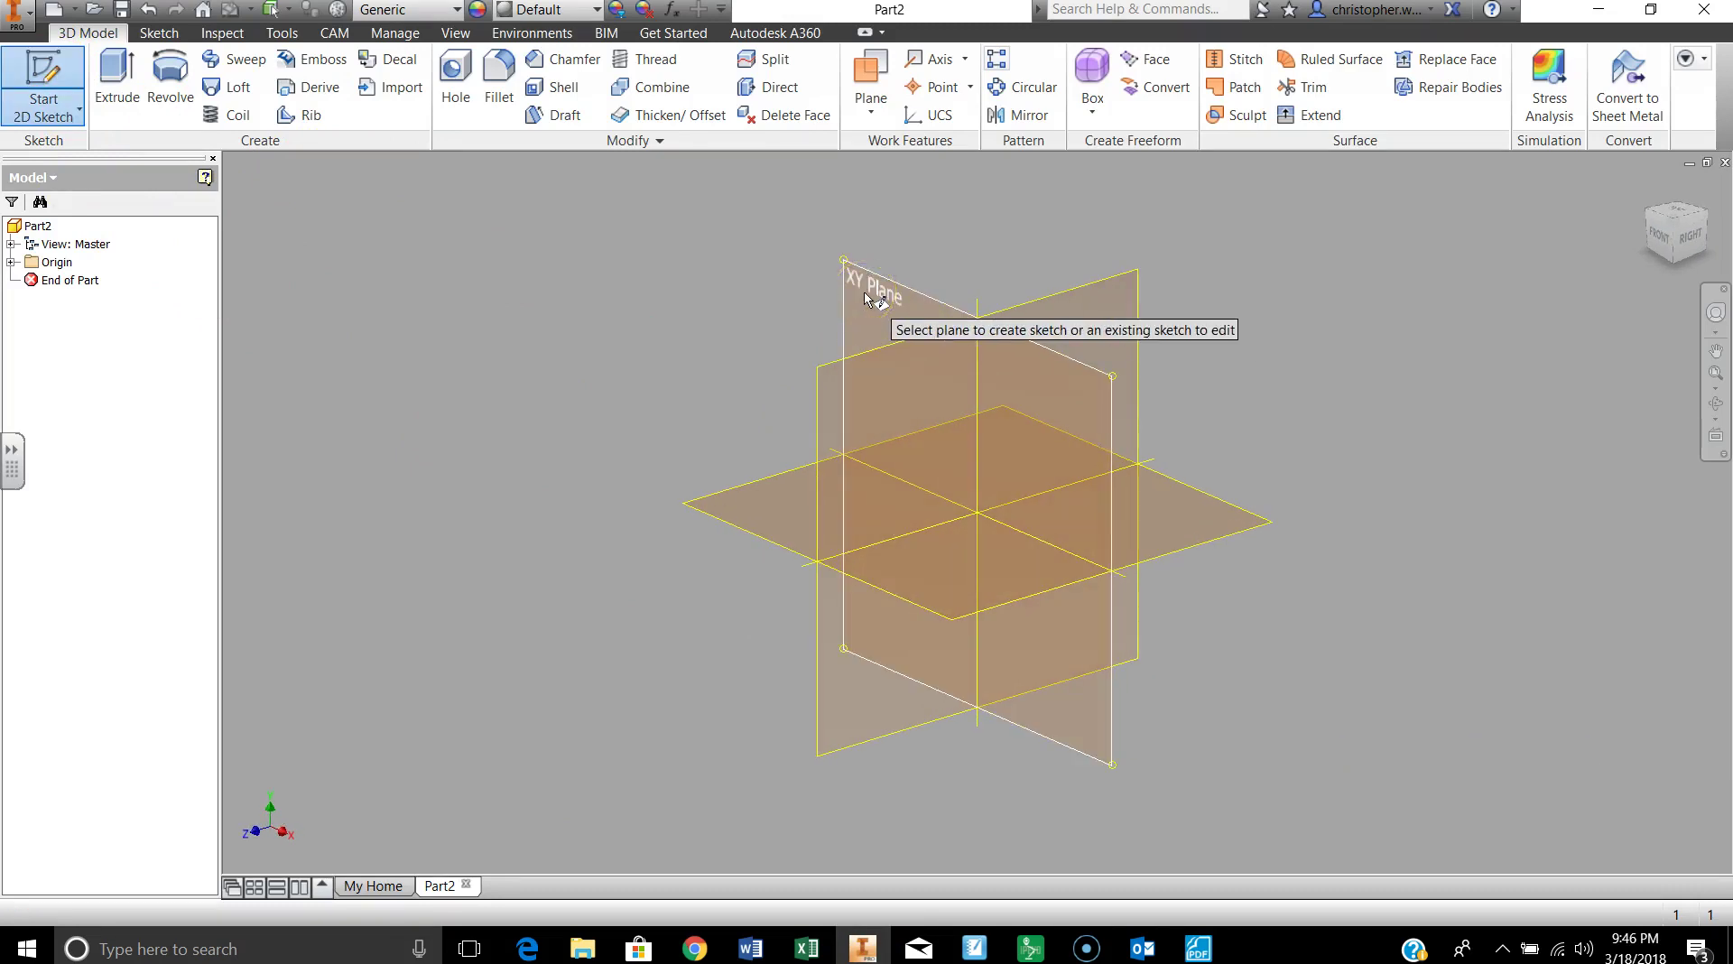
{"action": "left_click", "coordinate": [867, 298]}
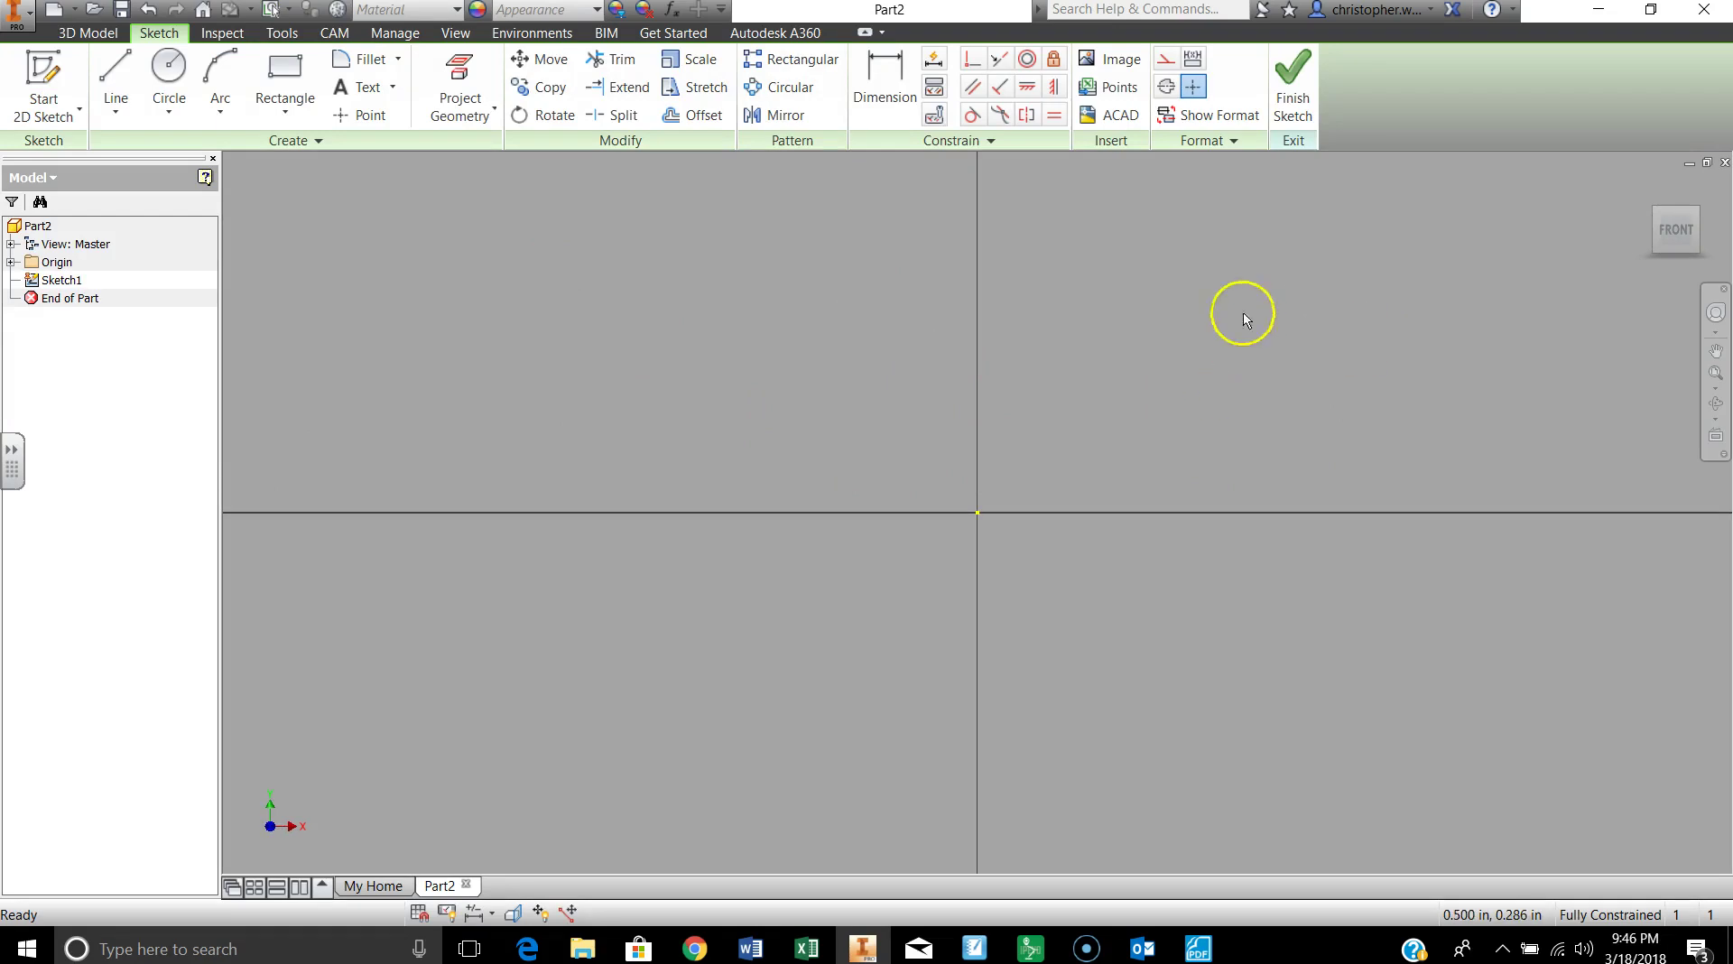
Turn on construction geometry and draw a line from the origin, 6/16 in long at 0 degrees
{"action": "left_click", "coordinate": [1165, 69]}
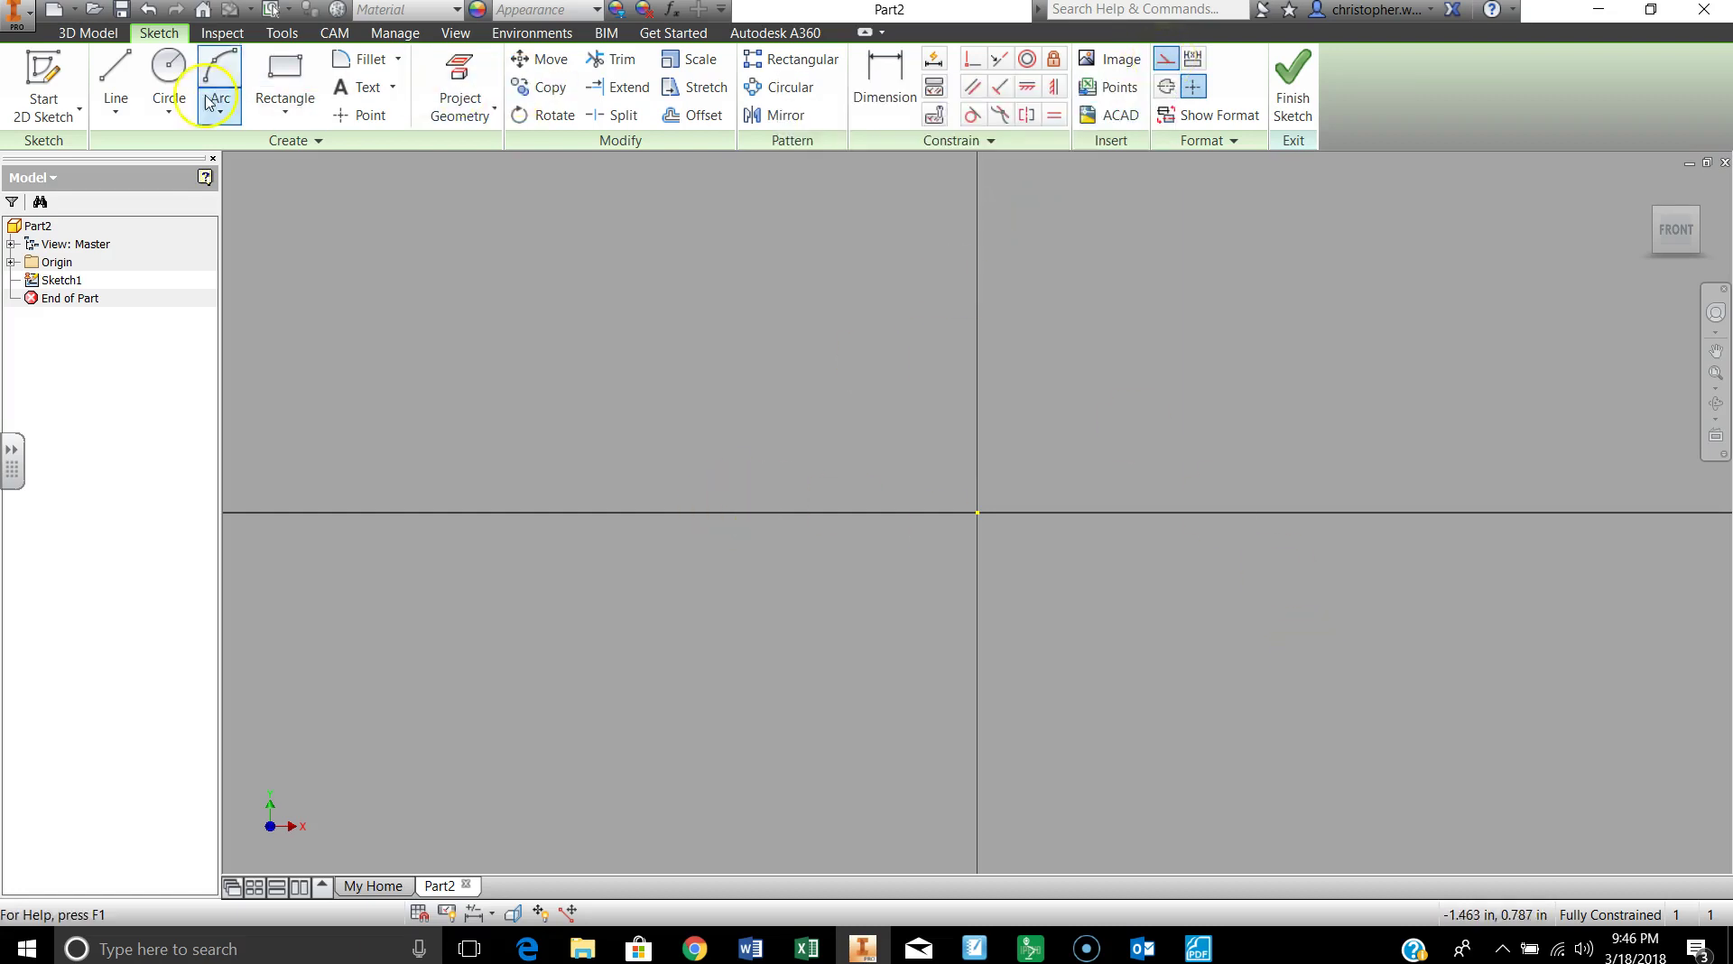
{"action": "left_click", "coordinate": [114, 70]}
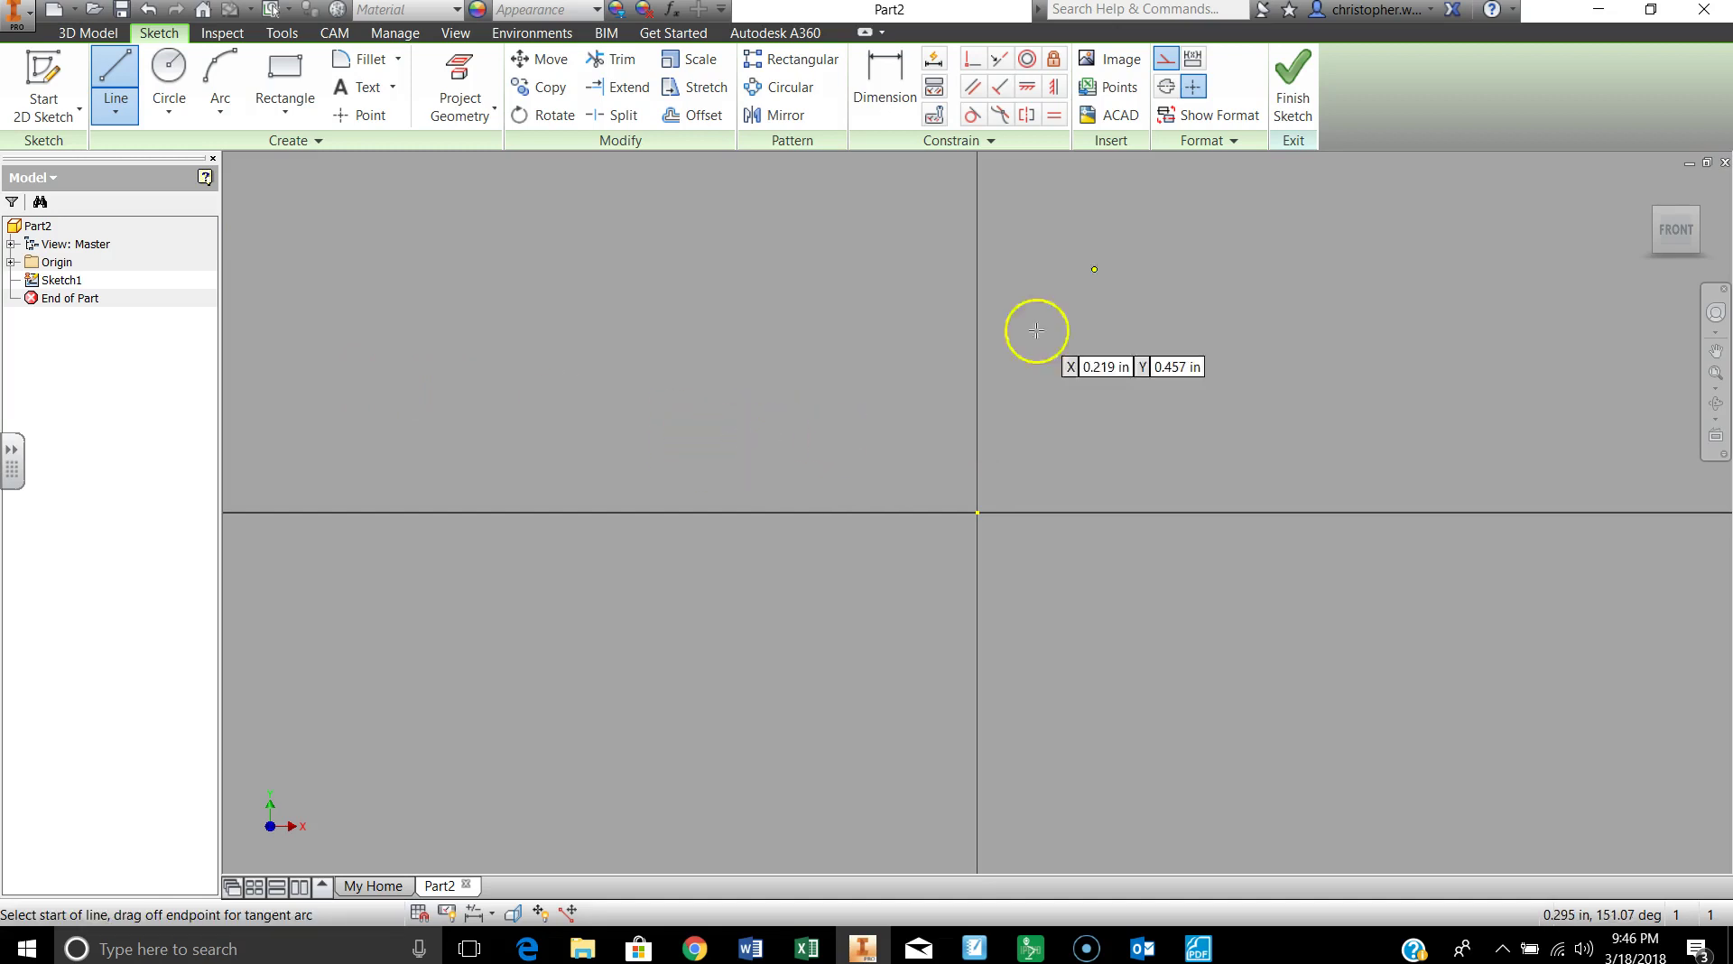
{"action": "left_click", "coordinate": [1164, 60]}
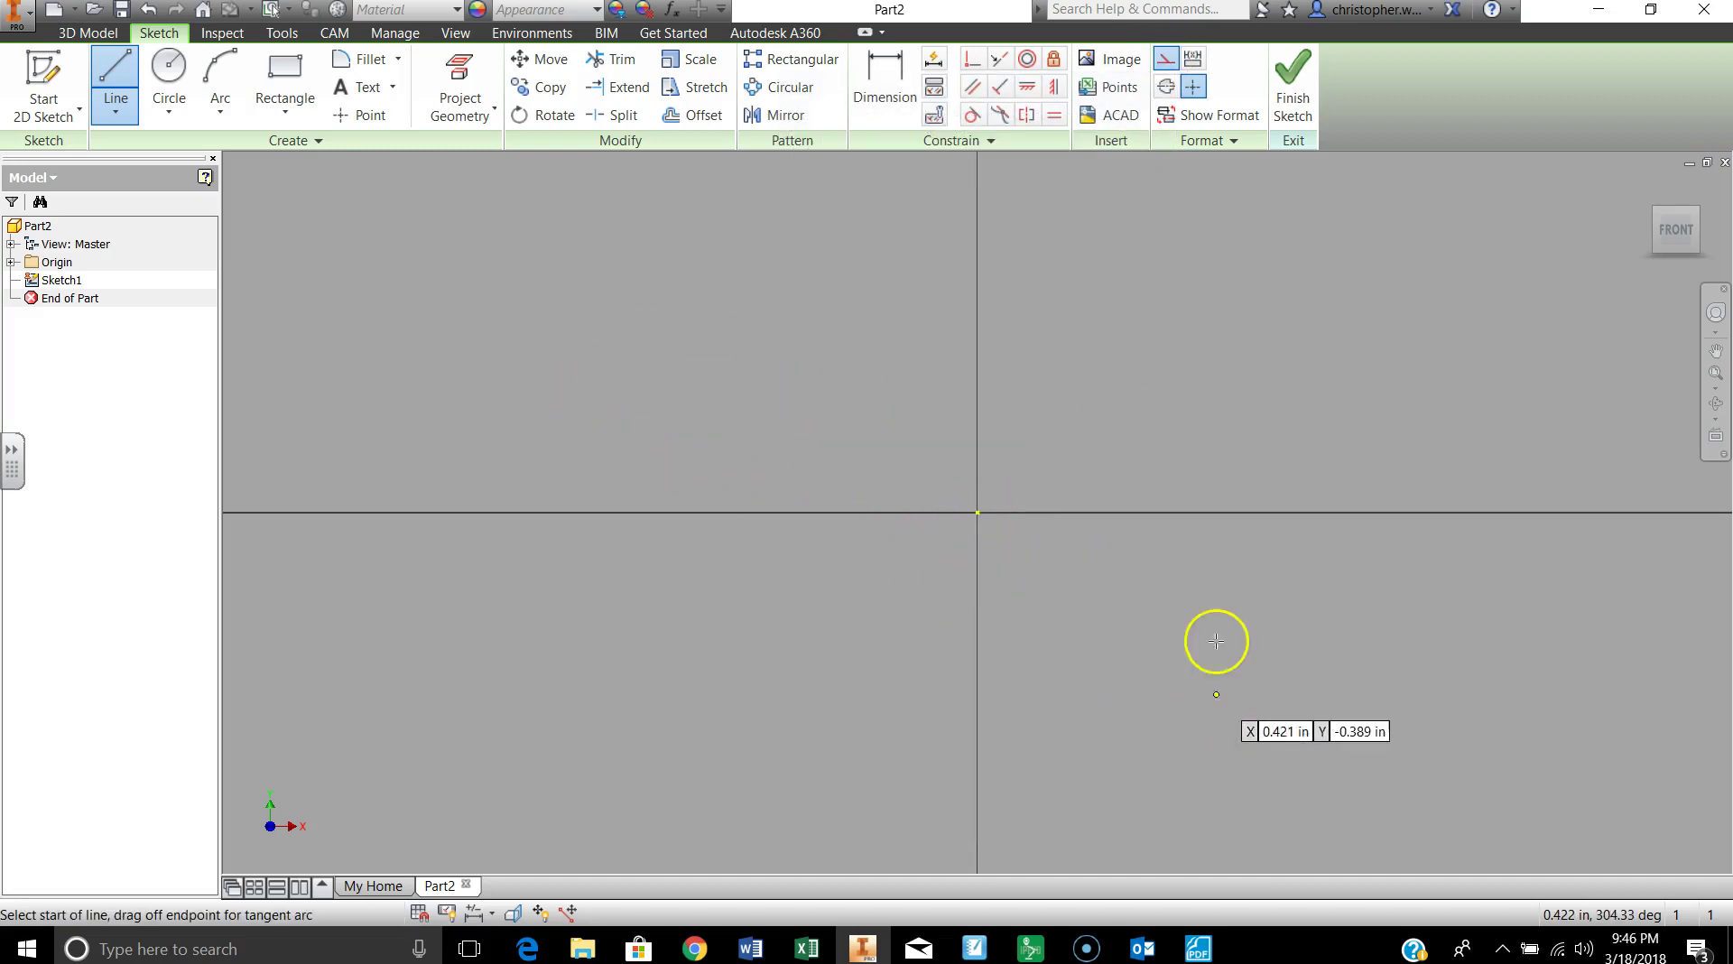
{"action": "left_click", "coordinate": [977, 512]}
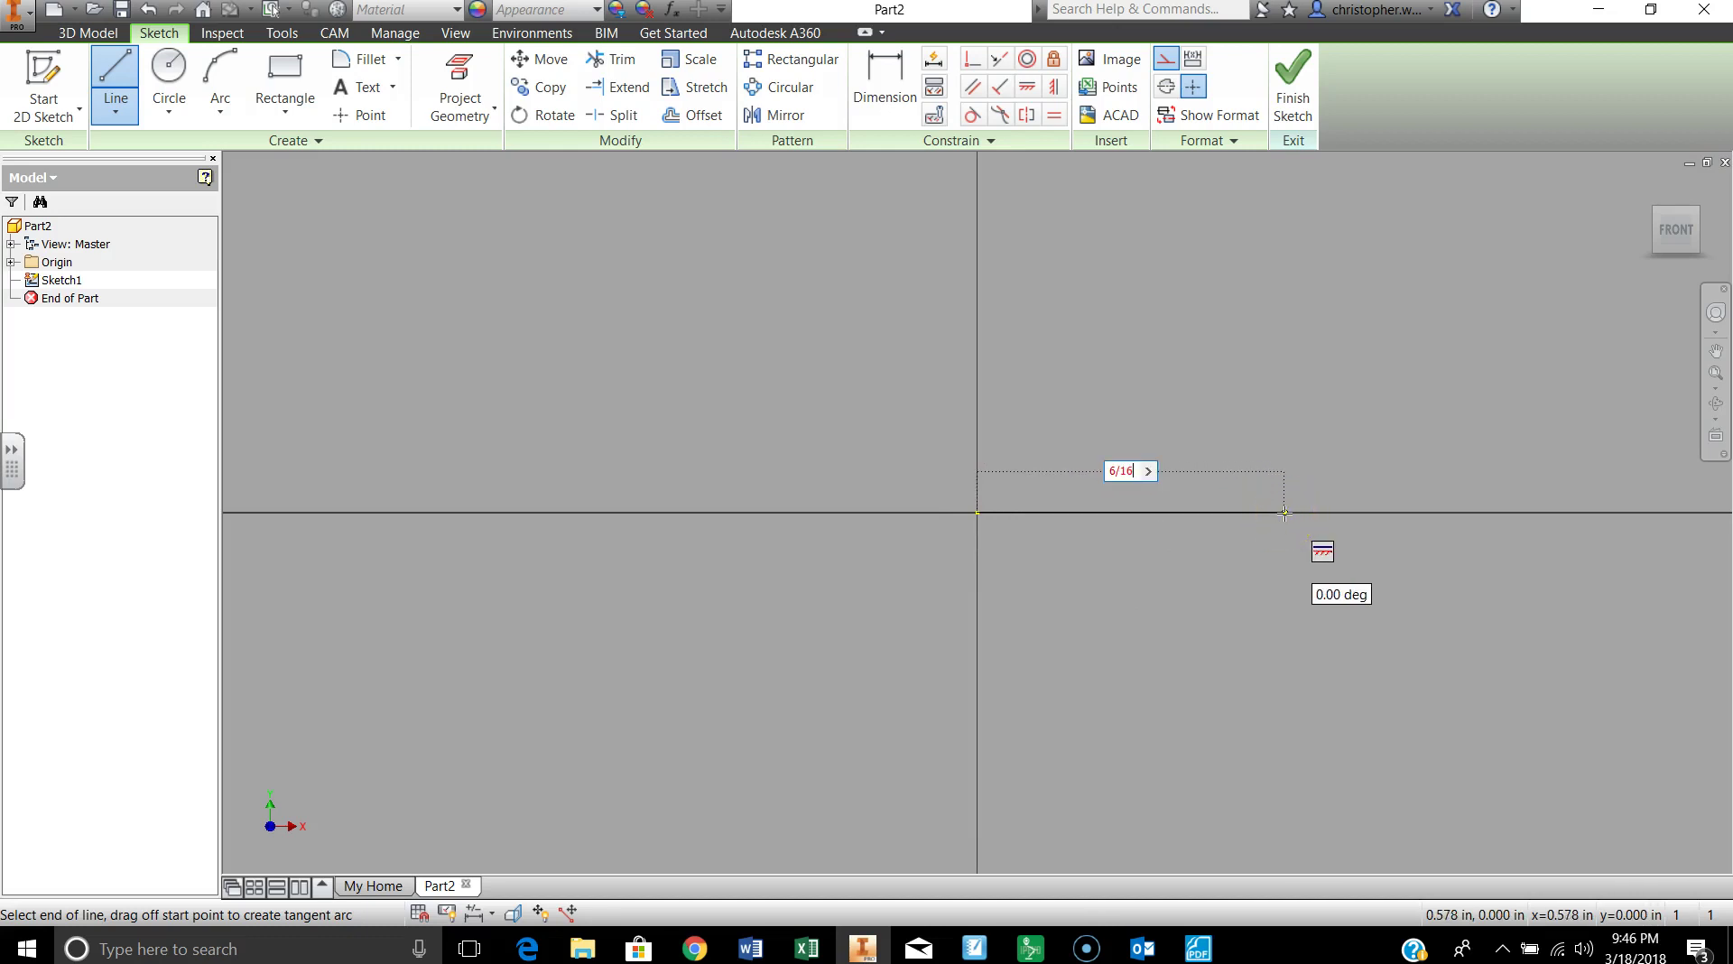
{"action": "key", "text": "Tab"}
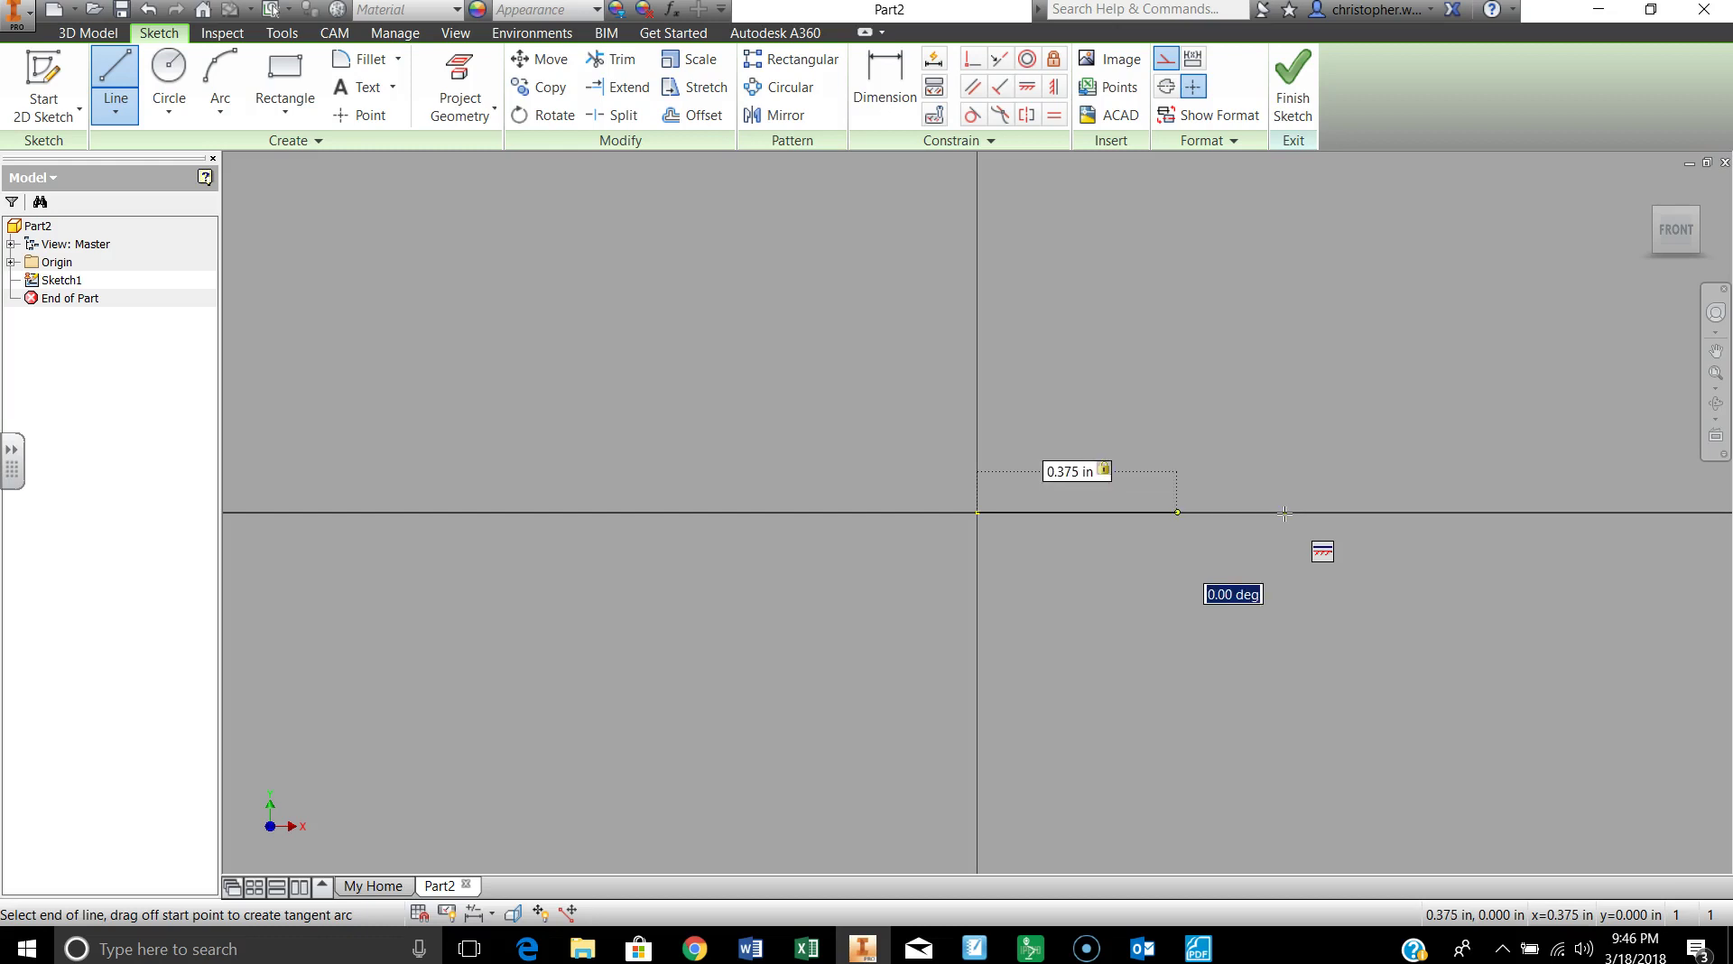
{"action": "type", "text": "0"}
{"action": "key", "text": "Return"}
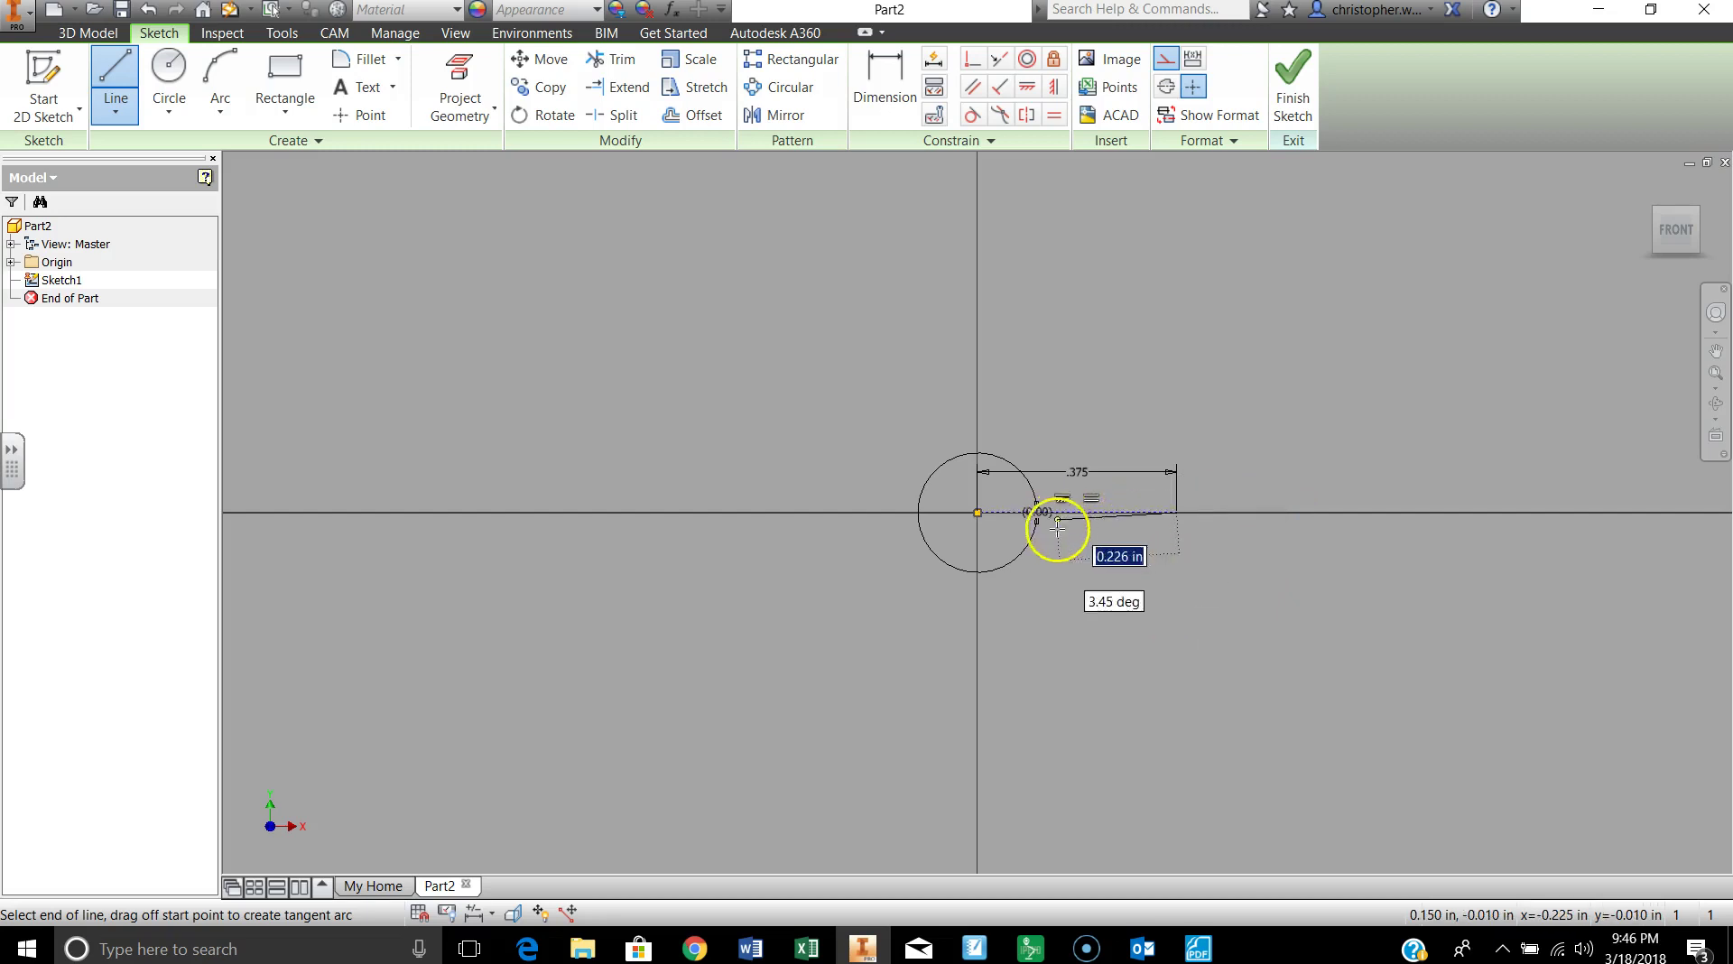
{"action": "left_click", "coordinate": [1176, 513]}
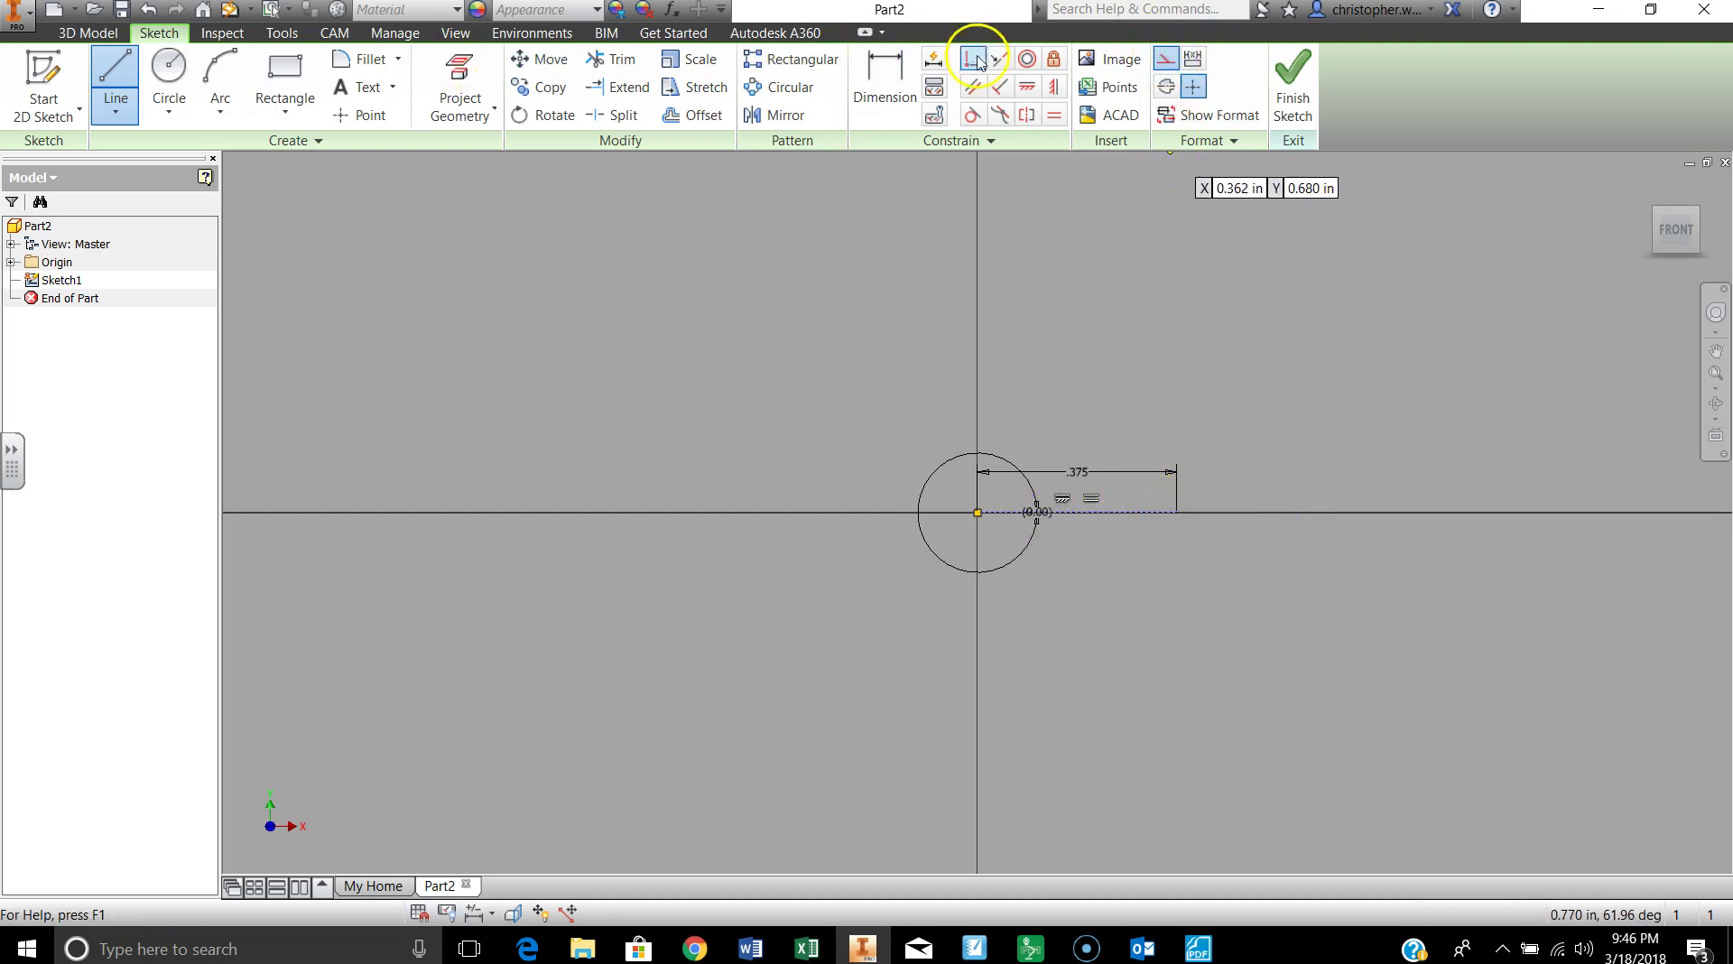
{"action": "left_click", "coordinate": [1164, 61]}
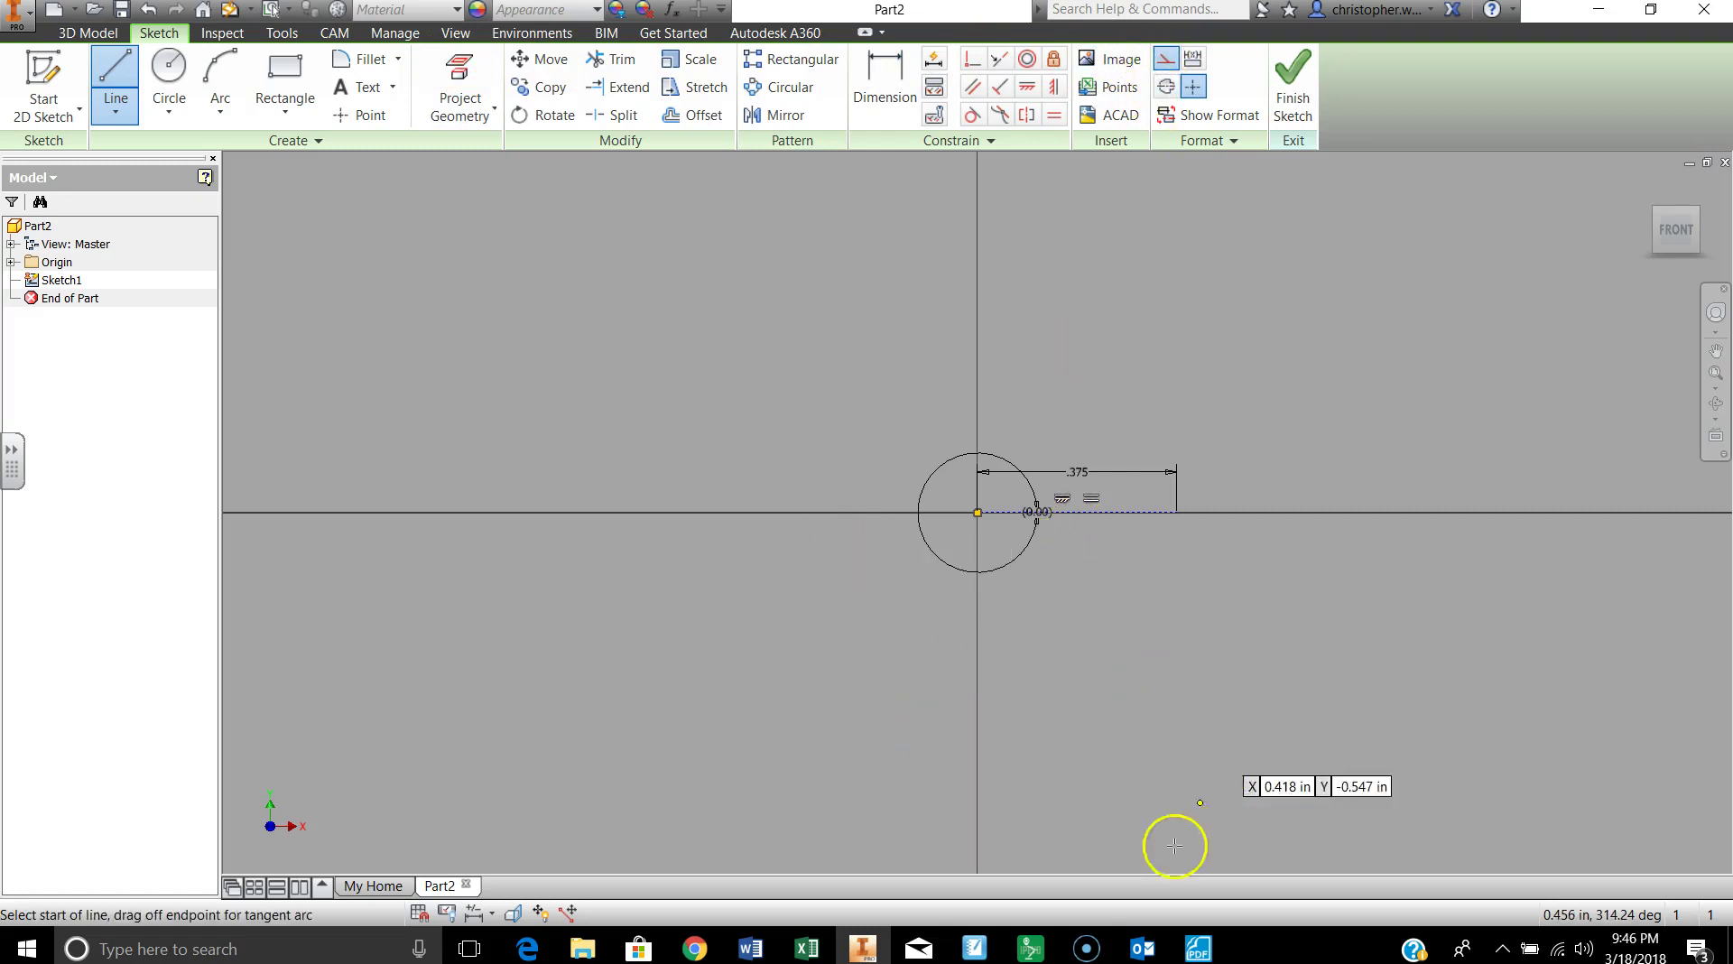
Consult the cam chart PDF and draw a construction line in the Inventor sketch from the origin, 8.5/16 in long at 20 degrees
{"action": "left_click", "coordinate": [1198, 950]}
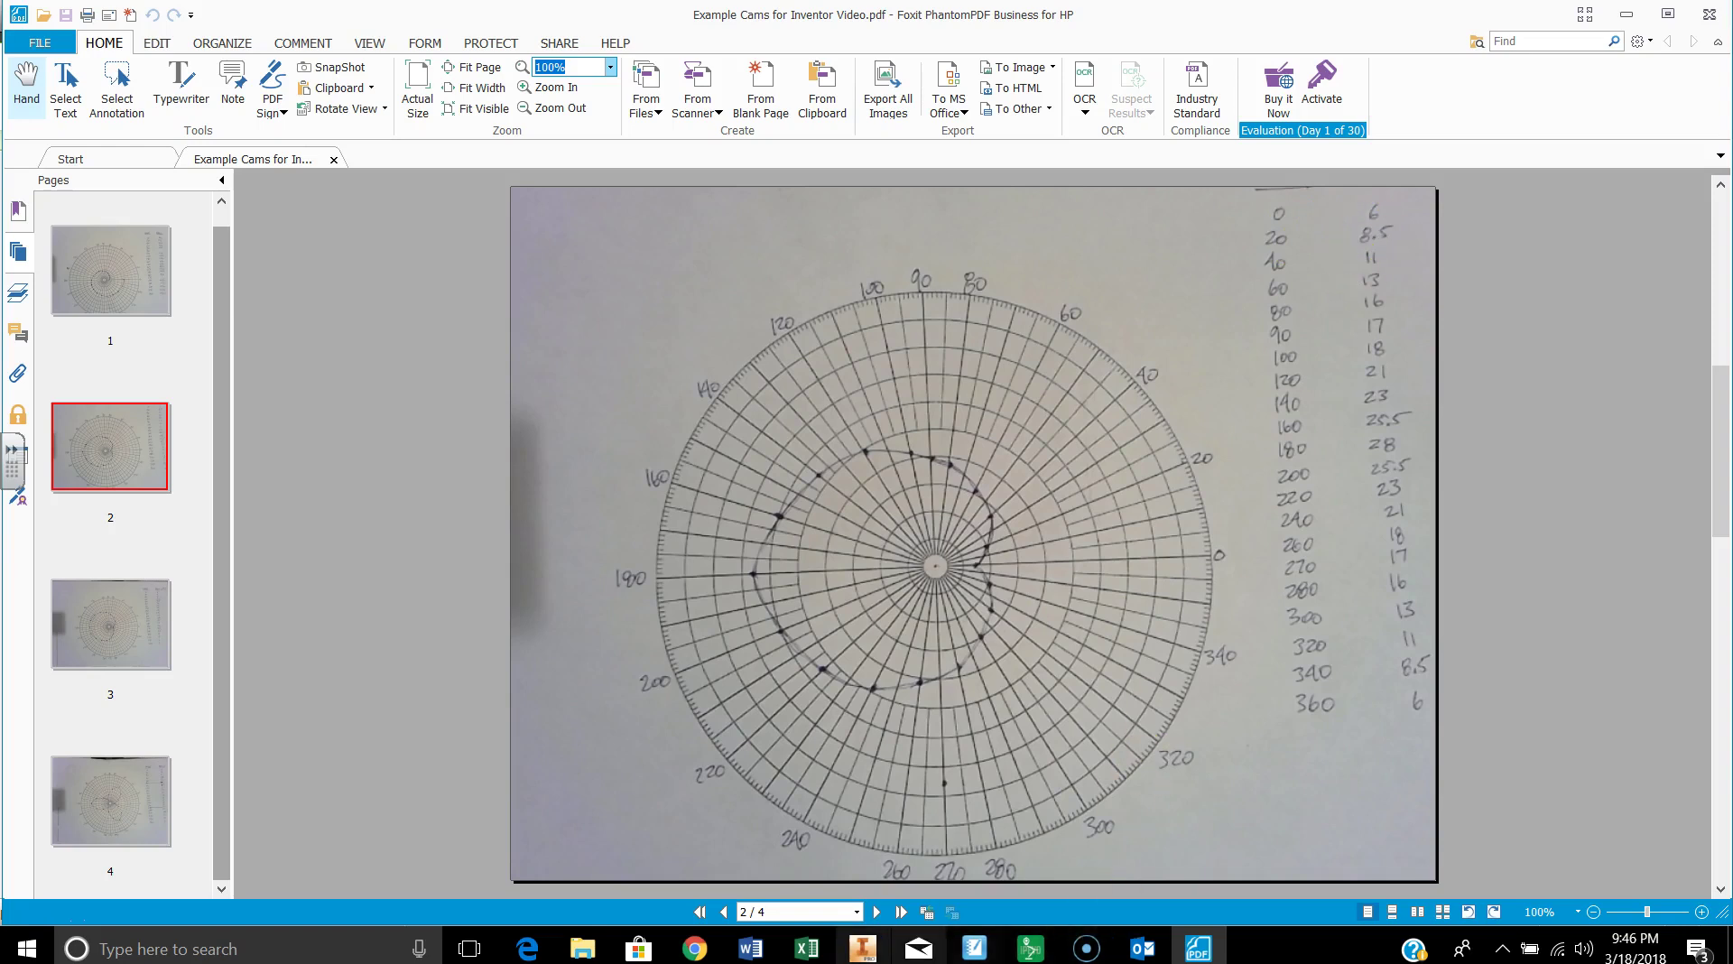
{"action": "left_click", "coordinate": [859, 956]}
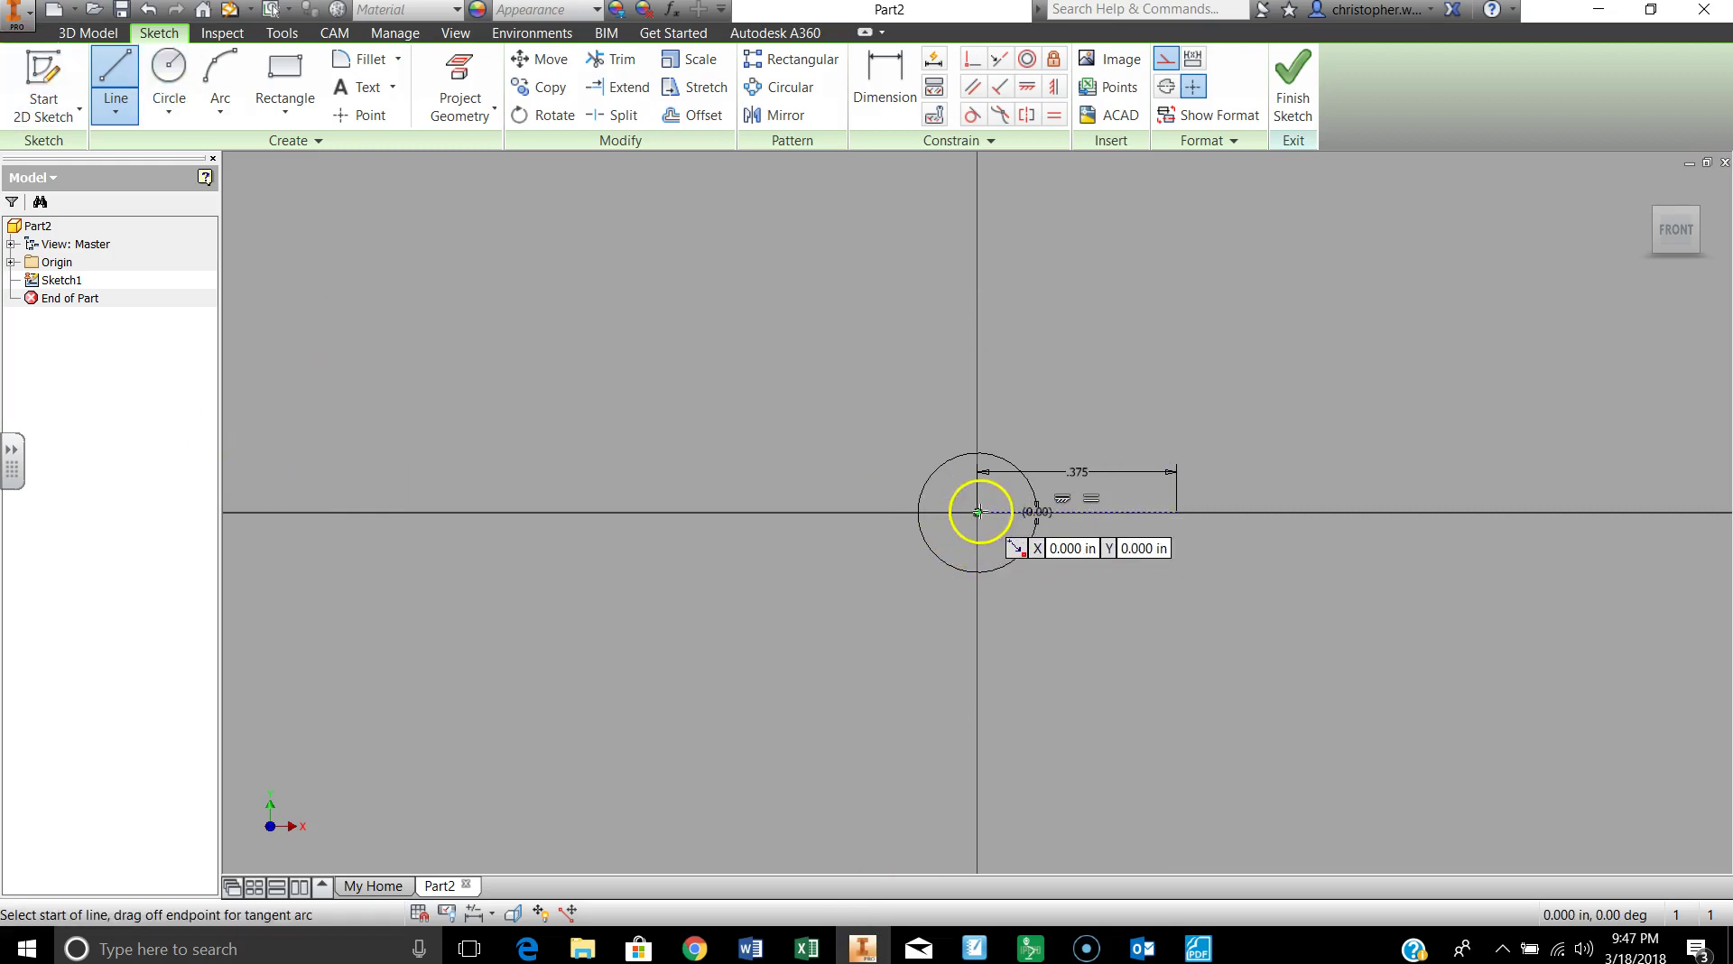
{"action": "left_click", "coordinate": [977, 512]}
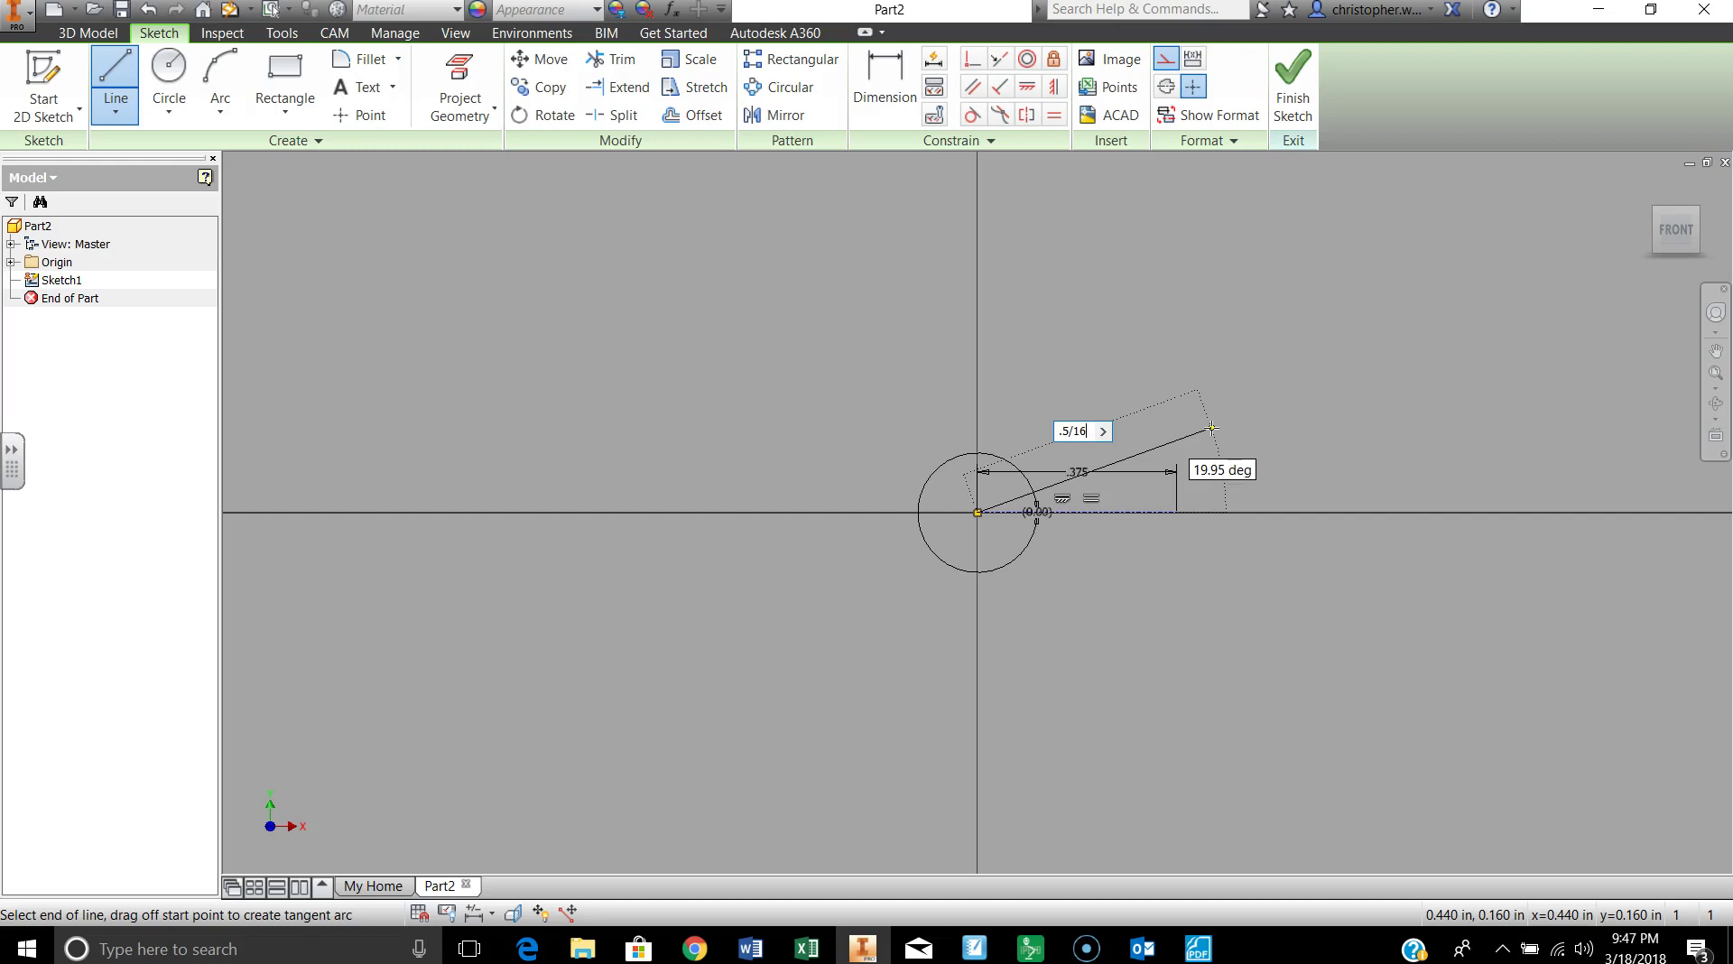
{"action": "key", "text": "Tab"}
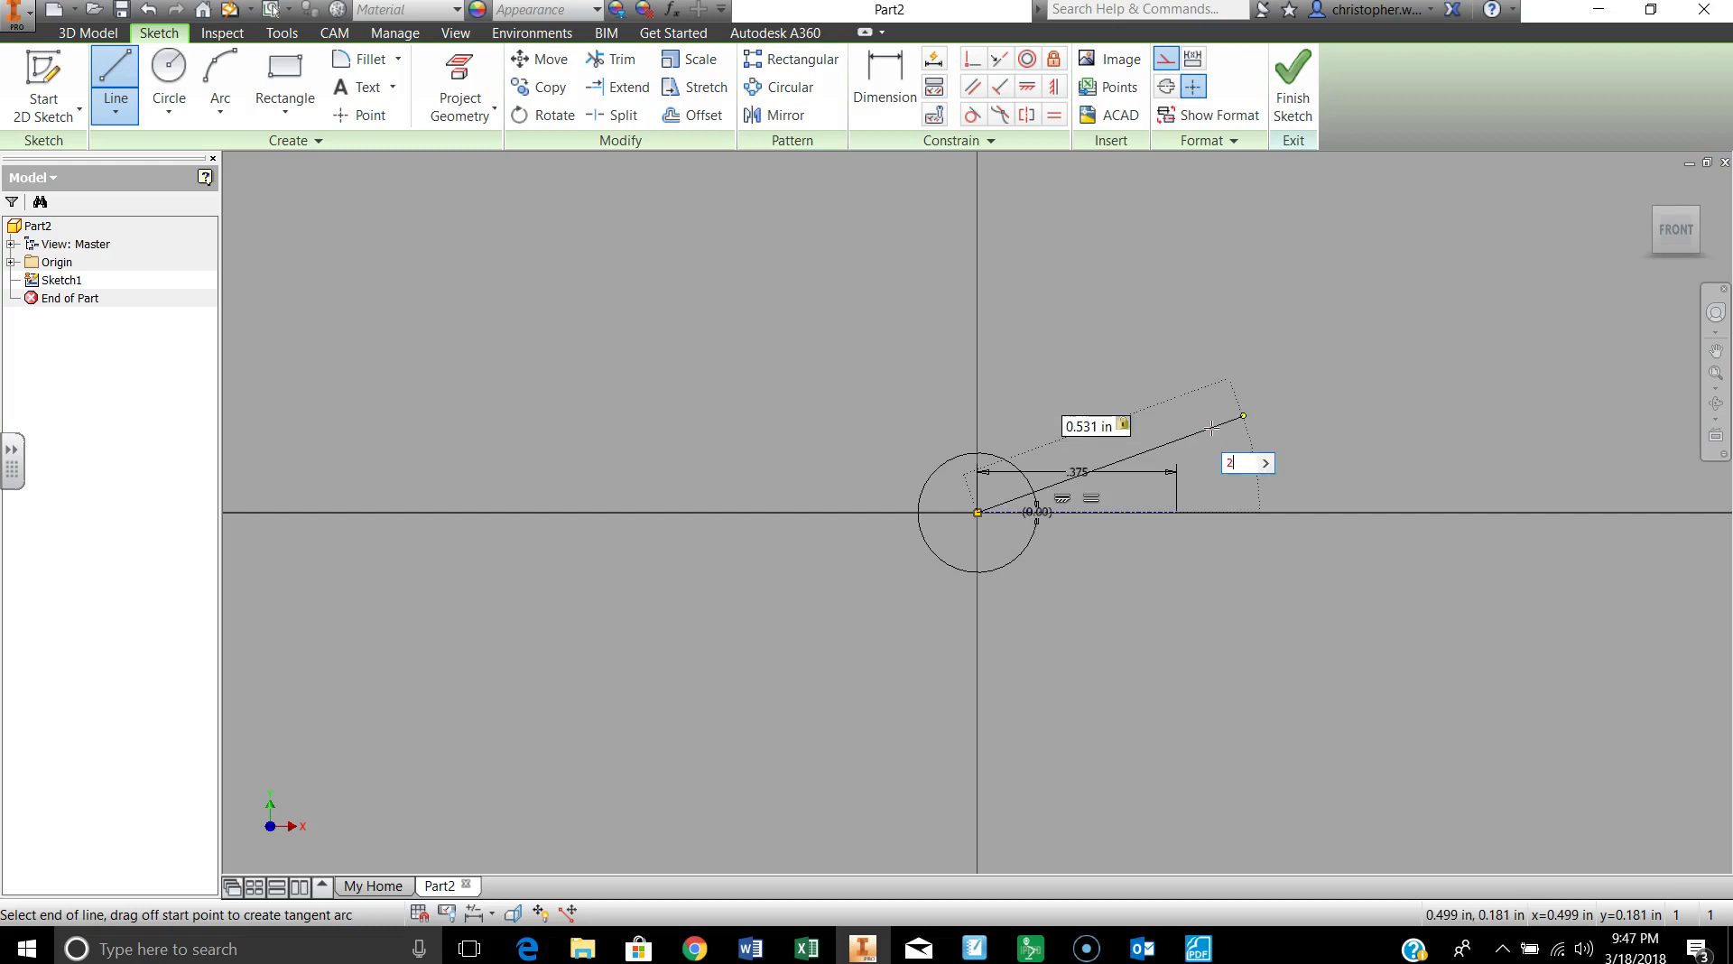
{"action": "type", "text": "20"}
{"action": "key", "text": "Return"}
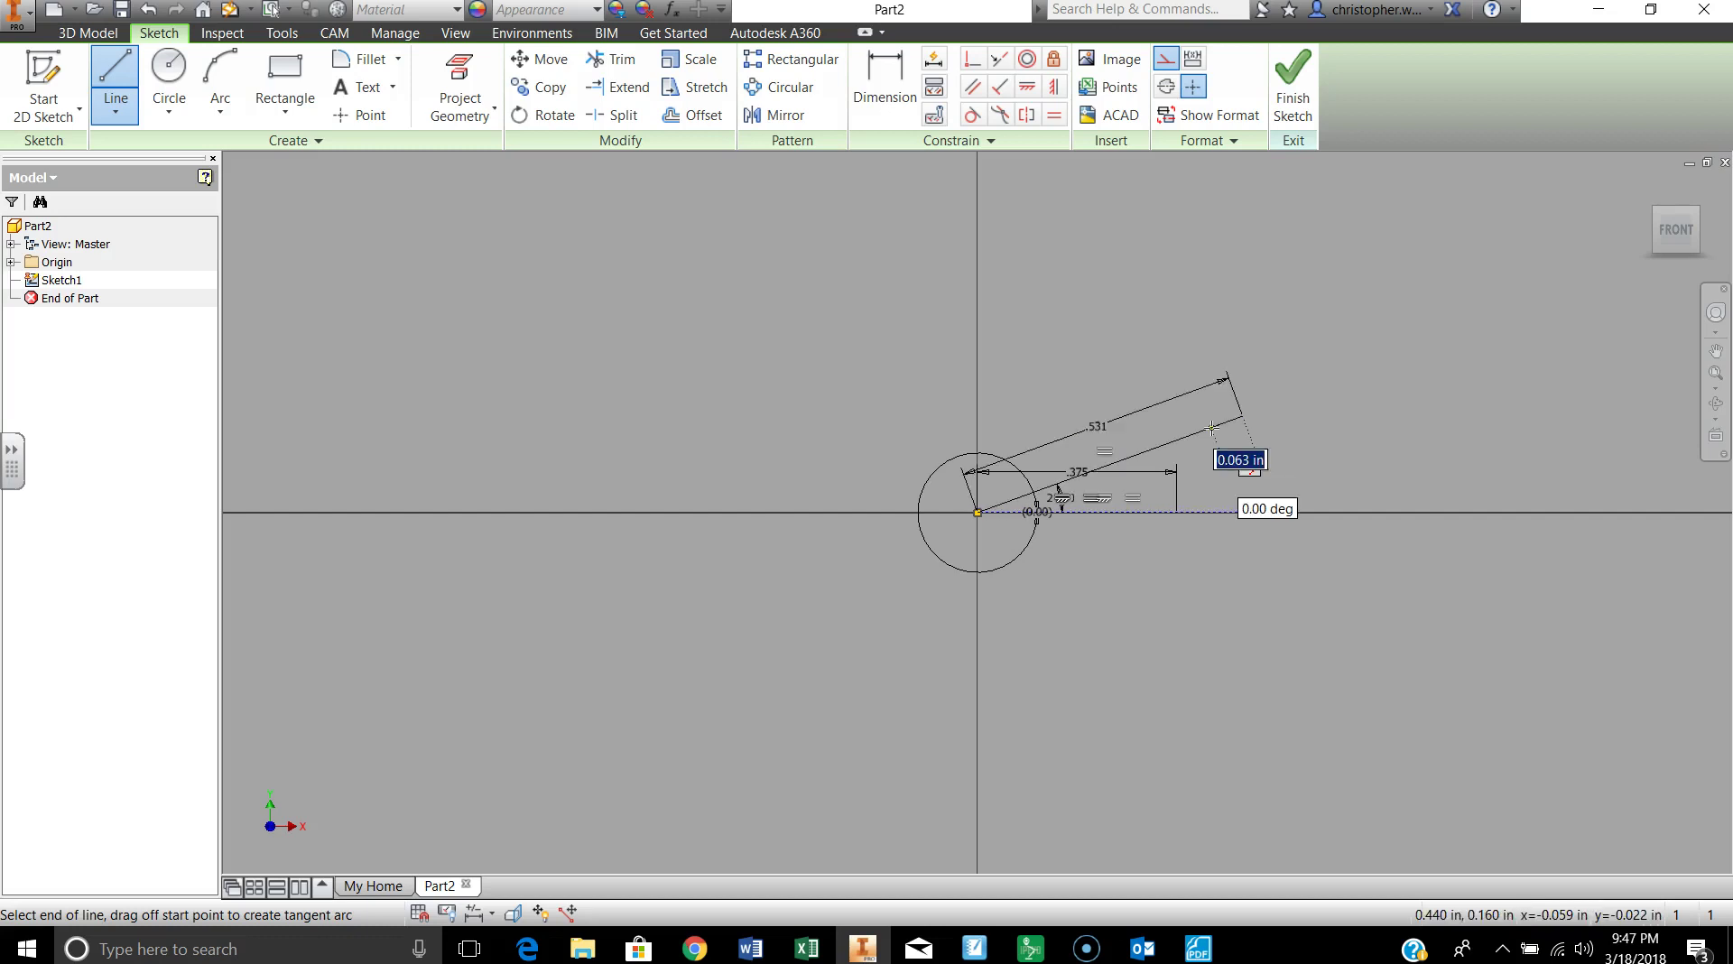
{"action": "mouse_move", "coordinate": [1242, 417]}
{"action": "left_mouse_down"}
{"action": "mouse_move", "coordinate": [1179, 425]}
{"action": "mouse_move", "coordinate": [1277, 418]}
{"action": "mouse_move", "coordinate": [1243, 416]}
{"action": "left_mouse_up"}
{"action": "key", "text": "Escape"}
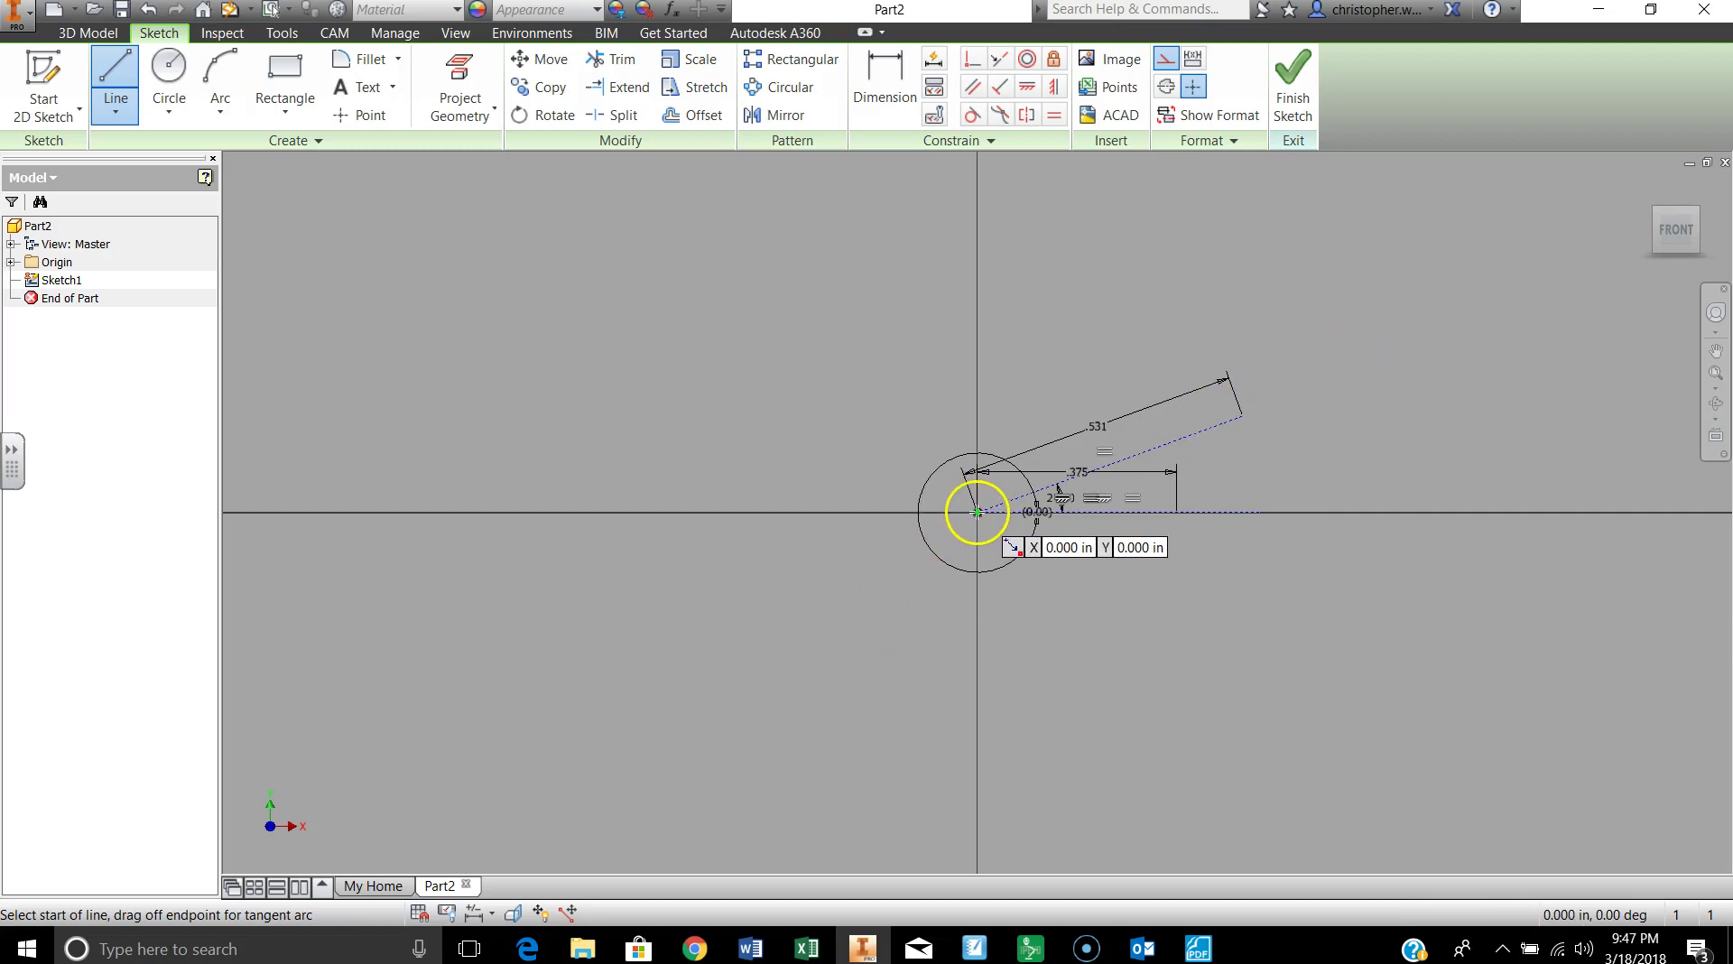
Draw a construction line from the origin, 11/16 in long at 40 degrees
{"action": "left_click", "coordinate": [978, 512]}
{"action": "left_click_drag", "start_coordinate": [977, 512], "coordinate": [1122, 323]}
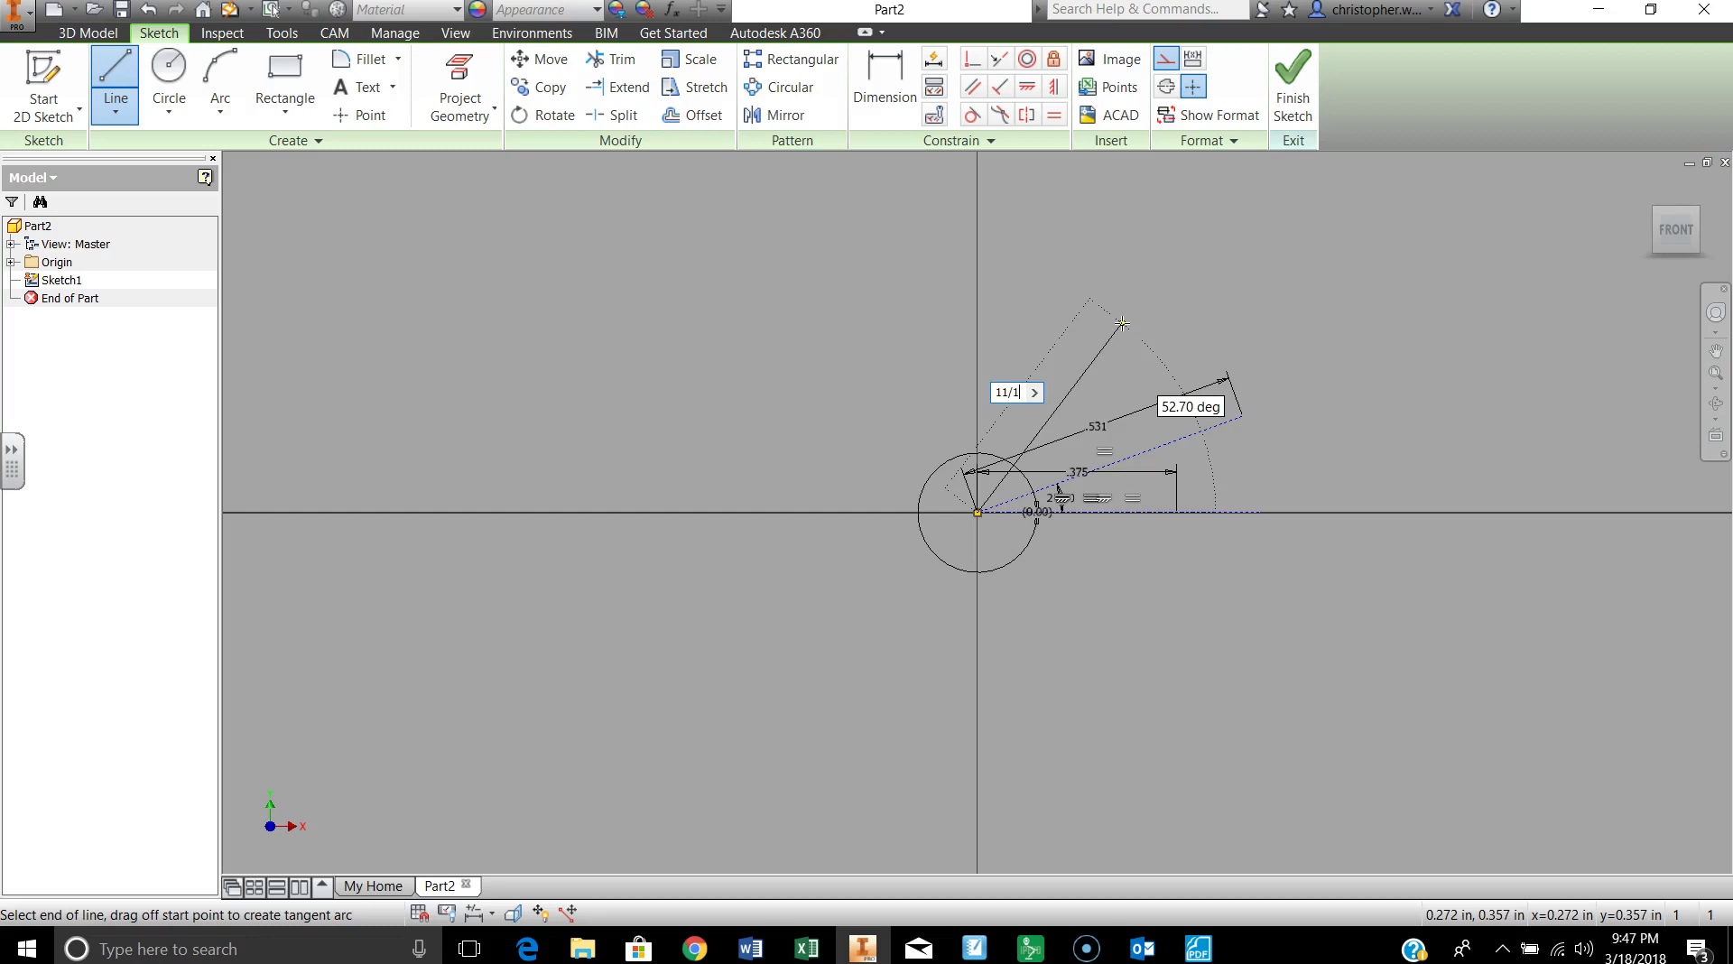
{"action": "key", "text": "Tab"}
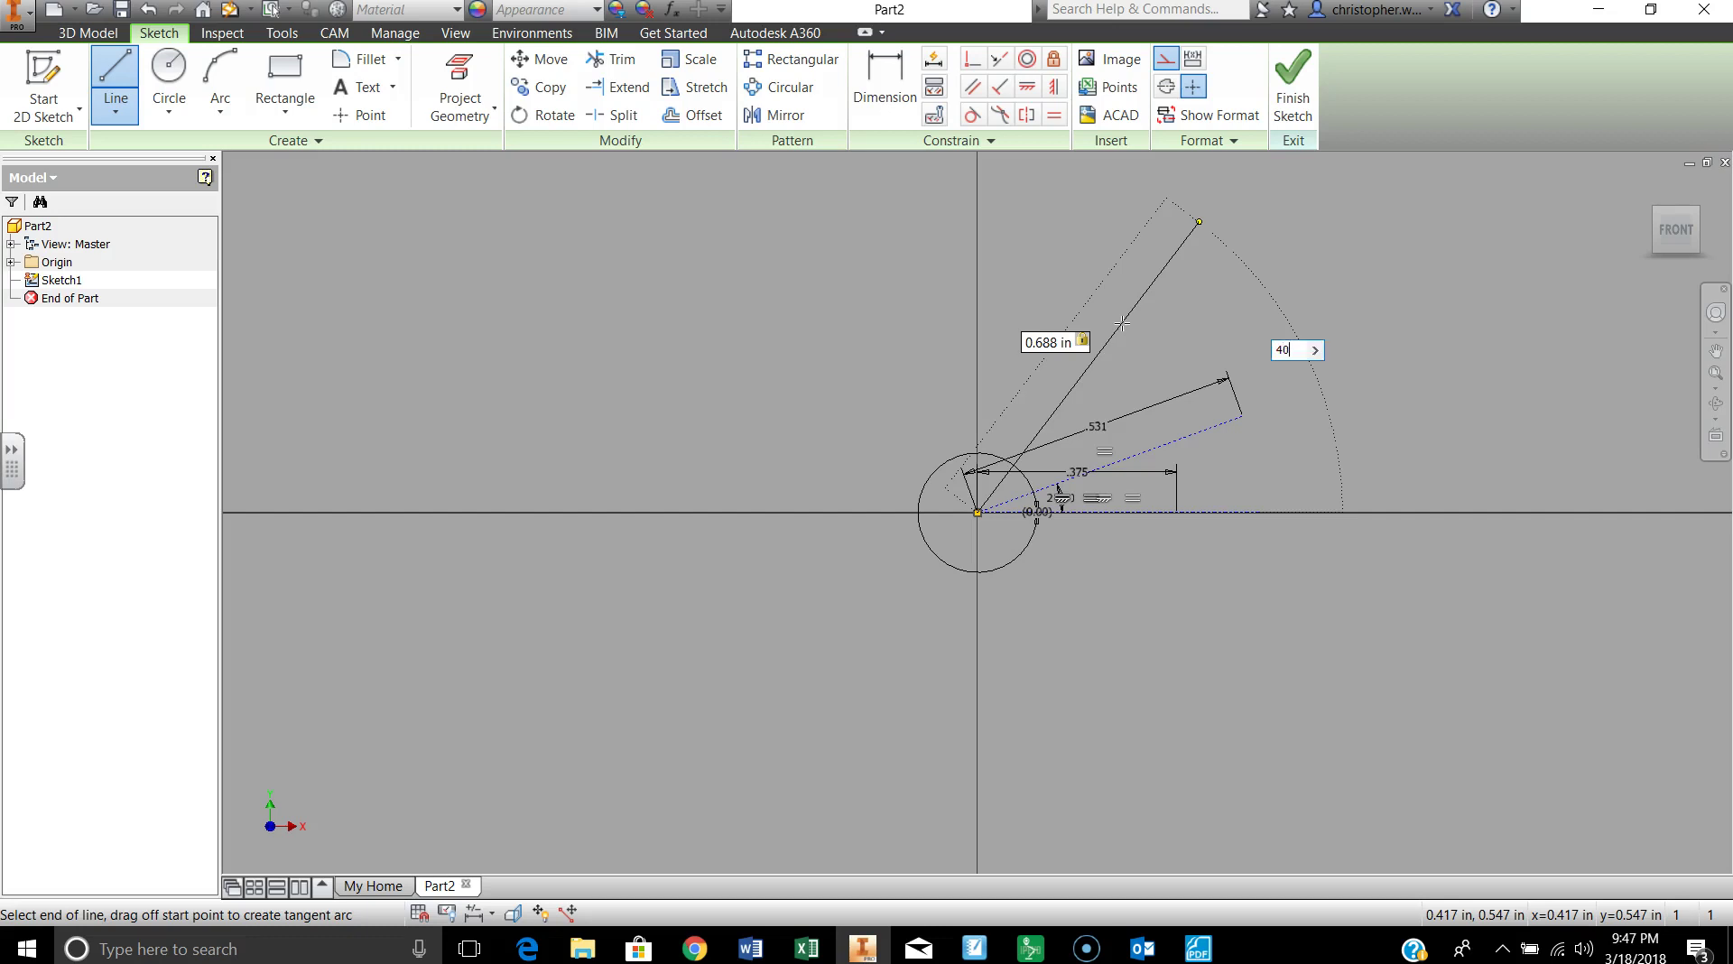
{"action": "key", "text": "Return"}
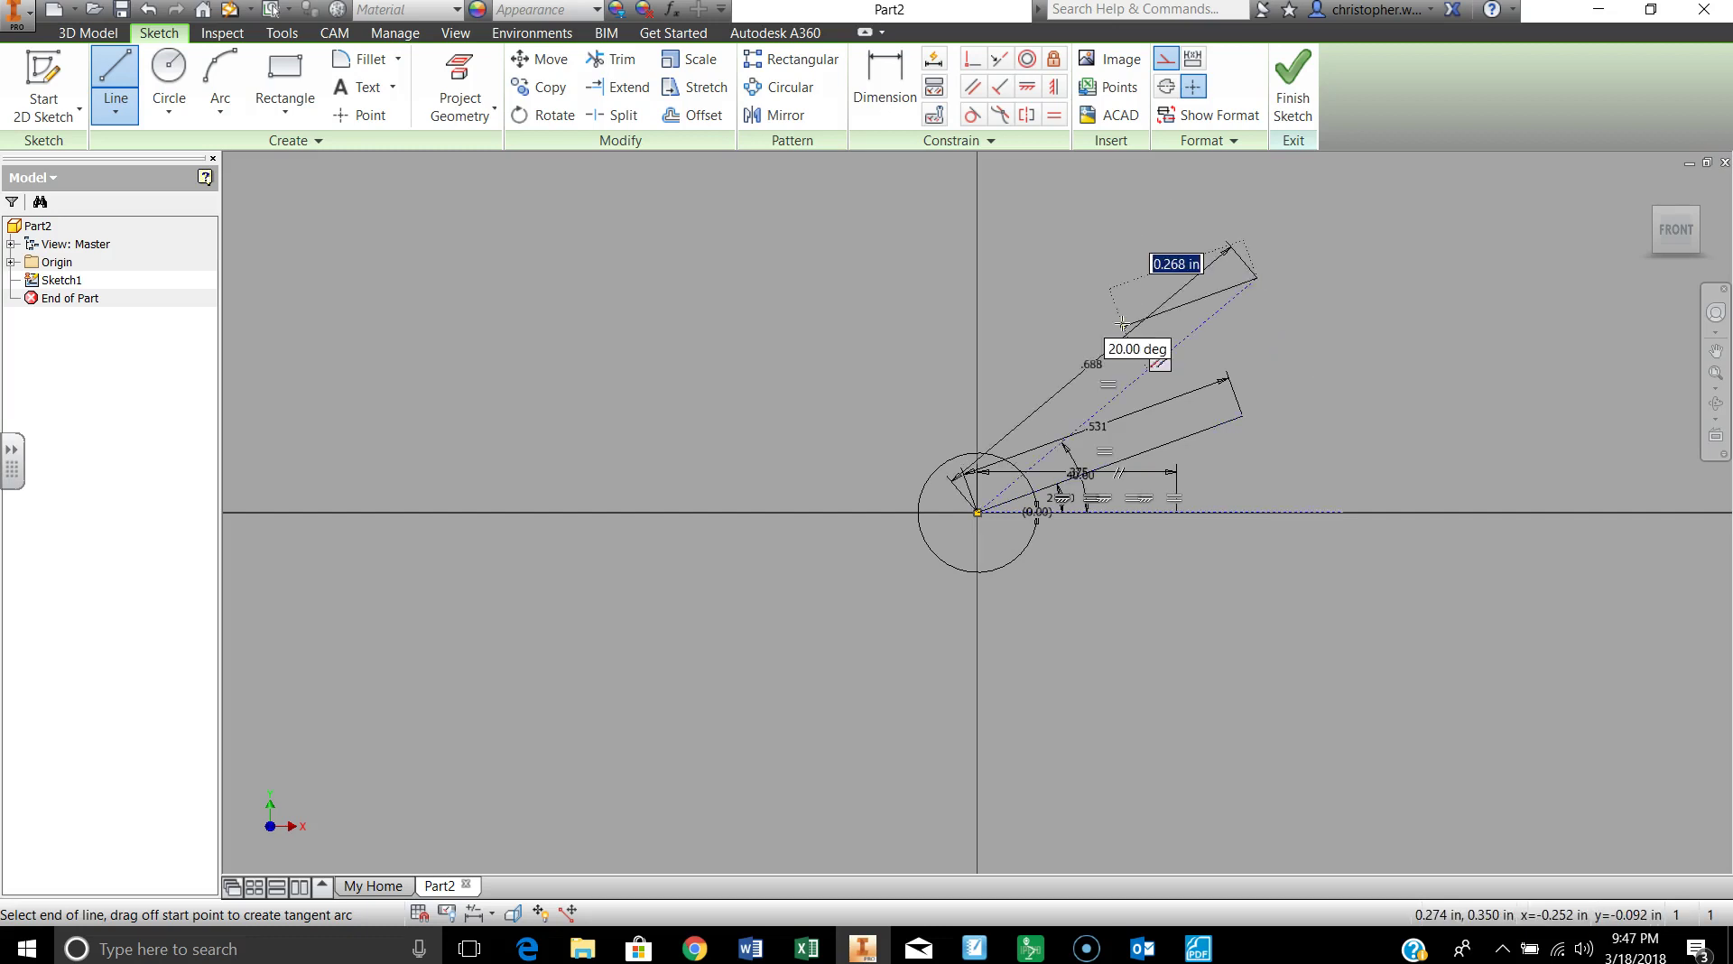
{"action": "left_click", "coordinate": [1258, 276]}
Recheck the cam chart PDF and draw a construction line in the Inventor sketch from the origin, 13/16 in long at 60 degrees
{"action": "left_click", "coordinate": [1201, 946]}
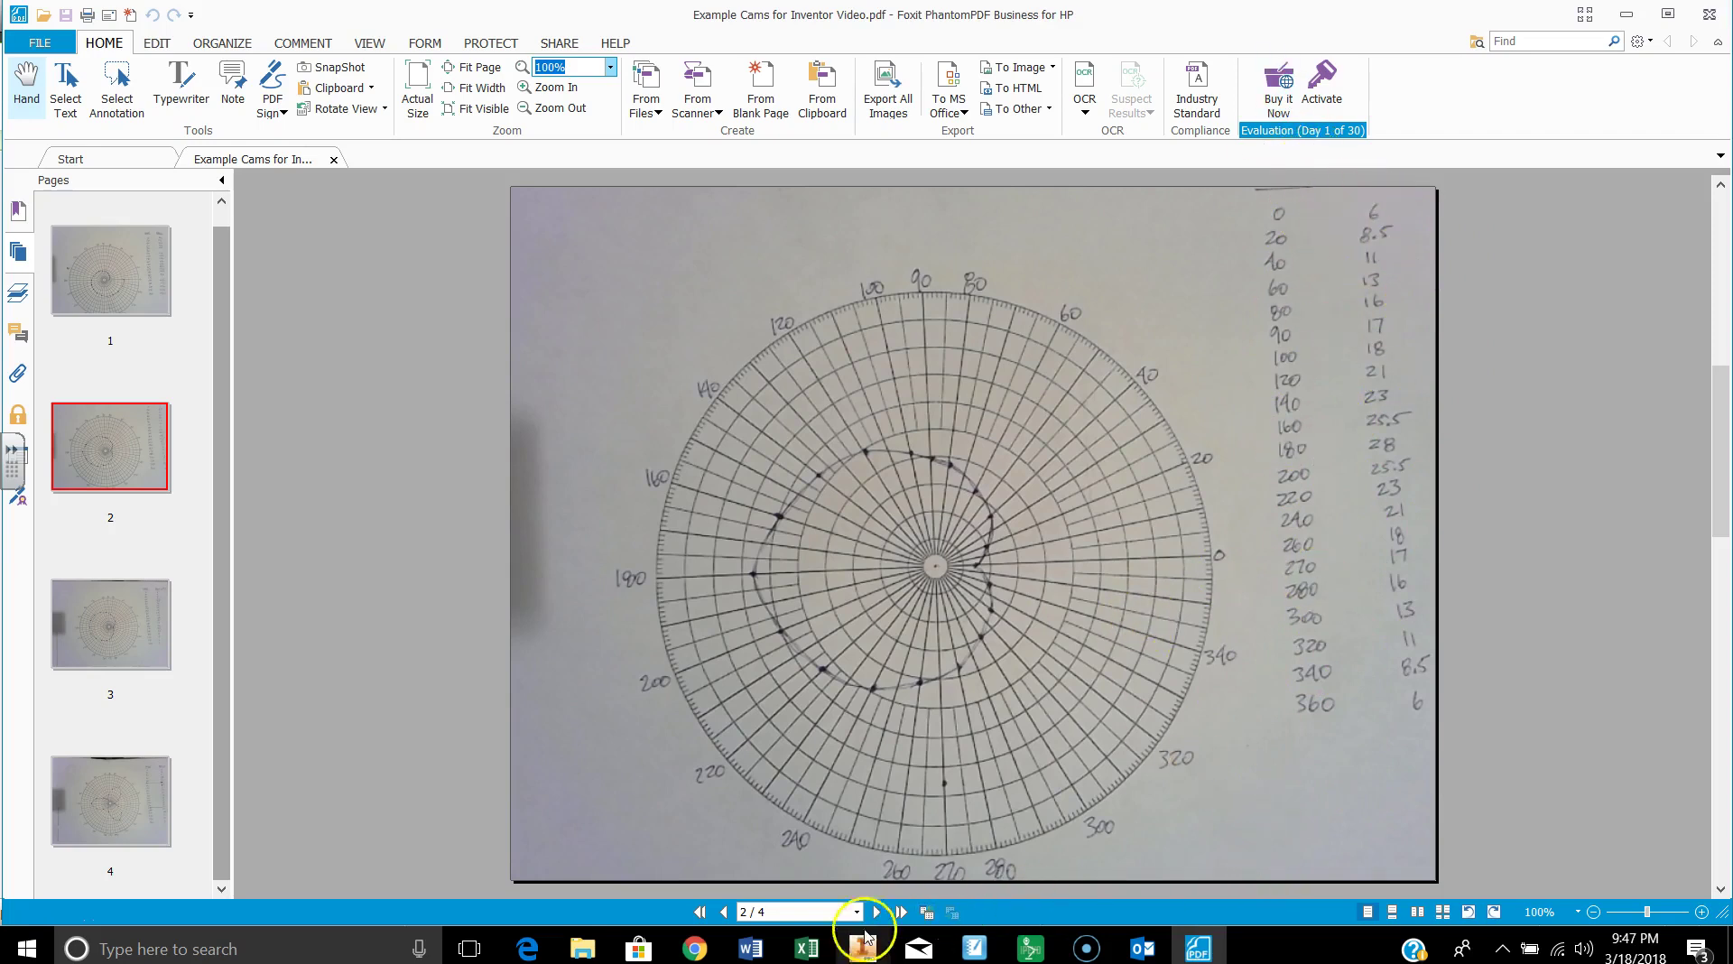
{"action": "left_click", "coordinate": [862, 947]}
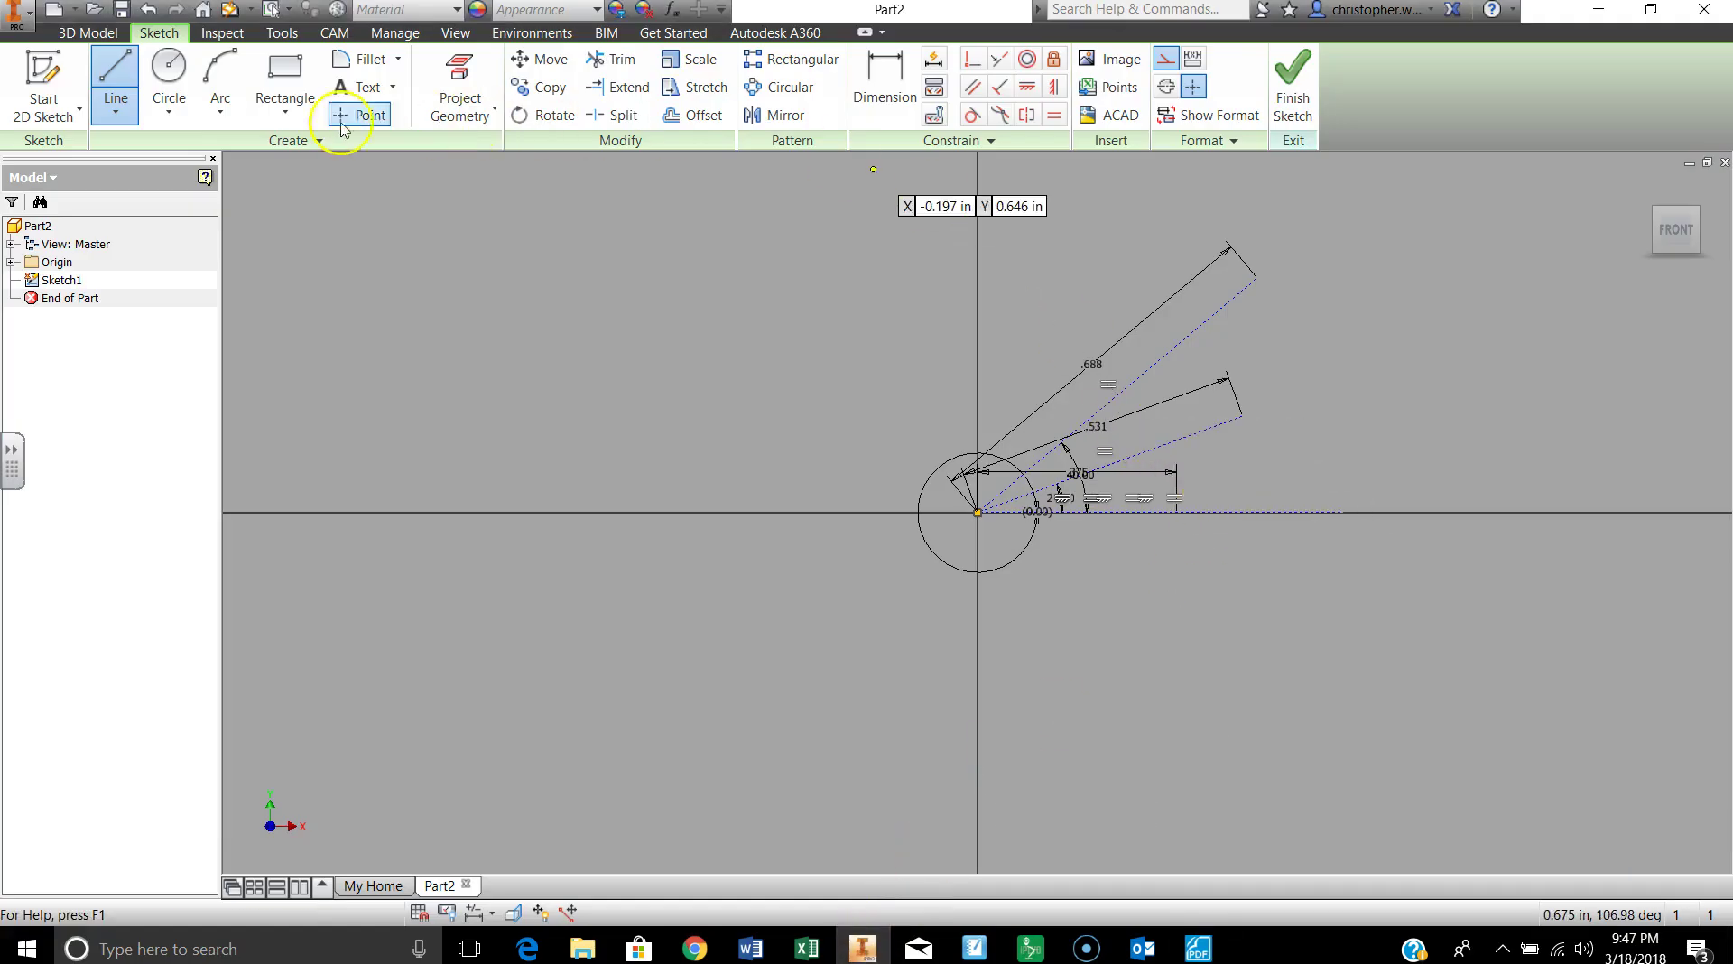
{"action": "left_click", "coordinate": [978, 512]}
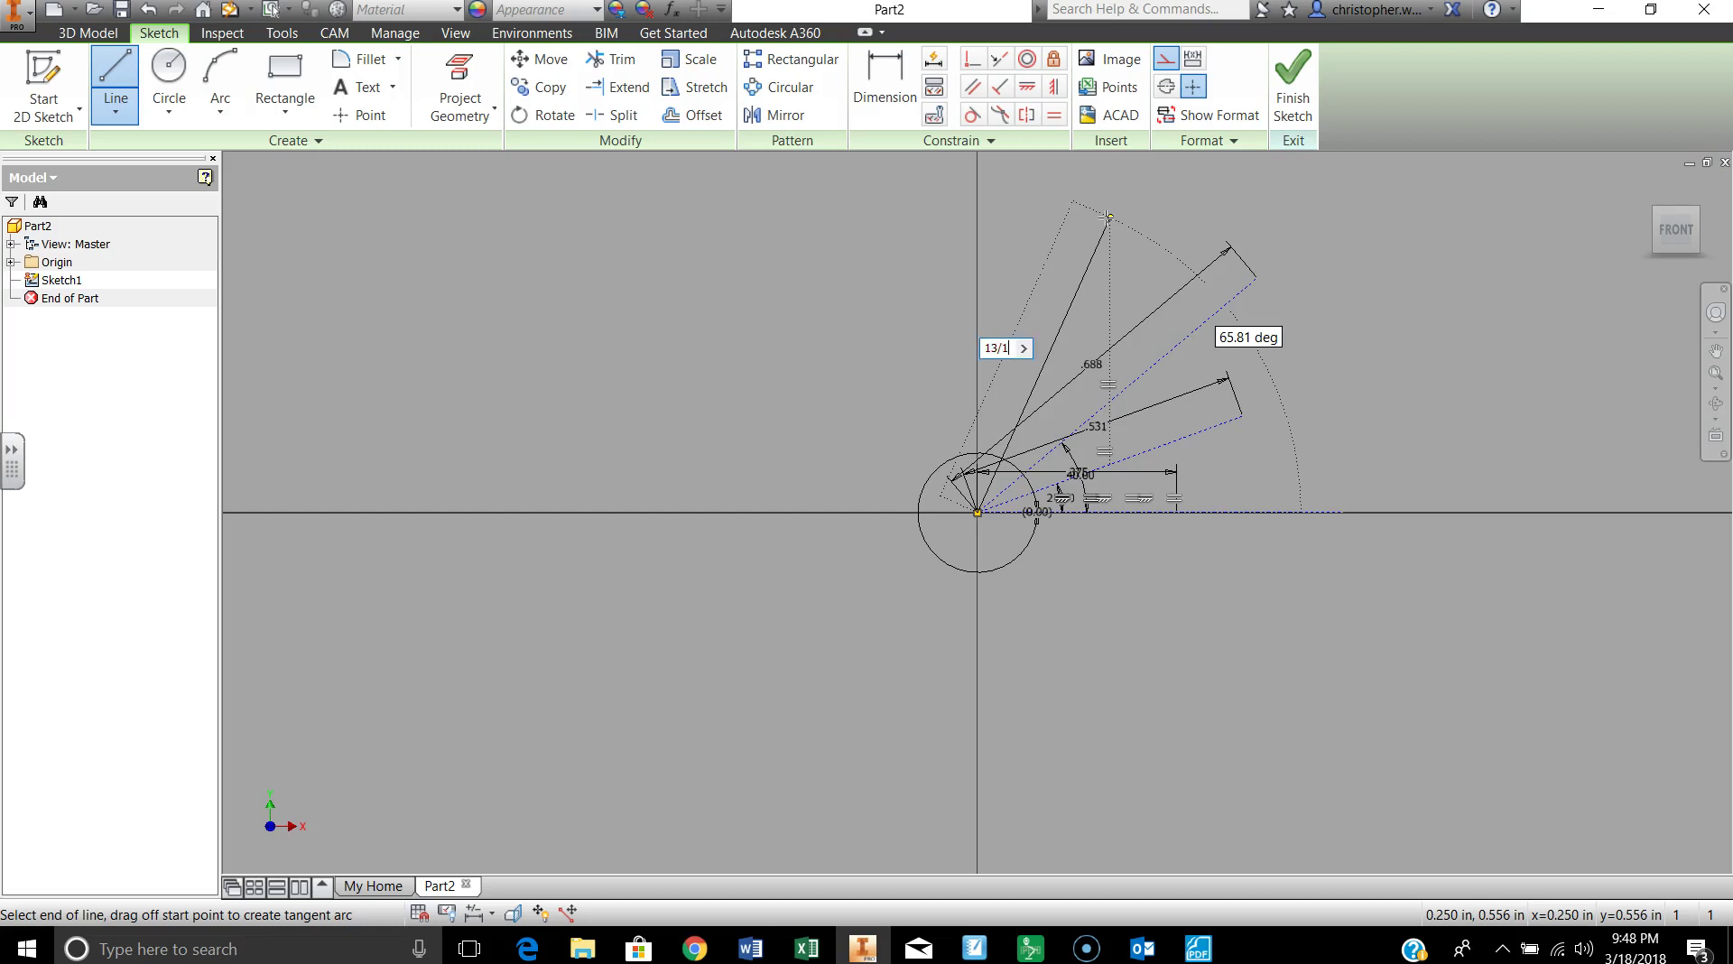
{"action": "key", "text": "Tab"}
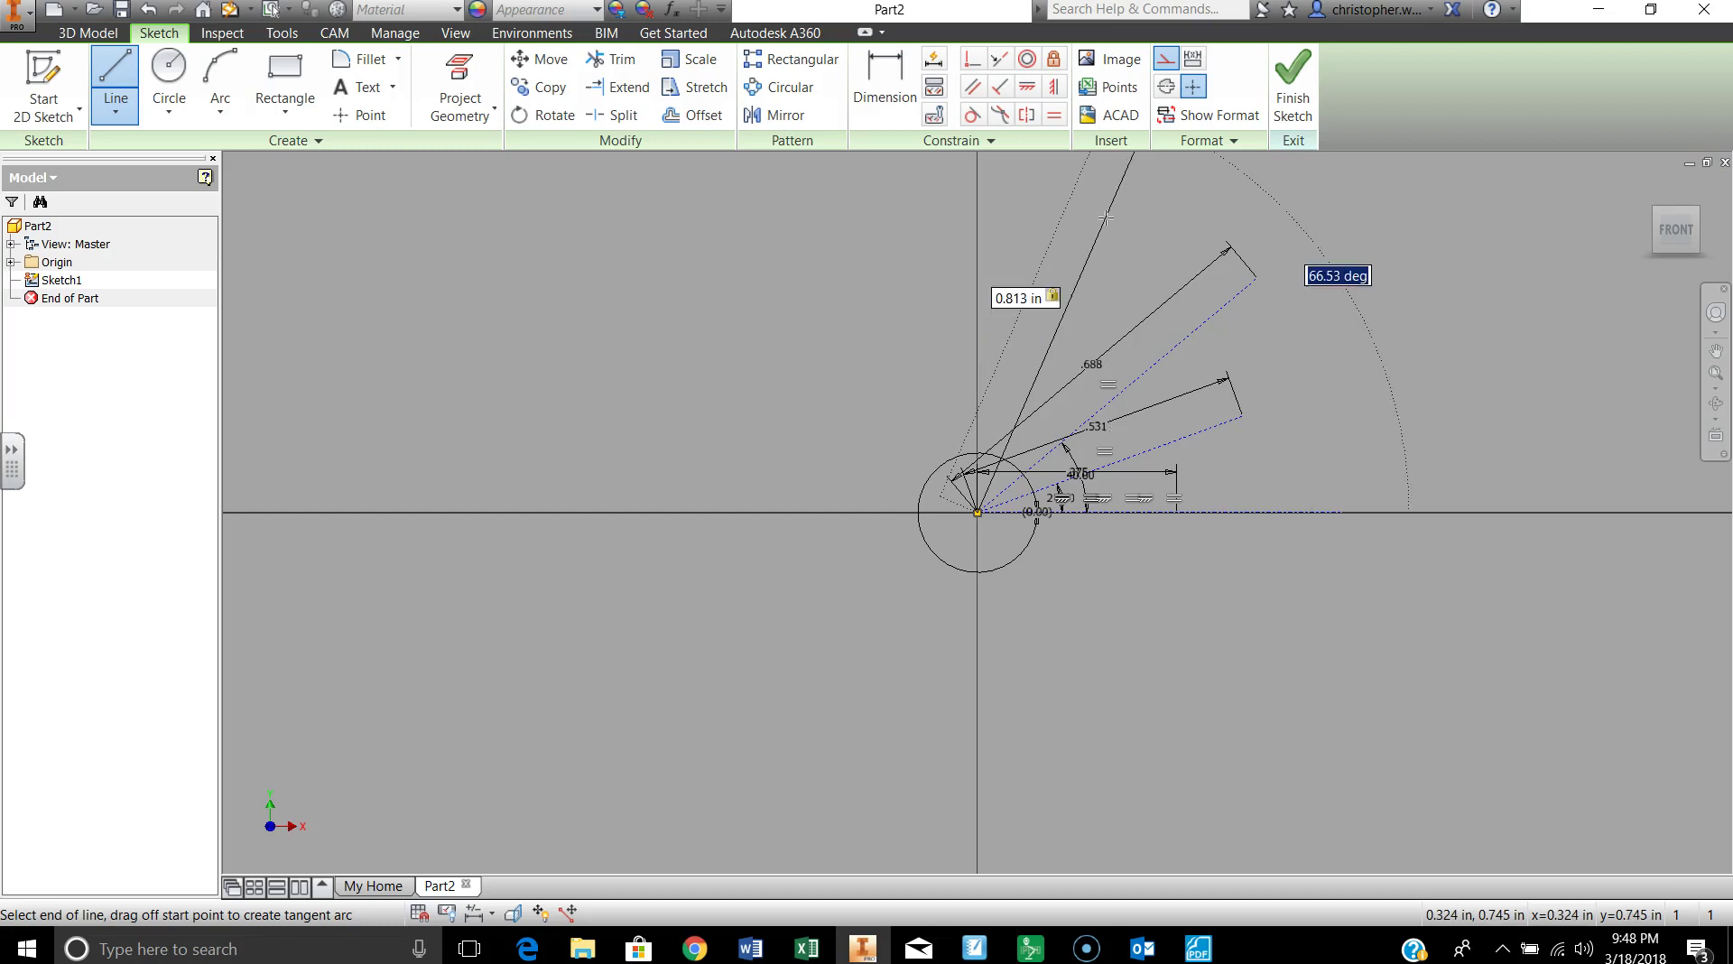
{"action": "type", "text": "60"}
{"action": "key", "text": "Return"}
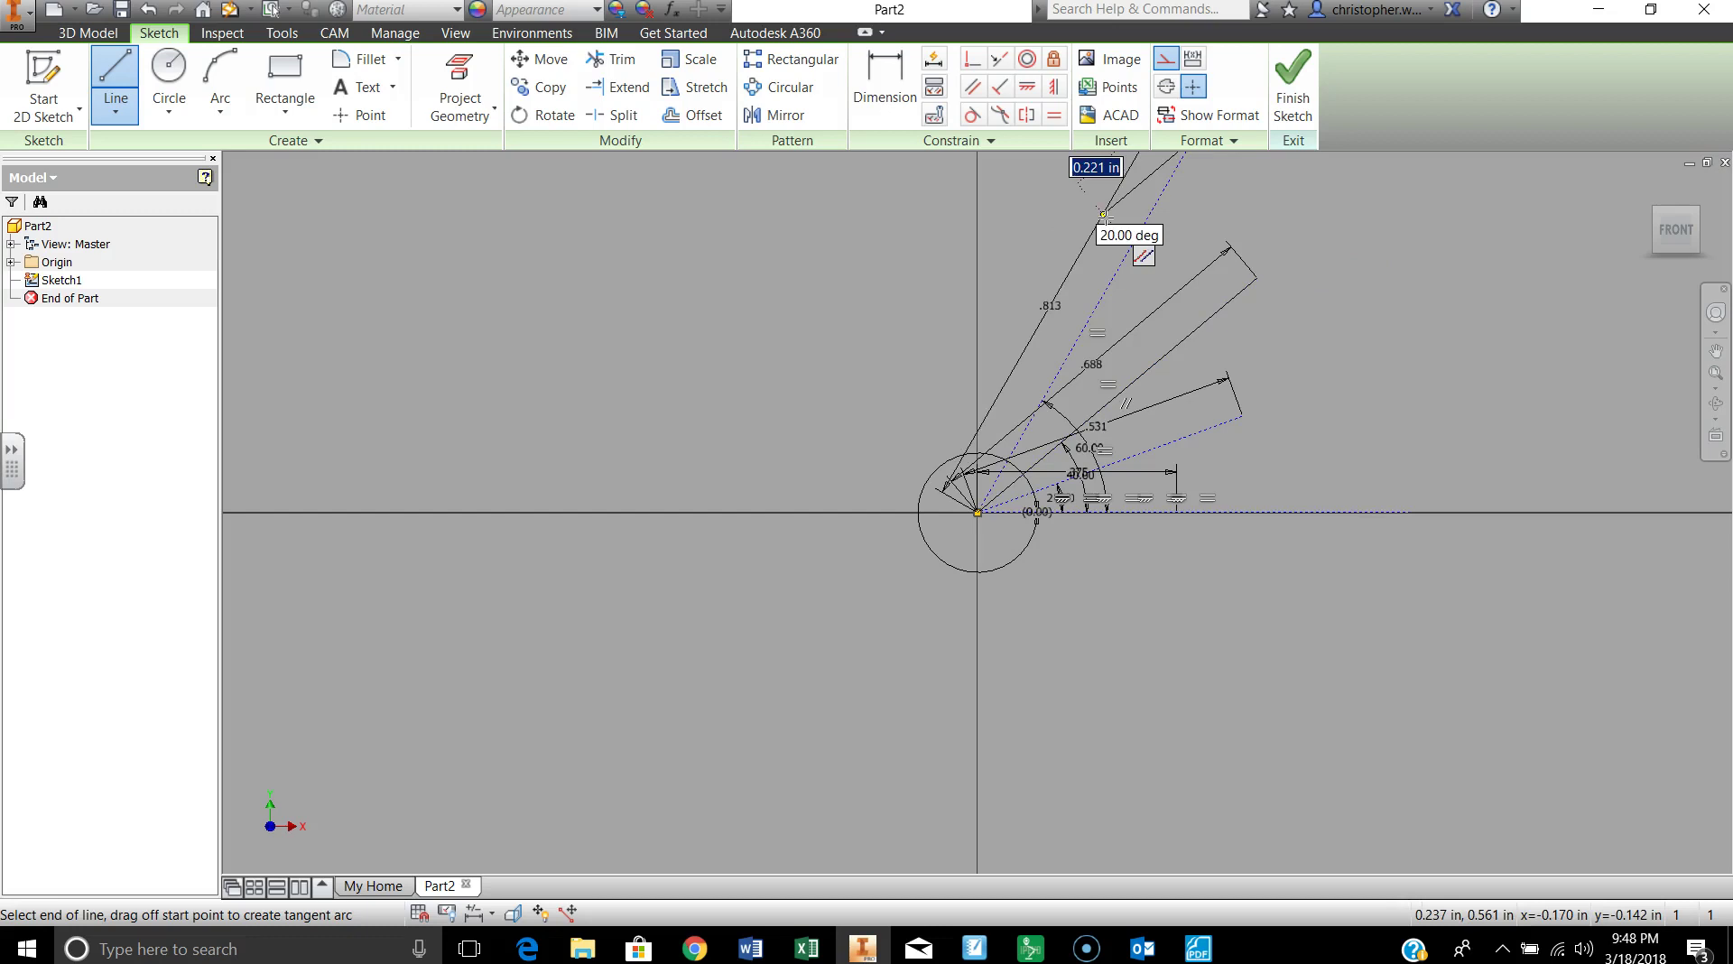
{"action": "scroll", "coordinate": [1135, 318], "scroll_direction": "up", "scroll_amount": 2}
{"action": "scroll", "coordinate": [1143, 297], "scroll_direction": "down", "scroll_amount": 3}
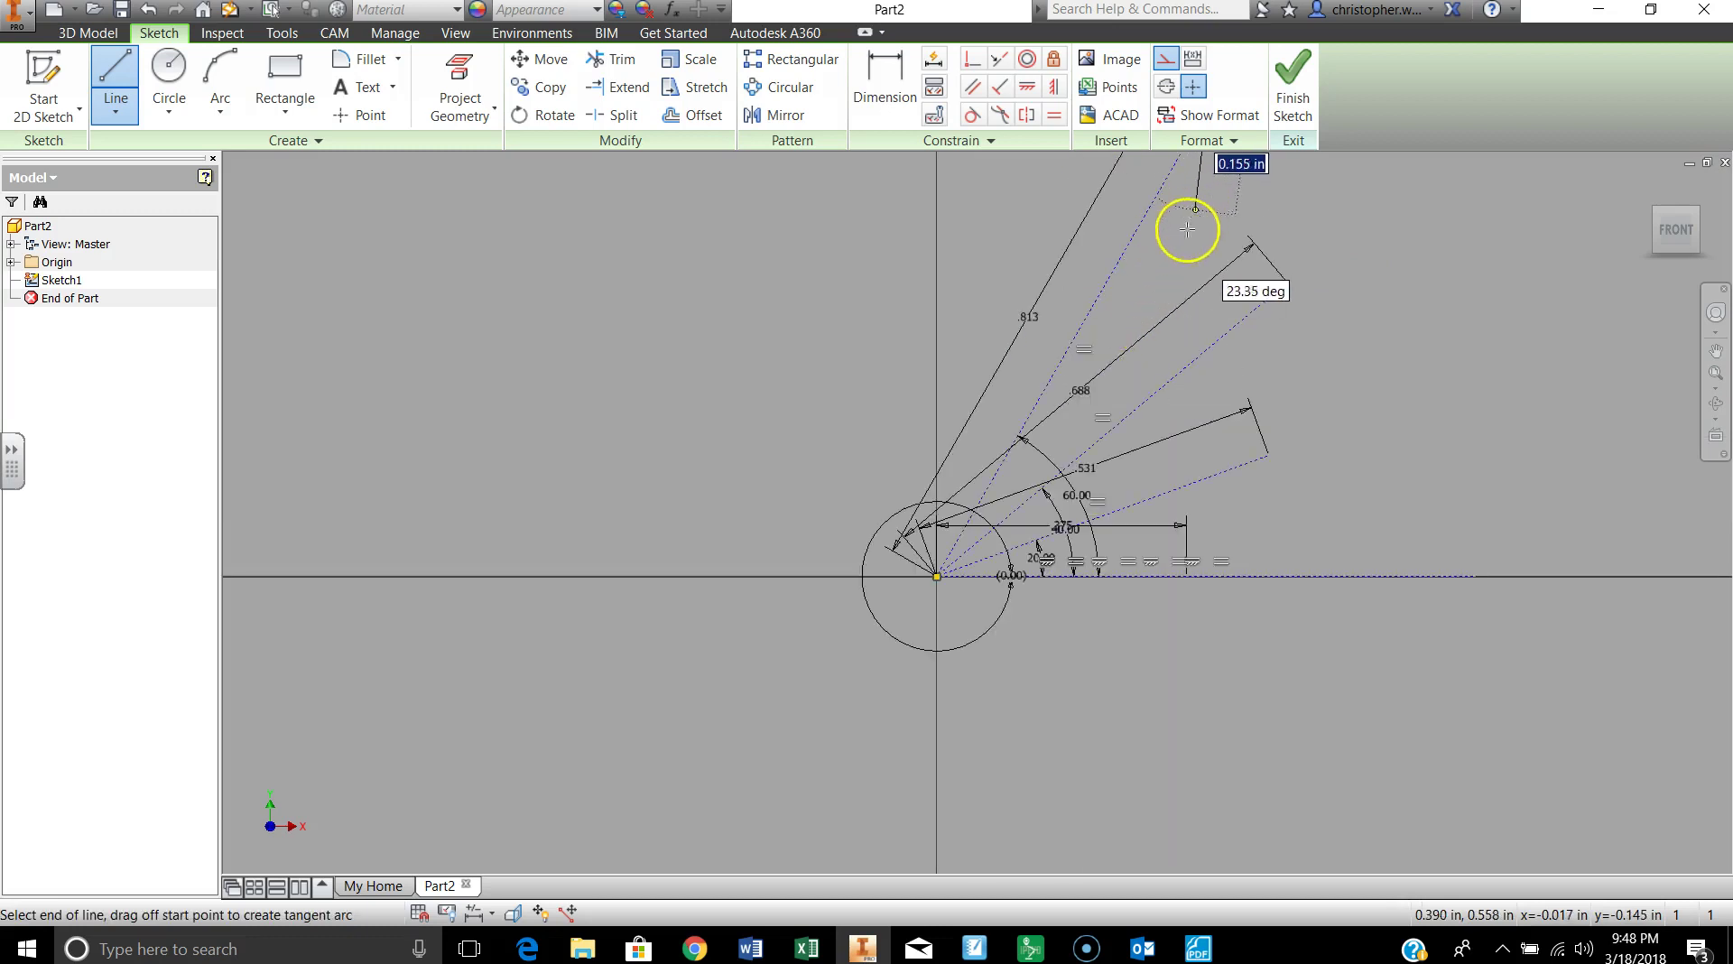
{"action": "middle_click_drag", "start_coordinate": [1191, 221], "coordinate": [1117, 386]}
{"action": "left_click", "coordinate": [1130, 279]}
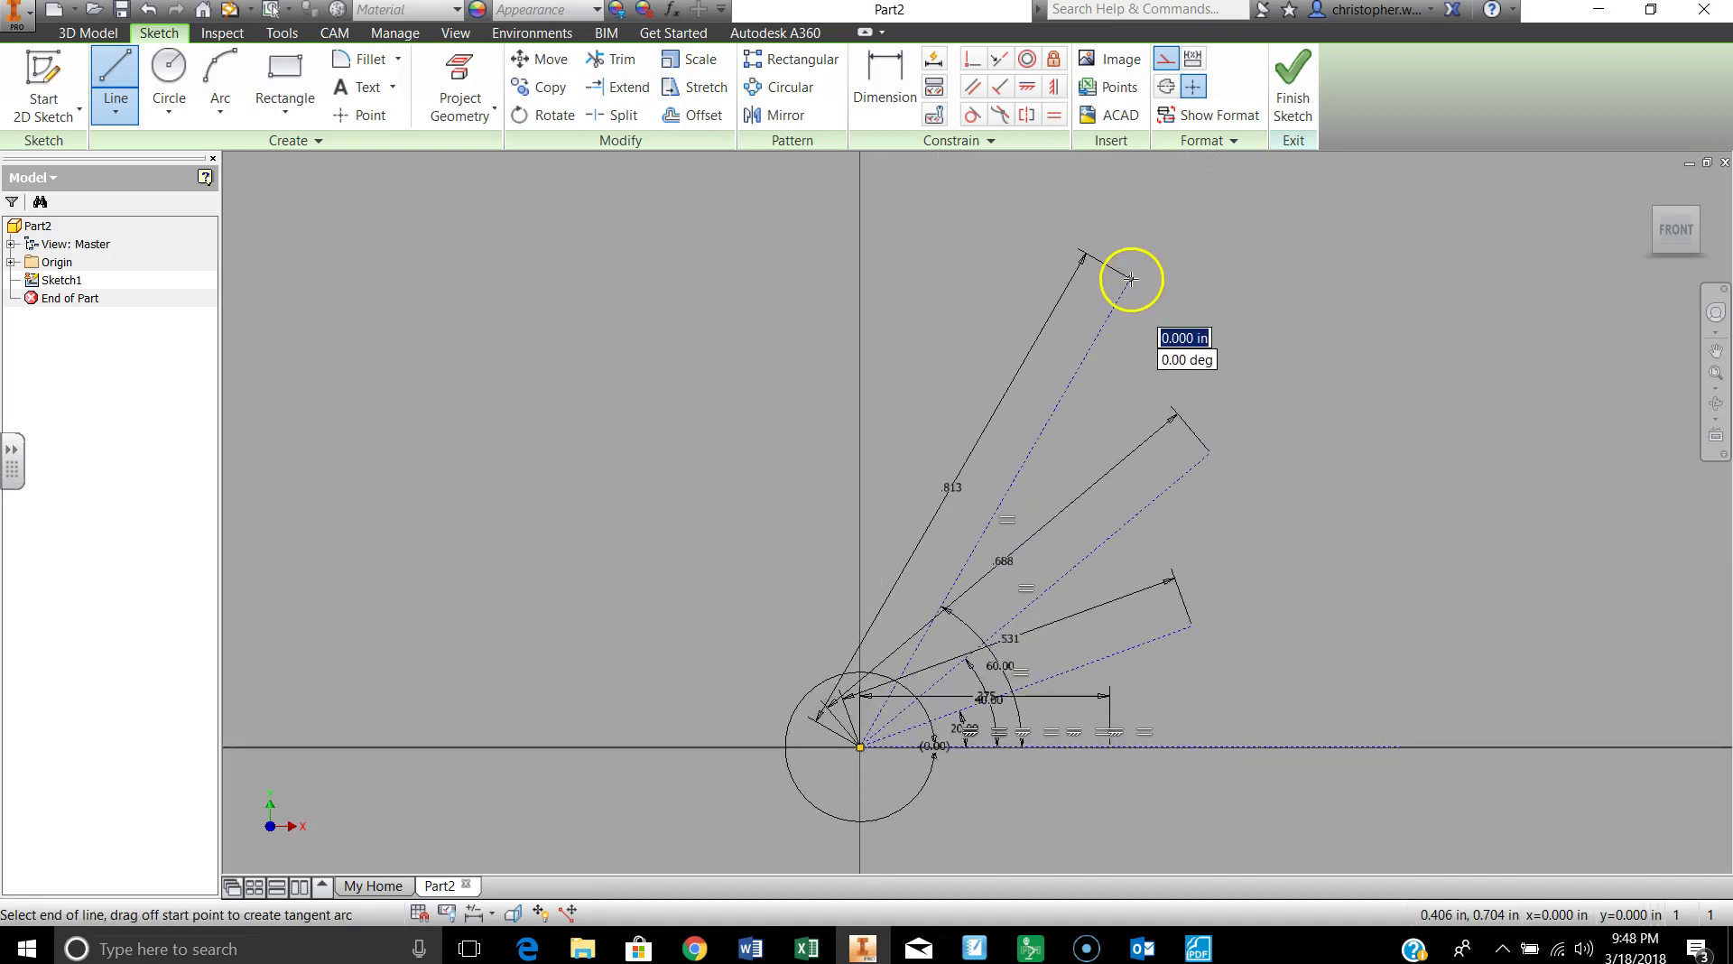
Draw a construction line from the origin, 1 in long at 80 degrees
{"action": "left_click", "coordinate": [860, 748]}
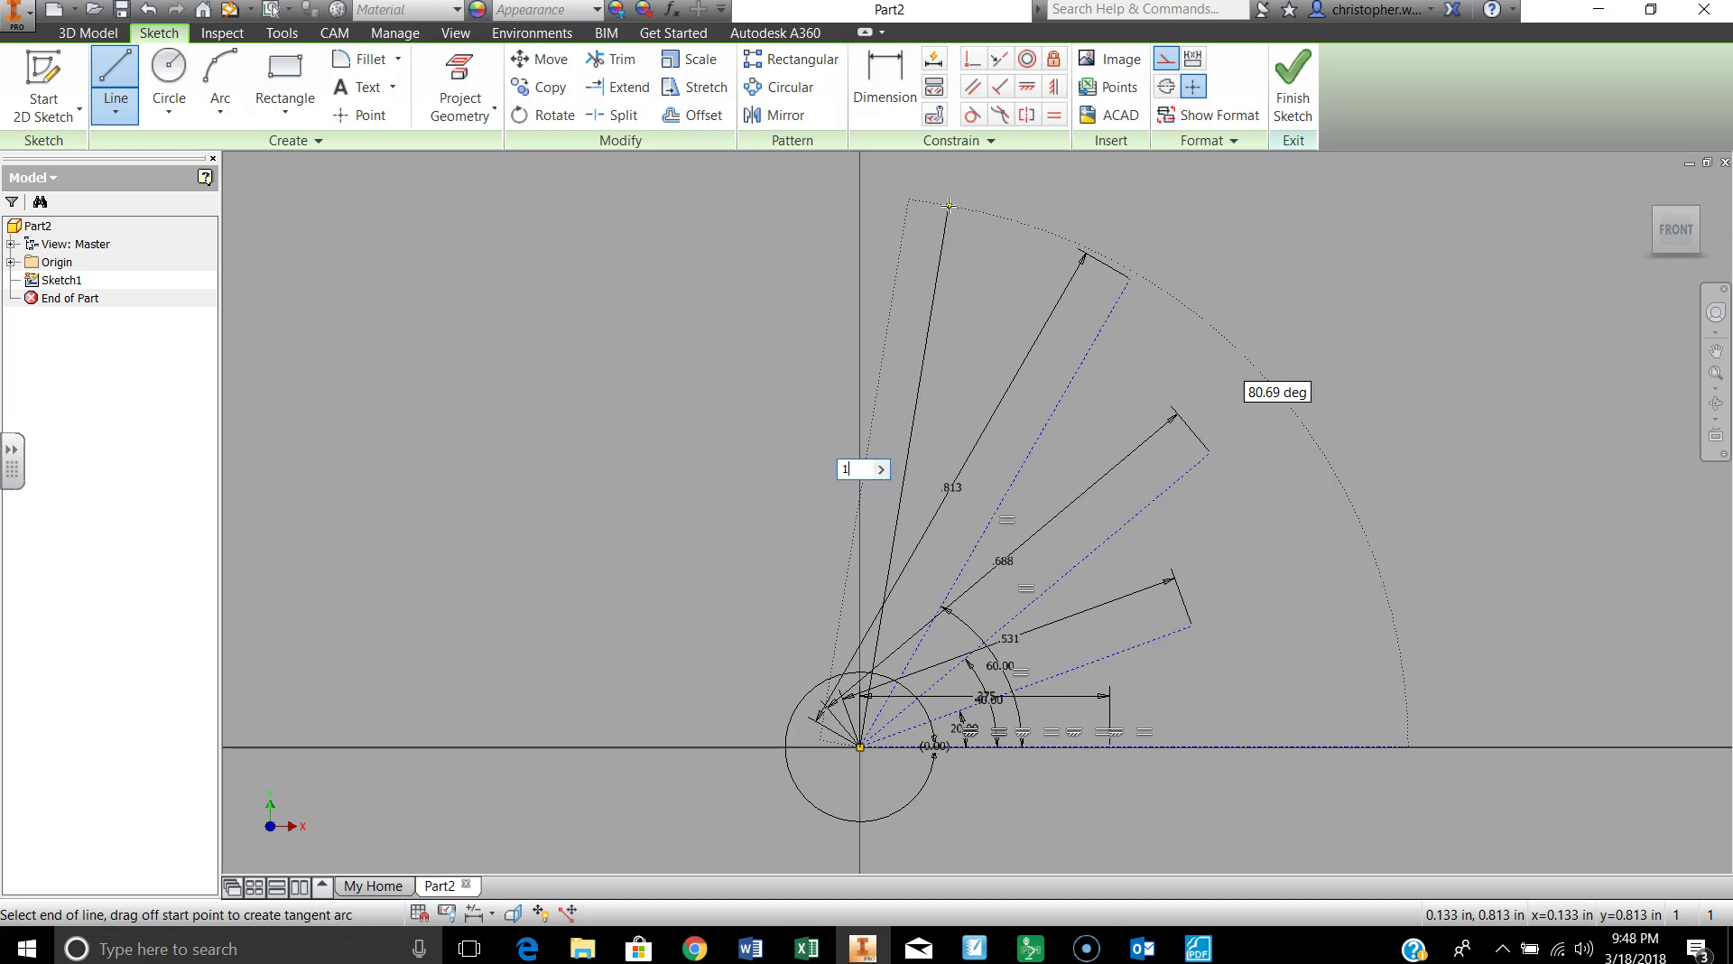
{"action": "key", "text": "Tab"}
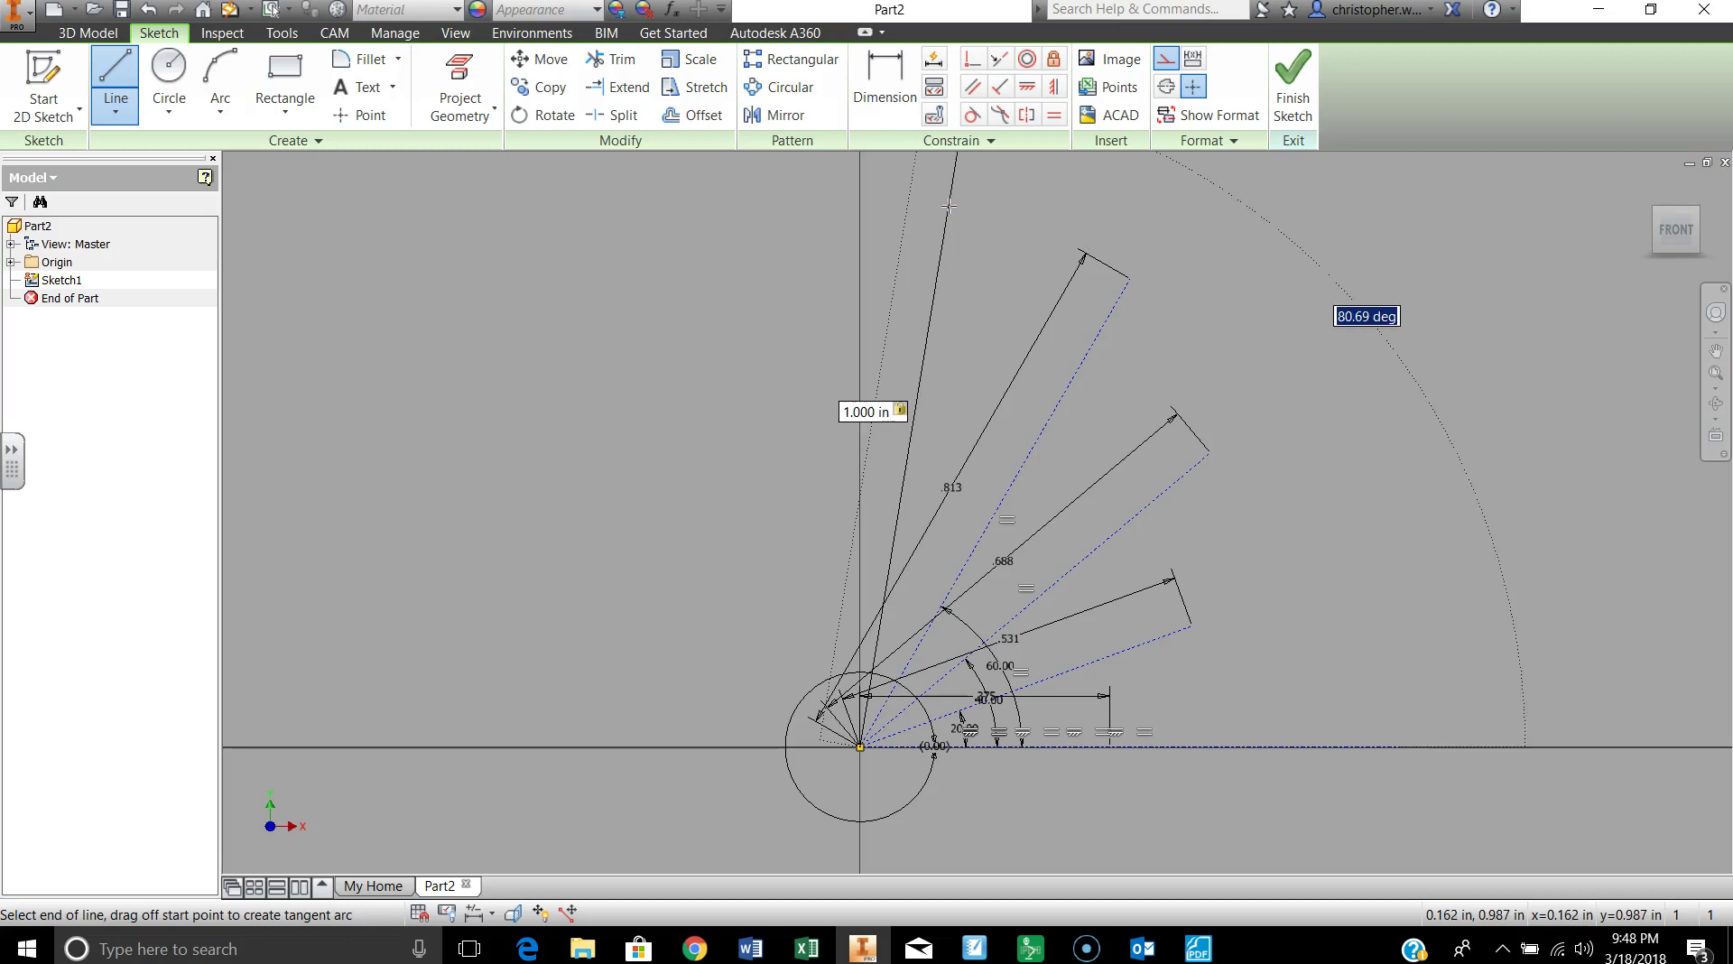
{"action": "type", "text": "80"}
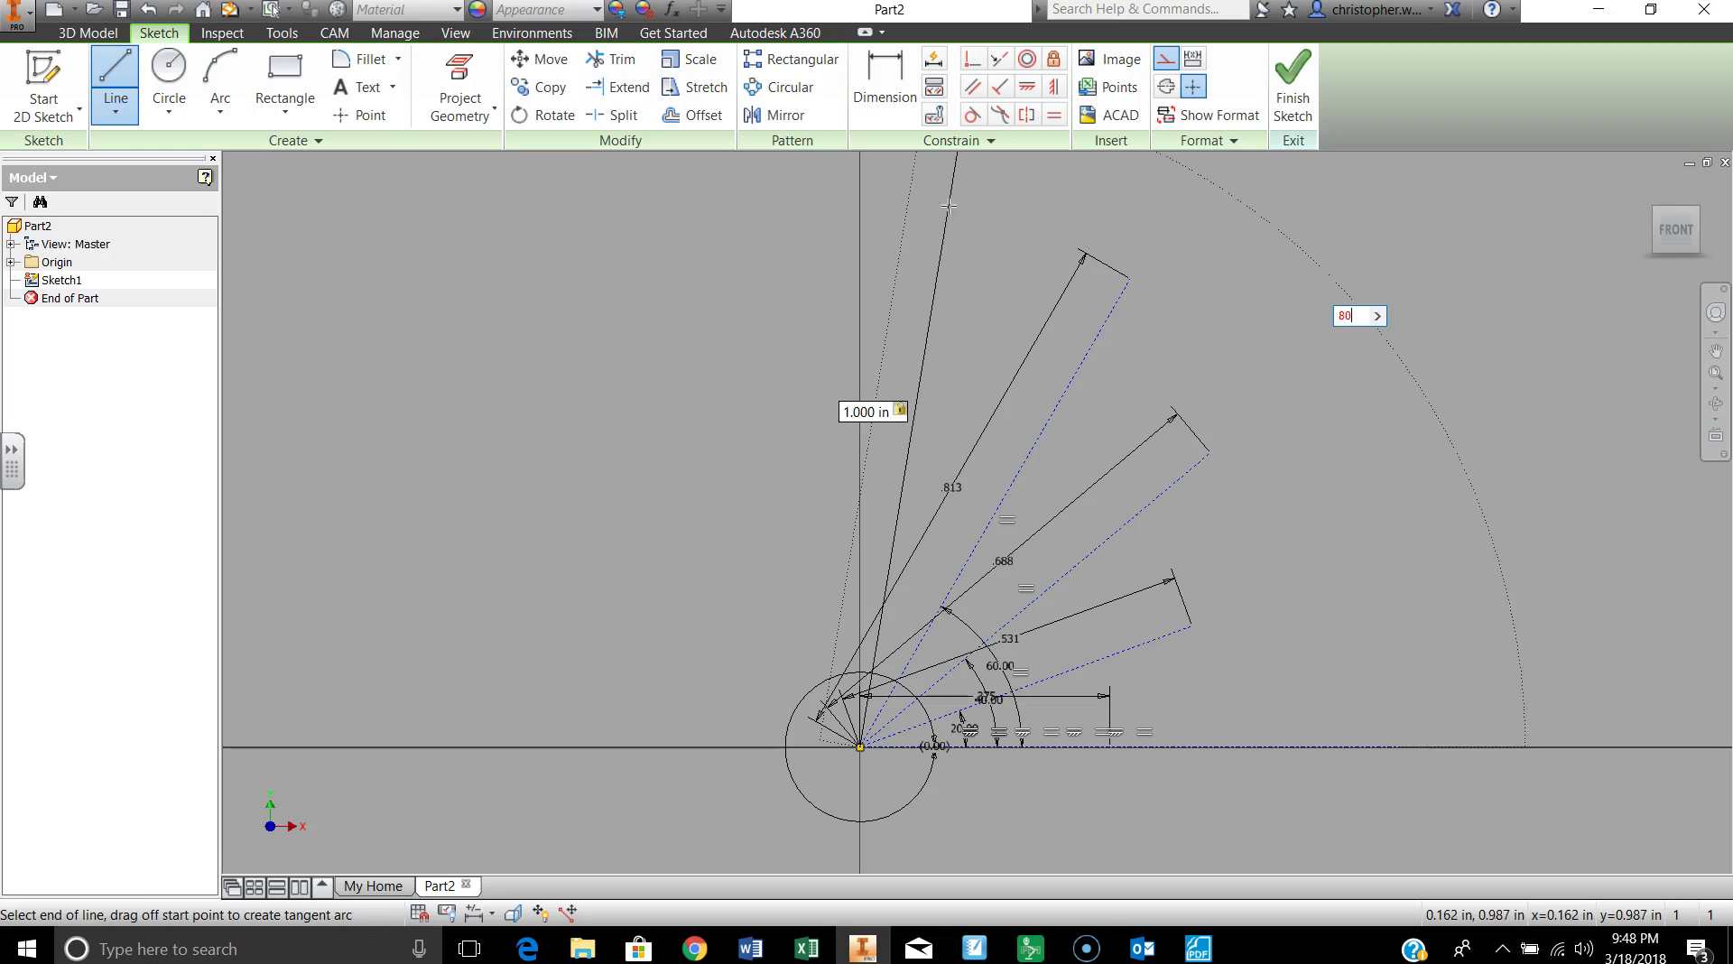
{"action": "key", "text": "Return"}
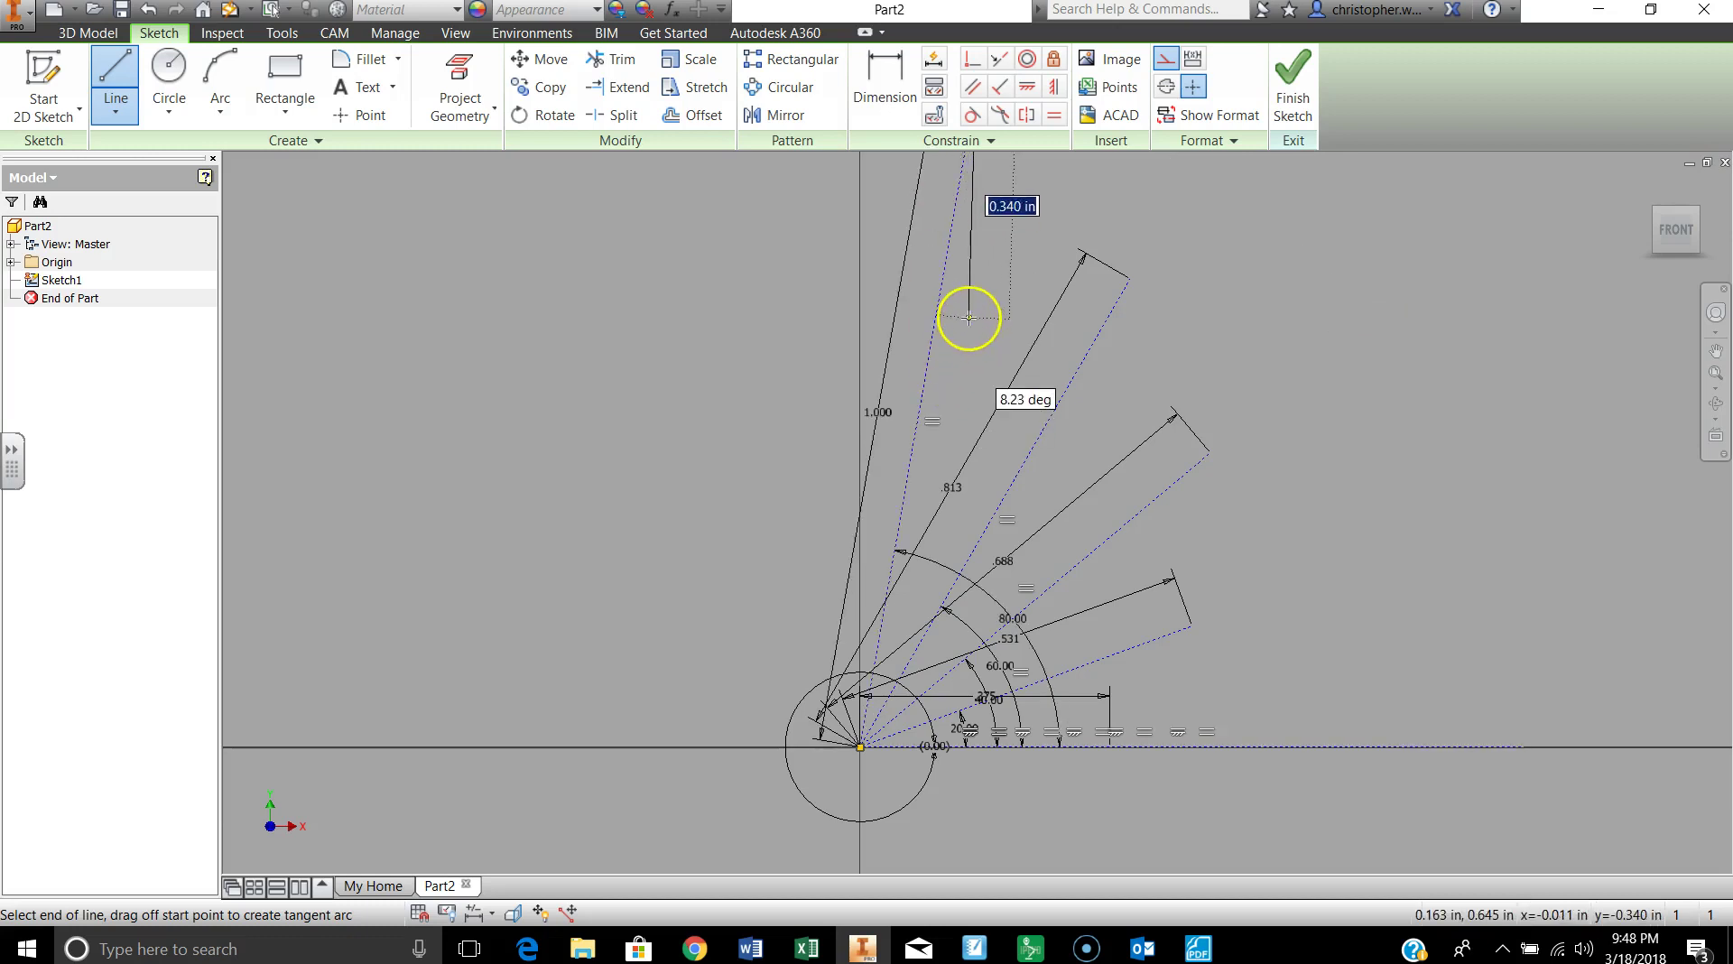
{"action": "middle_click_drag", "start_coordinate": [977, 280], "coordinate": [965, 483]}
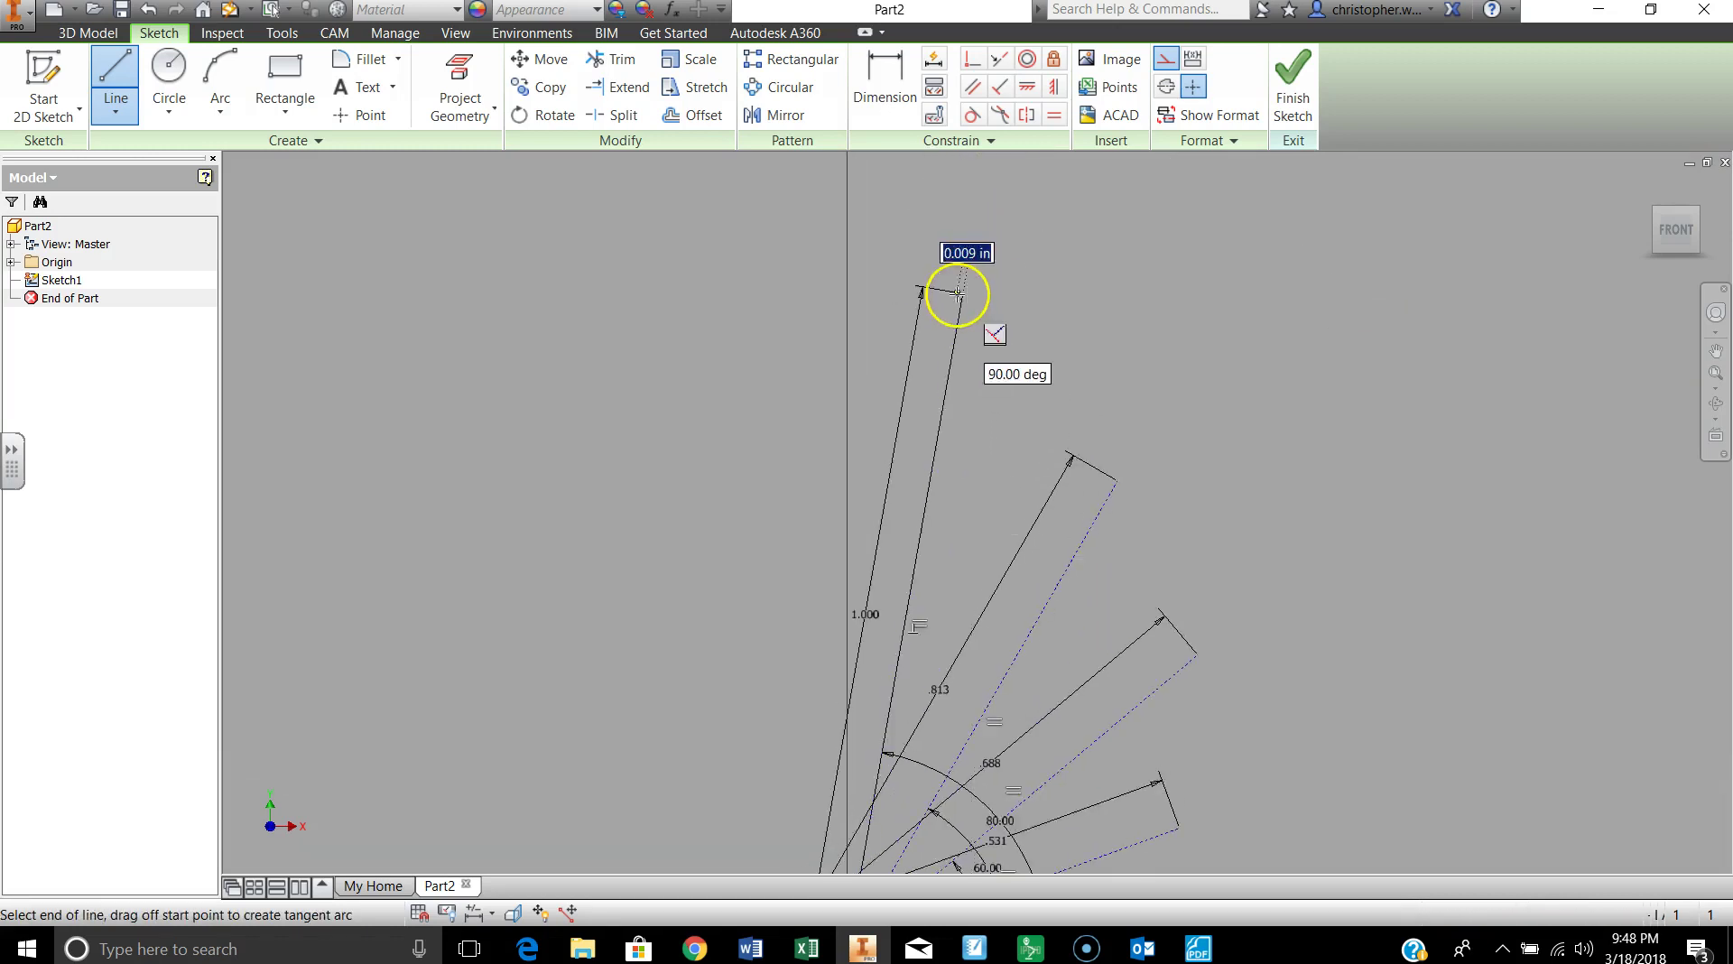
{"action": "left_click", "coordinate": [959, 295]}
Draw a construction line from the origin, 17/16 in long at 90 degrees
{"action": "scroll", "coordinate": [884, 695], "scroll_direction": "up", "scroll_amount": 2}
{"action": "scroll", "coordinate": [880, 741], "scroll_direction": "down", "scroll_amount": 4}
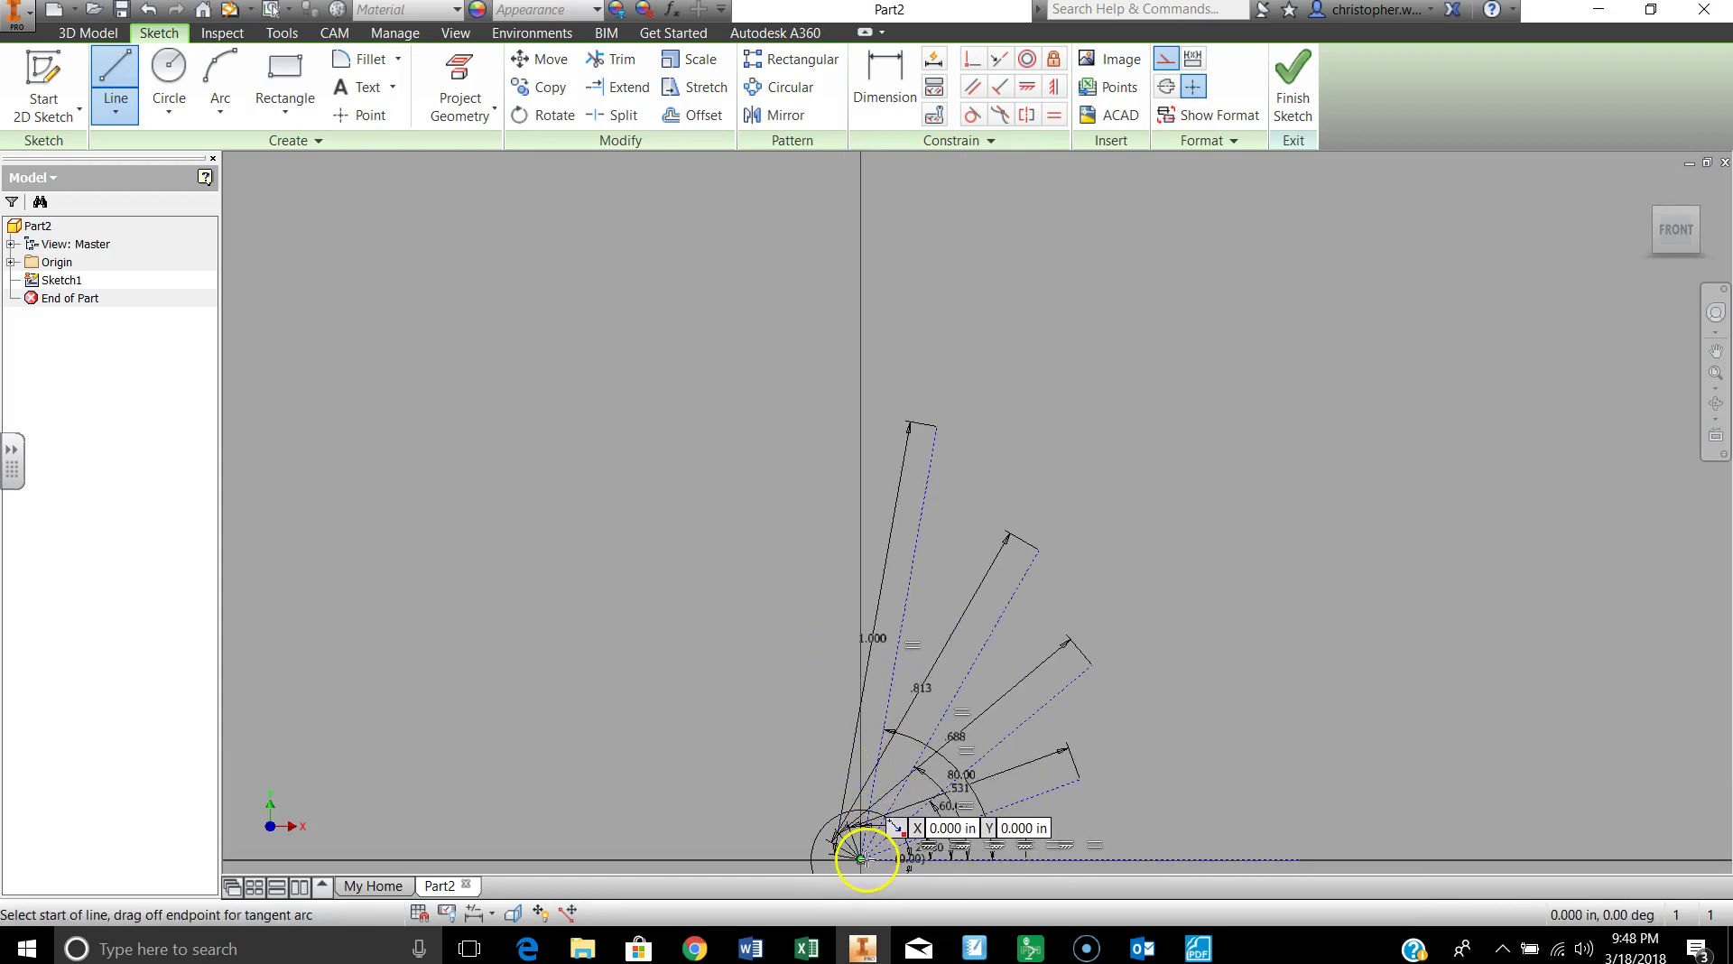
{"action": "left_click", "coordinate": [861, 859]}
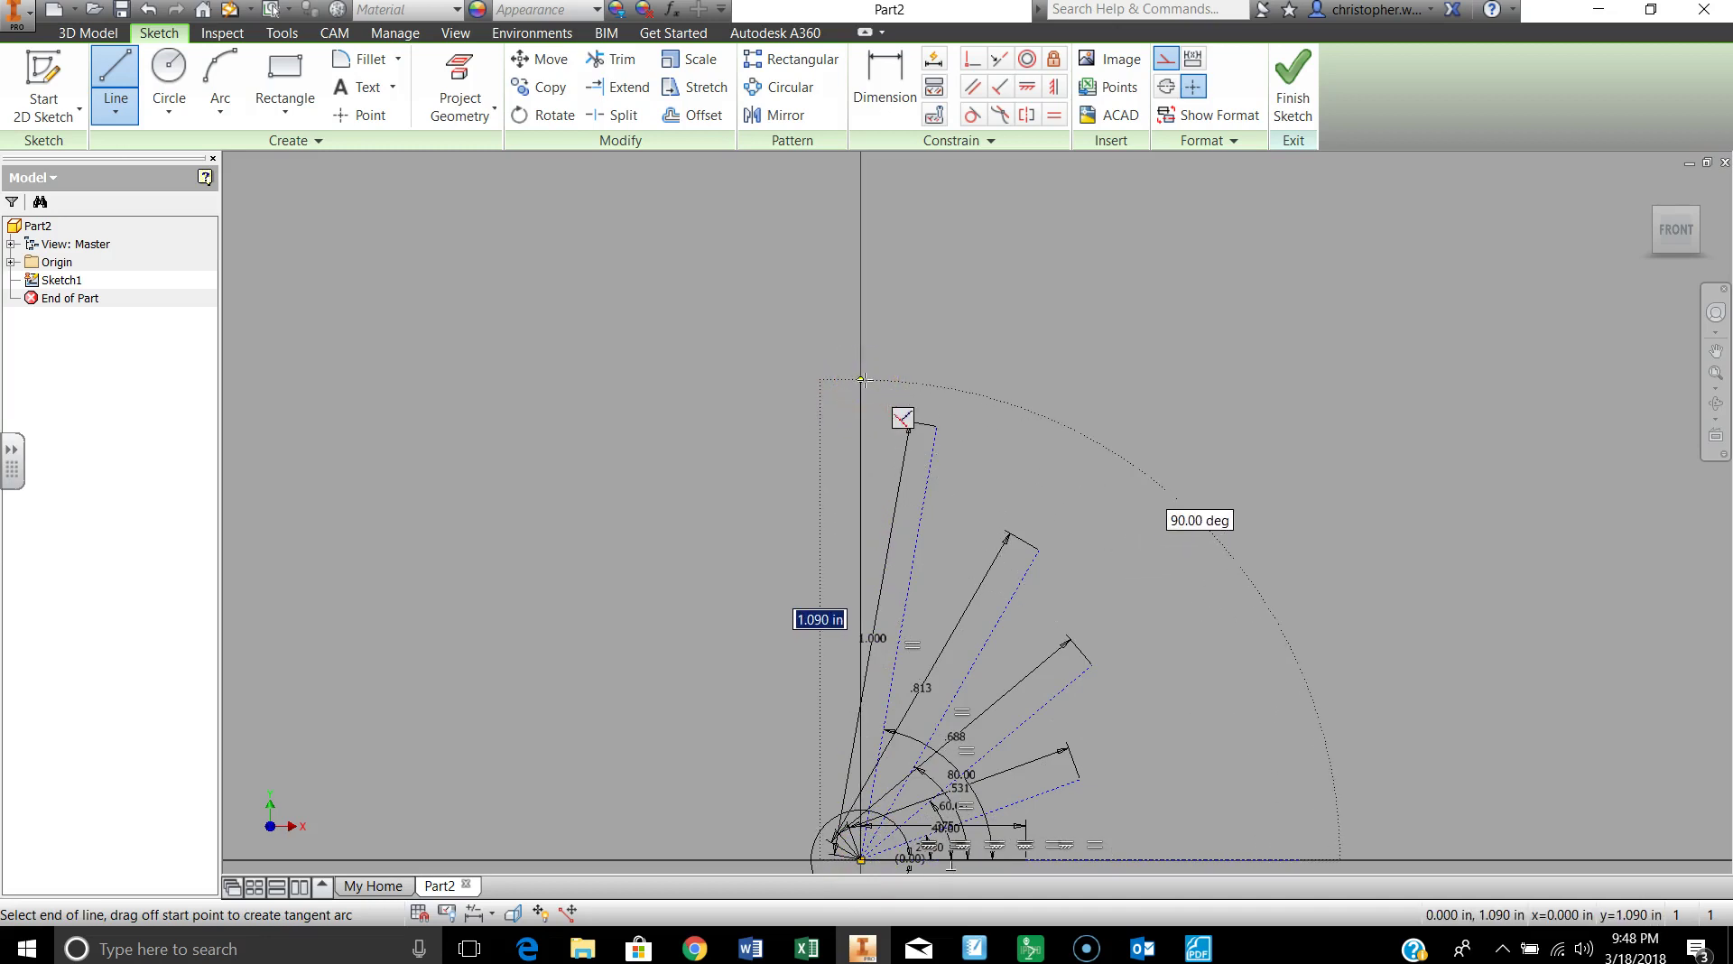
{"action": "type", "text": "1"}
{"action": "type", "text": "7/16"}
{"action": "key", "text": "Tab"}
{"action": "type", "text": "9"}
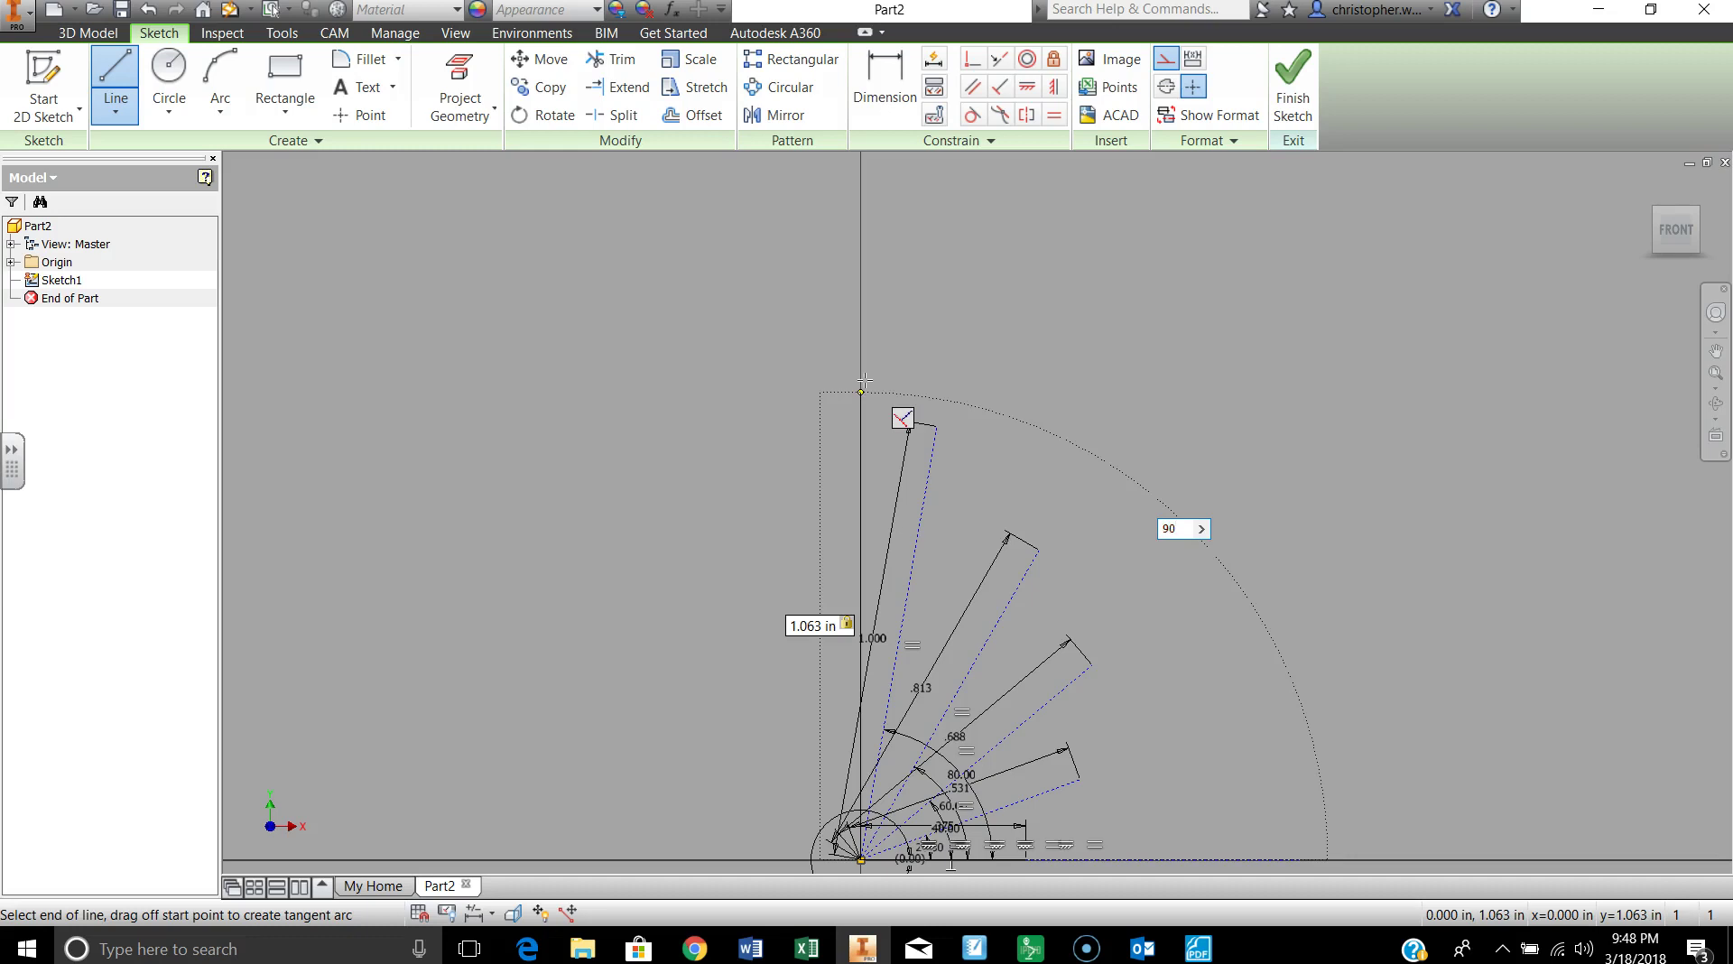
{"action": "key", "text": "Return"}
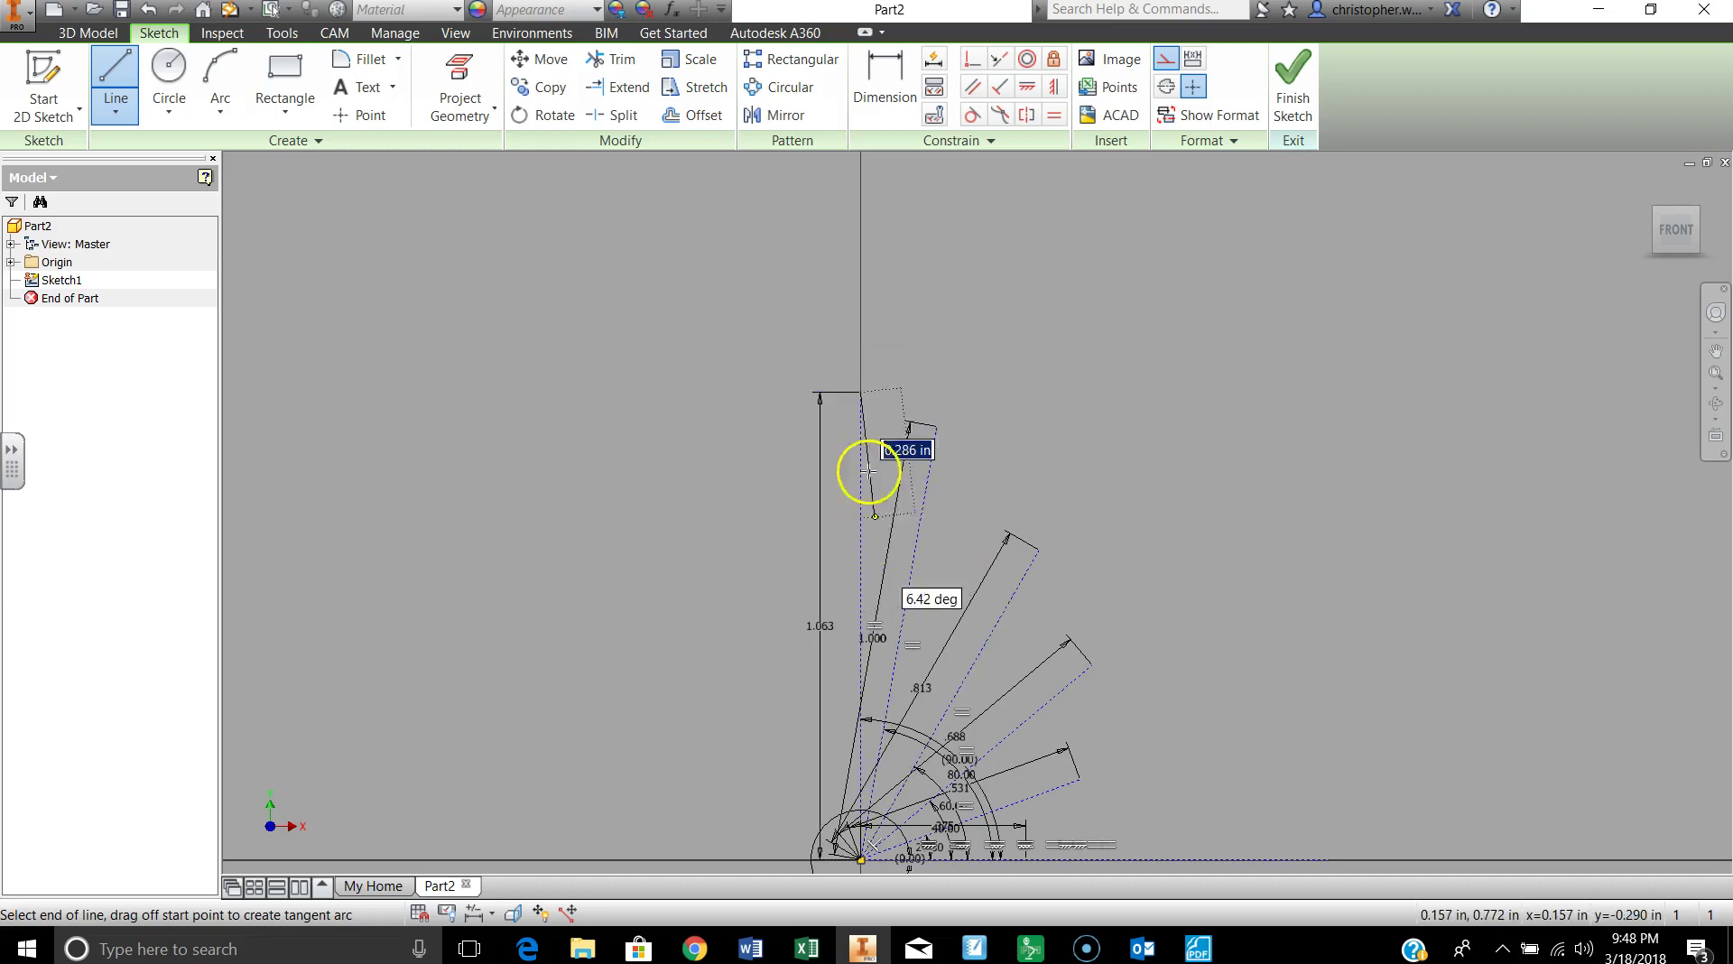
{"action": "left_click", "coordinate": [861, 392]}
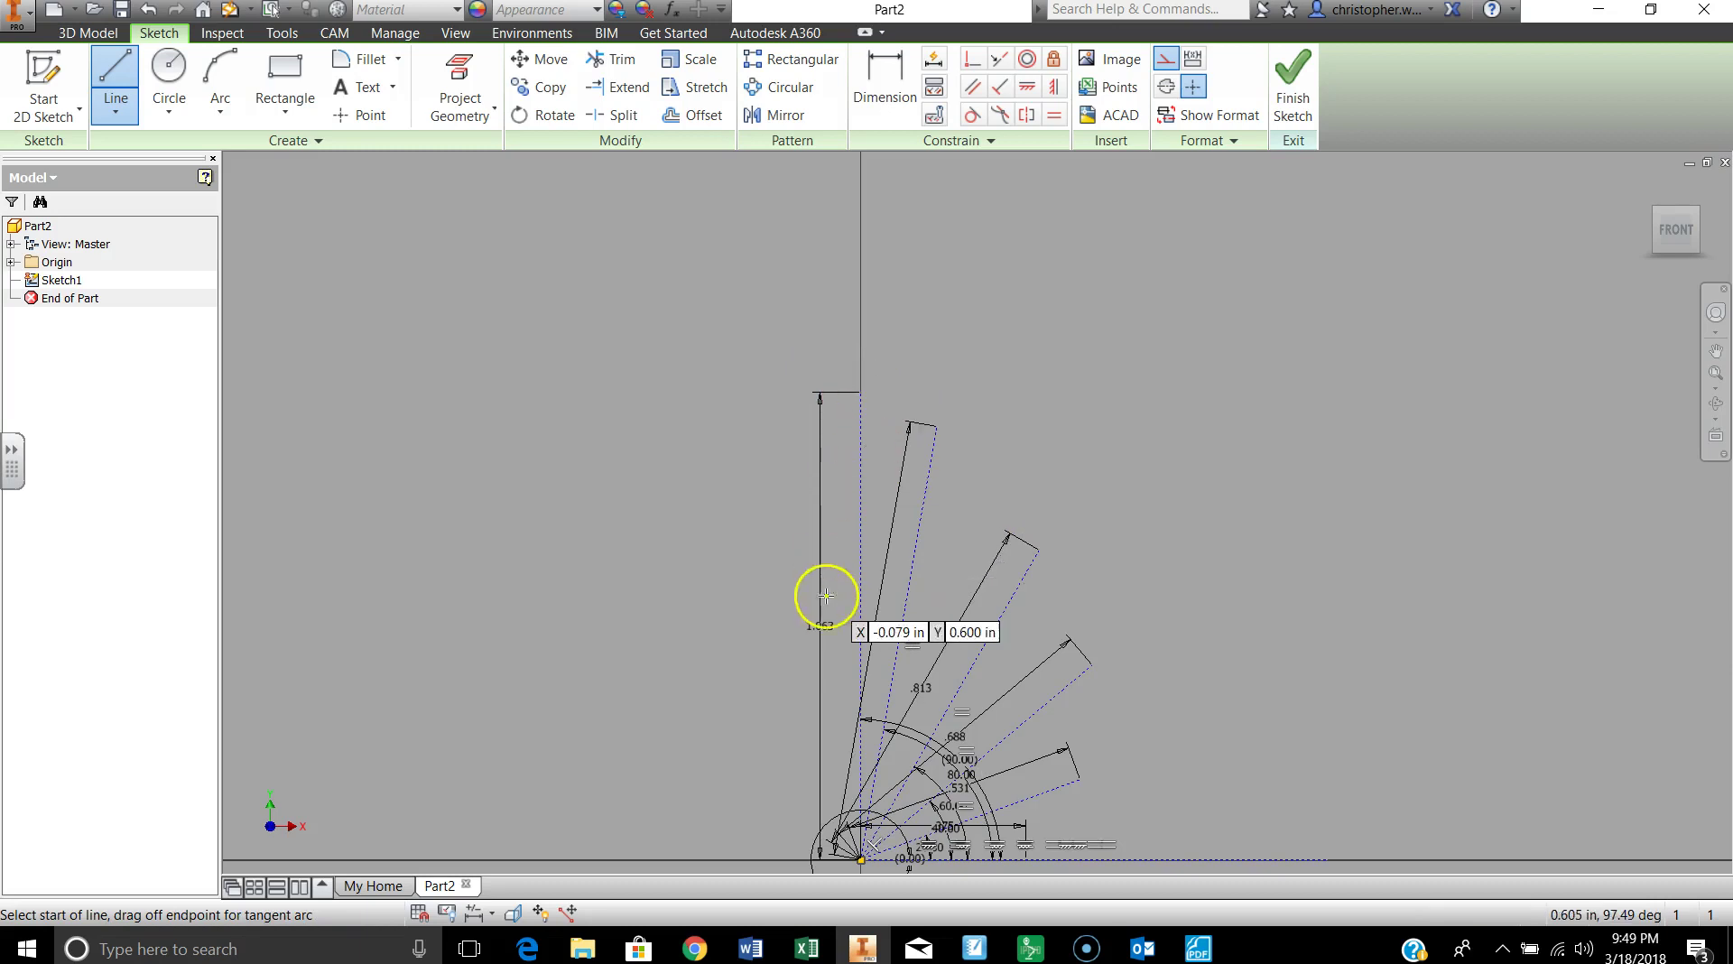
Draw a construction line from the origin, 18/16 in long at 100 degrees
{"action": "middle_click_drag", "start_coordinate": [825, 611], "coordinate": [843, 402]}
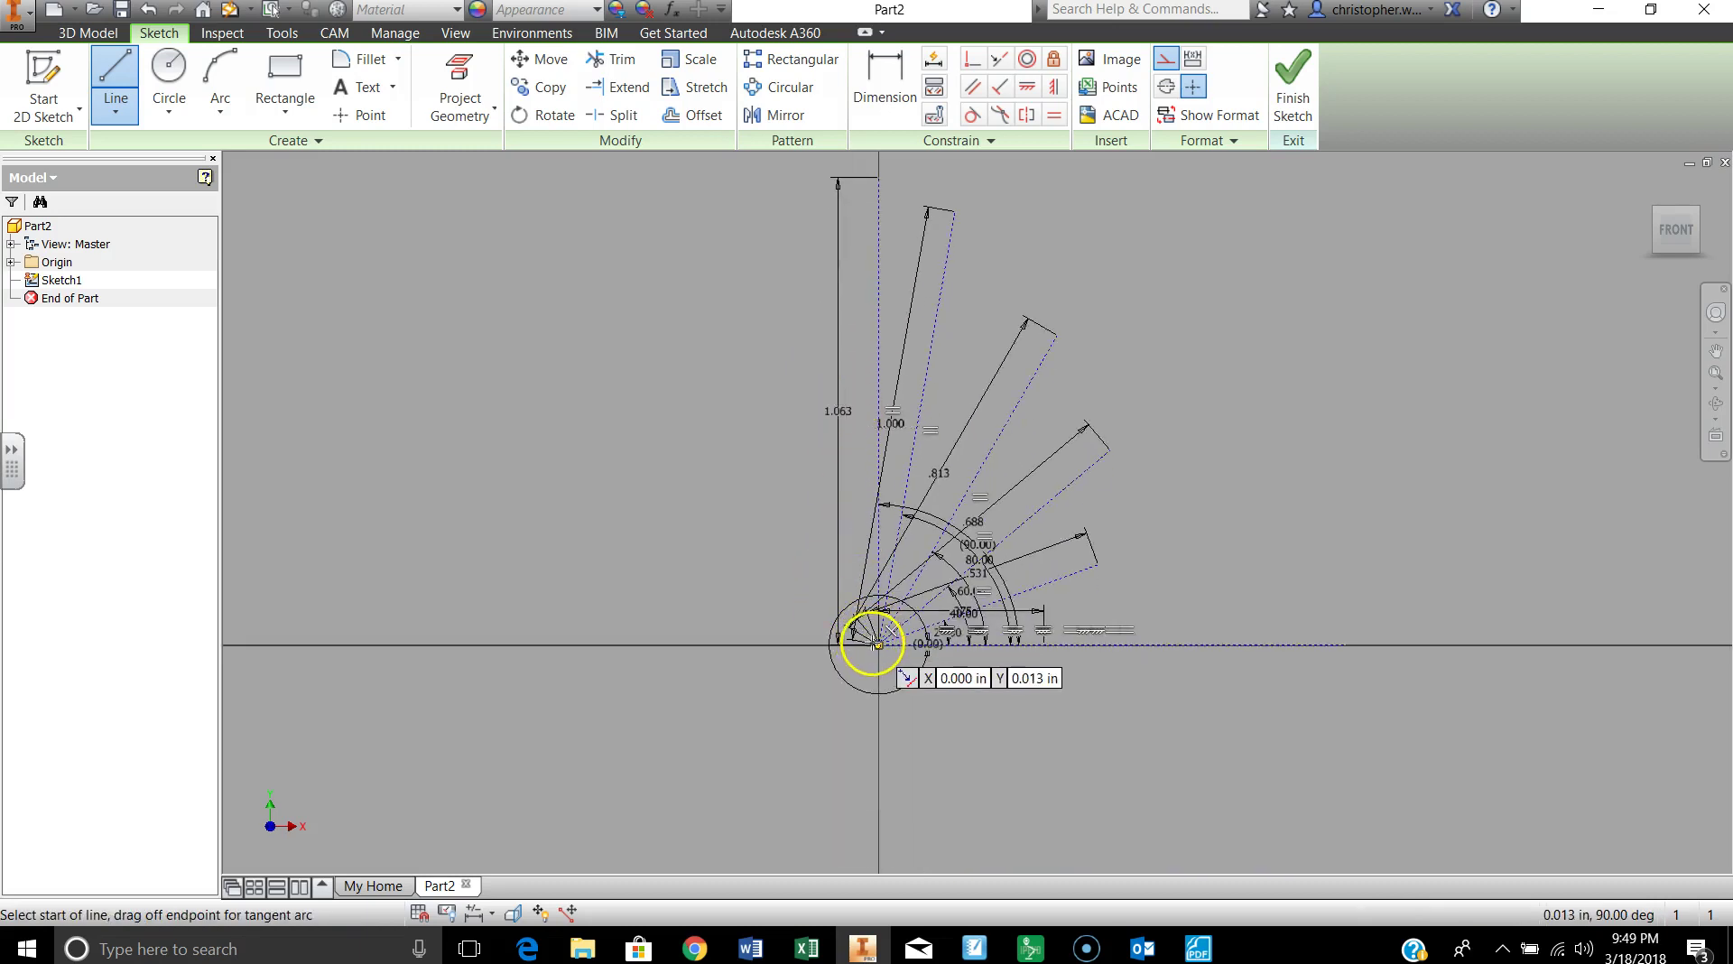
{"action": "left_click", "coordinate": [878, 645]}
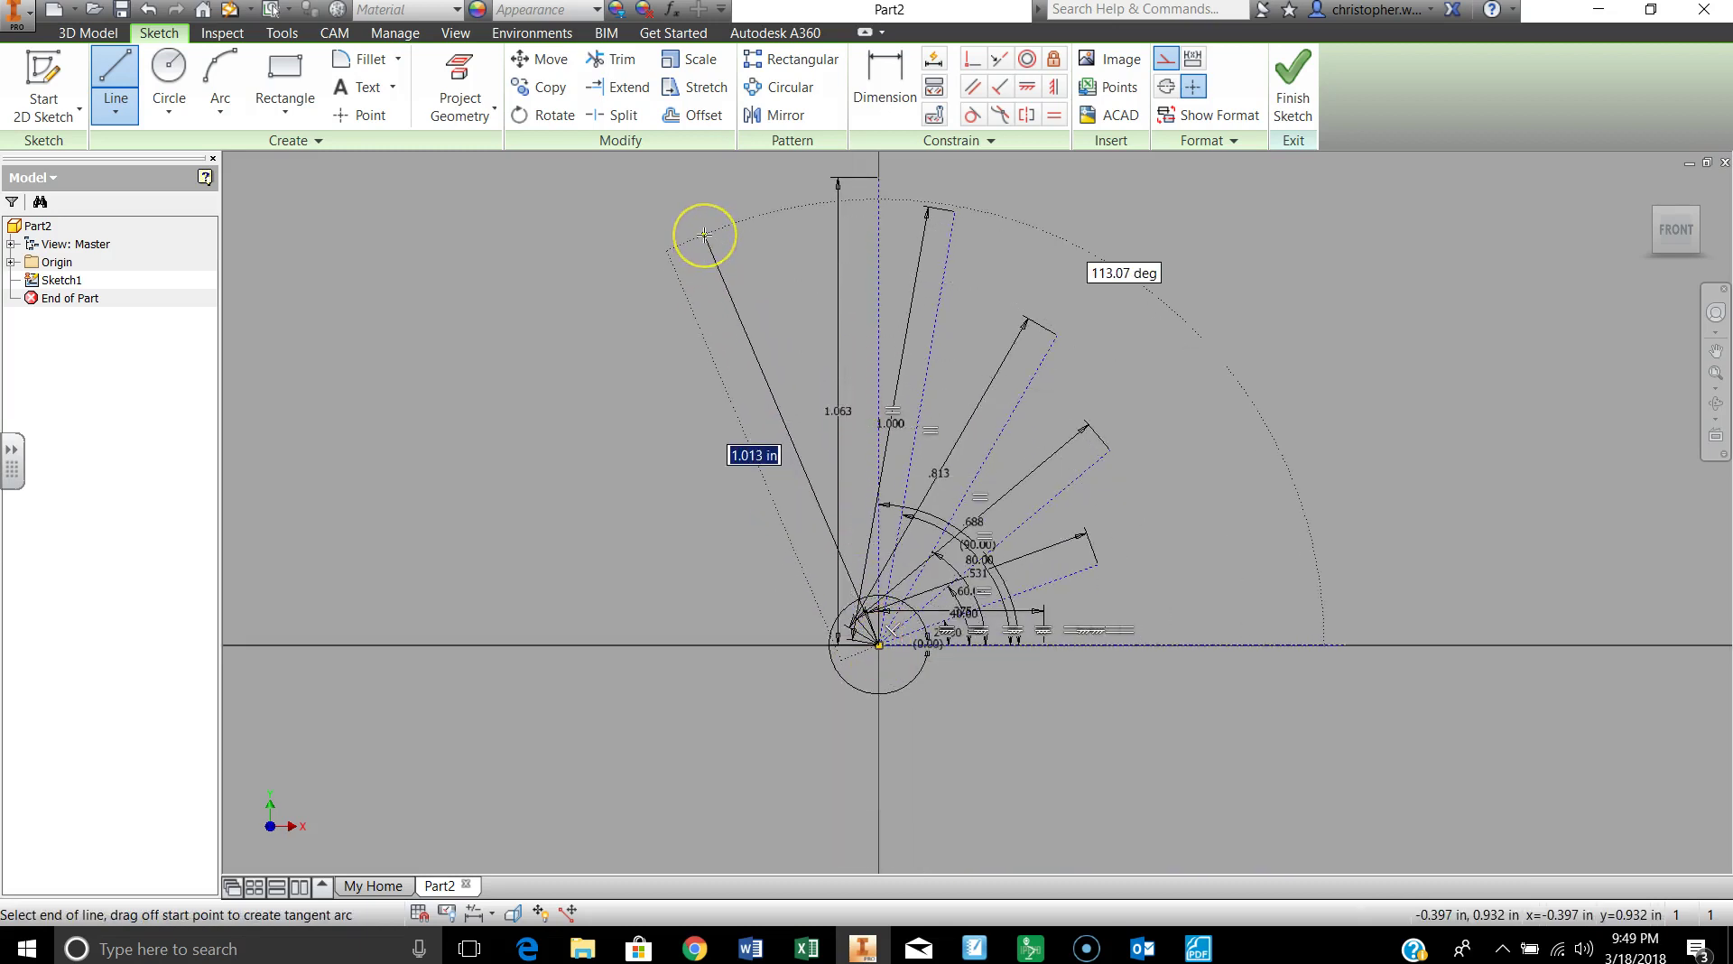
{"action": "type", "text": "1"}
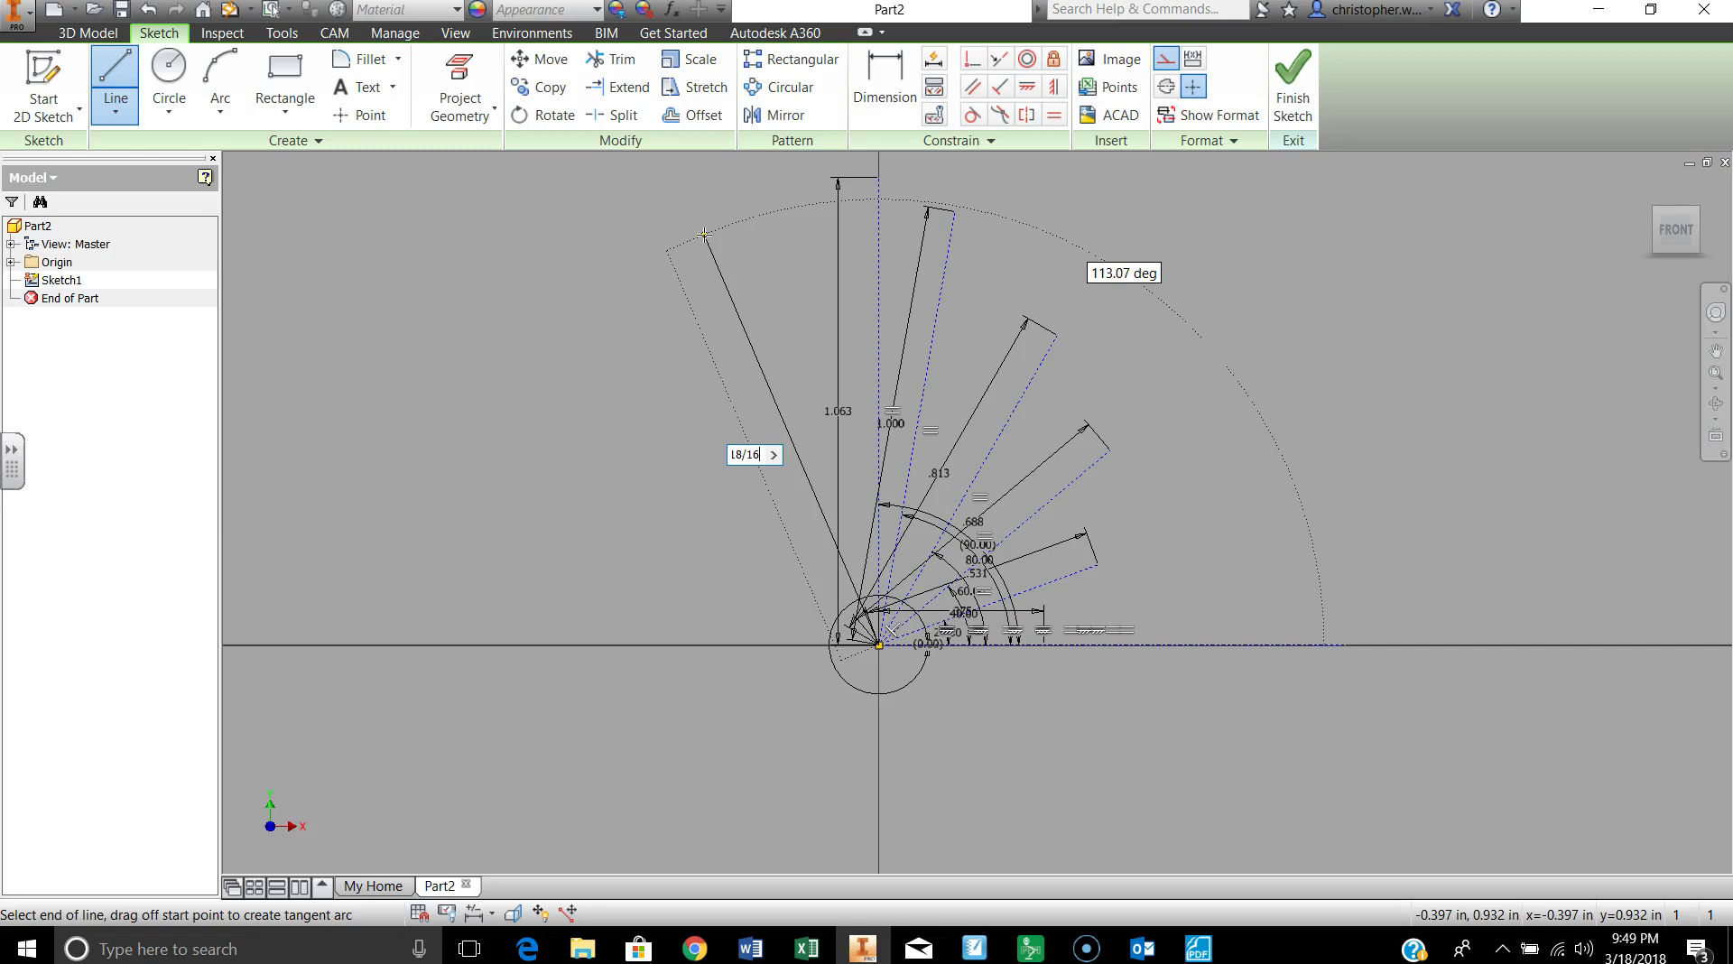
{"action": "type", "text": "8/16"}
{"action": "key", "text": "Tab"}
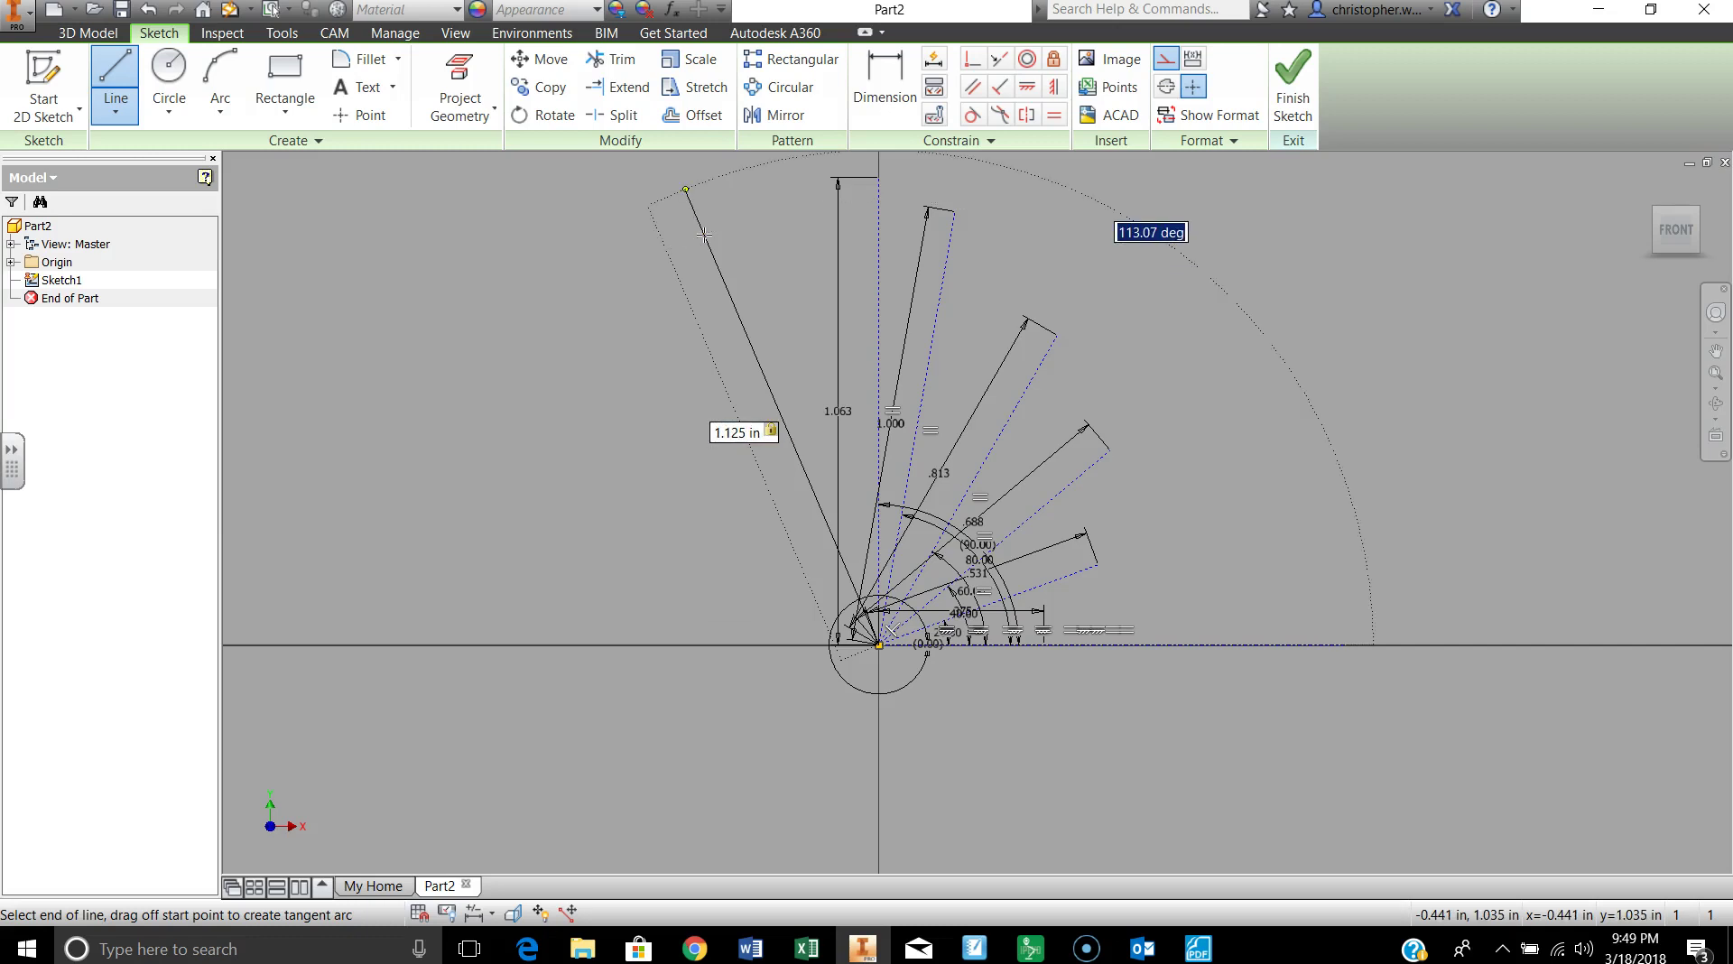
{"action": "type", "text": "100"}
{"action": "key", "text": "Return"}
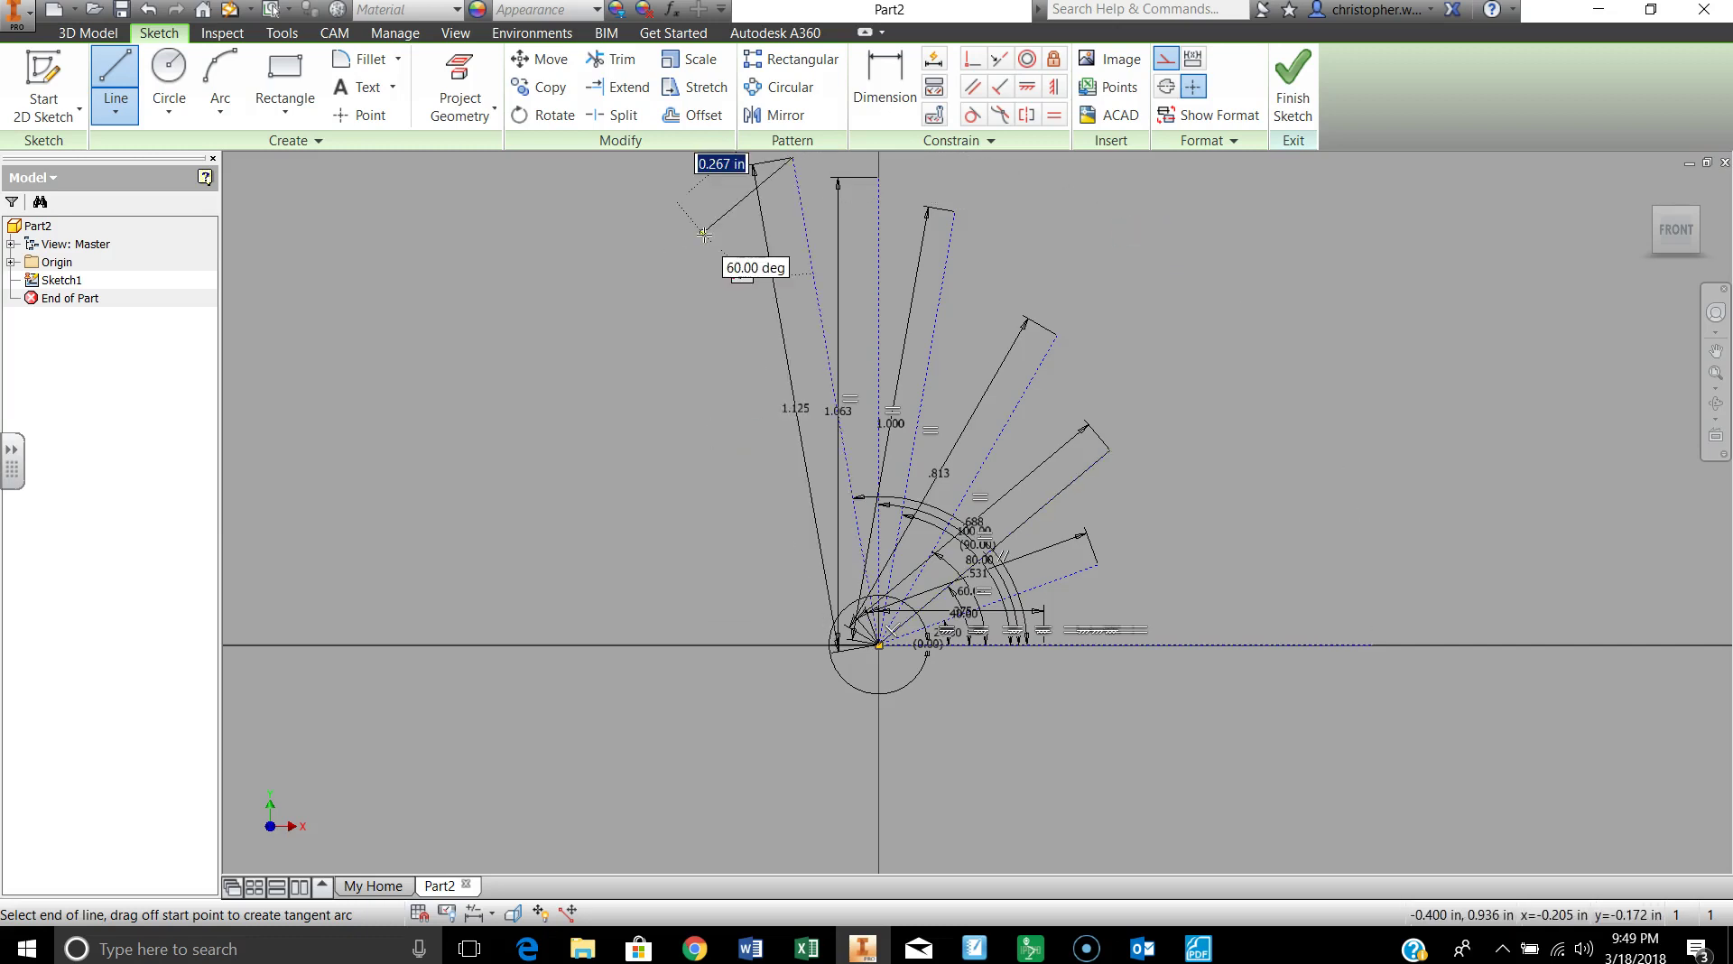
{"action": "double_click", "coordinate": [793, 158]}
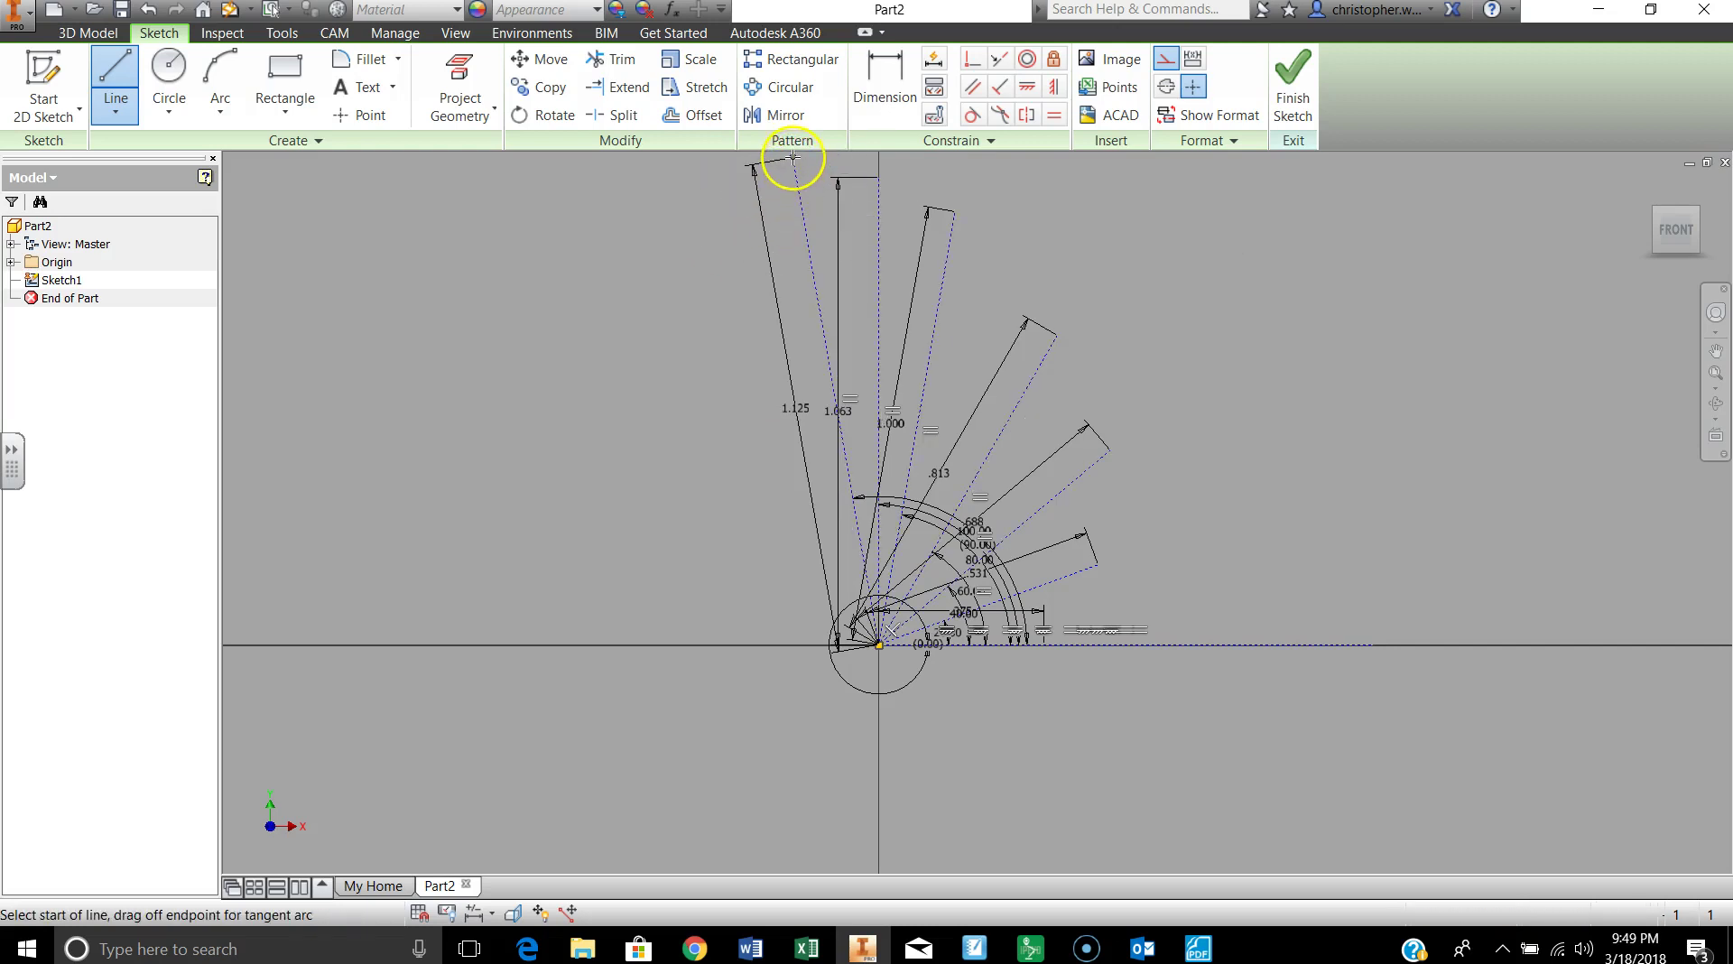
Draw a construction line from the origin, 21/16 in long at 120 degrees
{"action": "left_click", "coordinate": [878, 645]}
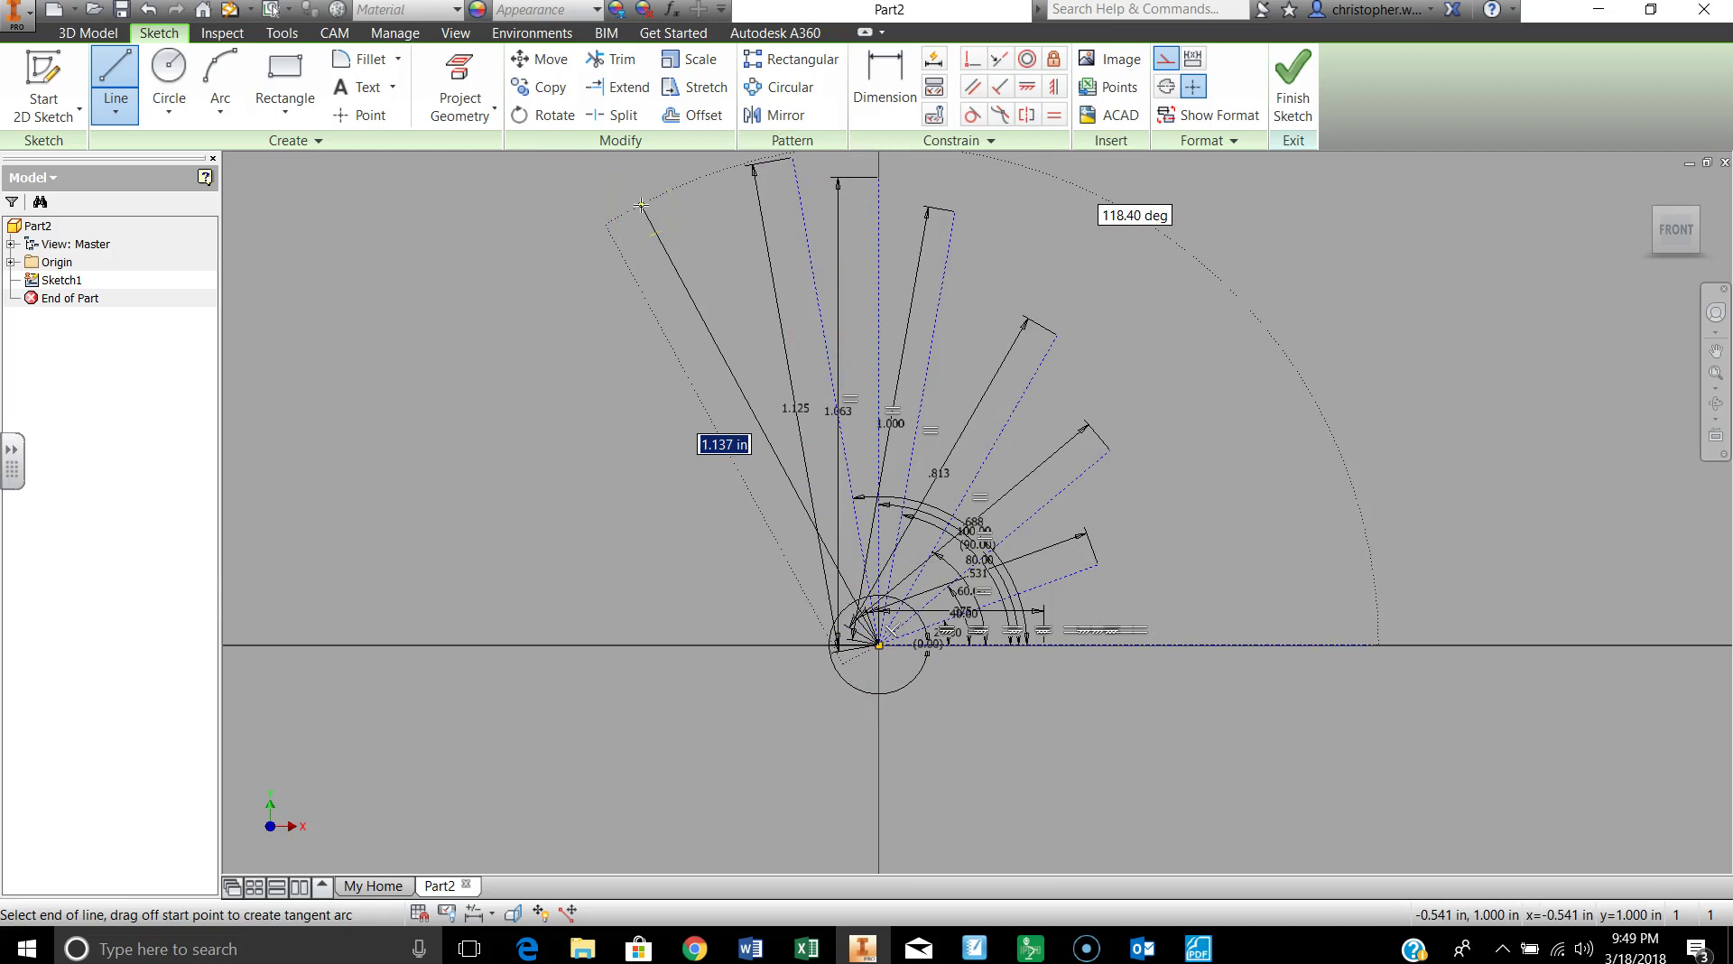
{"action": "type", "text": "21/16"}
{"action": "key", "text": "Tab"}
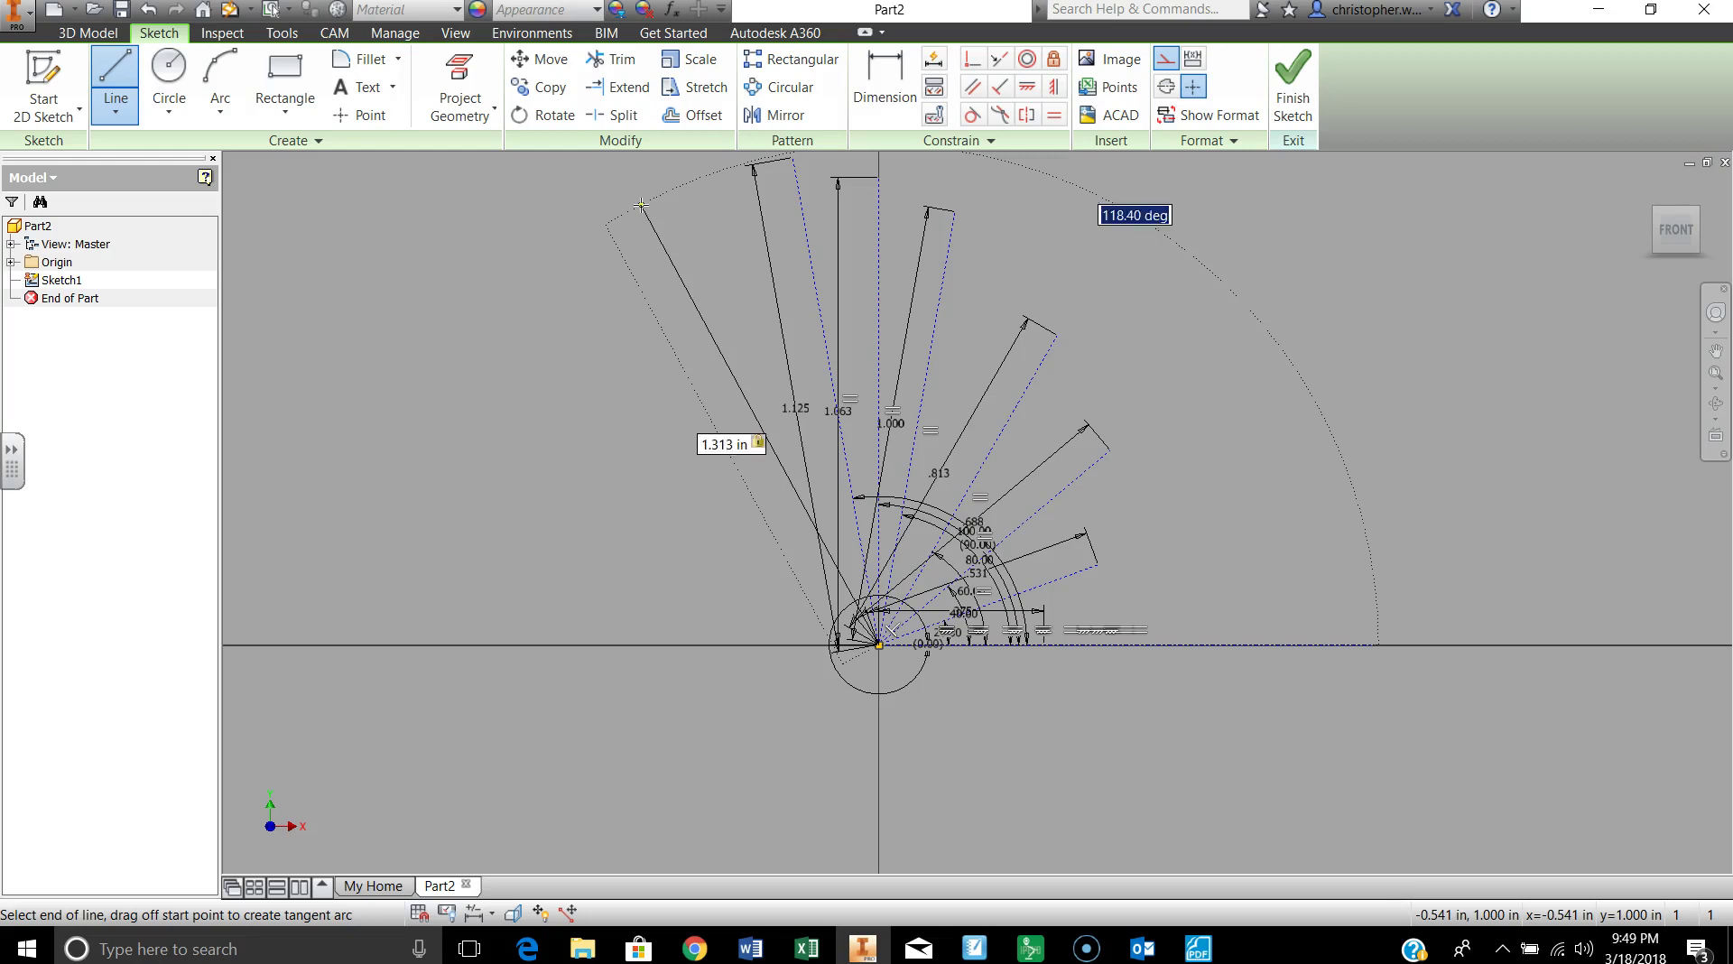
{"action": "type", "text": "1"}
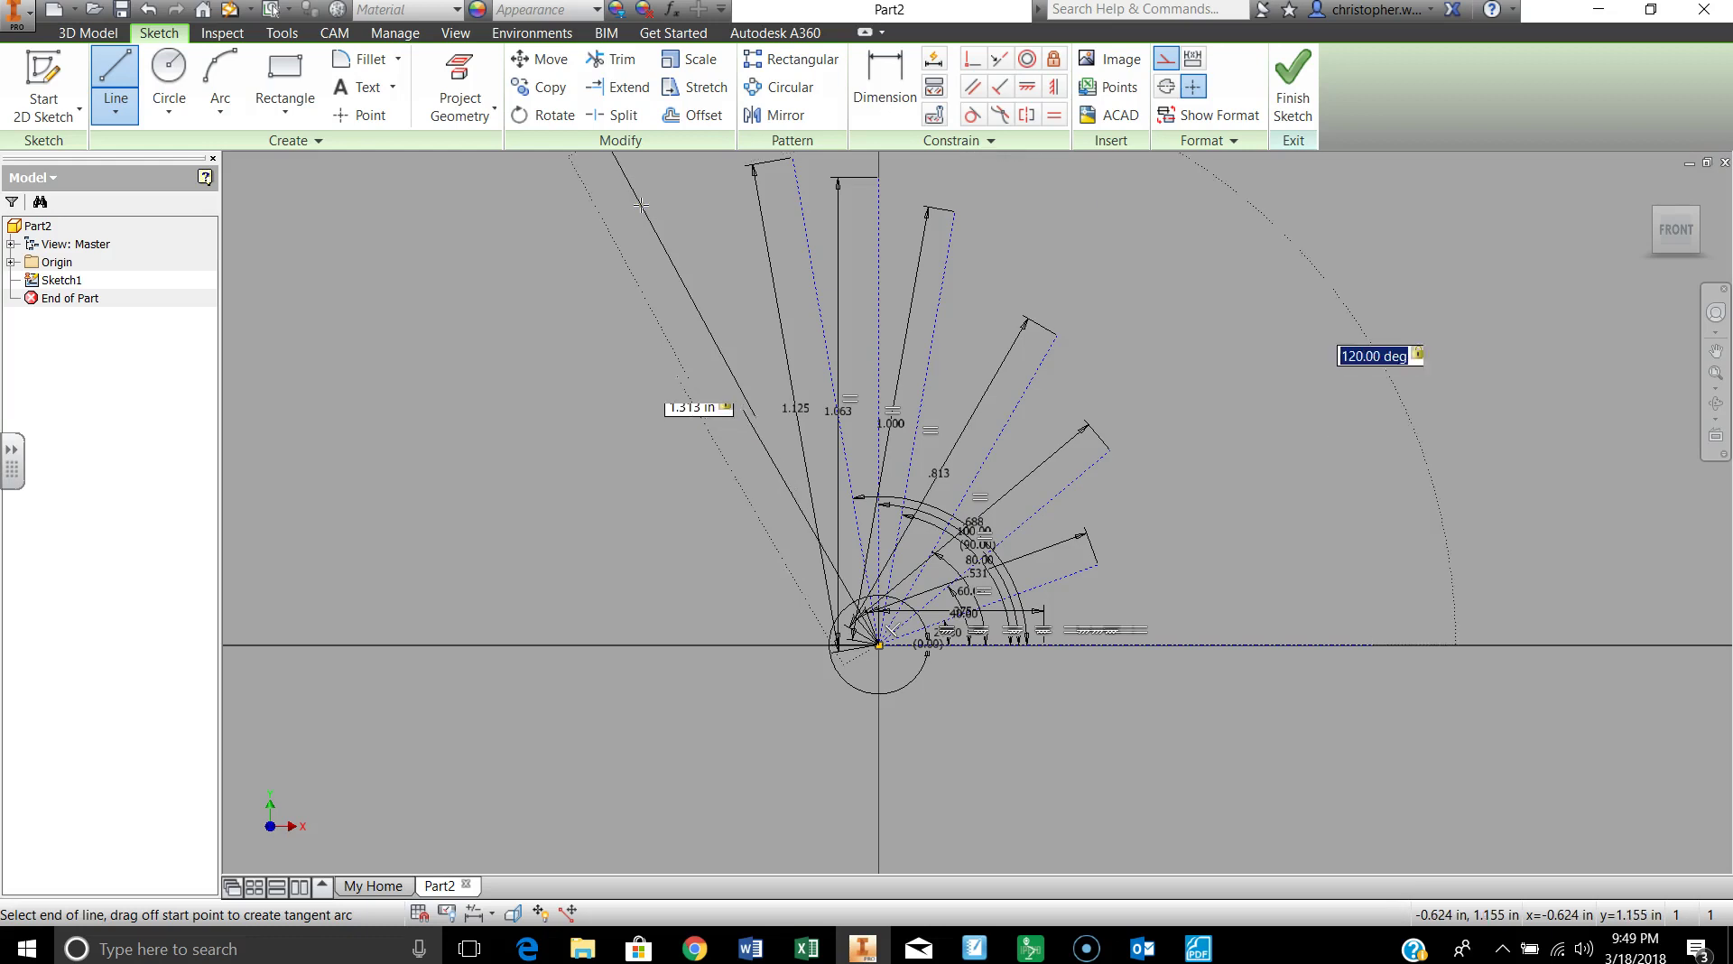
{"action": "key", "text": "Return"}
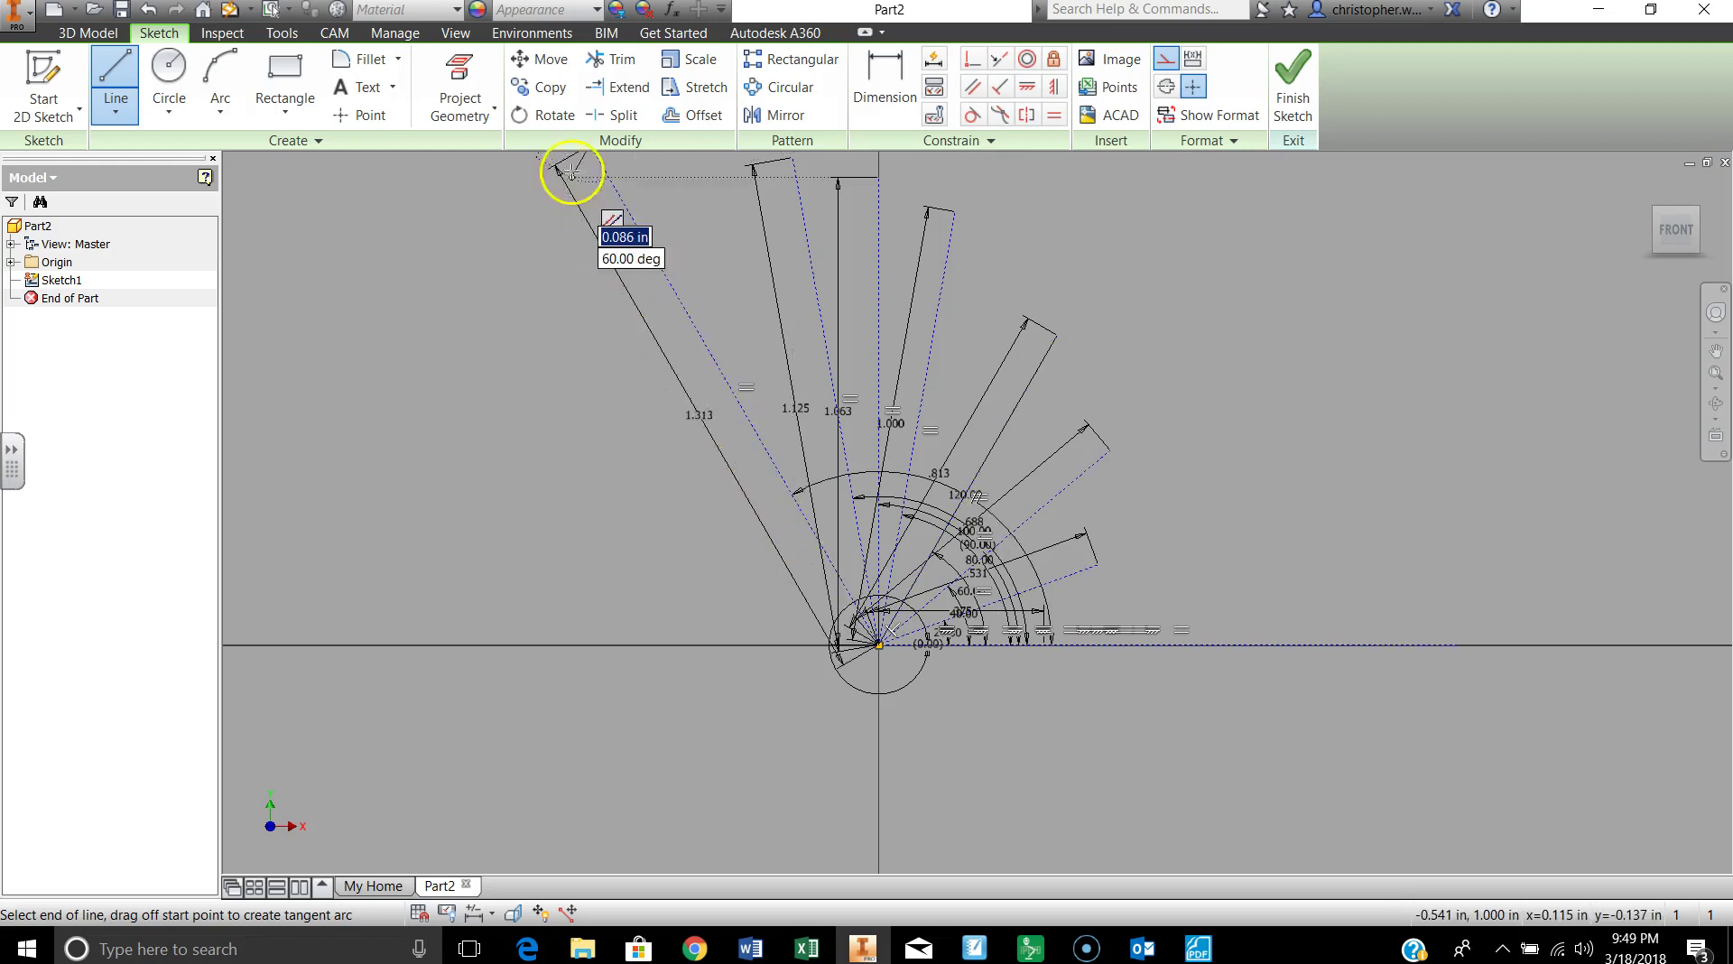
{"action": "scroll", "coordinate": [595, 180], "scroll_direction": "down", "scroll_amount": 3}
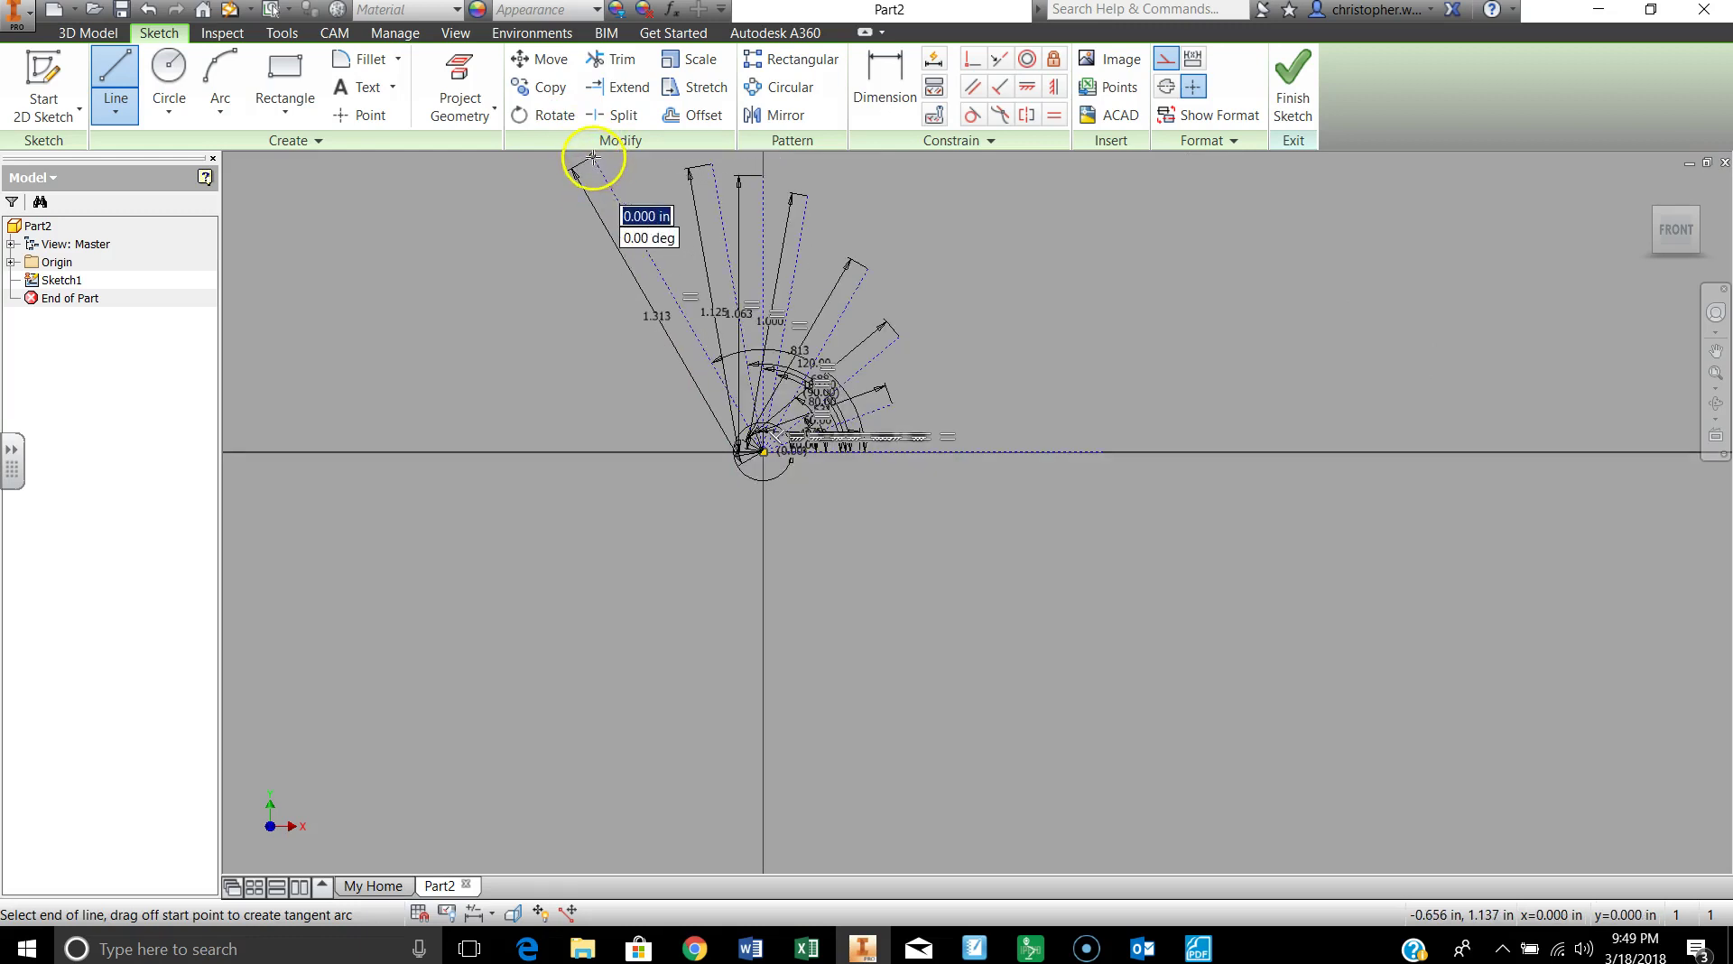
{"action": "double_click", "coordinate": [591, 155]}
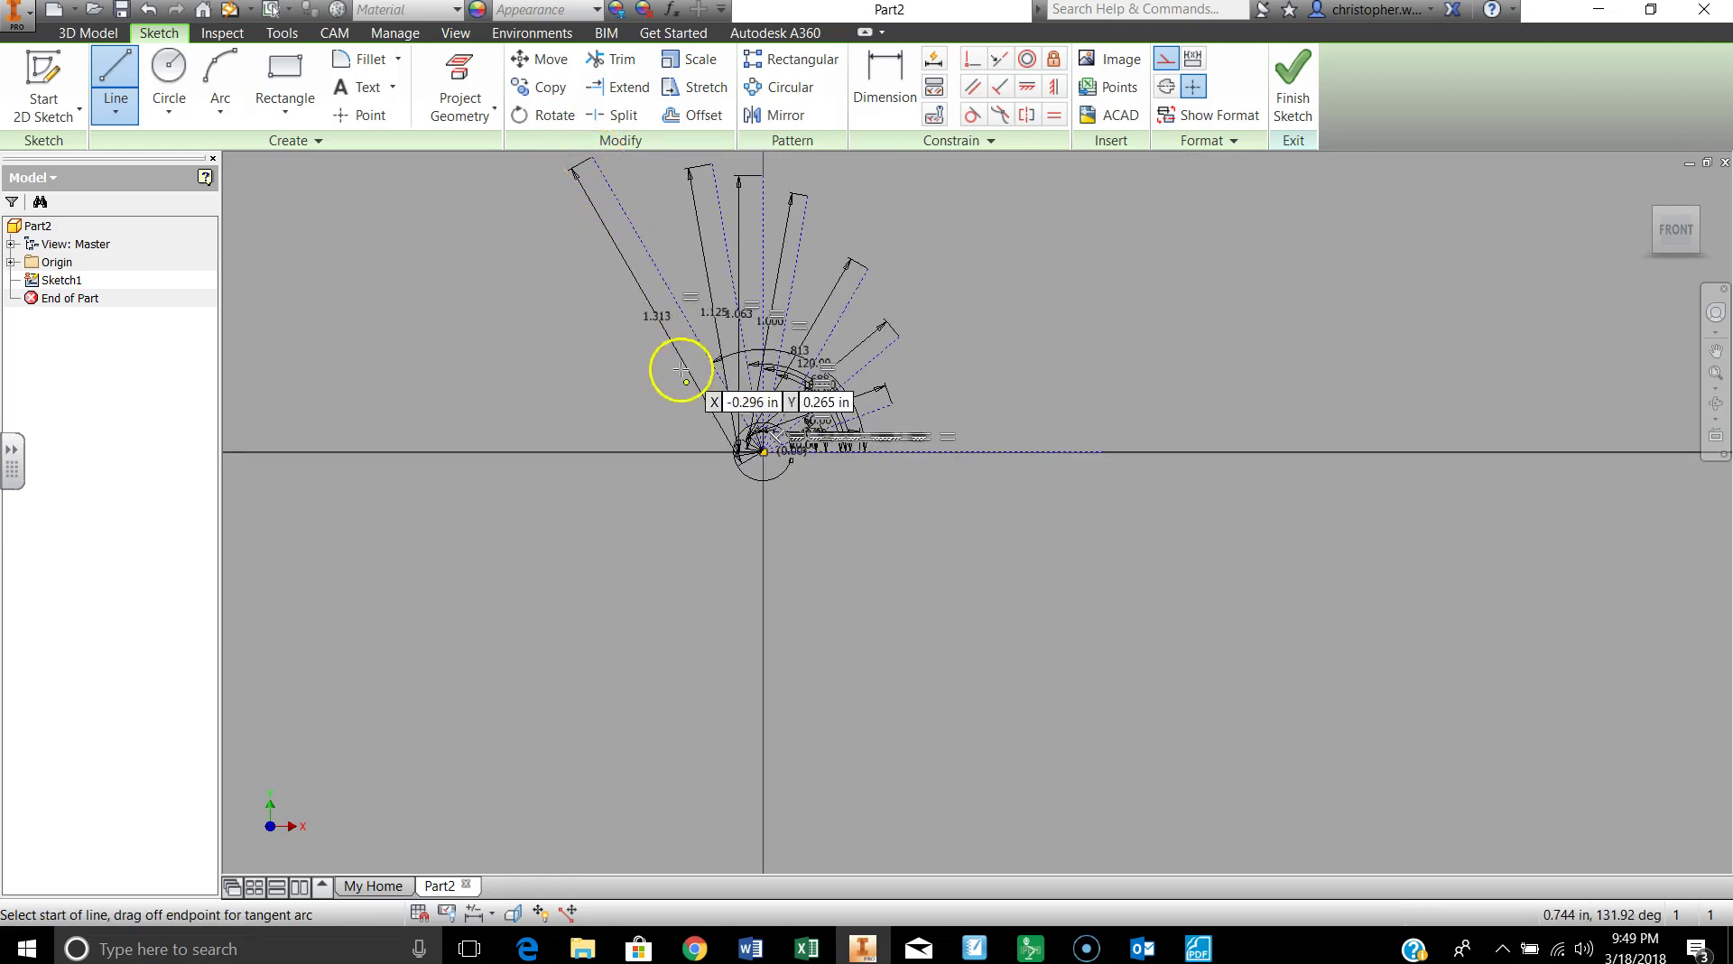
Draw a construction line from the origin, 23/16 in long at 140 degrees
{"action": "left_click", "coordinate": [762, 451]}
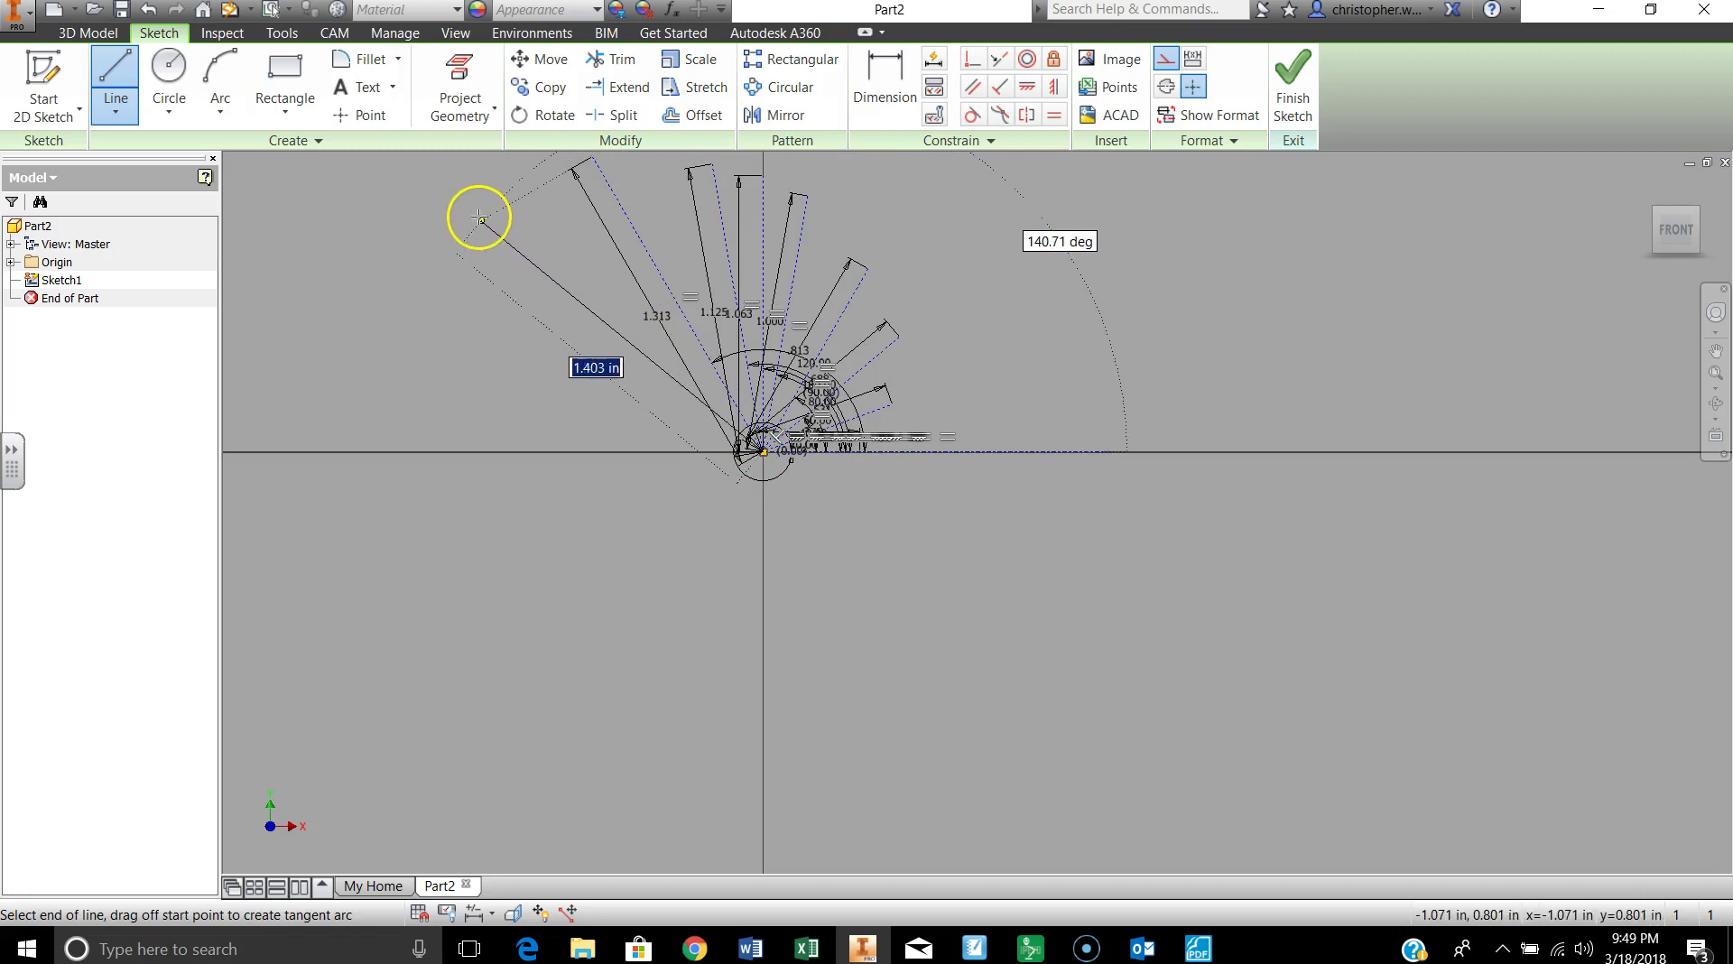
{"action": "type", "text": "23/16"}
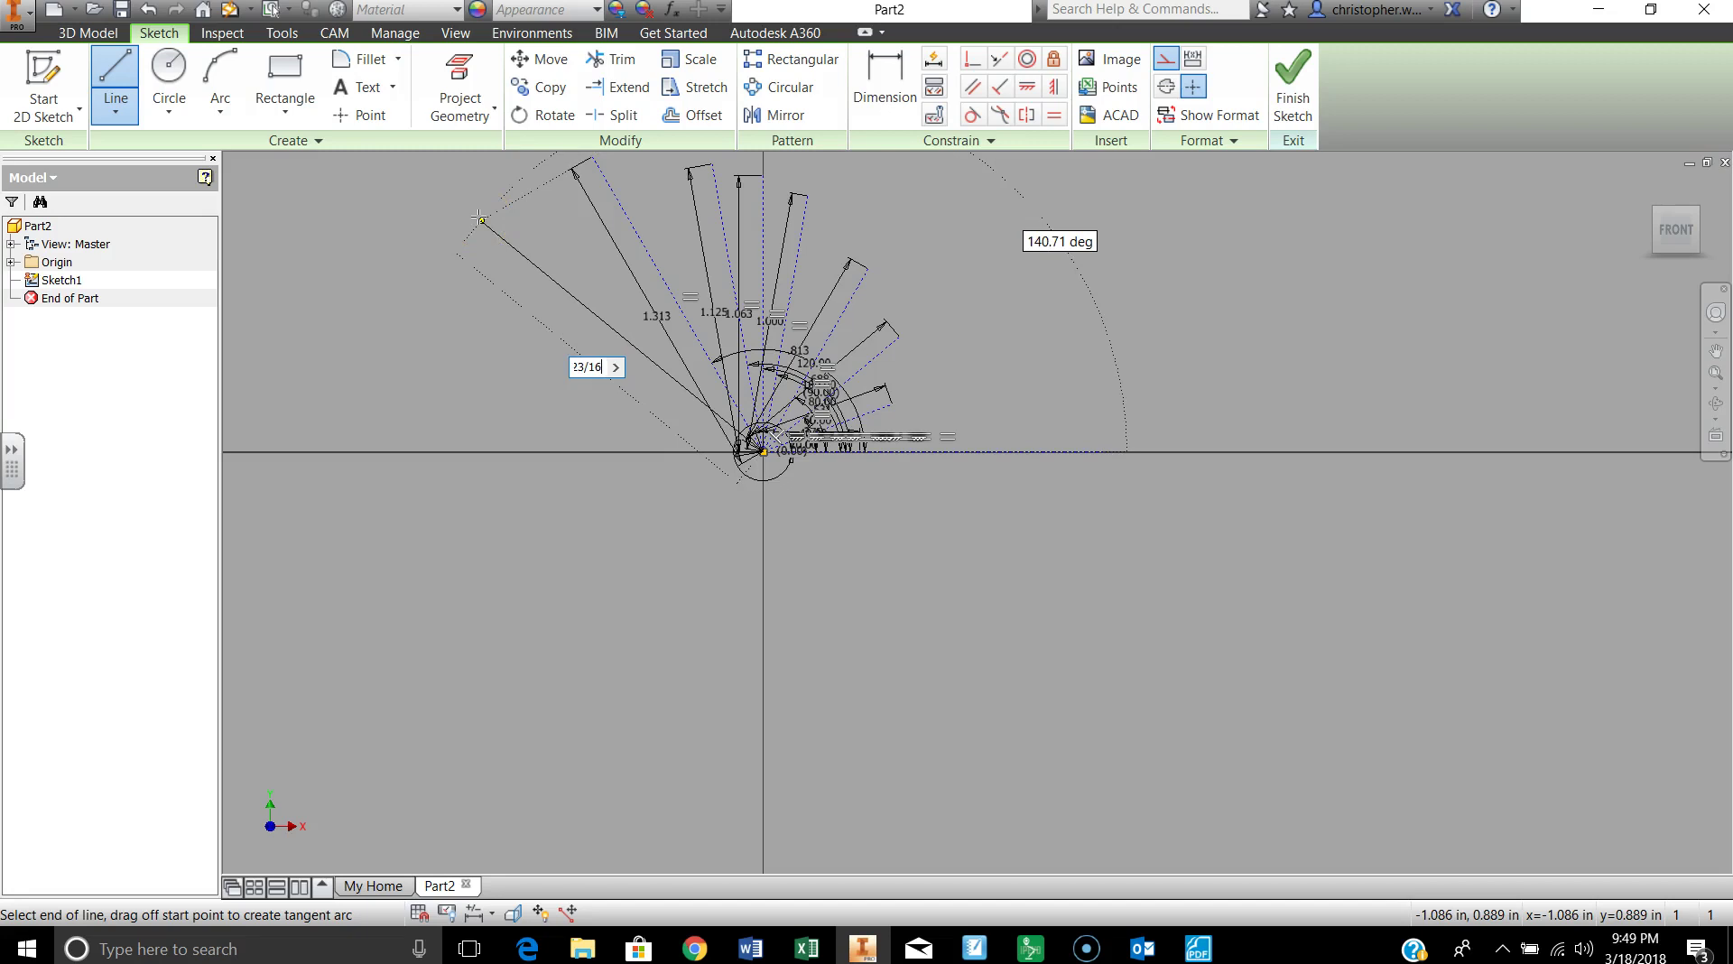
{"action": "key", "text": "Tab"}
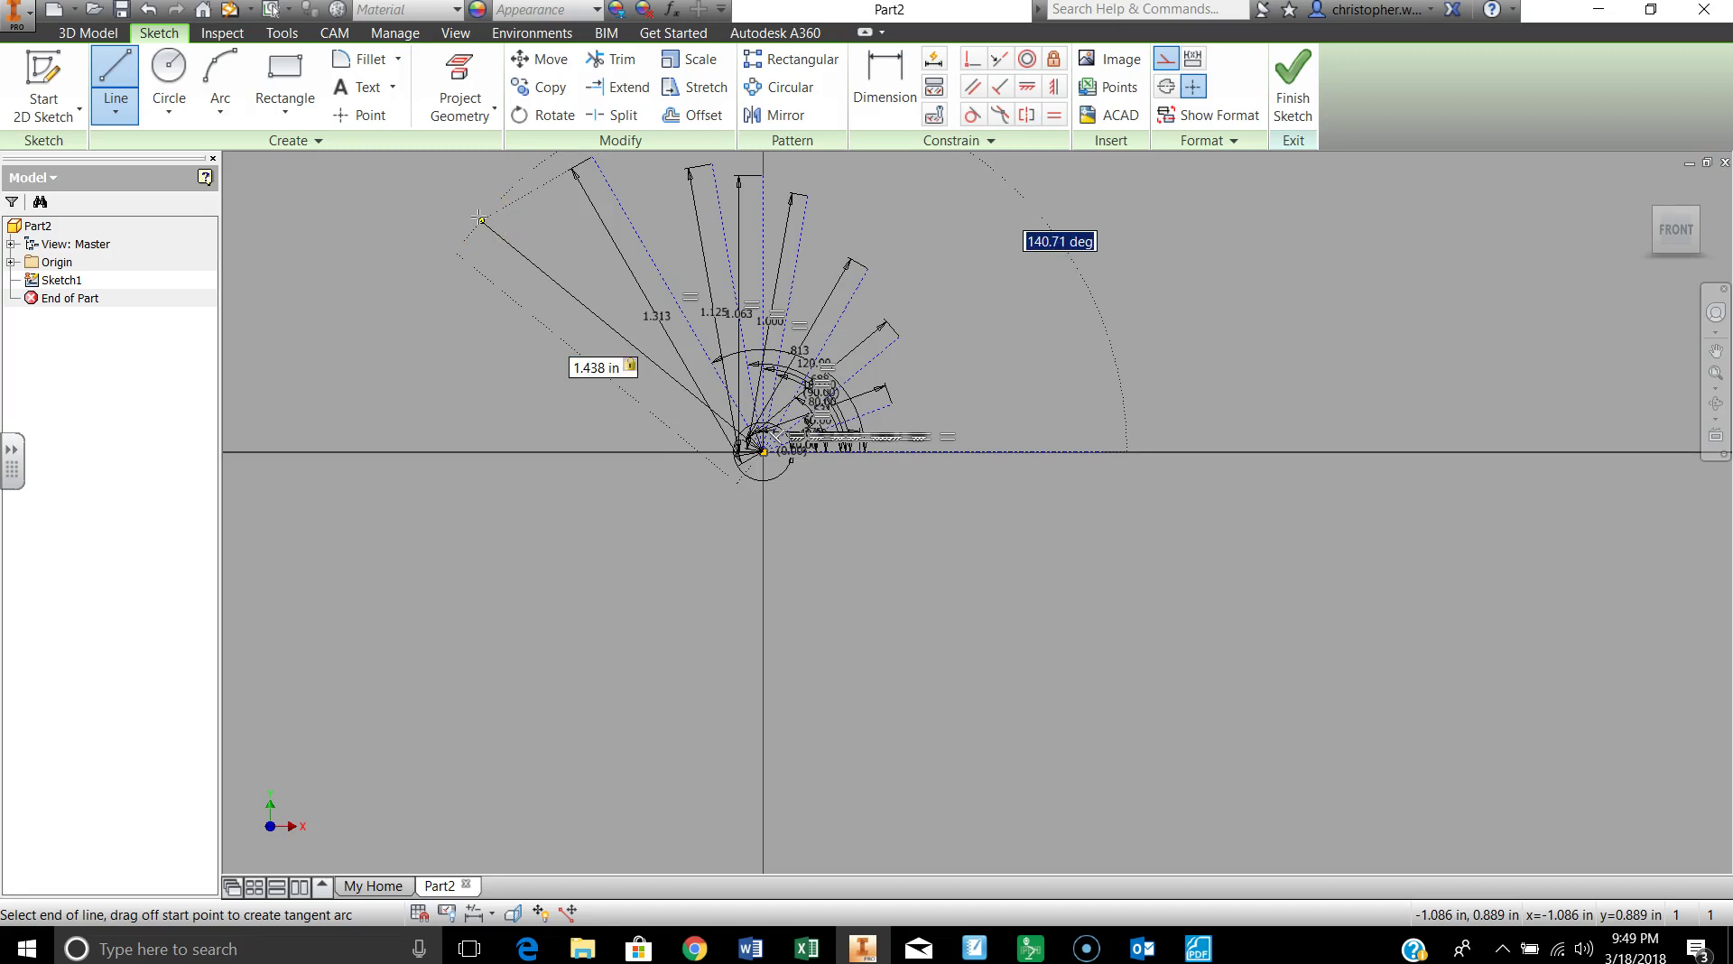
{"action": "type", "text": "14"}
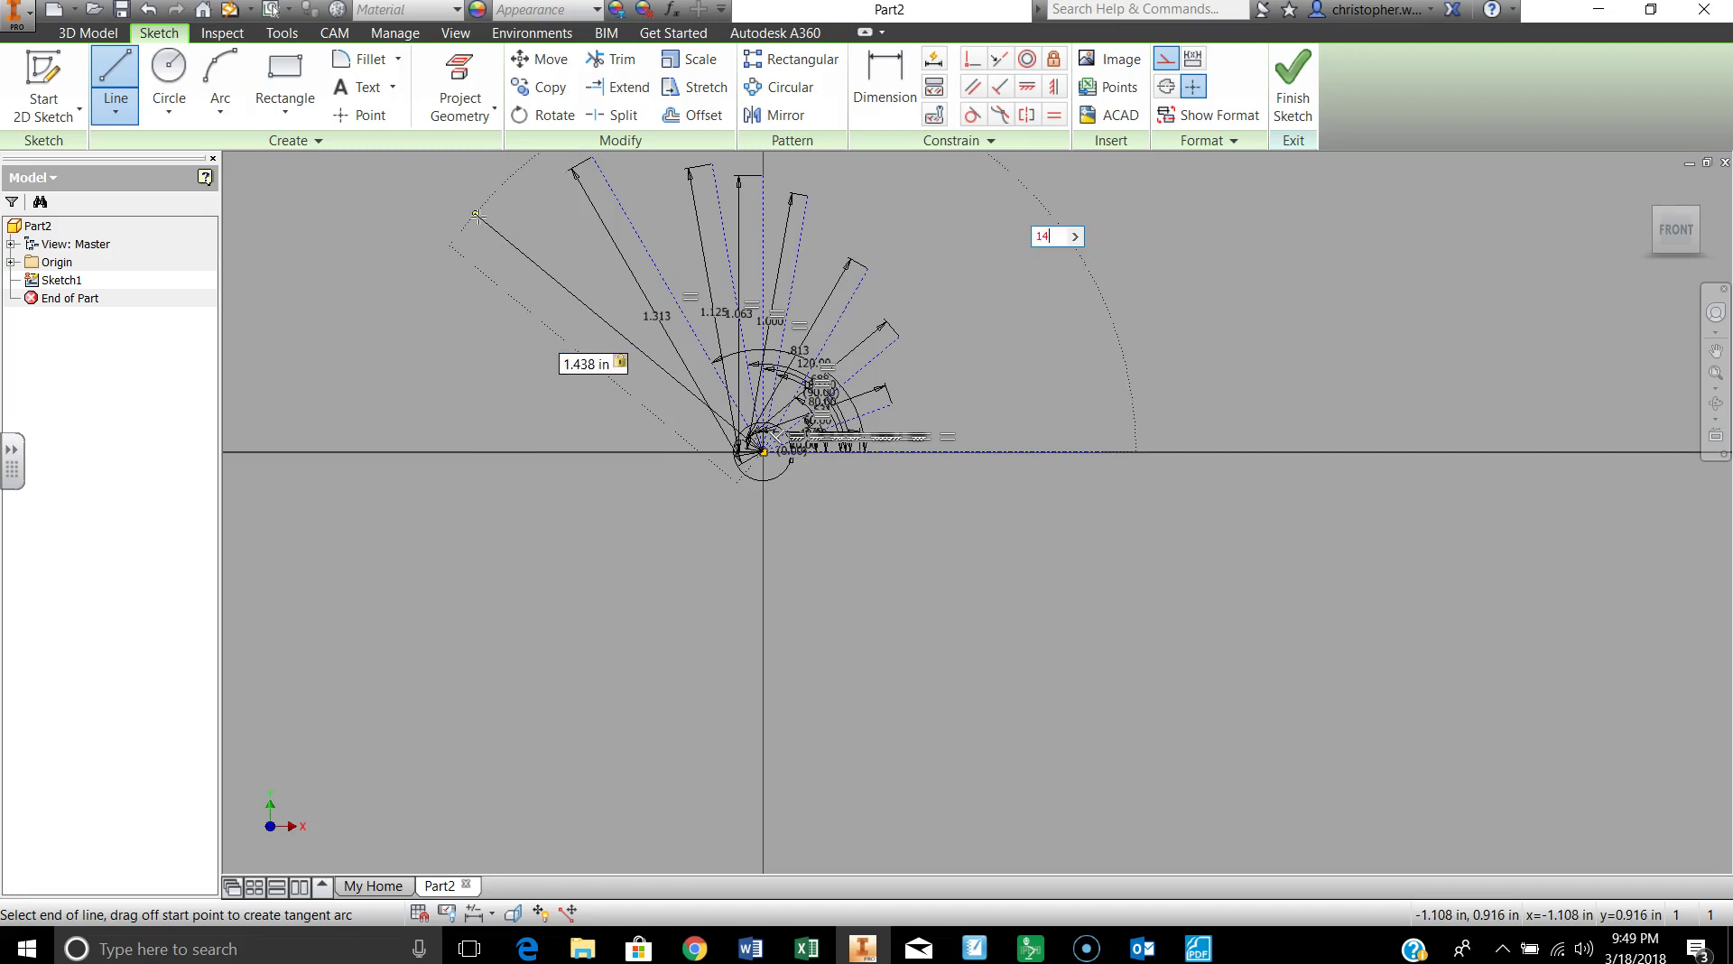
{"action": "key", "text": "Return"}
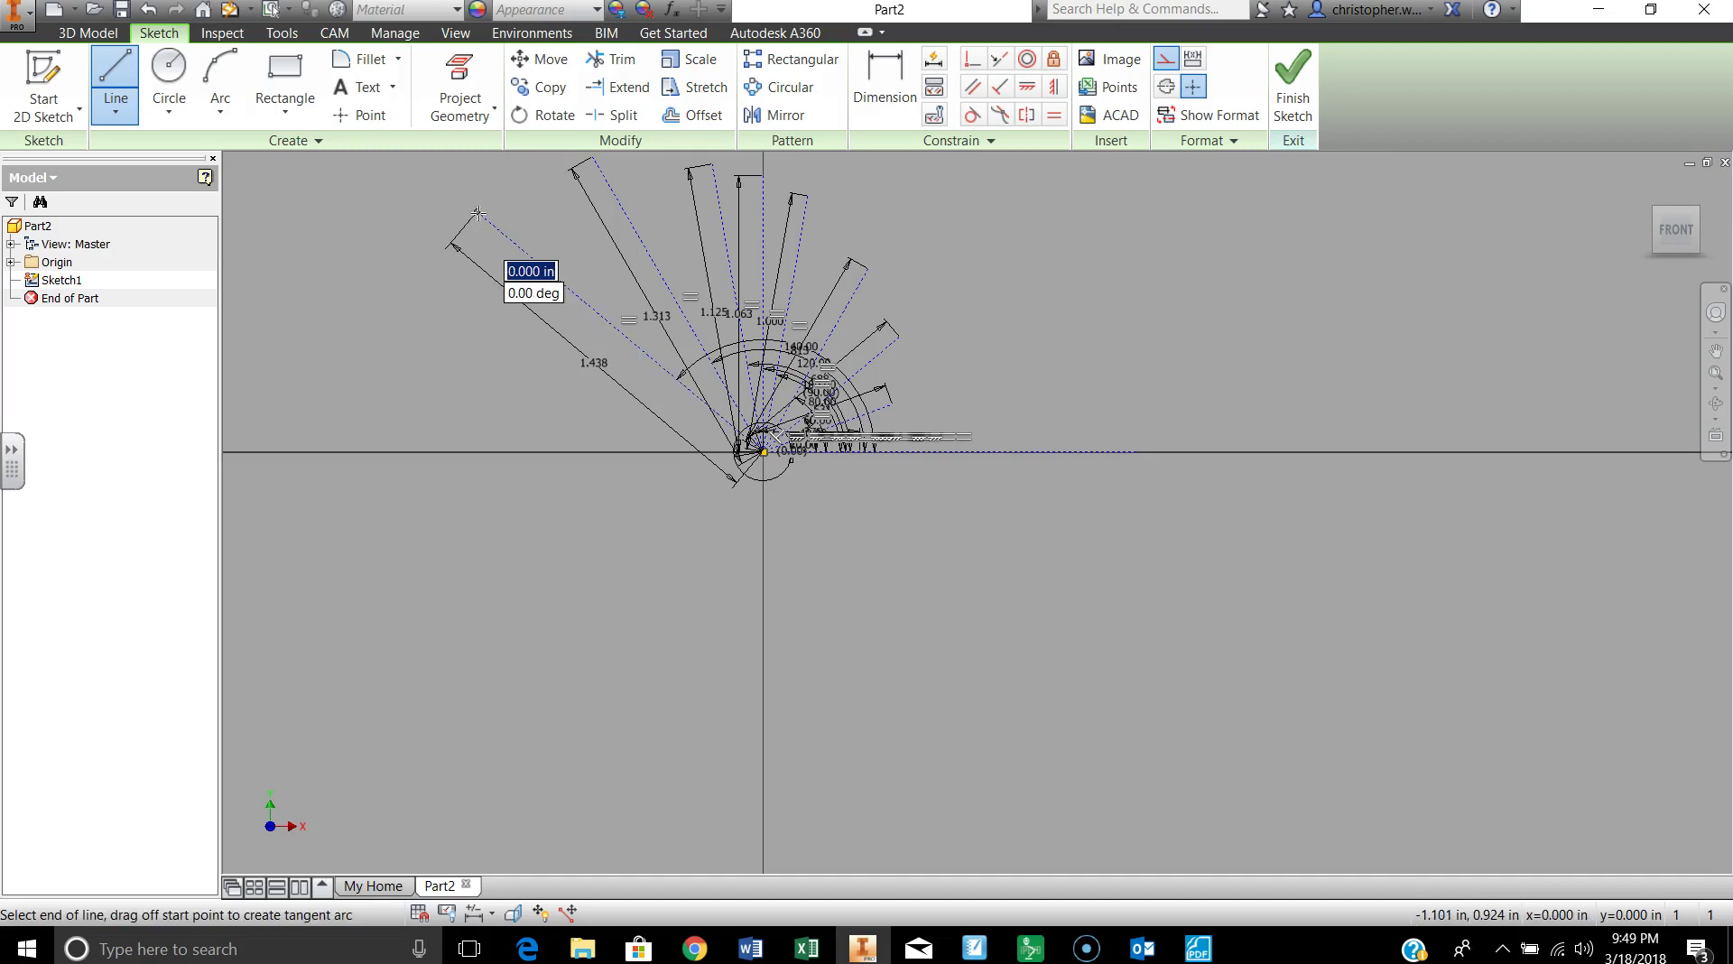
{"action": "key", "text": "Escape"}
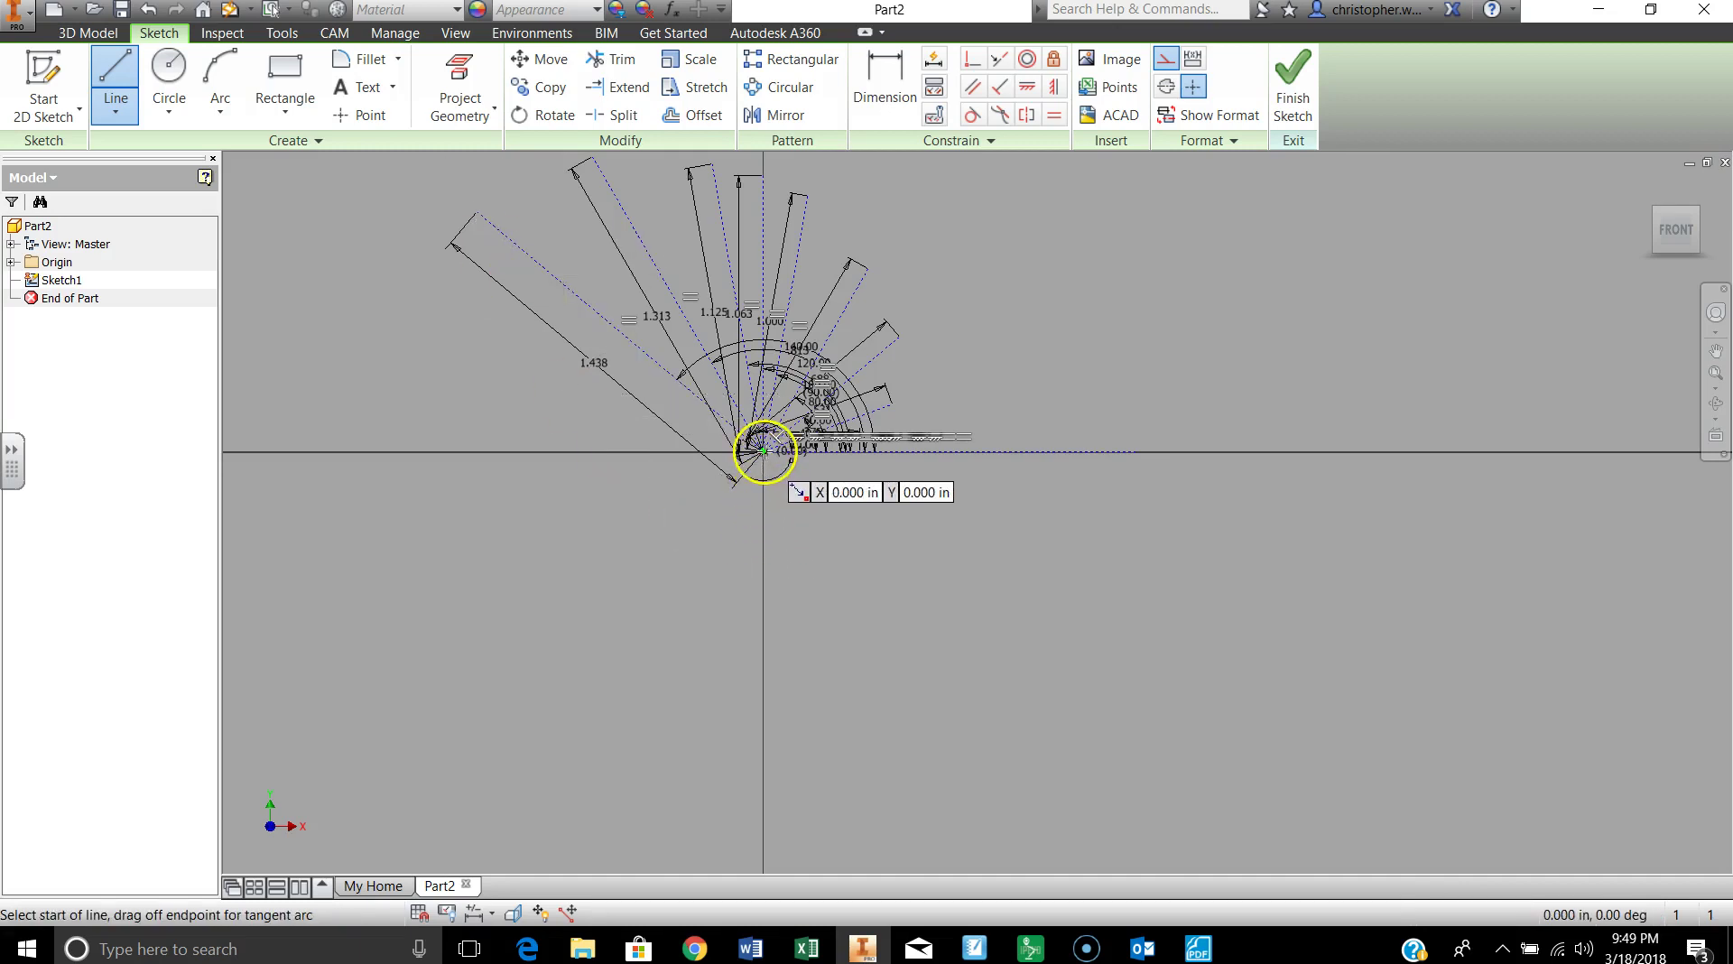
Draw a construction line from the origin, 25.5/16 in long at 160 degrees
{"action": "left_click", "coordinate": [764, 451]}
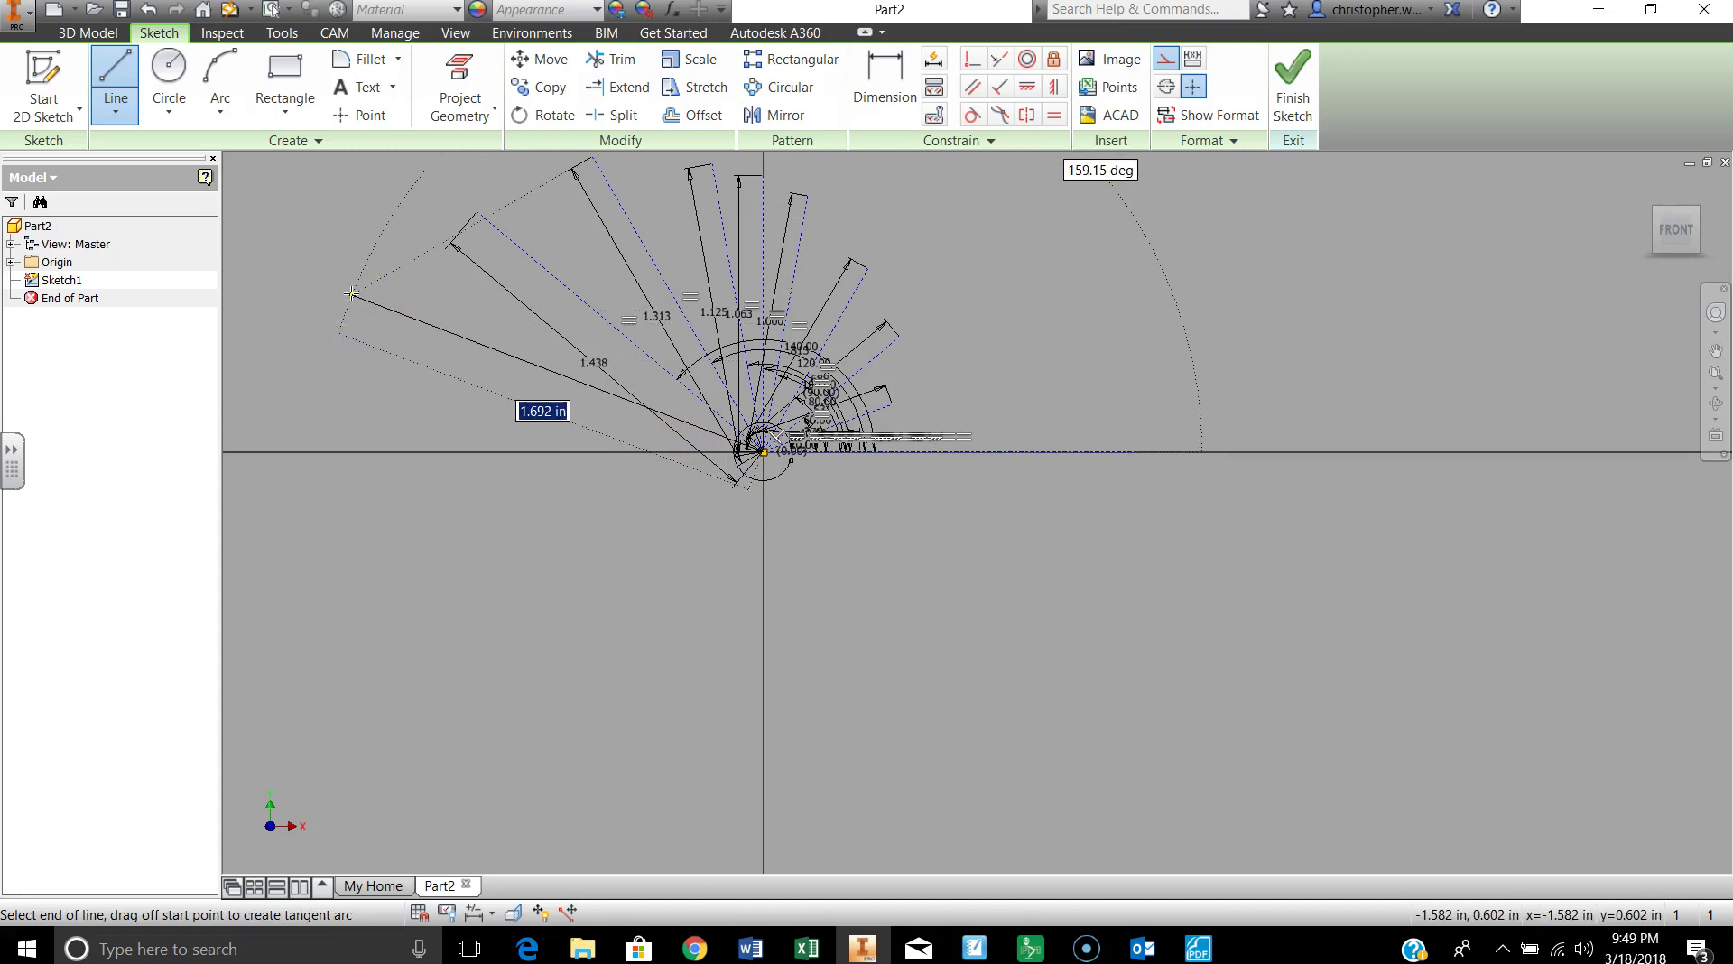
{"action": "type", "text": "2"}
{"action": "type", "text": ".5/16"}
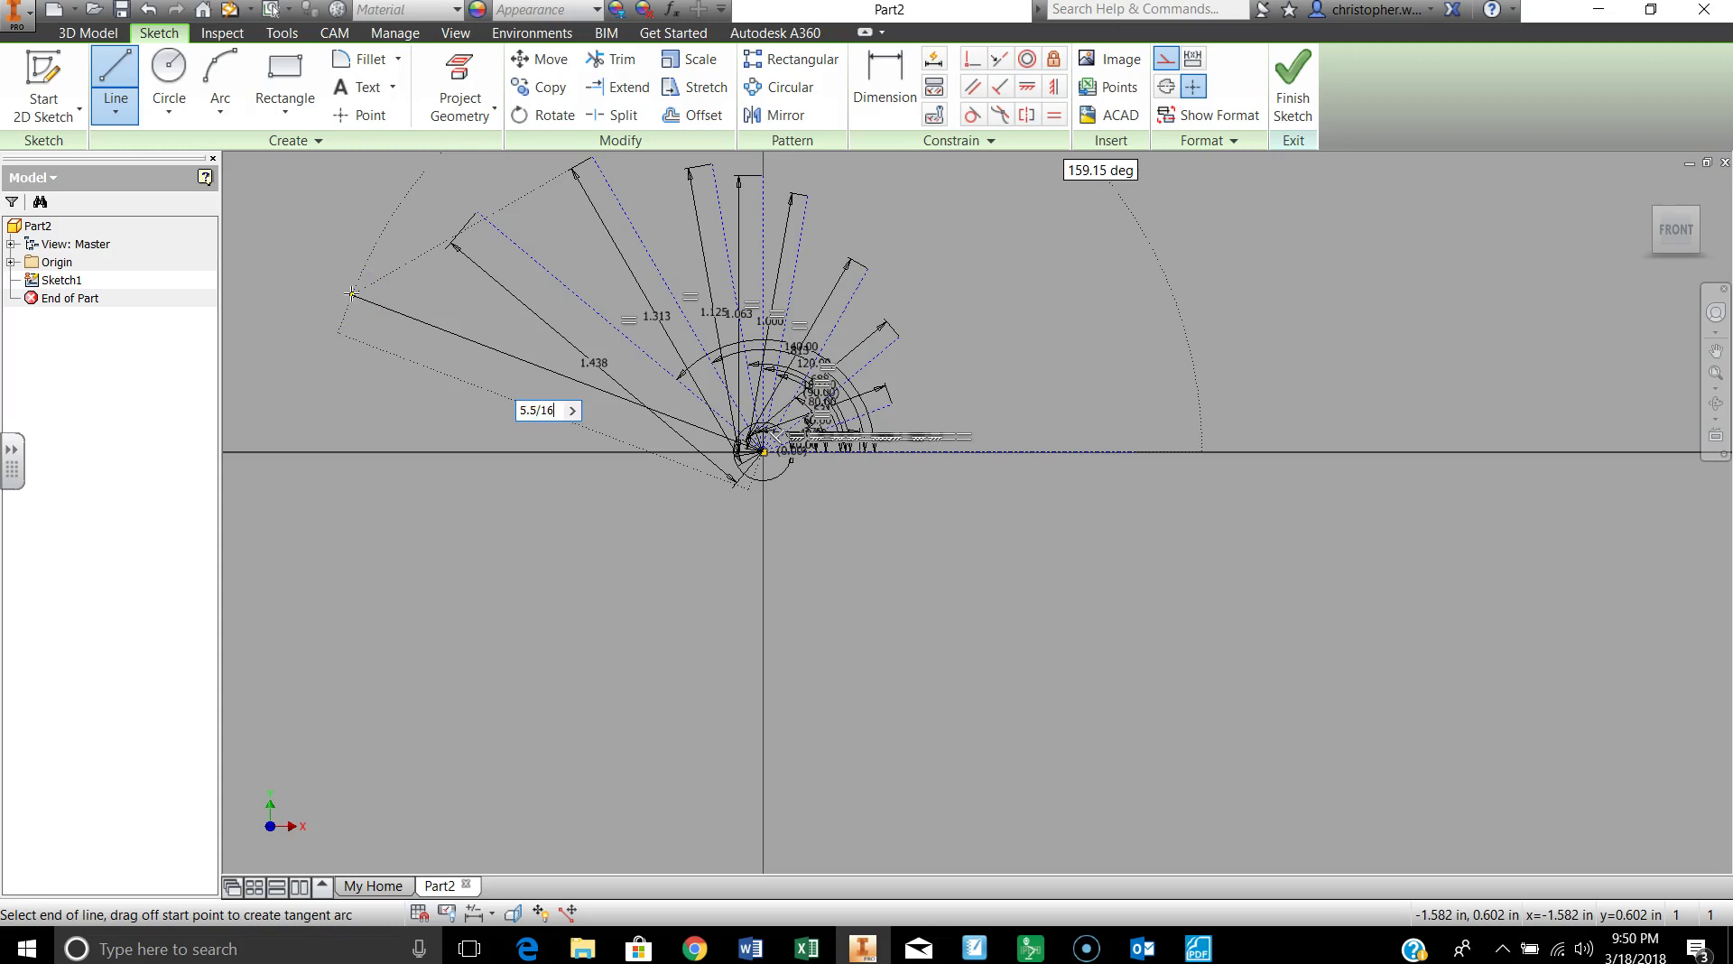
{"action": "key", "text": "Tab"}
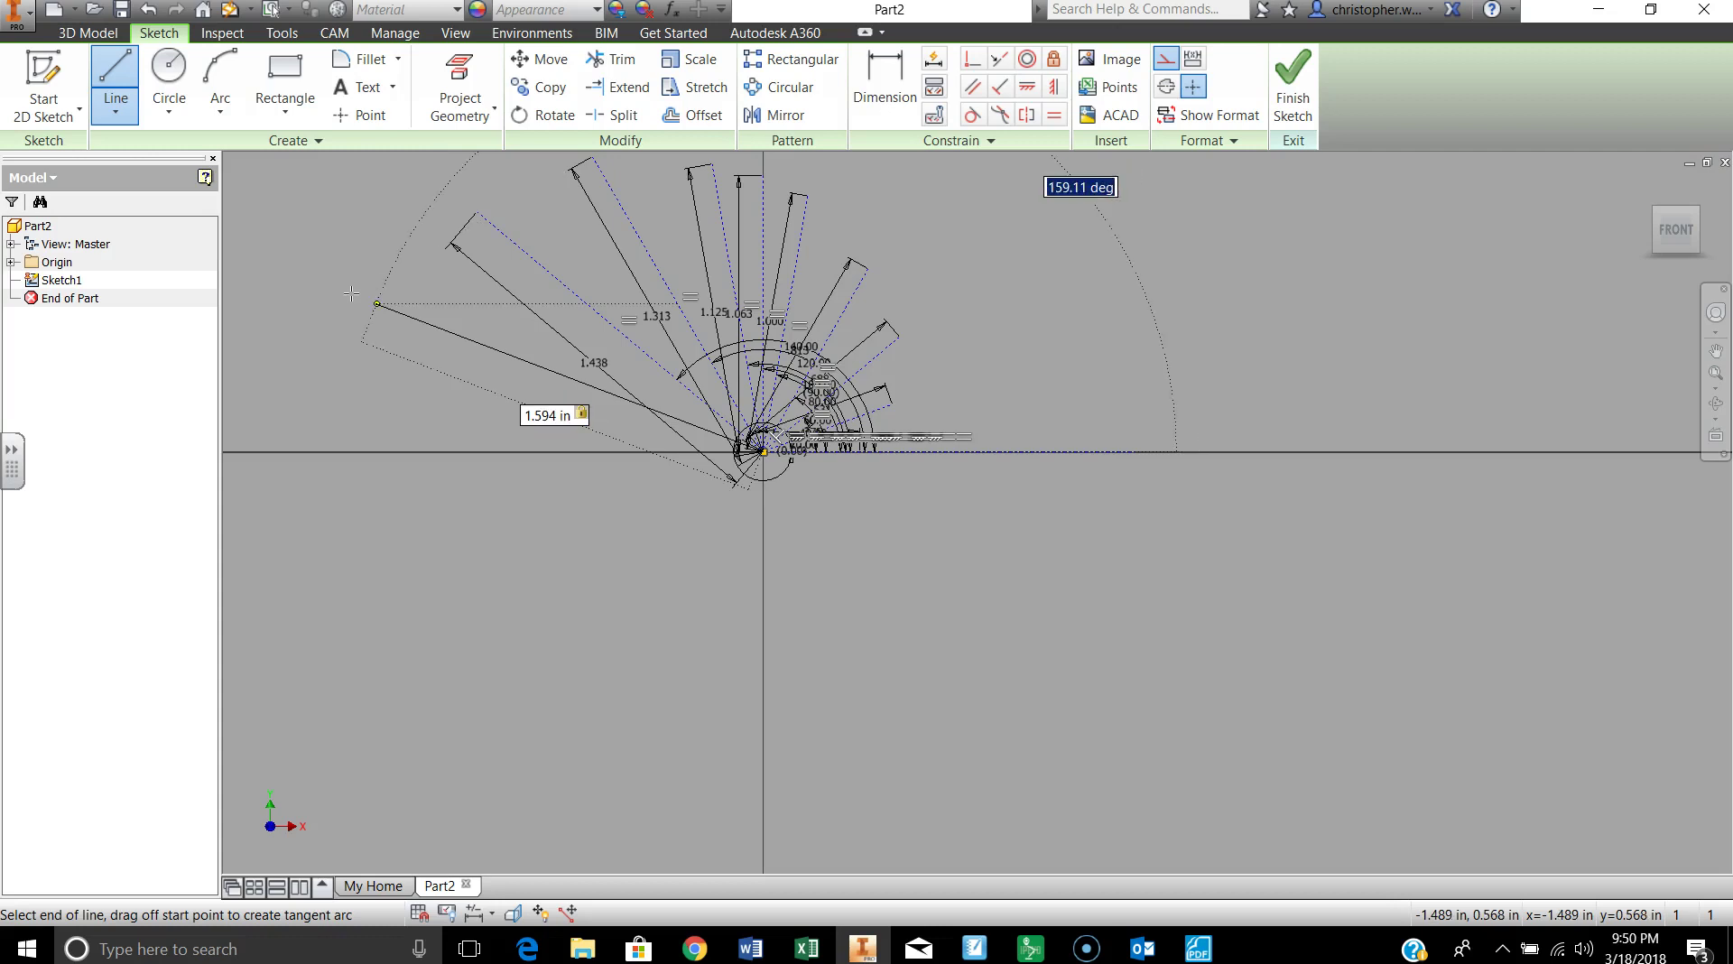
{"action": "type", "text": "160"}
{"action": "key", "text": "Return"}
{"action": "left_click", "coordinate": [376, 310]}
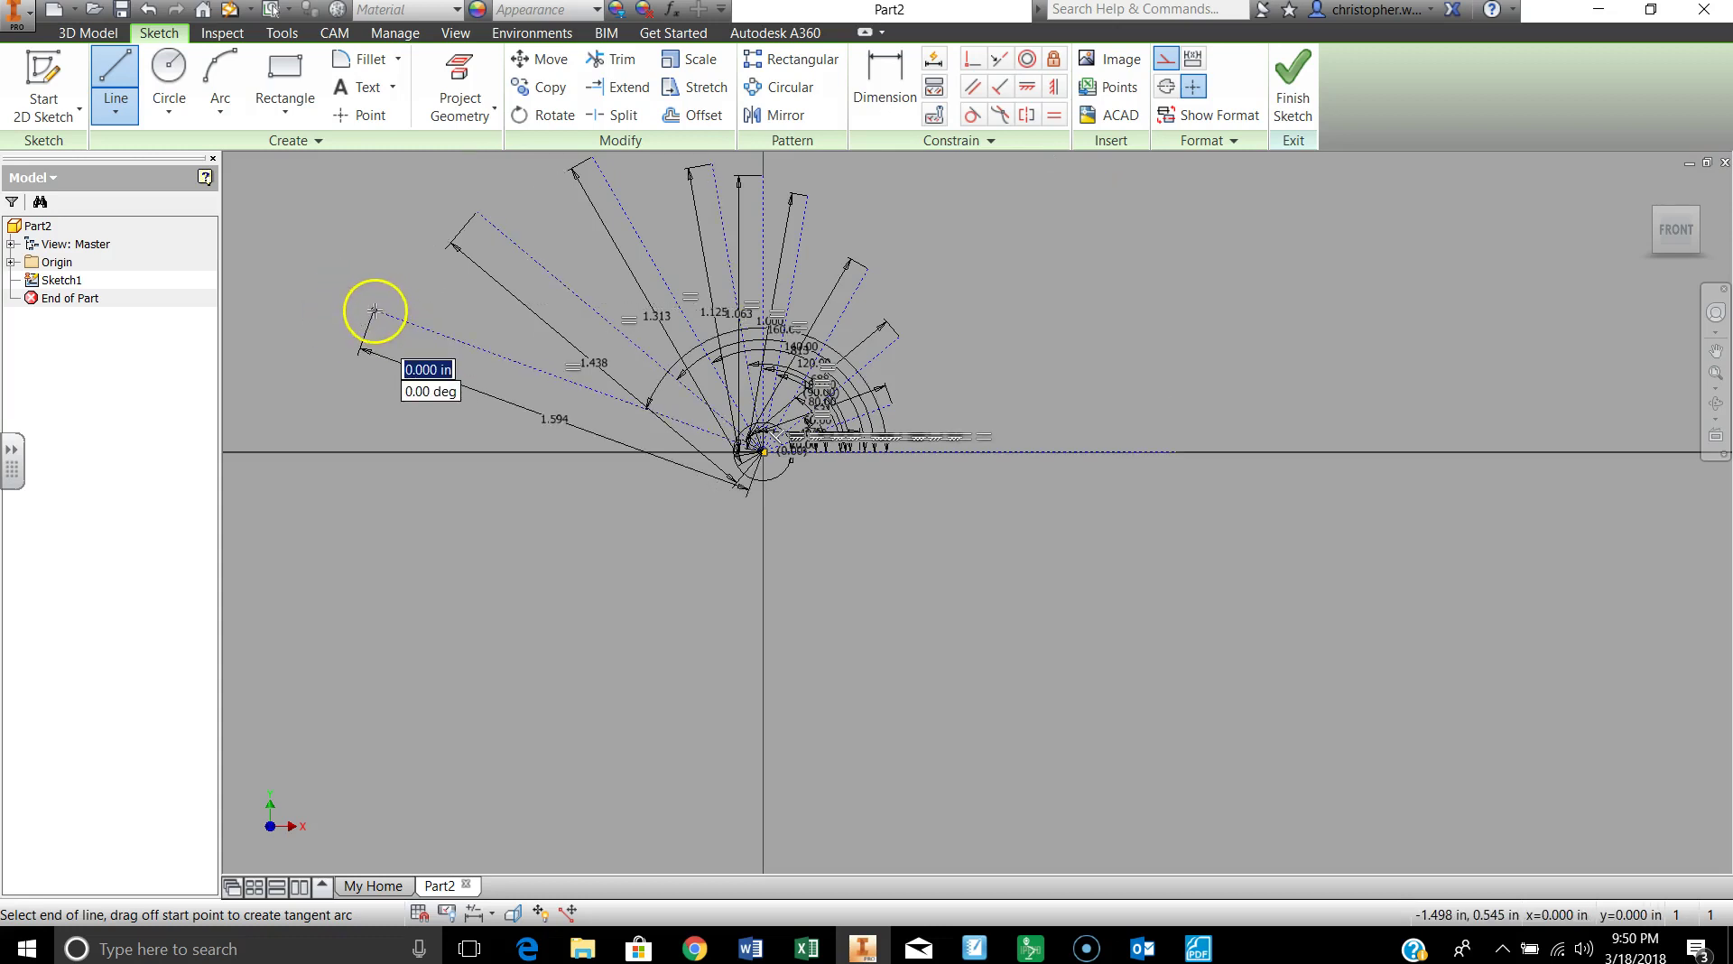
Draw a construction line from the origin, 28/16 in long at 180 degrees, and end the Line command
{"action": "left_click", "coordinate": [763, 450]}
{"action": "left_click", "coordinate": [763, 449]}
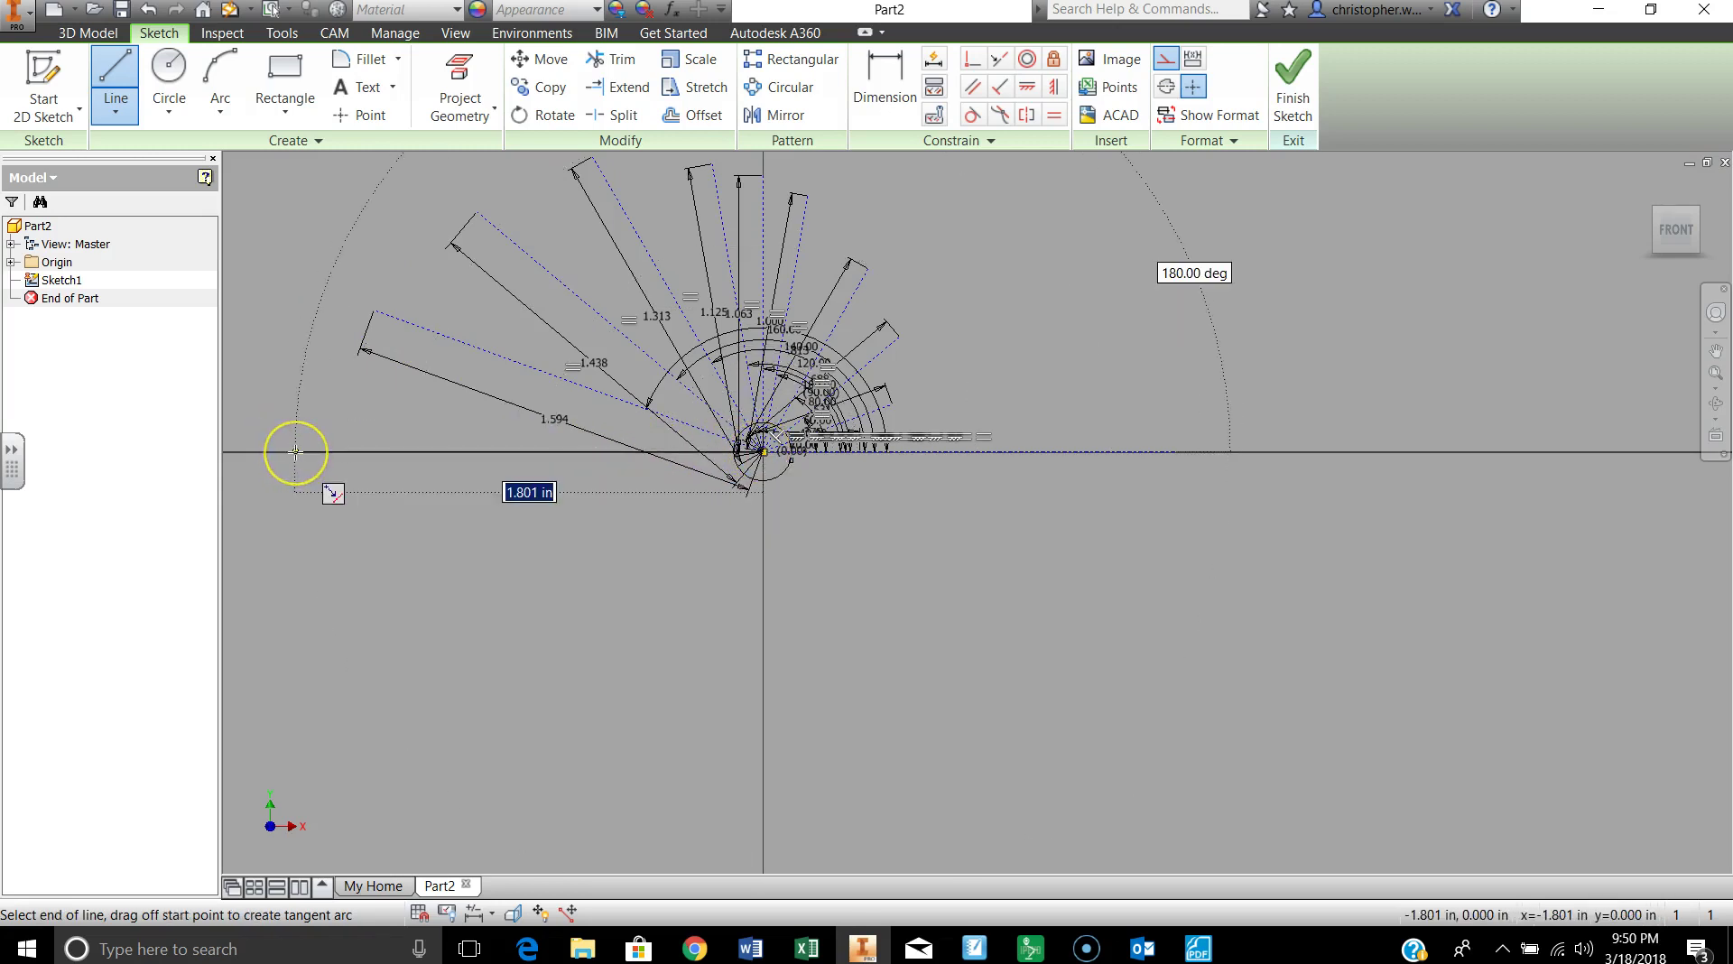
{"action": "type", "text": "28/1"}
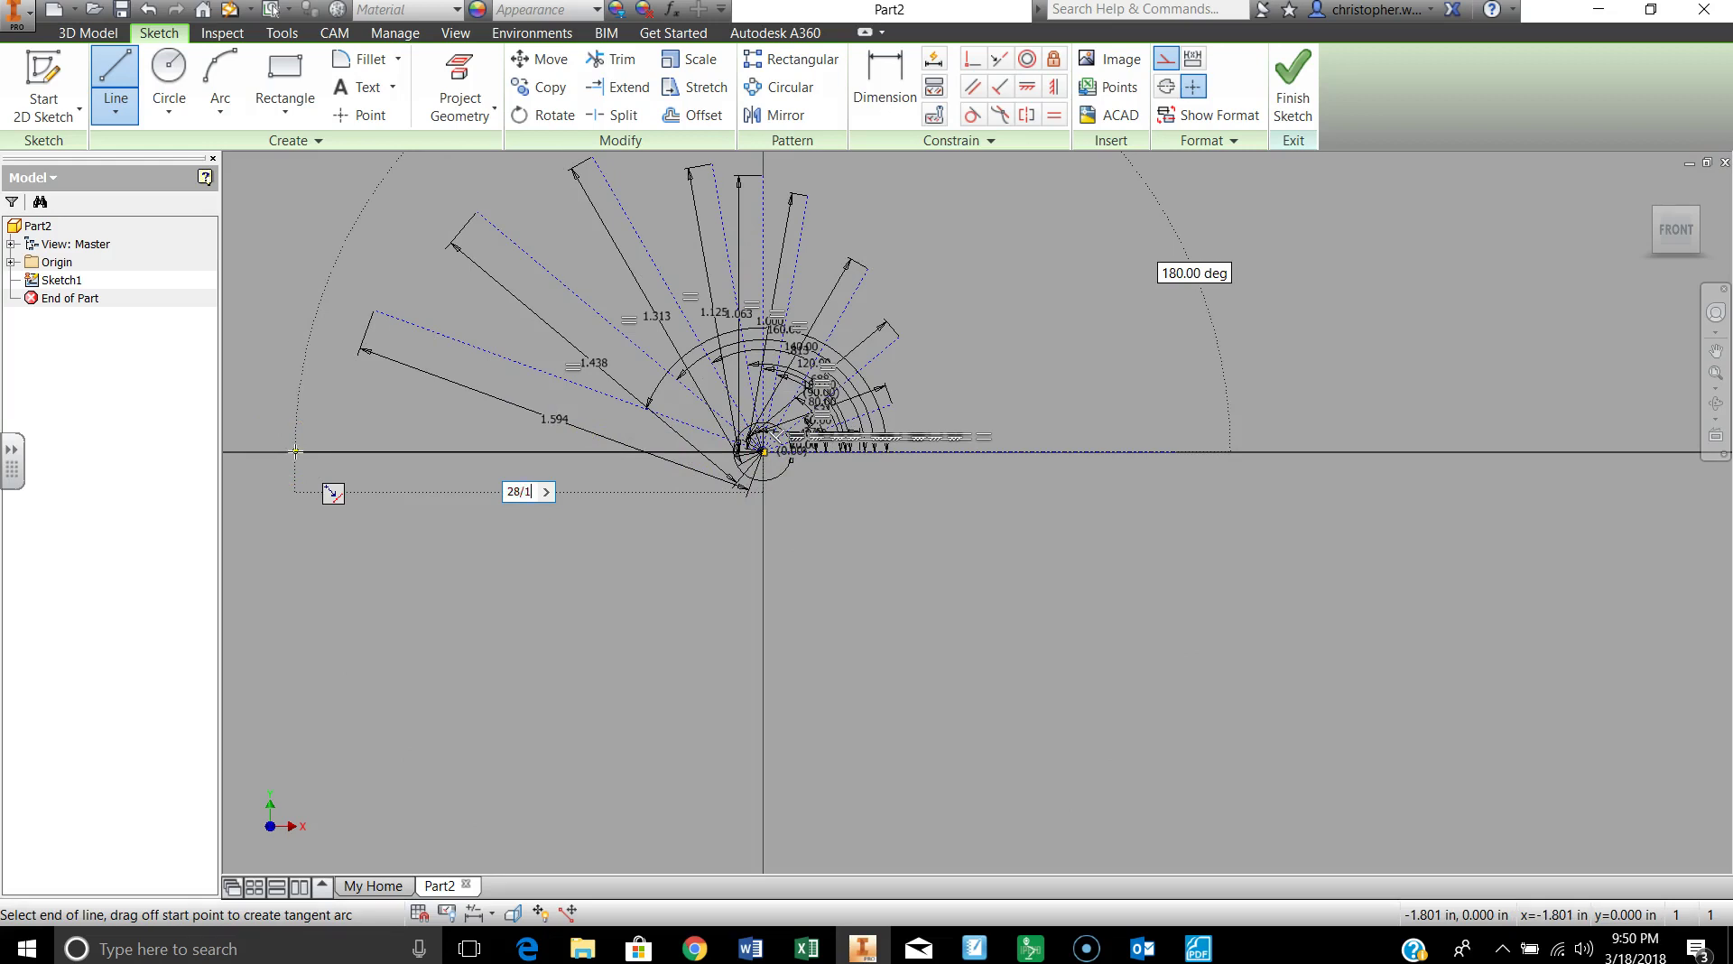
{"action": "key", "text": "Tab"}
{"action": "type", "text": "1"}
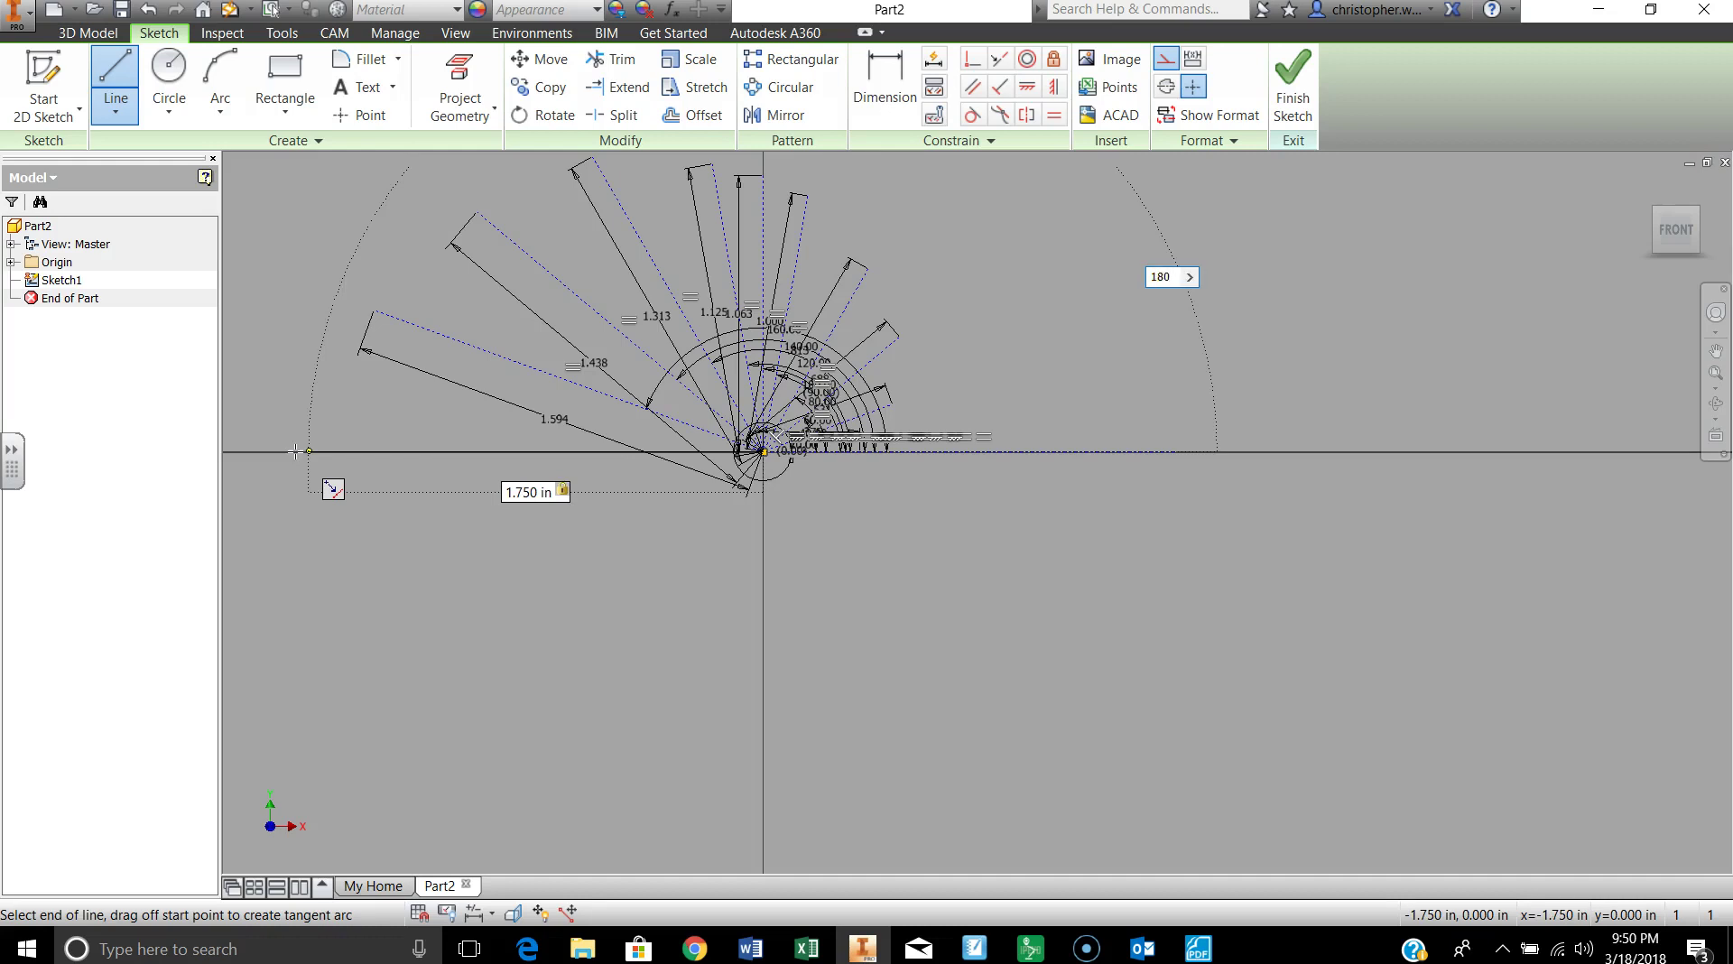
{"action": "type", "text": "80"}
{"action": "key", "text": "Return"}
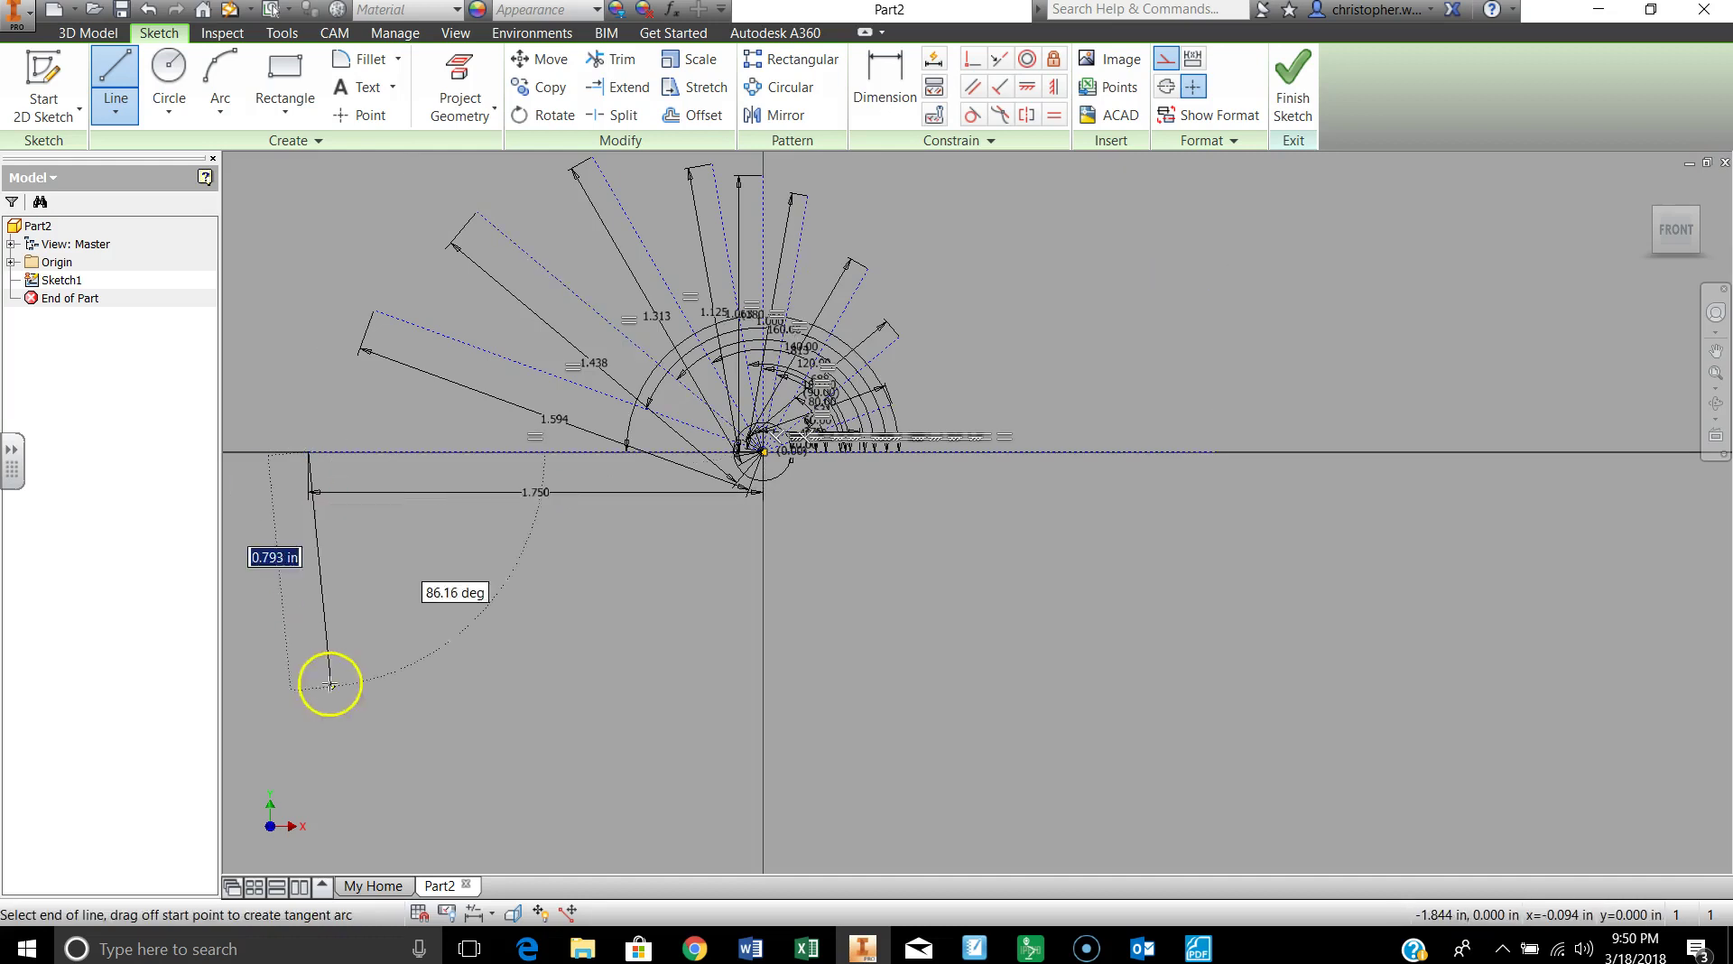
{"action": "left_click", "coordinate": [113, 65]}
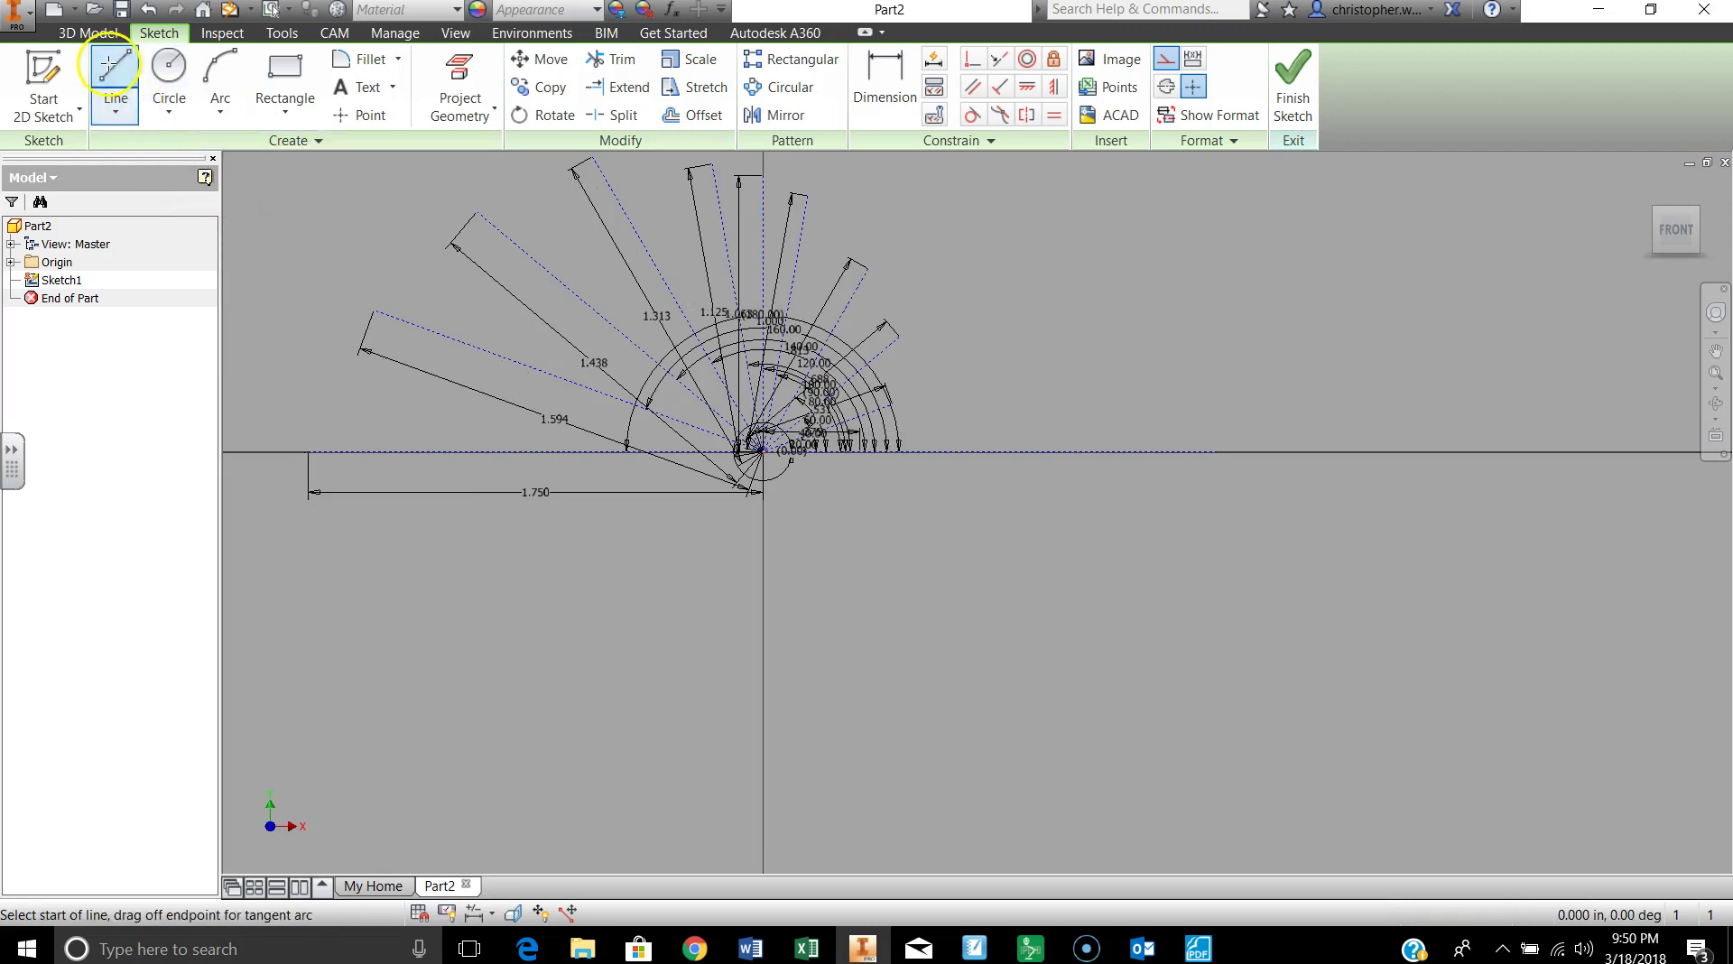
{"action": "key", "text": "Escape"}
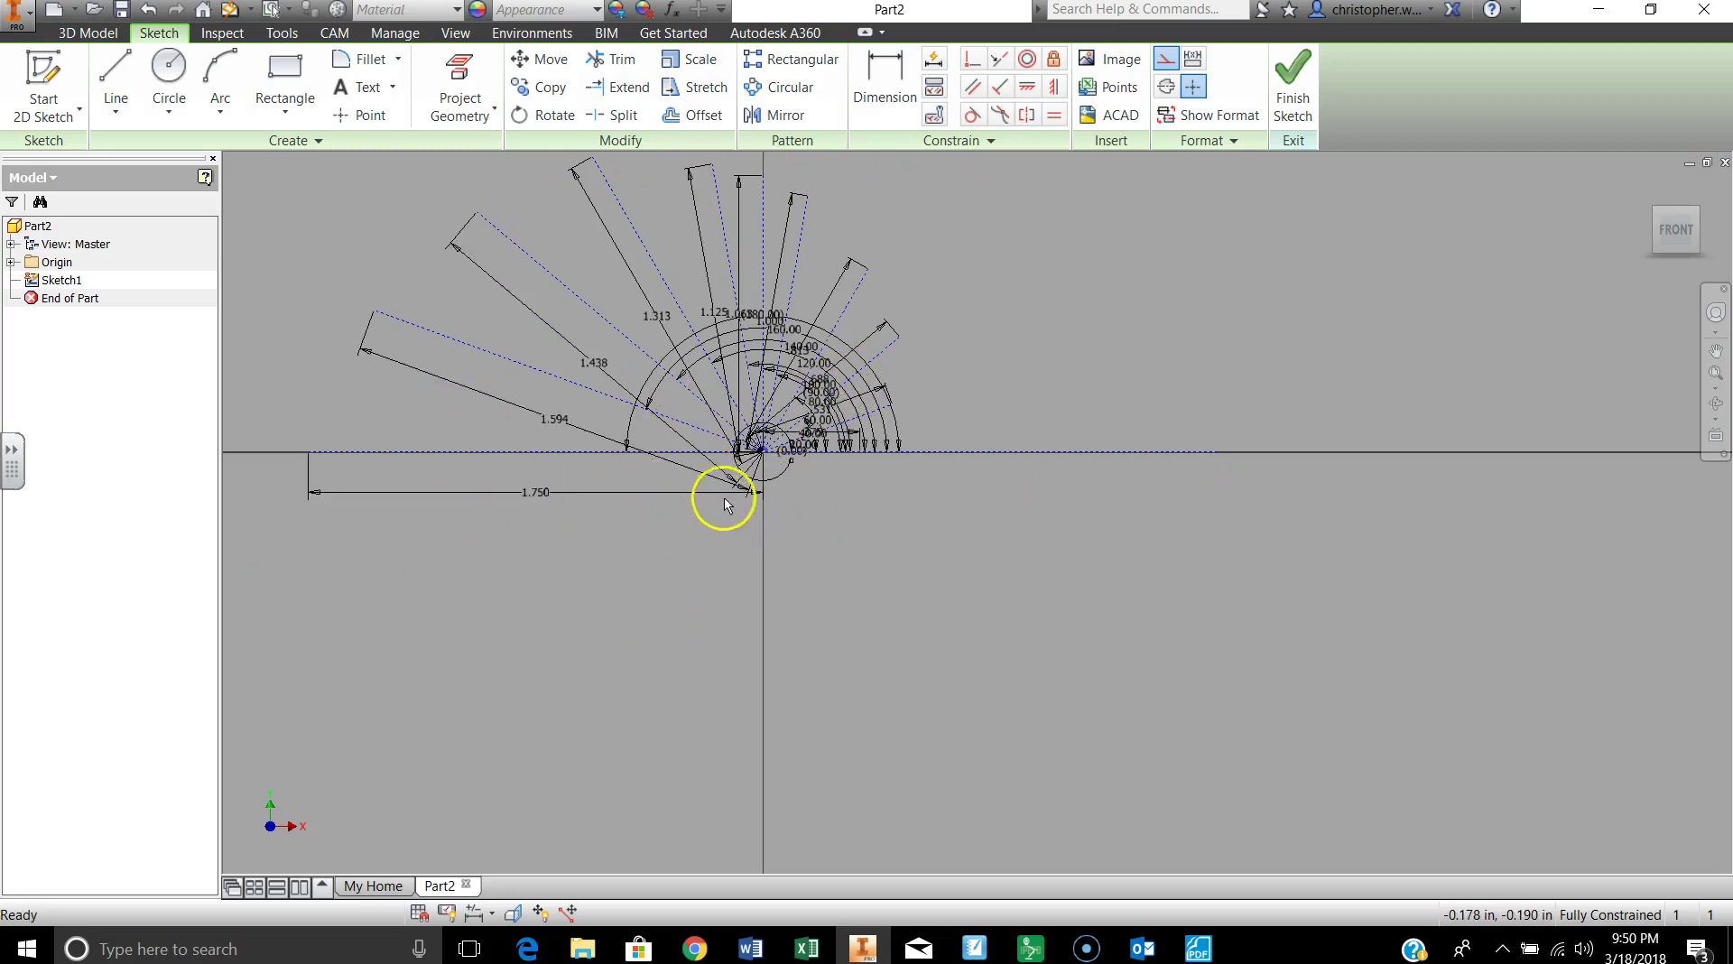
{"action": "left_click", "coordinate": [784, 116]}
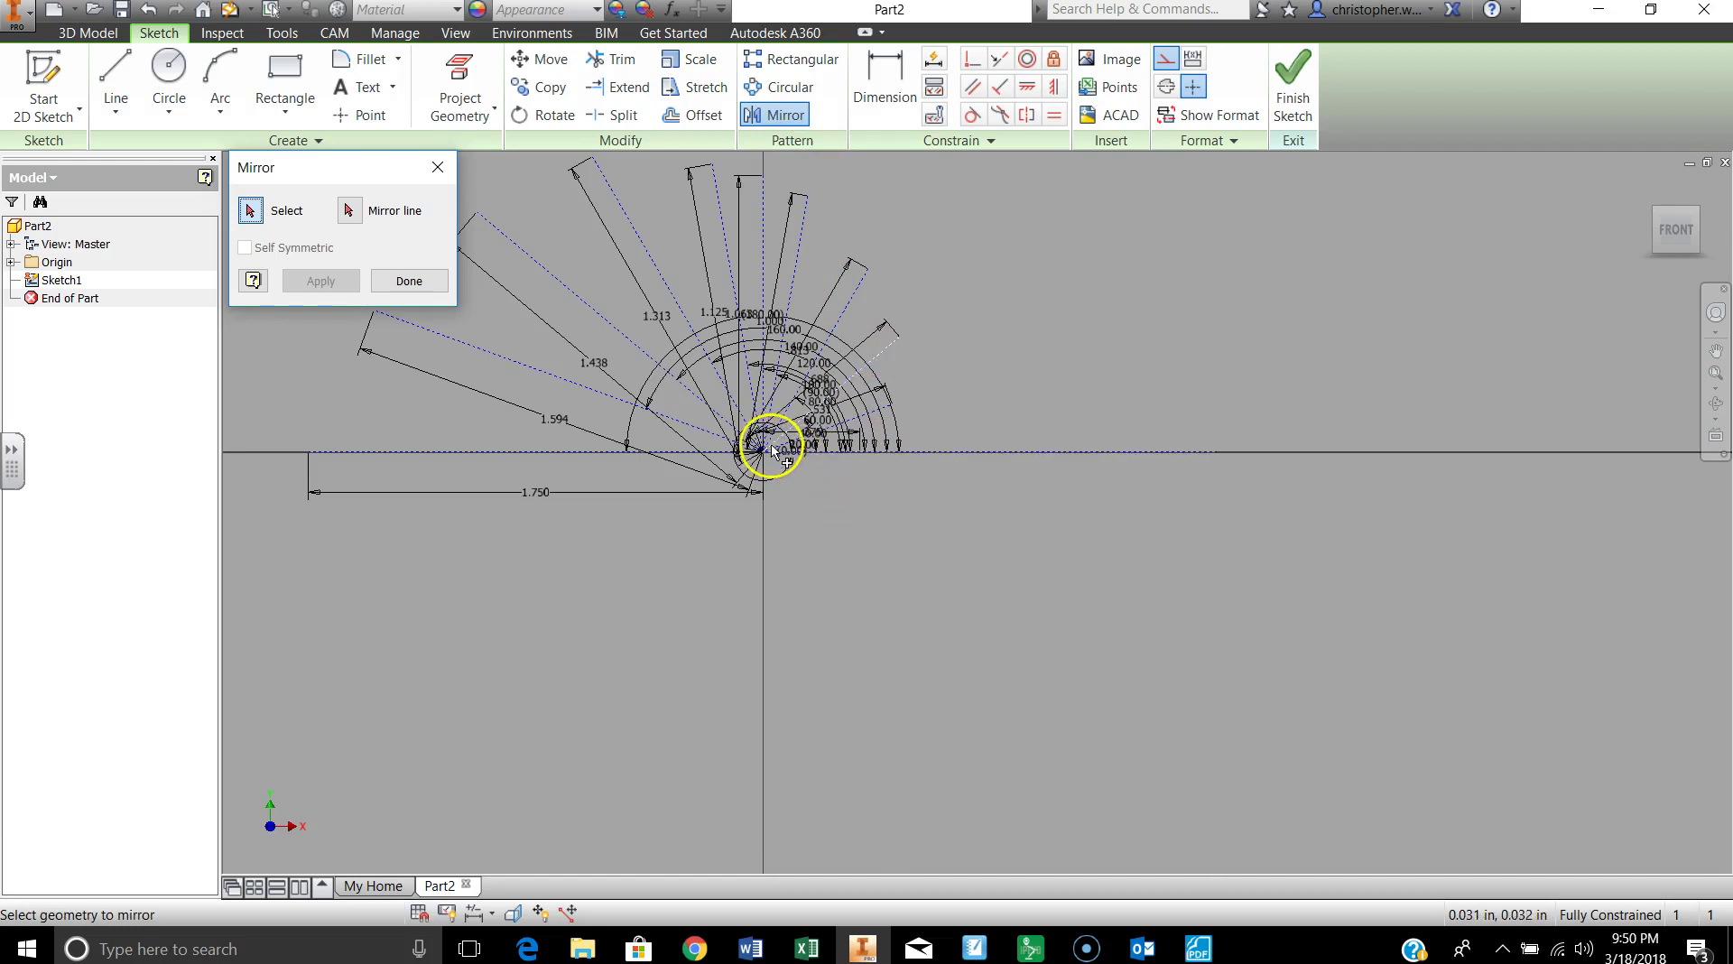
{"action": "scroll", "coordinate": [770, 454], "scroll_direction": "up", "scroll_amount": 5}
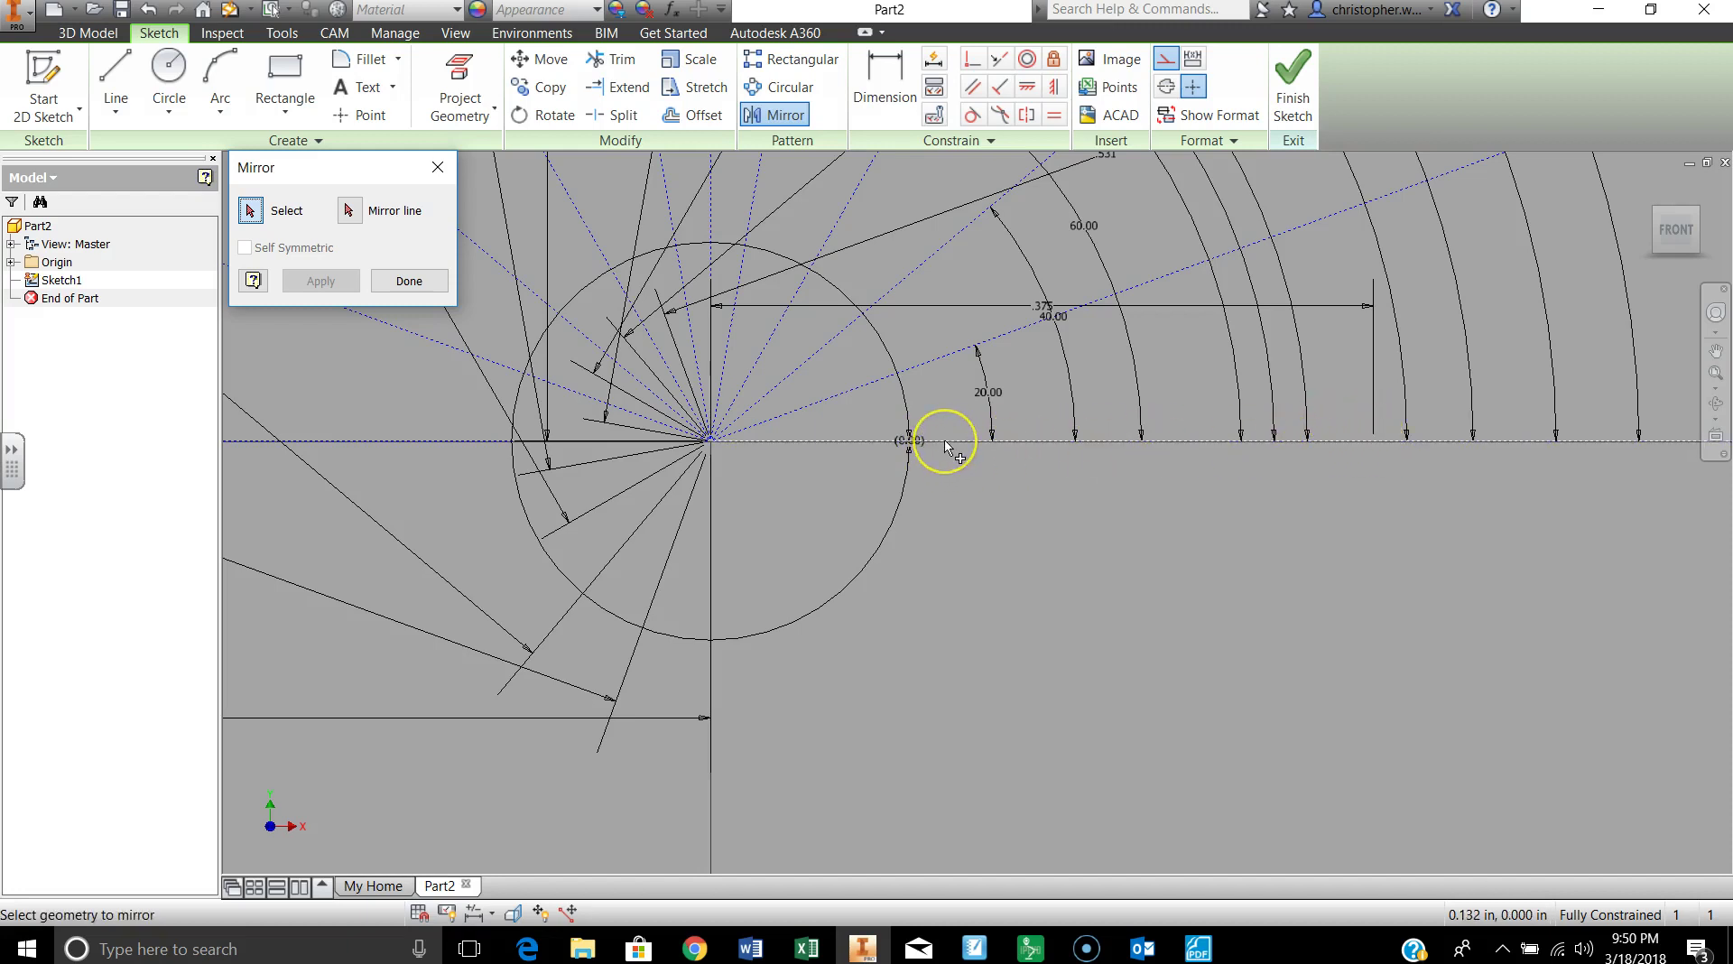
{"action": "left_click", "coordinate": [987, 444]}
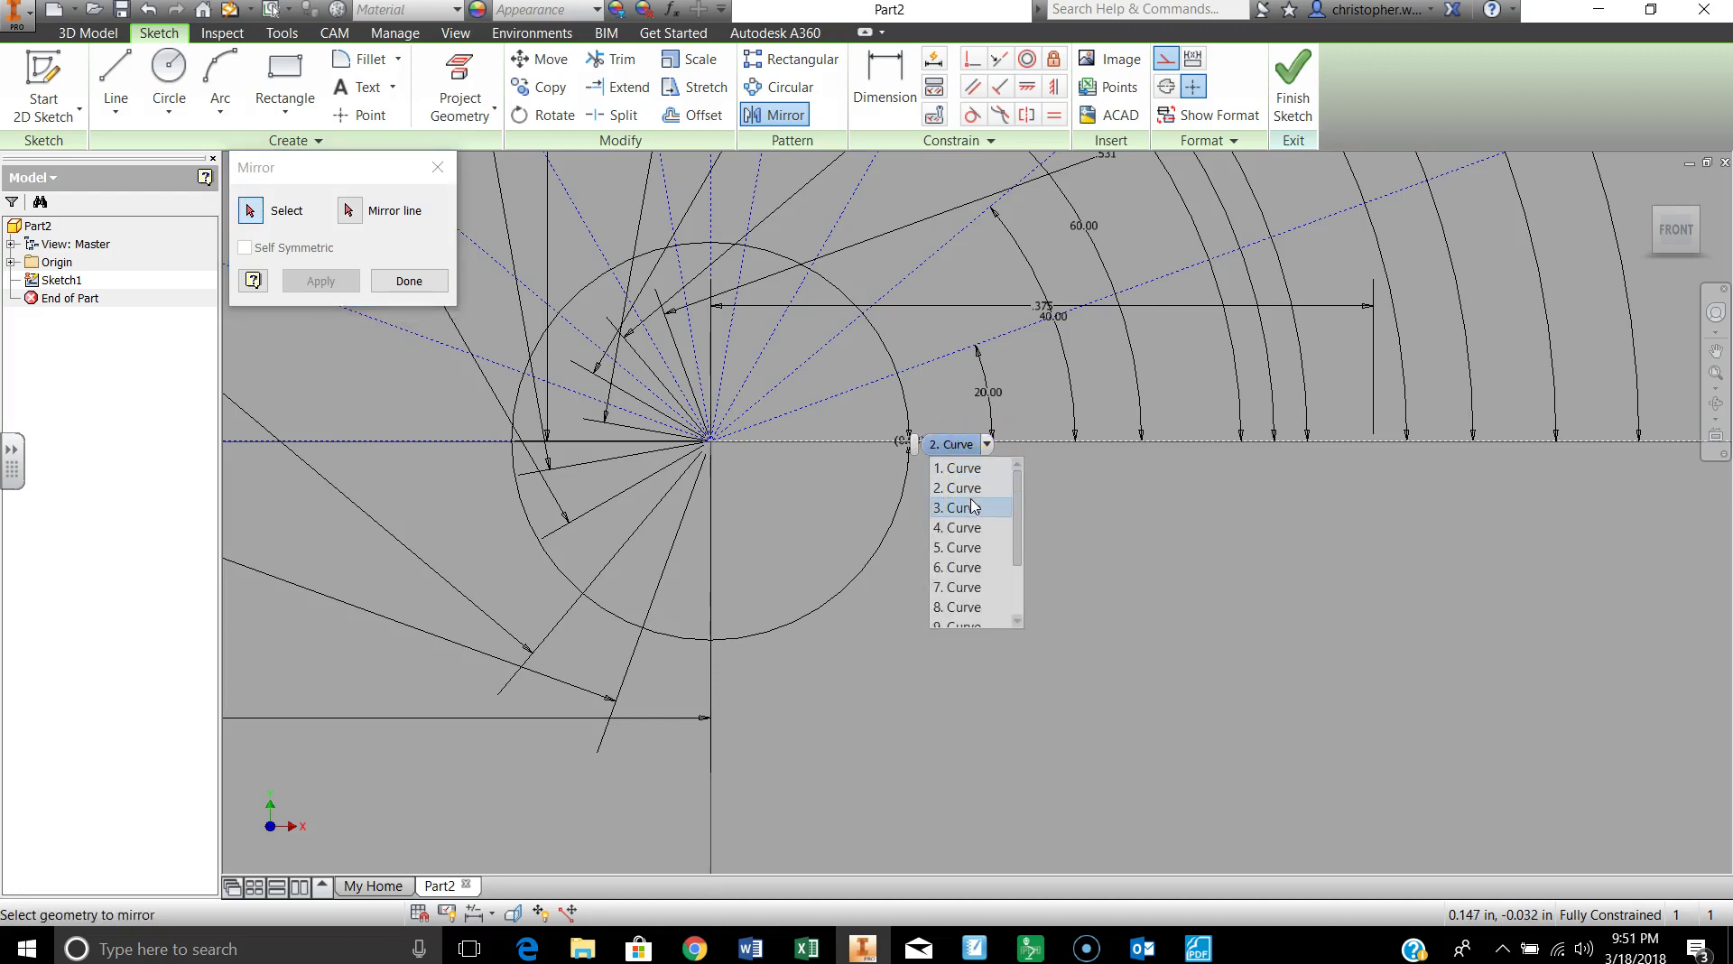
{"action": "scroll", "coordinate": [967, 596], "scroll_direction": "down", "scroll_amount": 2}
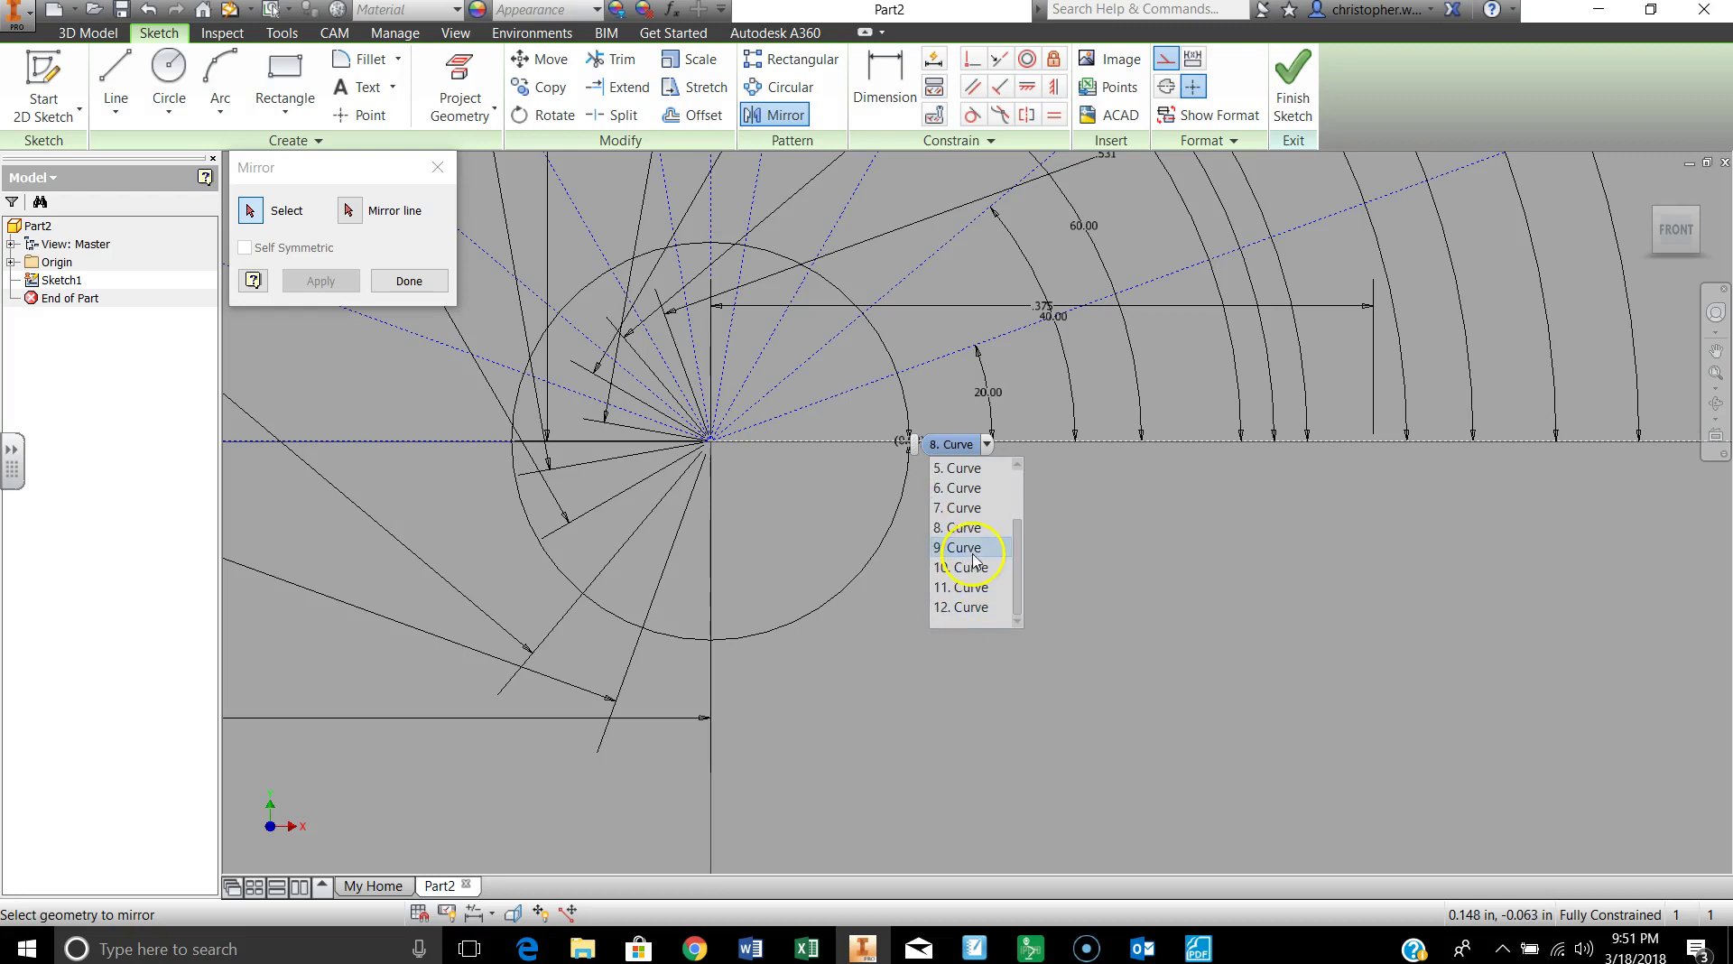
{"action": "scroll", "coordinate": [967, 475], "scroll_direction": "up", "scroll_amount": 2}
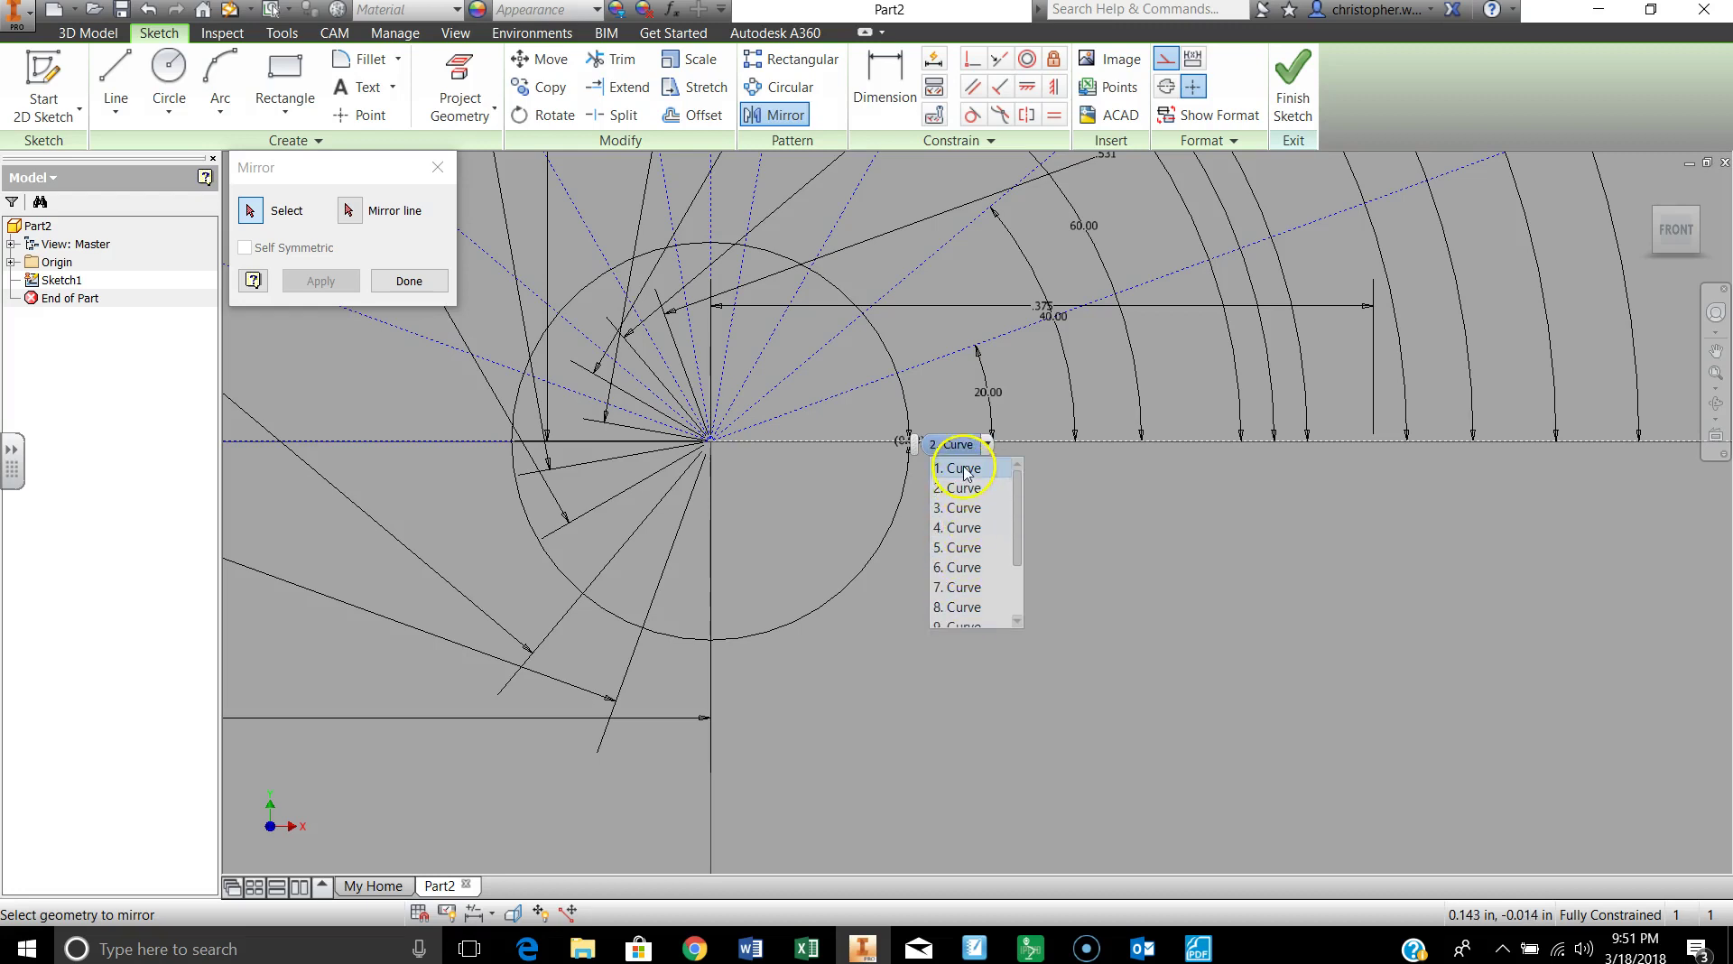
{"action": "scroll", "coordinate": [961, 573], "scroll_direction": "down", "scroll_amount": 2}
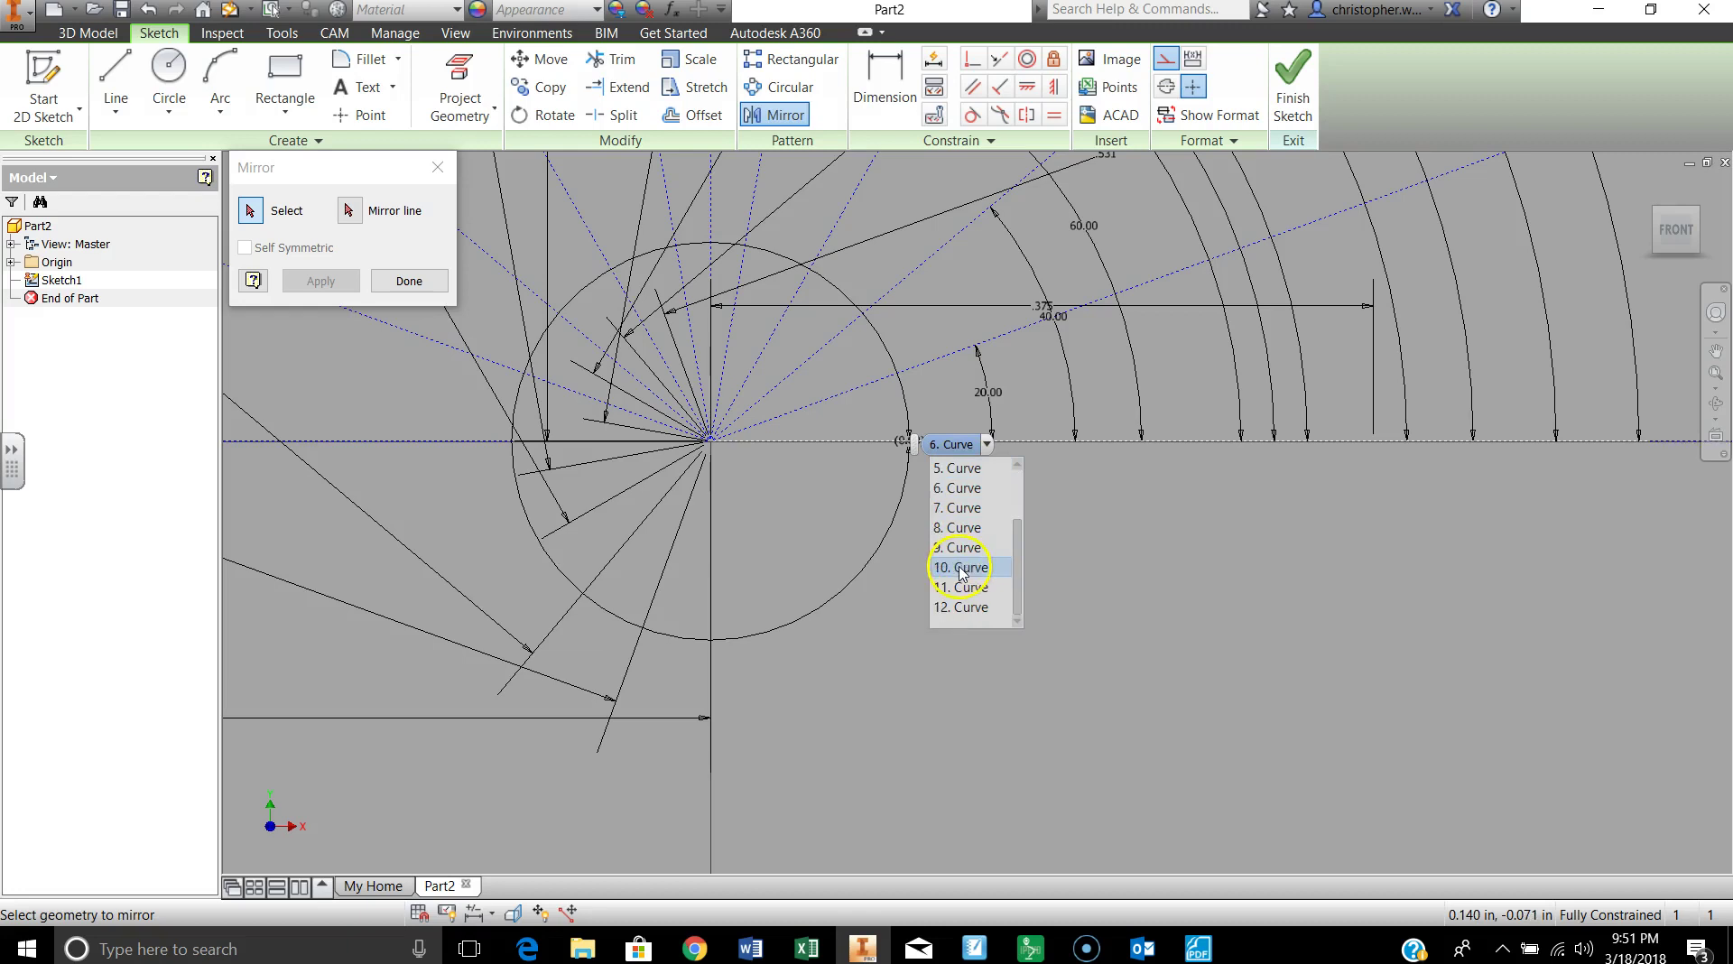
{"action": "scroll", "coordinate": [966, 533], "scroll_direction": "up", "scroll_amount": 2}
{"action": "left_click", "coordinate": [967, 533]}
{"action": "scroll", "coordinate": [966, 536], "scroll_direction": "up", "scroll_amount": 2}
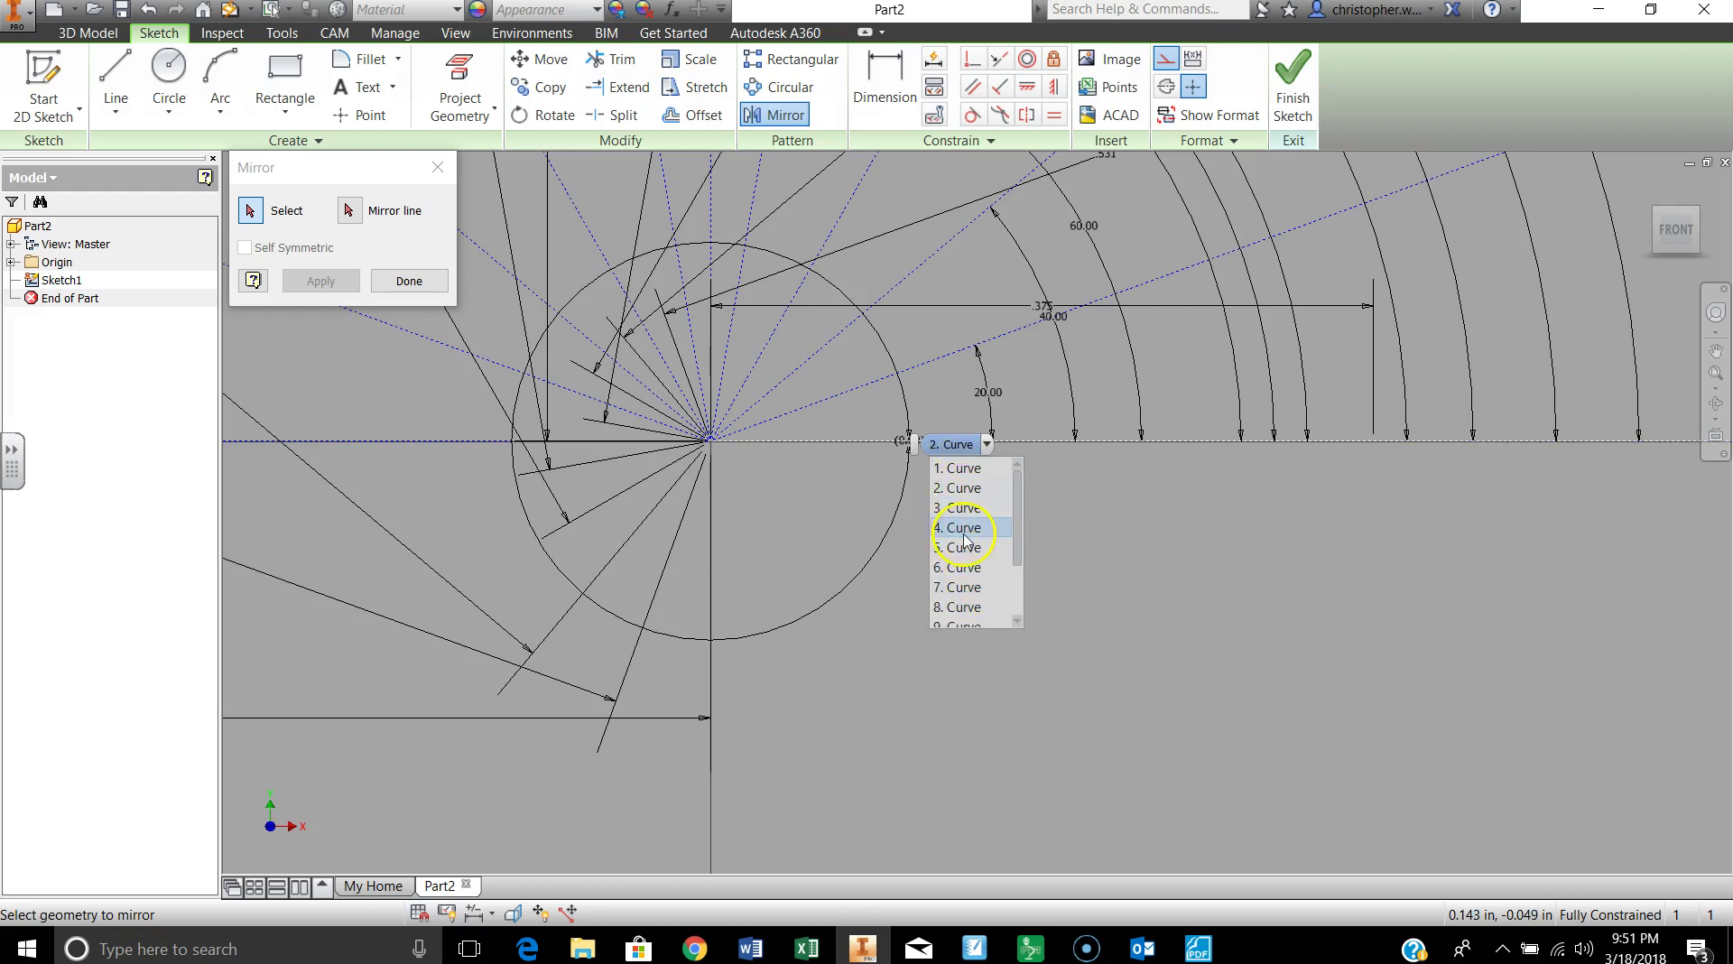
{"action": "scroll", "coordinate": [966, 586], "scroll_direction": "down", "scroll_amount": 2}
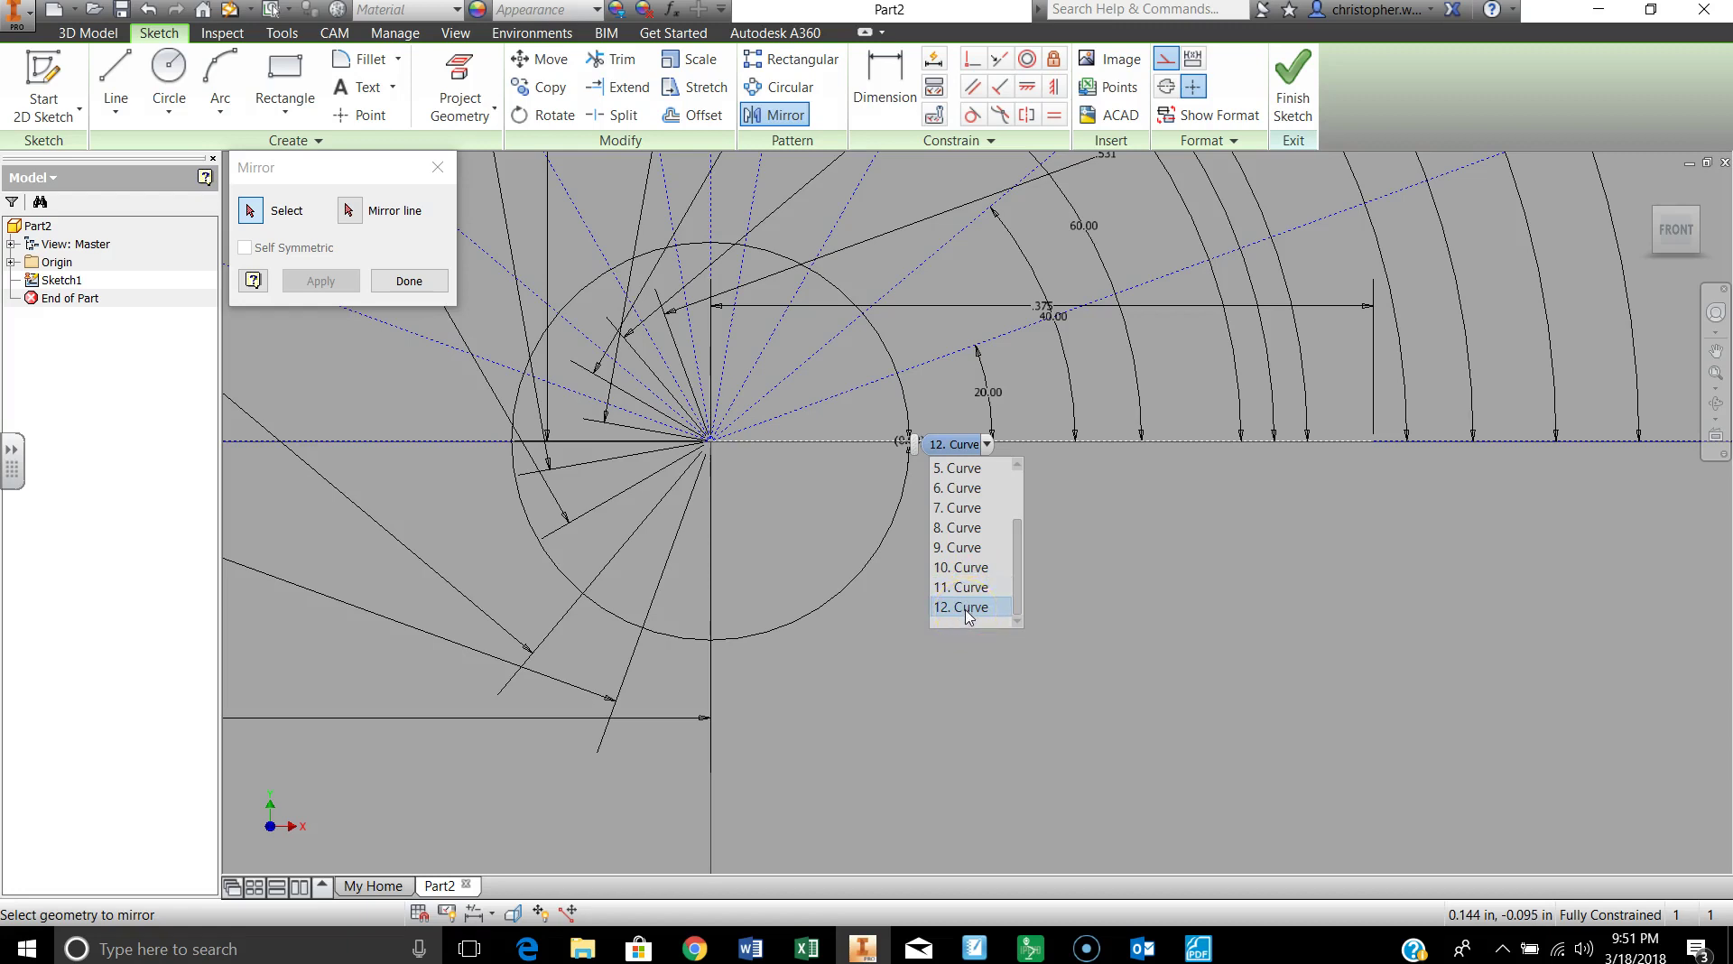
{"action": "left_click", "coordinate": [968, 588]}
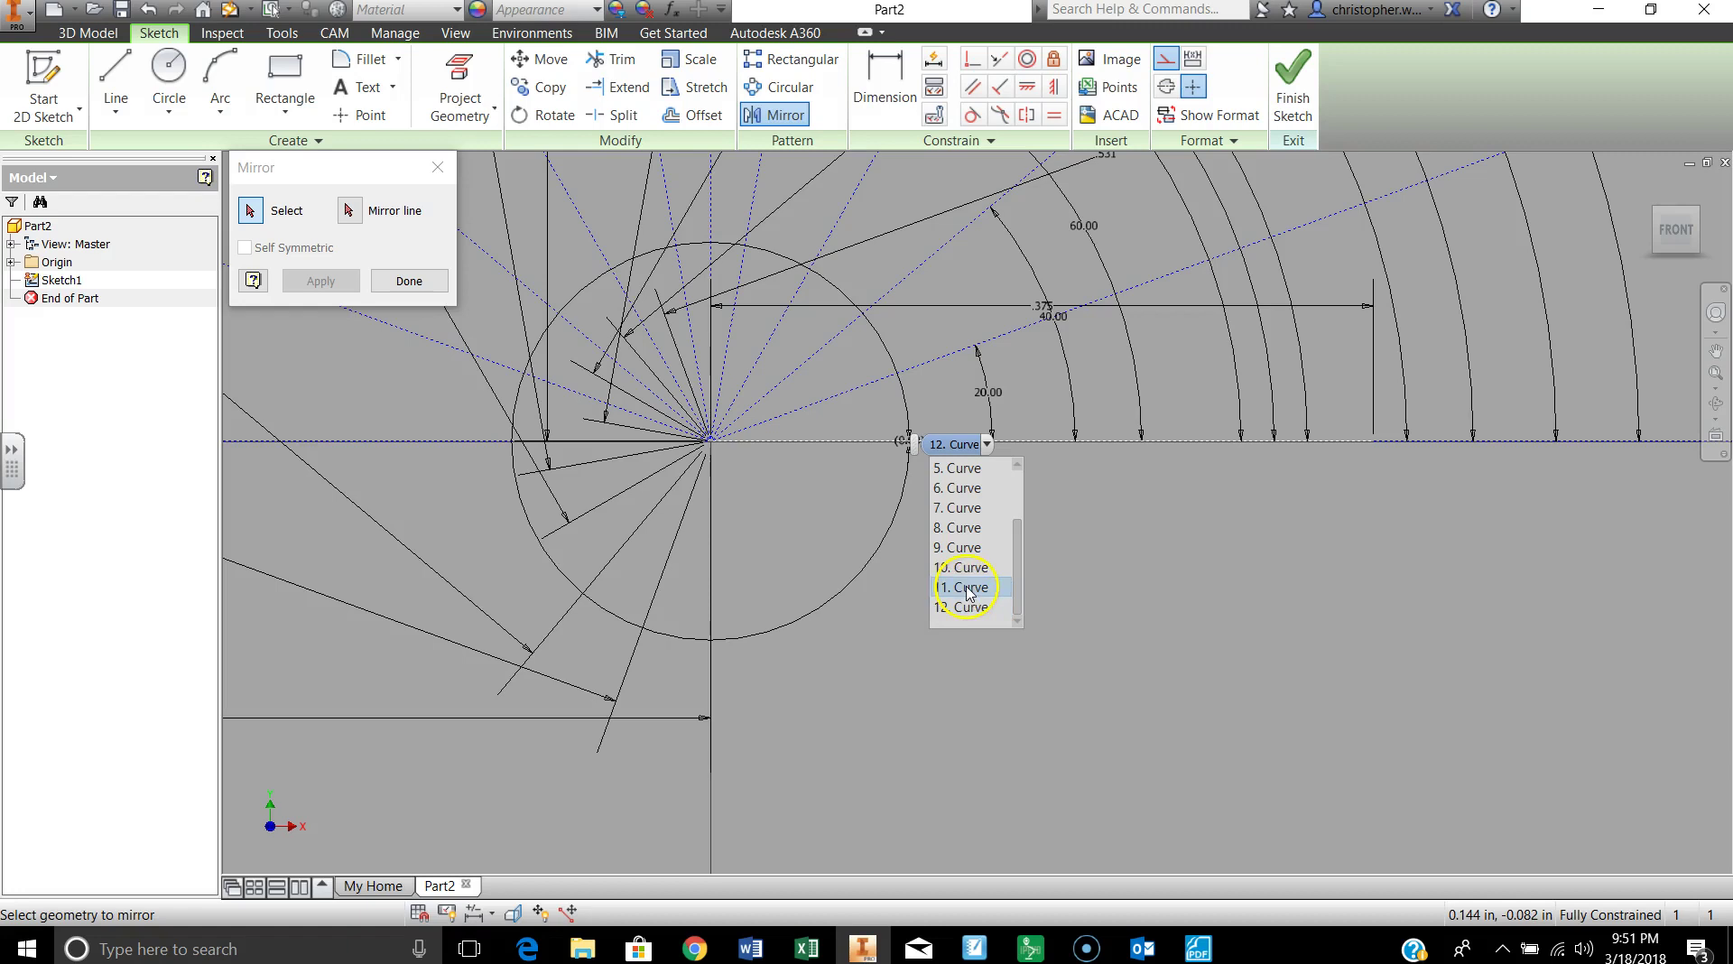
{"action": "left_click", "coordinate": [967, 606]}
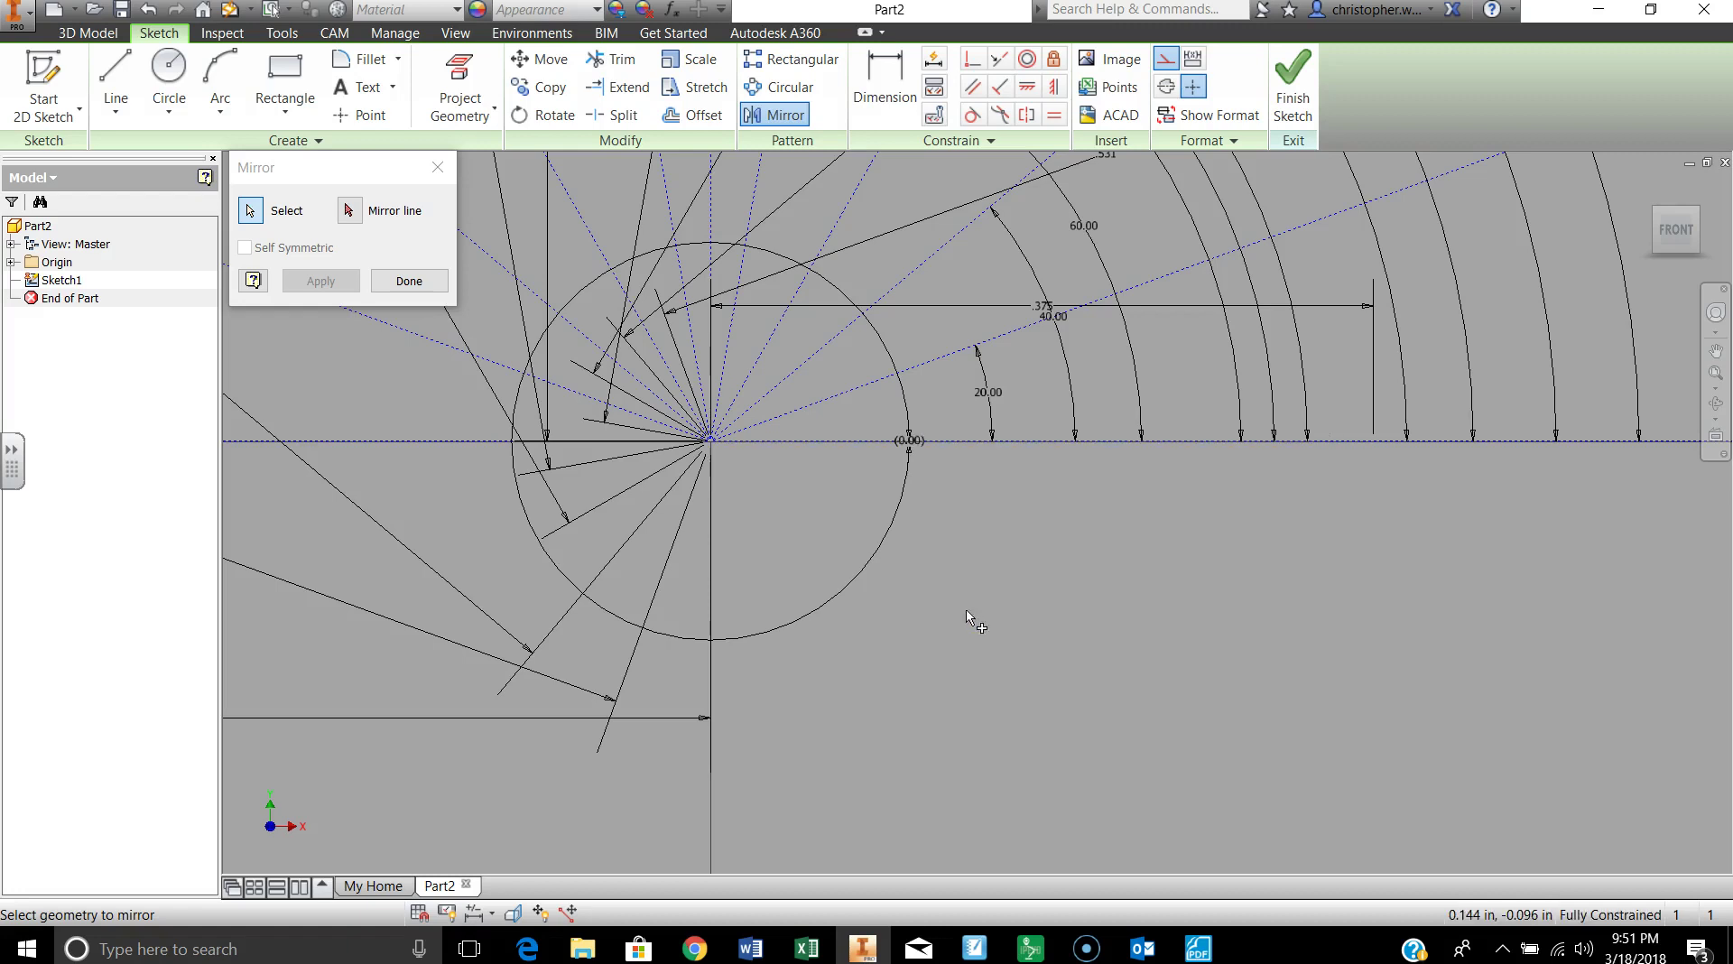
{"action": "scroll", "coordinate": [1047, 478], "scroll_direction": "up", "scroll_amount": 2}
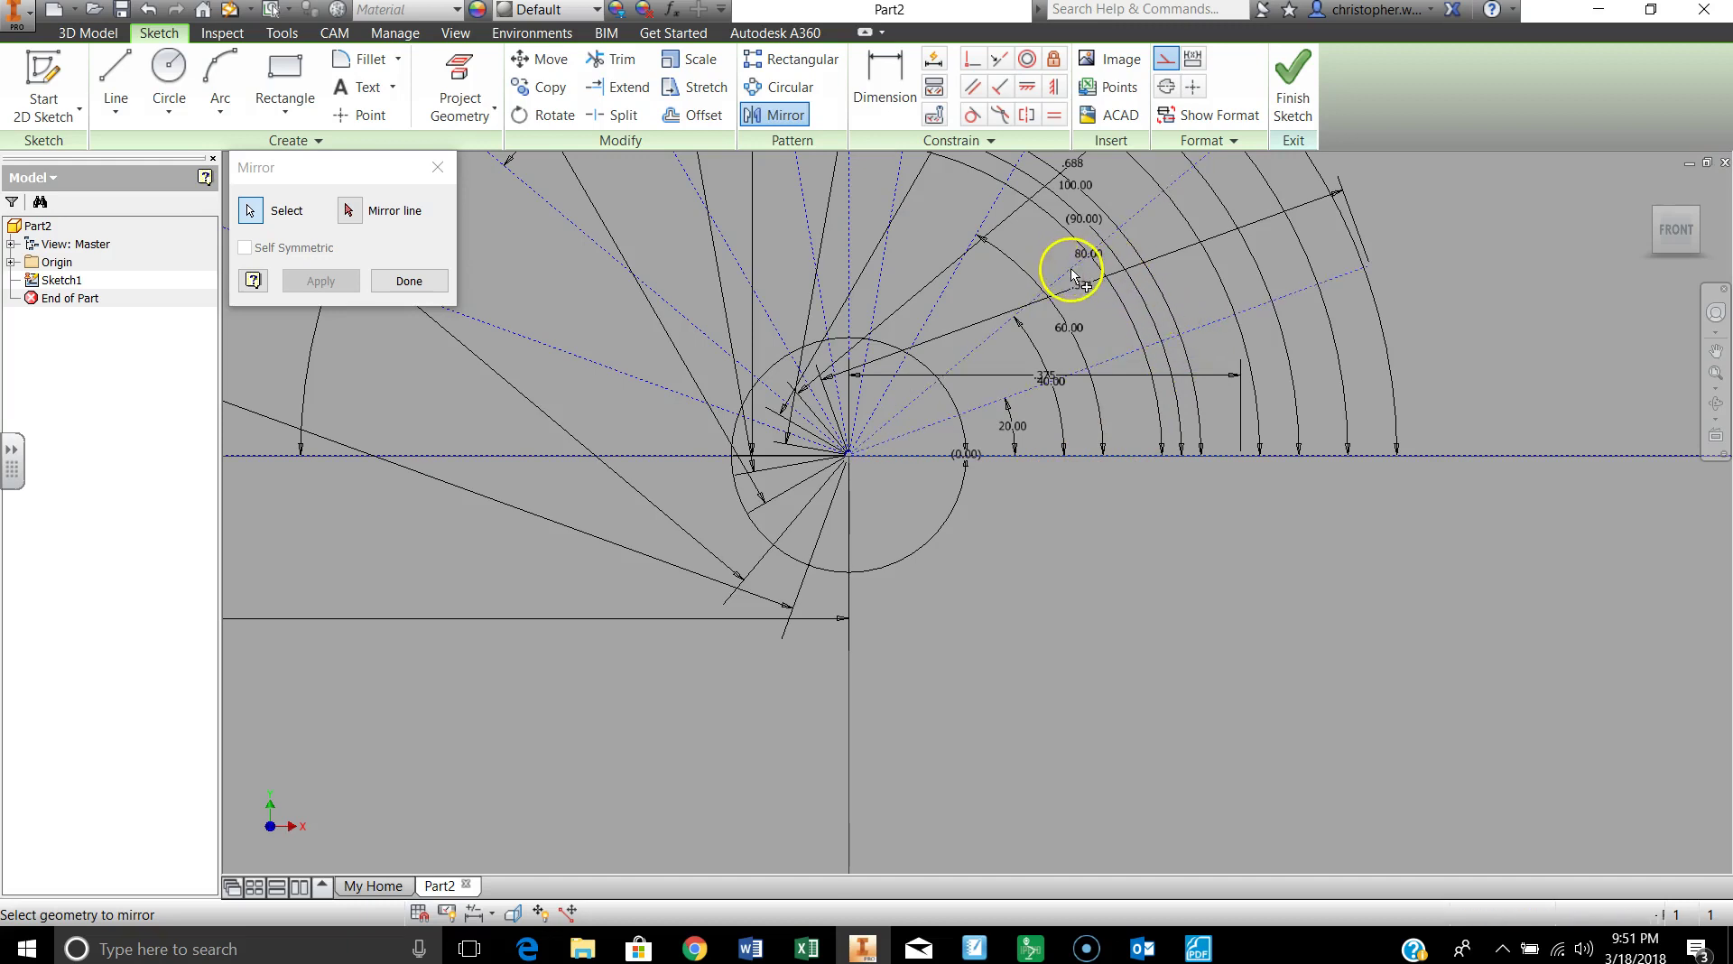
{"action": "left_click", "coordinate": [984, 230]}
{"action": "left_click", "coordinate": [484, 278]}
{"action": "left_click", "coordinate": [399, 281]}
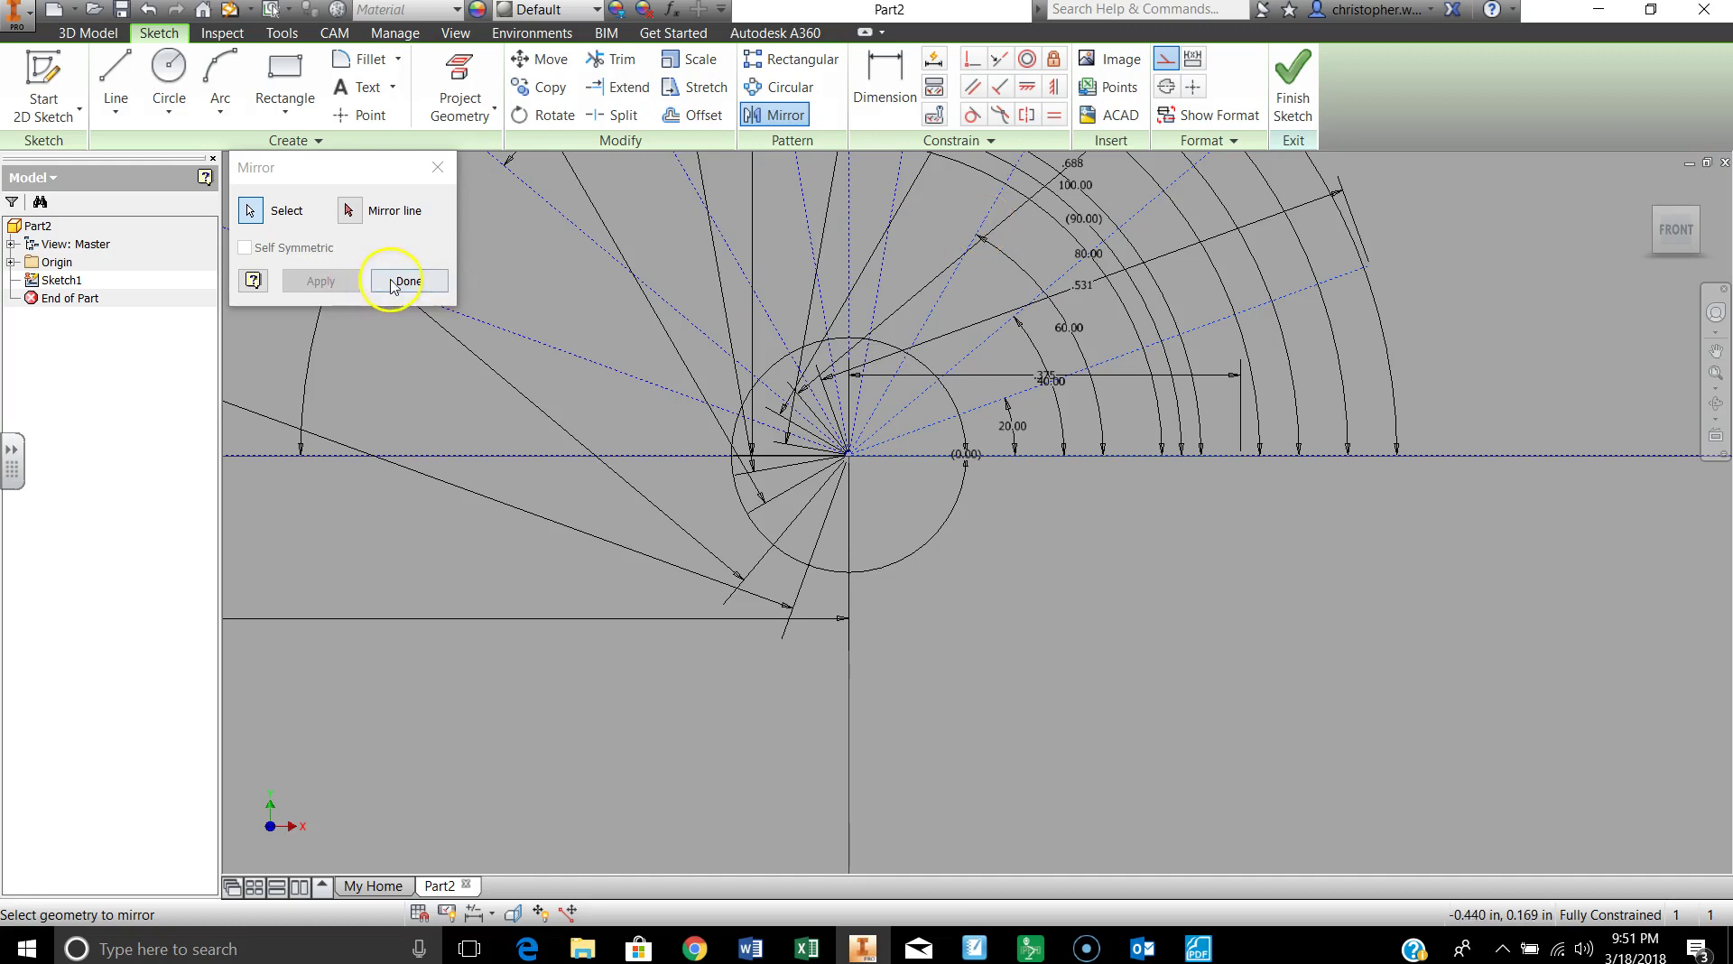
{"action": "left_click", "coordinate": [438, 167]}
Mirror the construction lines from 20 to 160 degrees about the horizontal line through the origin, and finish the Mirror command
{"action": "left_click", "coordinate": [776, 114]}
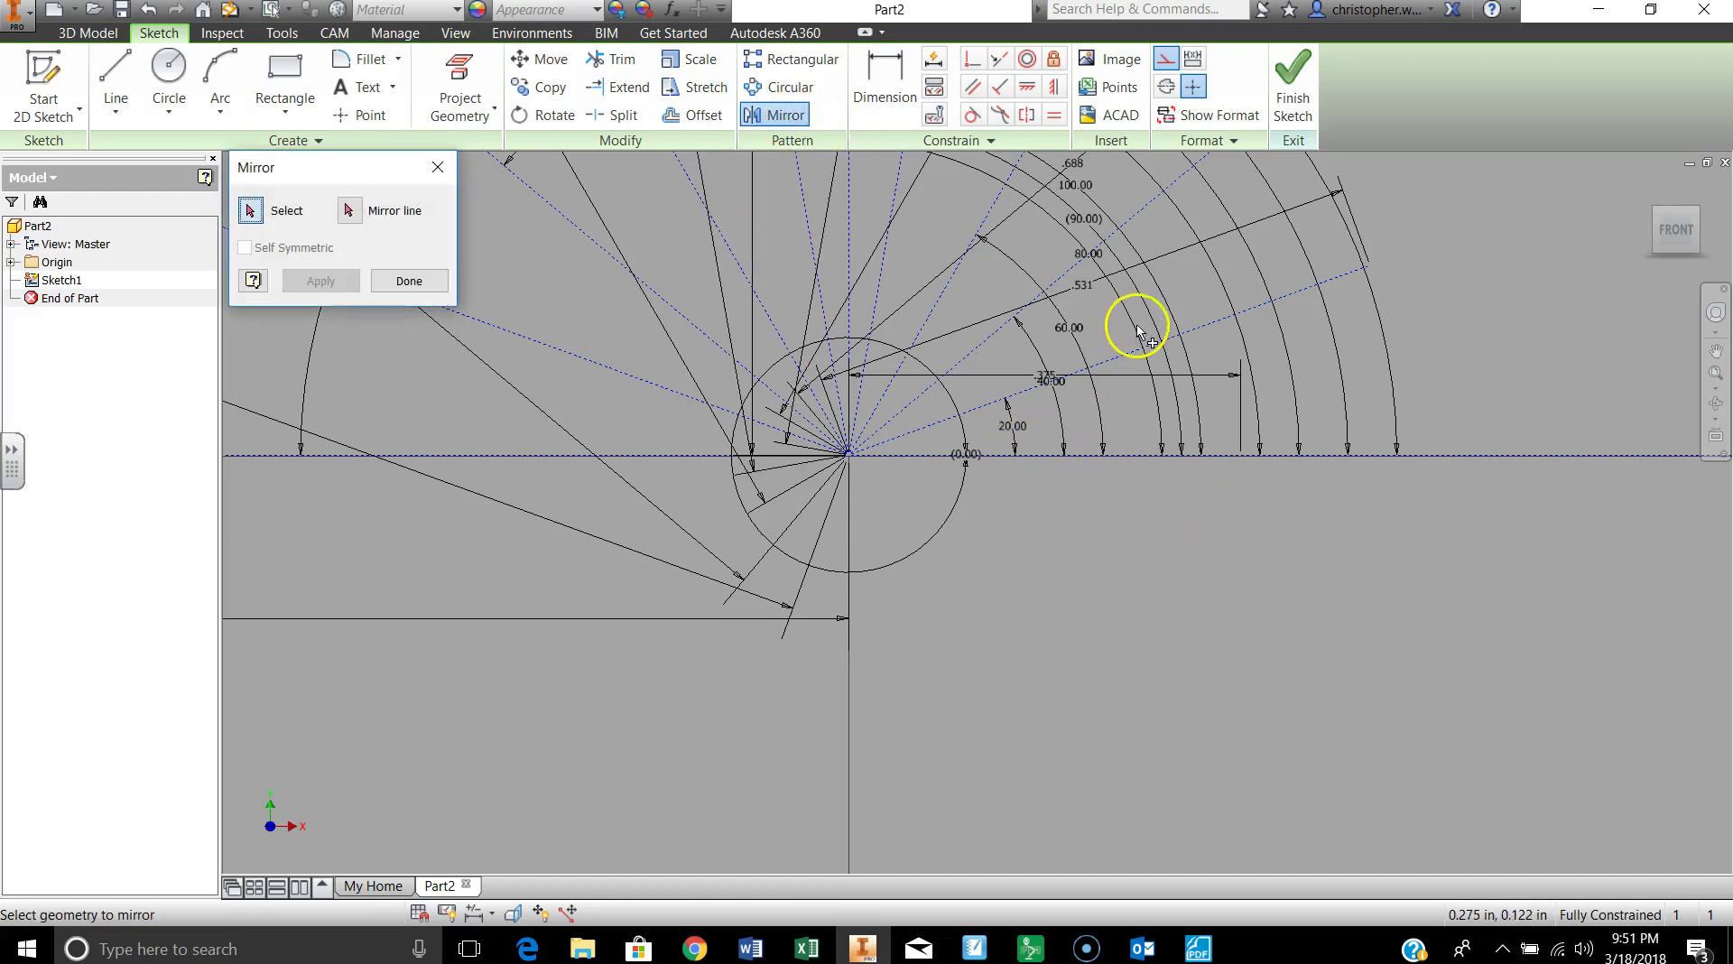
{"action": "left_click", "coordinate": [1129, 361]}
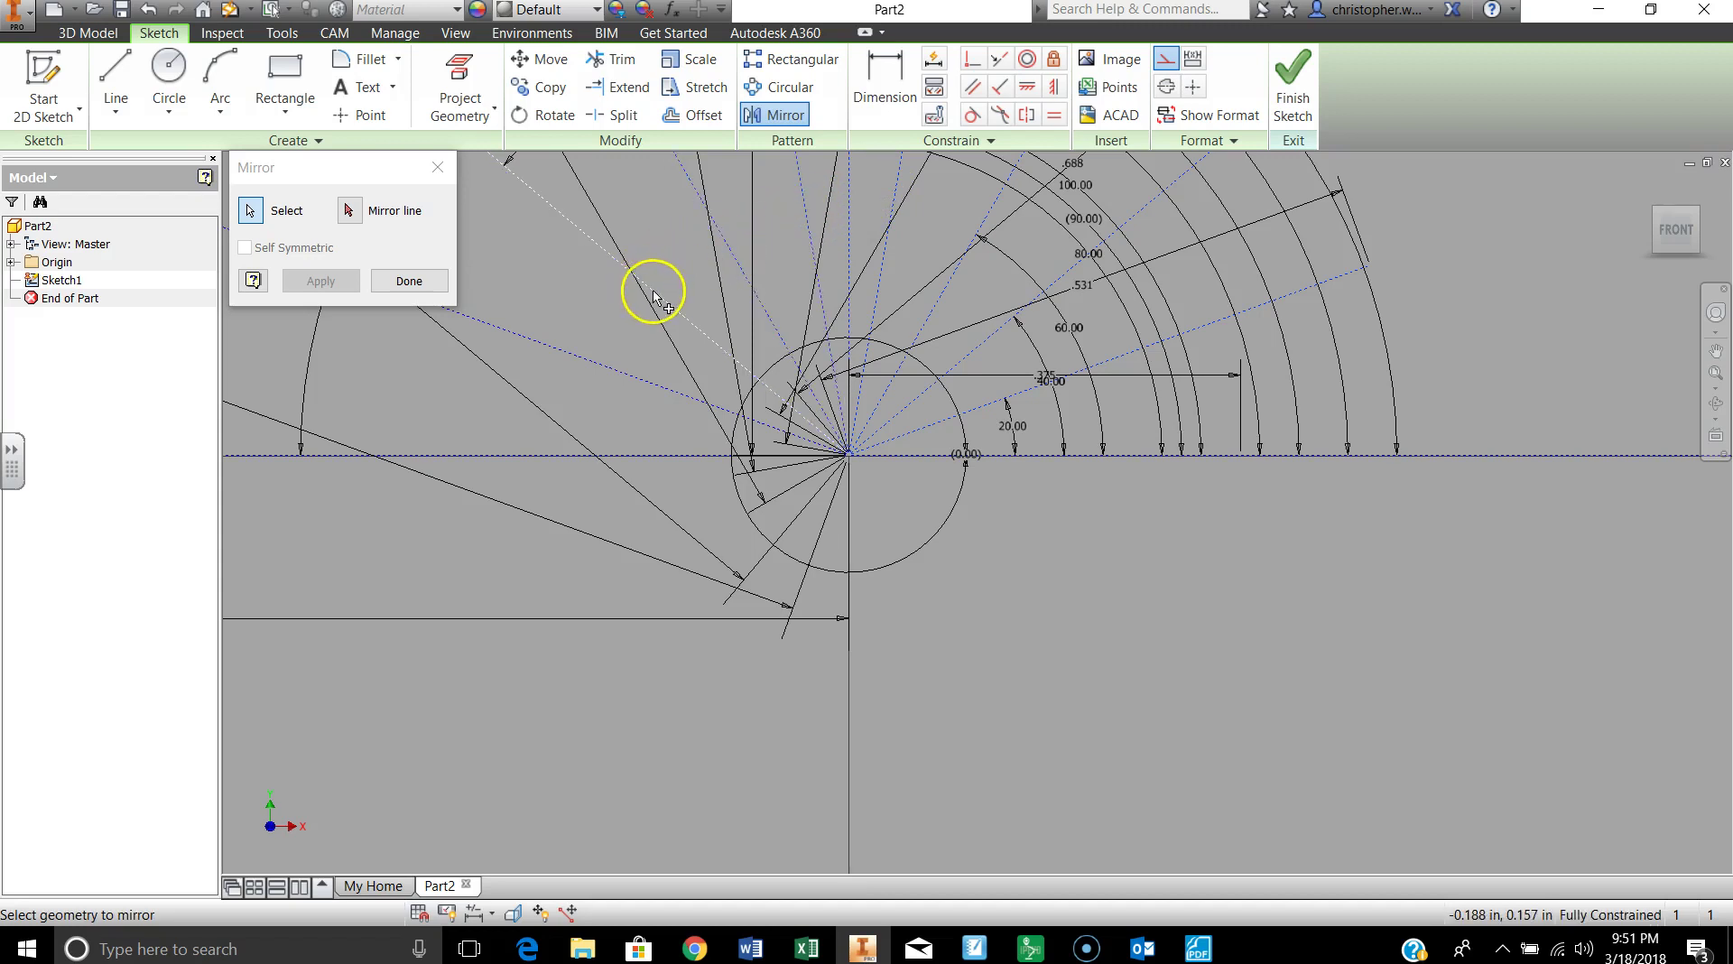
{"action": "left_click", "coordinate": [601, 364]}
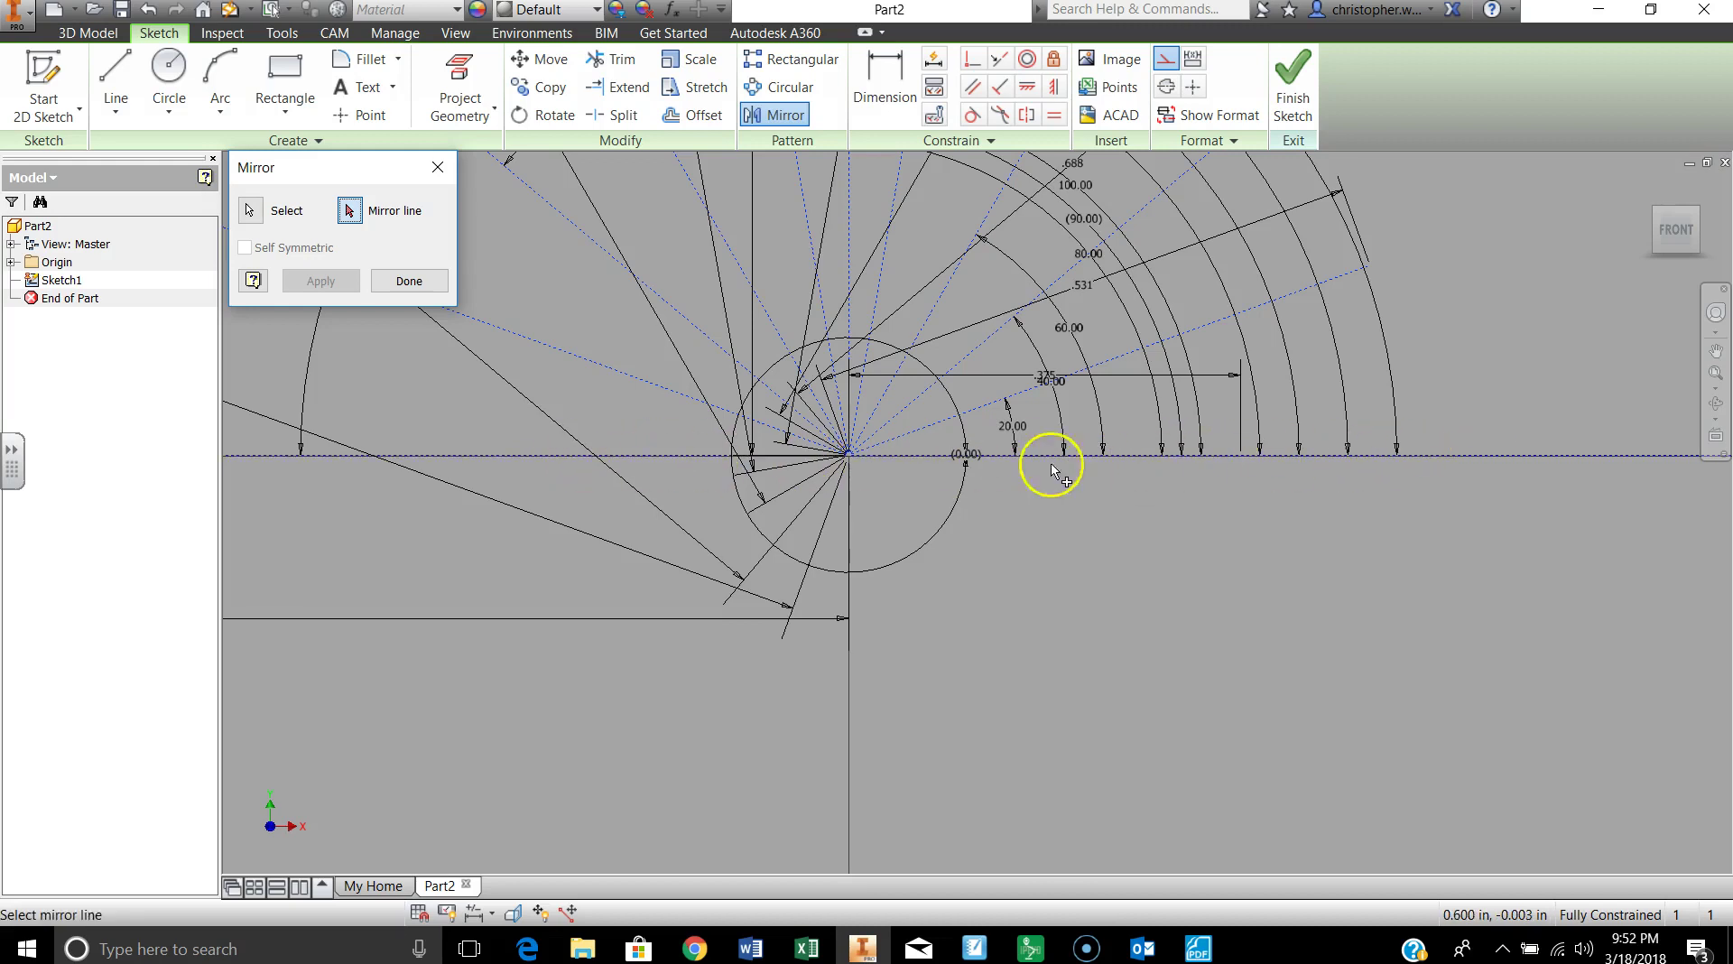
{"action": "left_click", "coordinate": [545, 457]}
{"action": "left_click", "coordinate": [321, 280]}
{"action": "scroll", "coordinate": [948, 603], "scroll_direction": "down", "scroll_amount": 5}
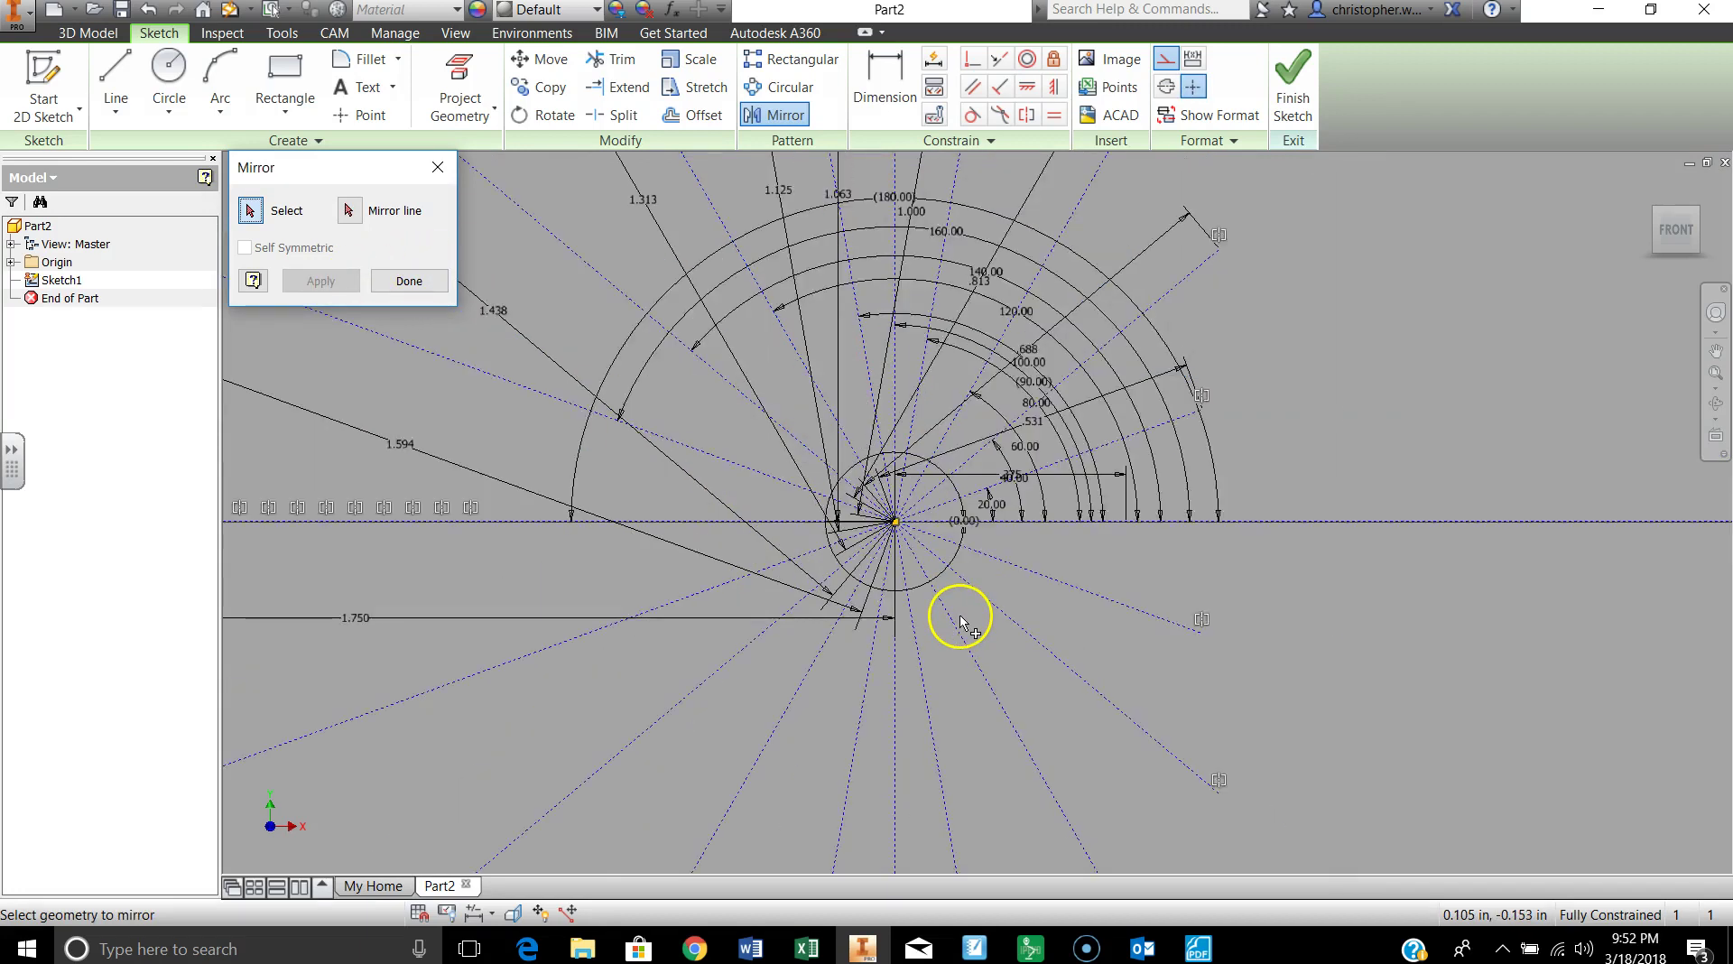
{"action": "middle_click_drag", "start_coordinate": [1319, 743], "coordinate": [1308, 601]}
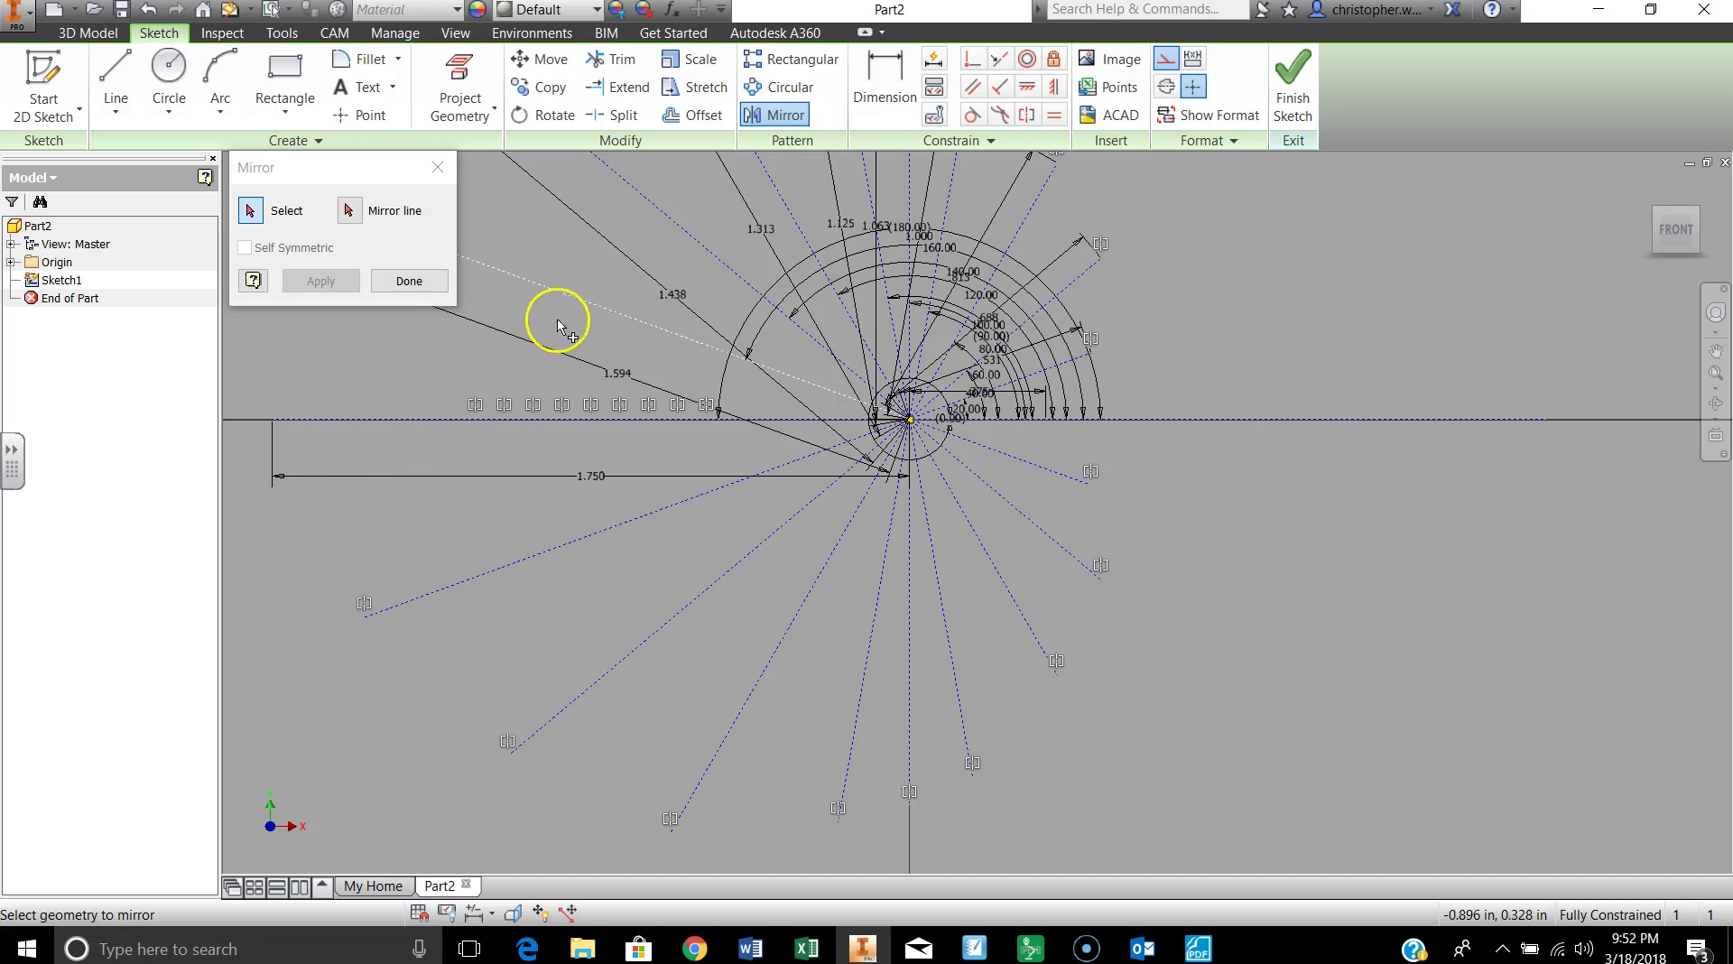
{"action": "scroll", "coordinate": [519, 449], "scroll_direction": "down", "scroll_amount": 3}
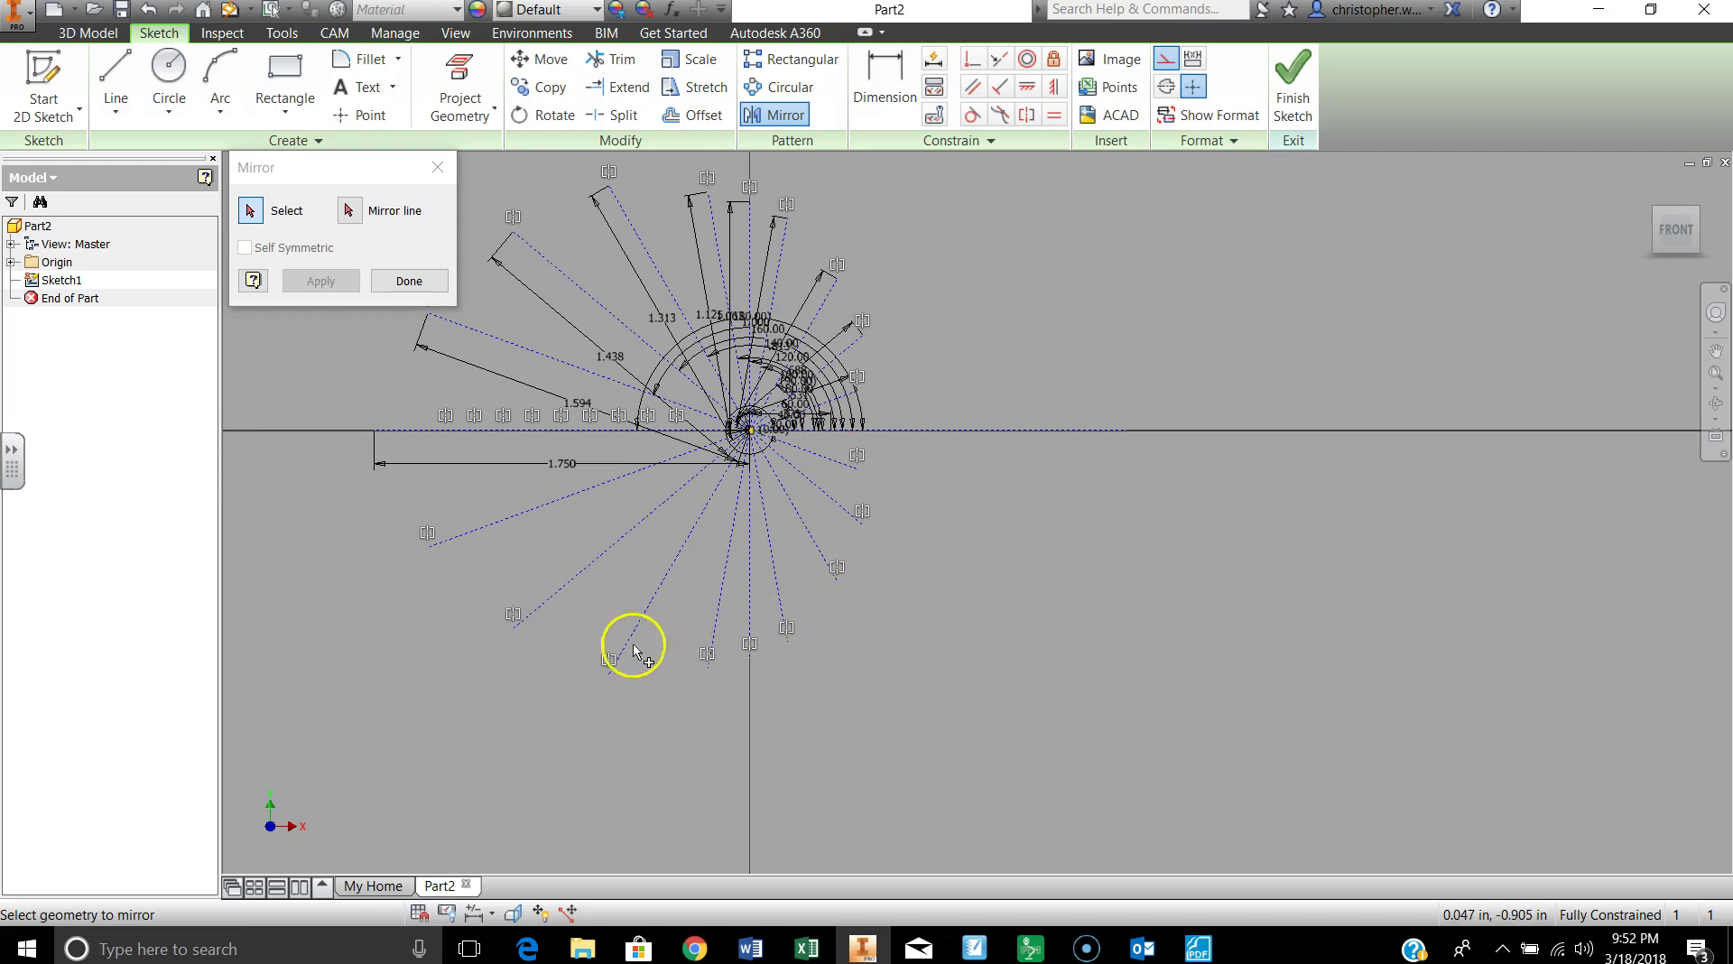
{"action": "left_click", "coordinate": [412, 284]}
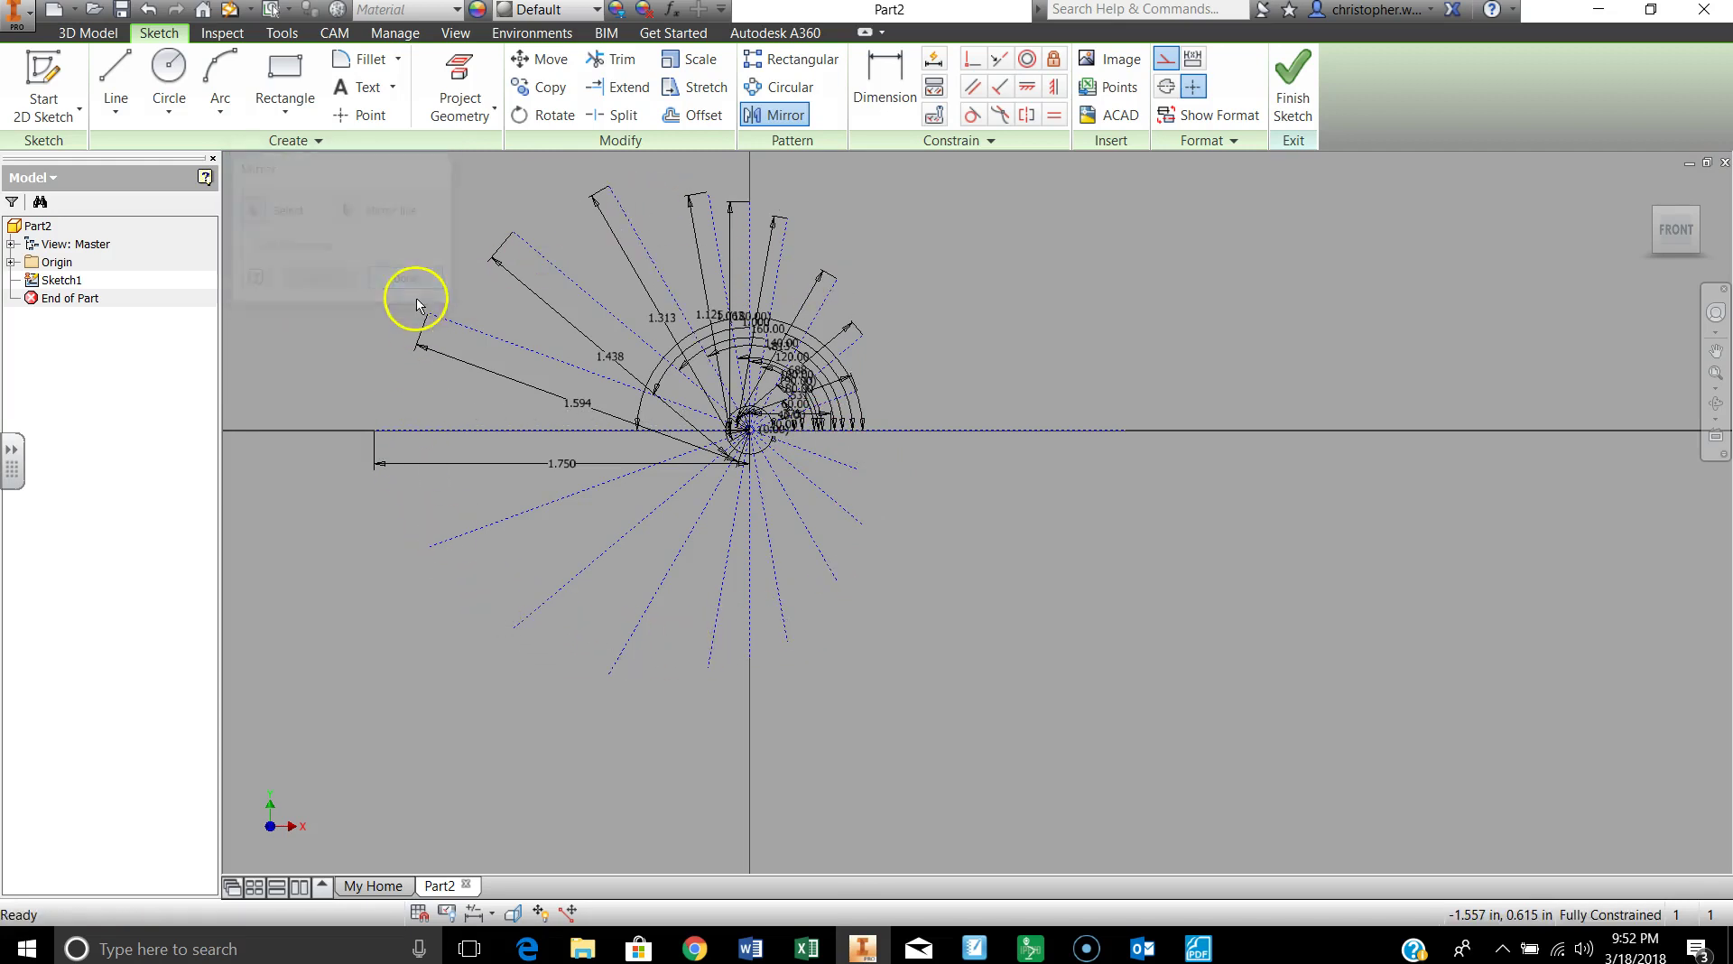
Start an interpolation spline at the 0.375 in endpoint on the horizontal line and pass it through the 20, 40 and 60 degree line endpoints
{"action": "left_click", "coordinate": [115, 115]}
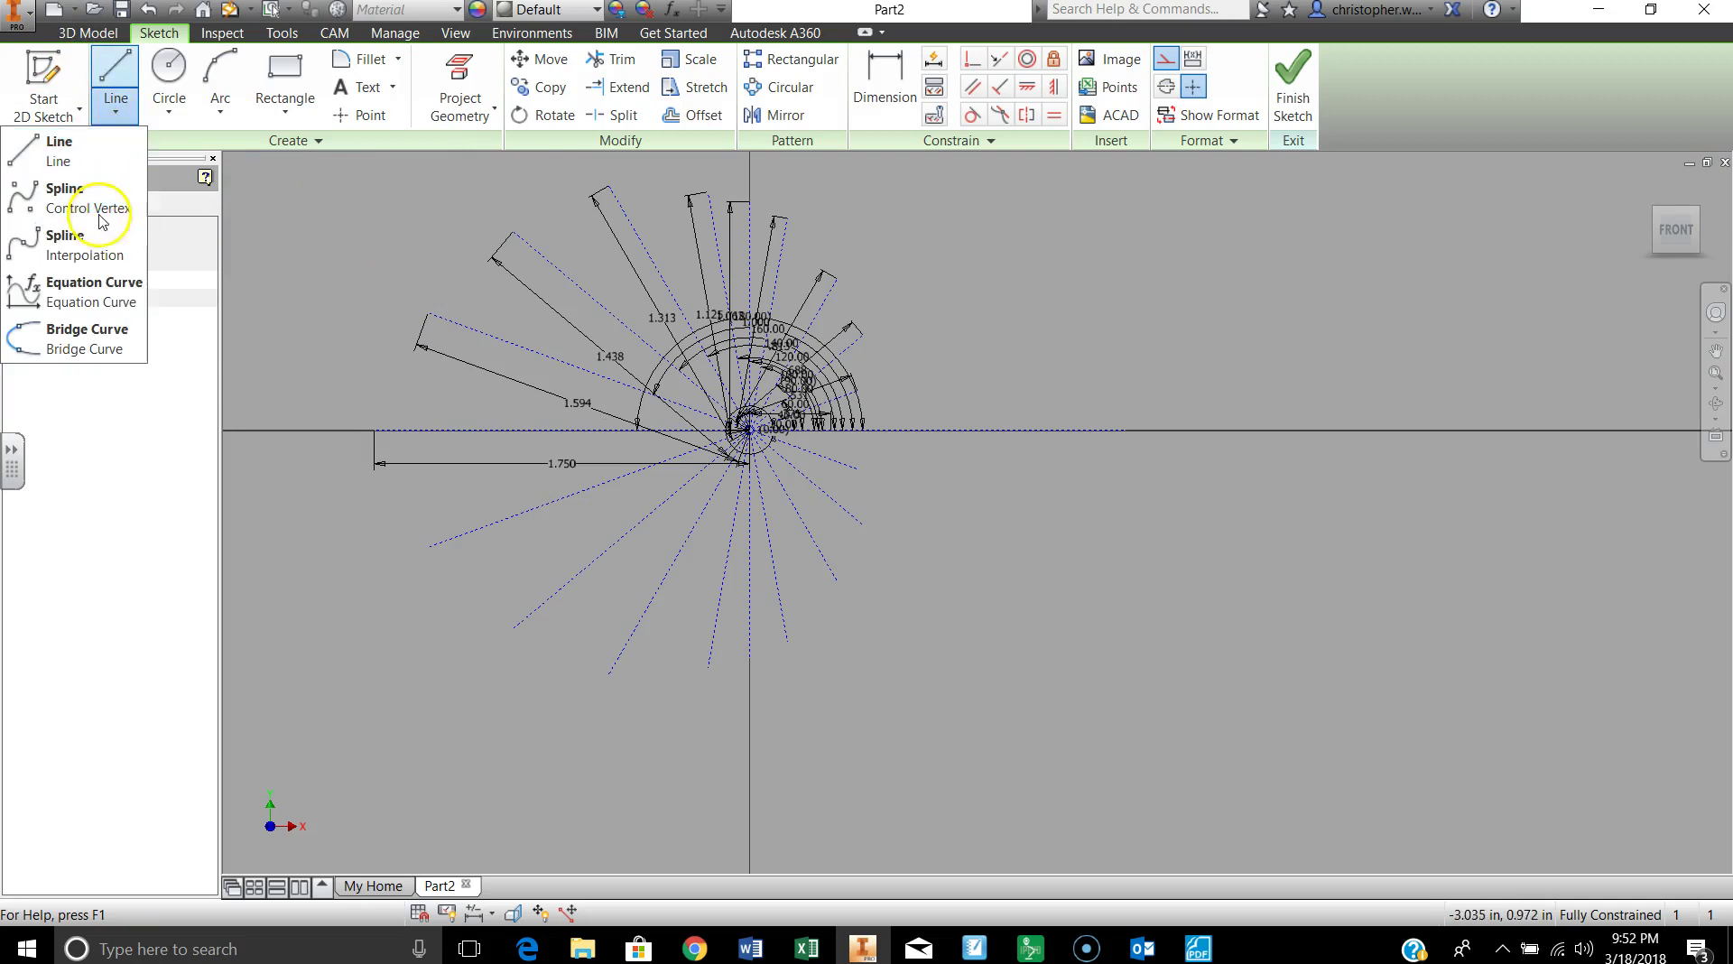
{"action": "left_click", "coordinate": [76, 256]}
{"action": "scroll", "coordinate": [842, 485], "scroll_direction": "down", "scroll_amount": 2}
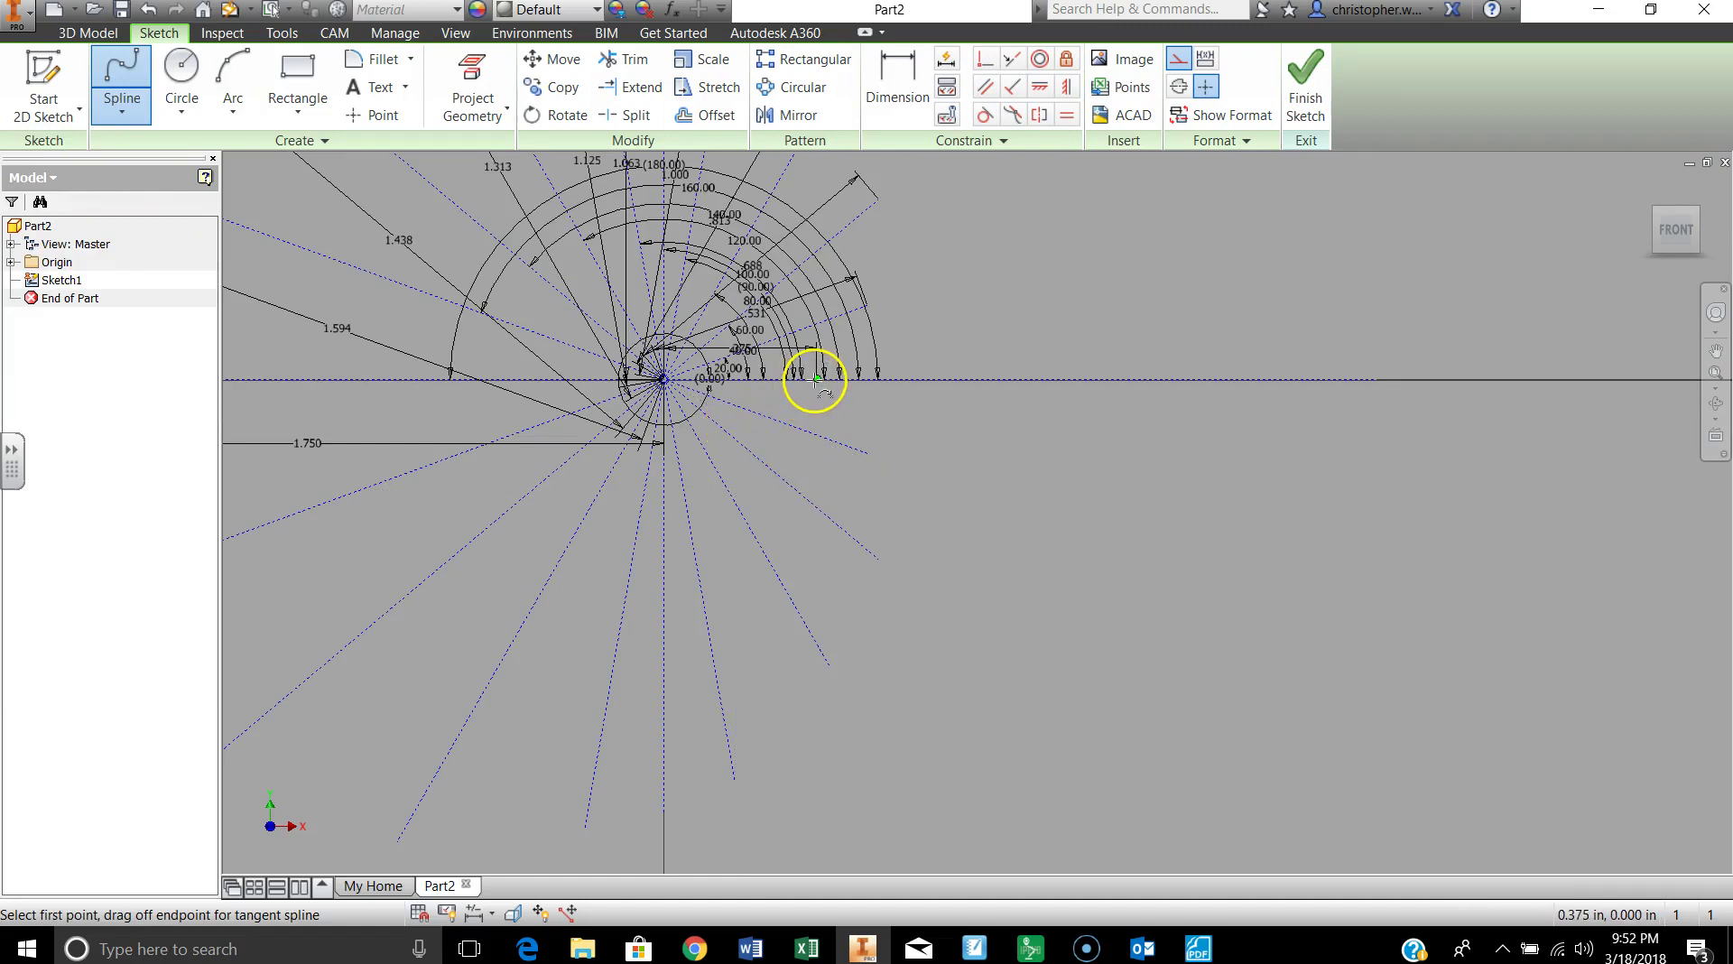
{"action": "scroll", "coordinate": [713, 370], "scroll_direction": "down", "scroll_amount": 3}
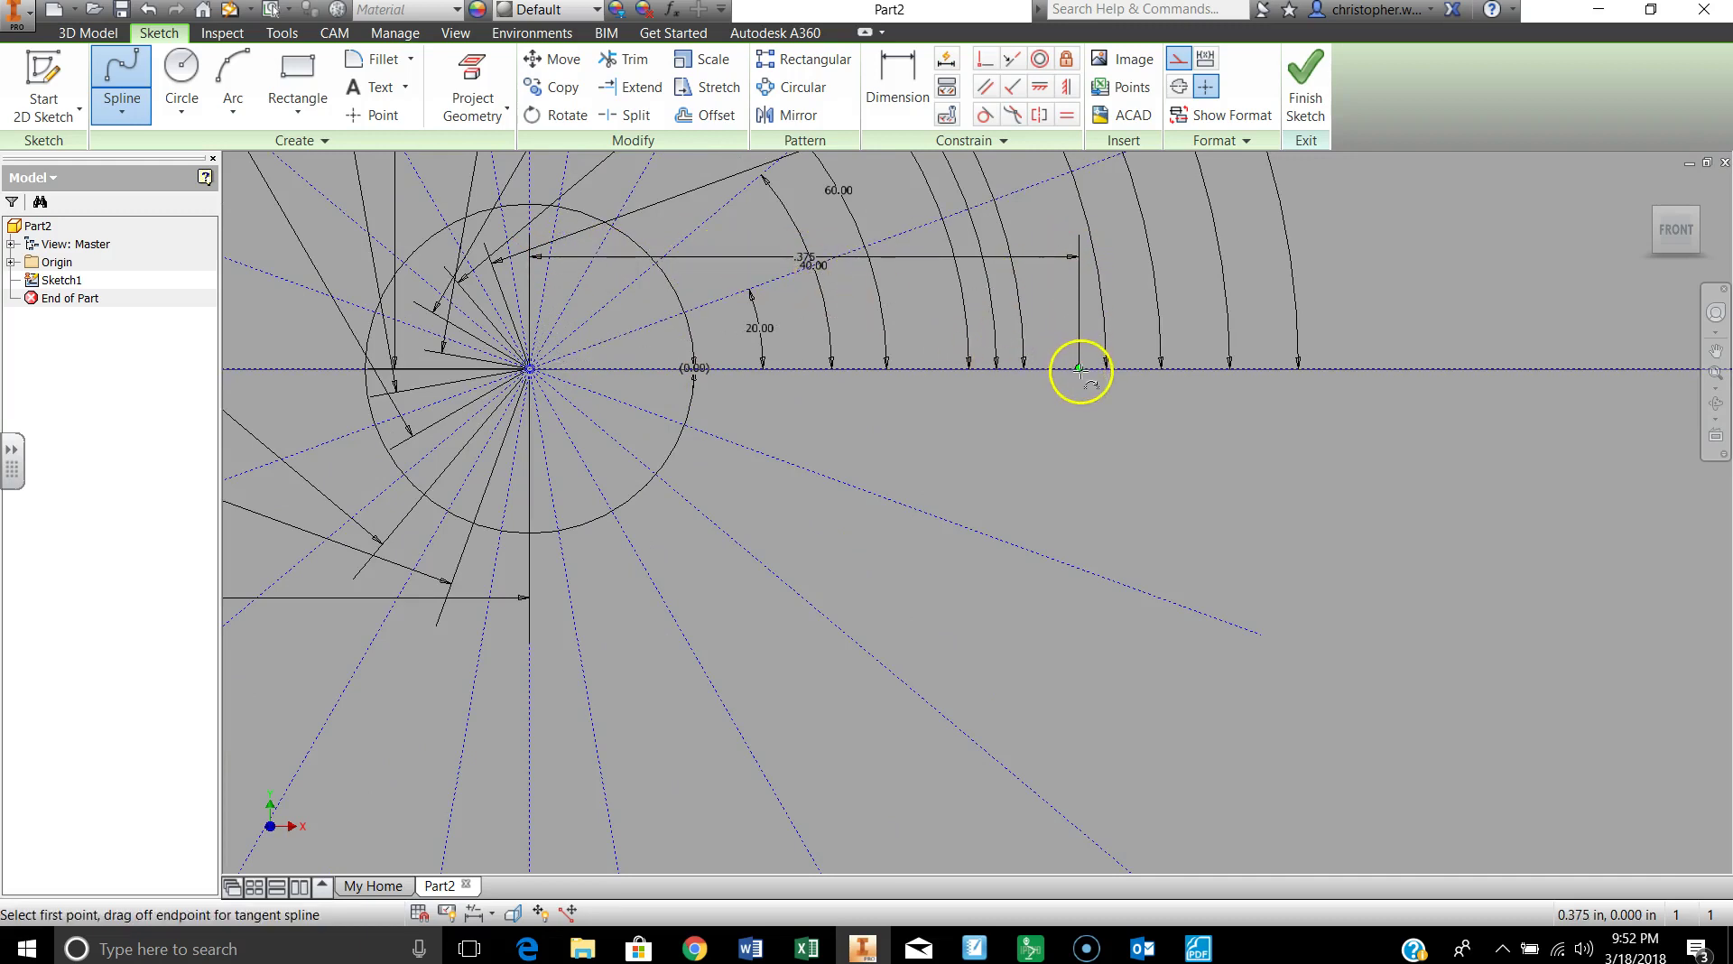
{"action": "scroll", "coordinate": [1080, 370], "scroll_direction": "up", "scroll_amount": 4}
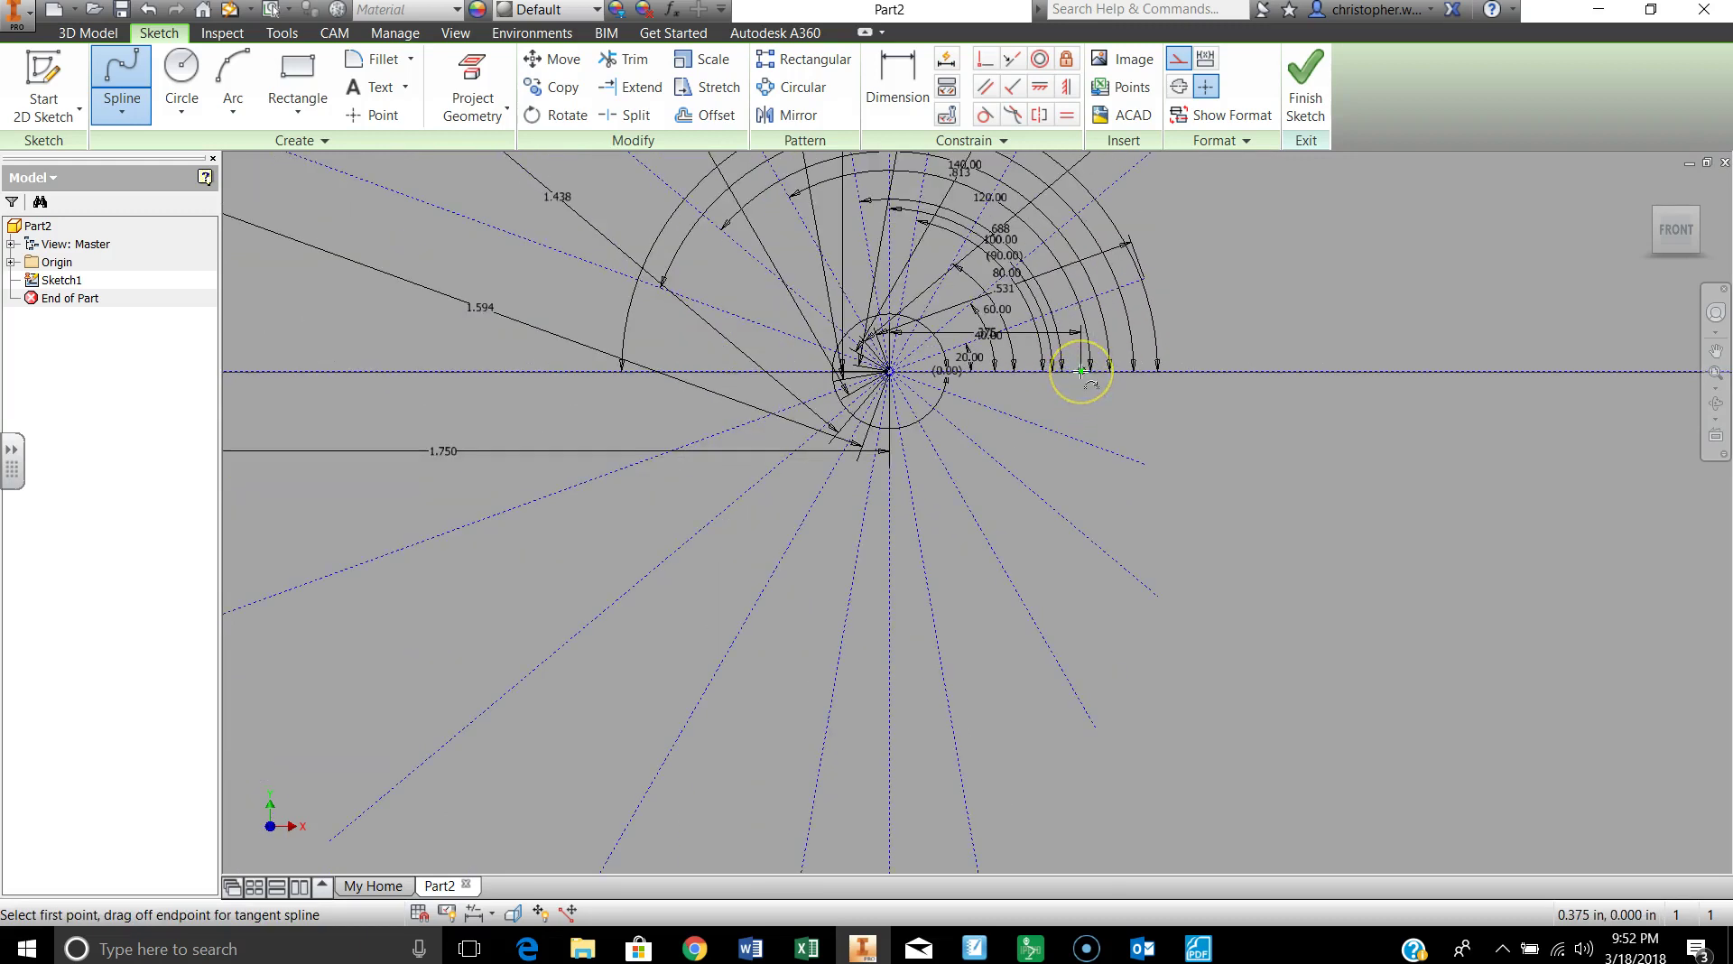
{"action": "left_click", "coordinate": [1080, 371]}
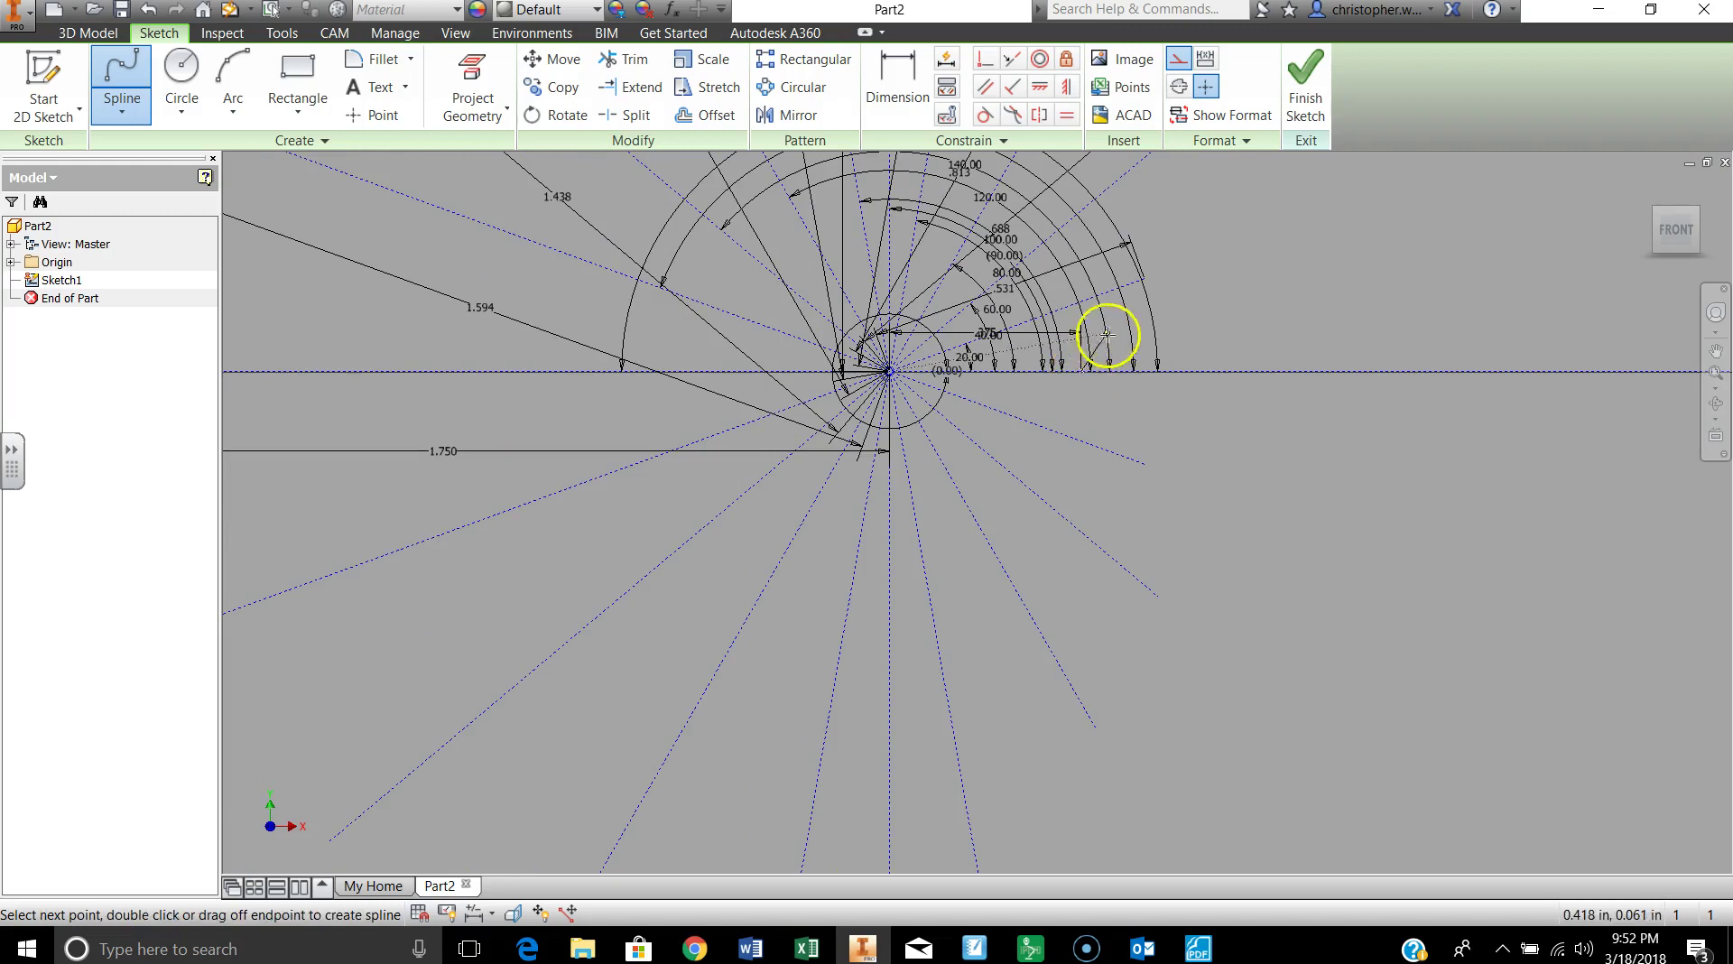
{"action": "left_click", "coordinate": [1144, 278]}
{"action": "scroll", "coordinate": [1163, 201], "scroll_direction": "up", "scroll_amount": 3}
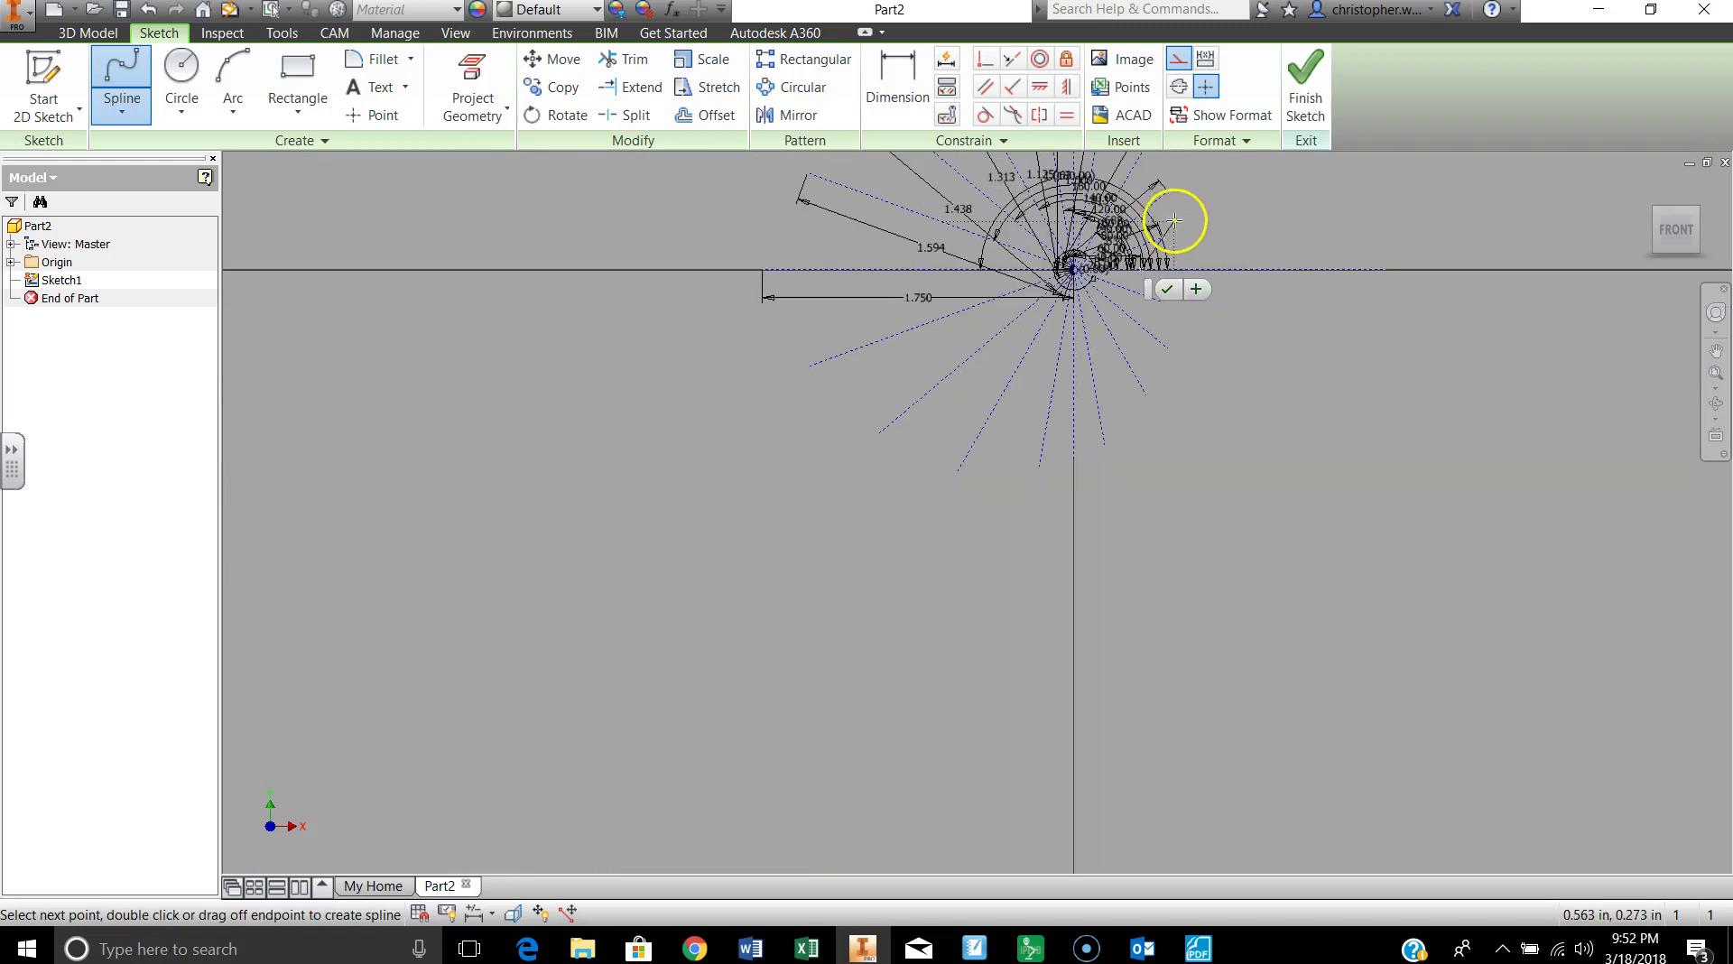
{"action": "scroll", "coordinate": [1168, 263], "scroll_direction": "down", "scroll_amount": 5}
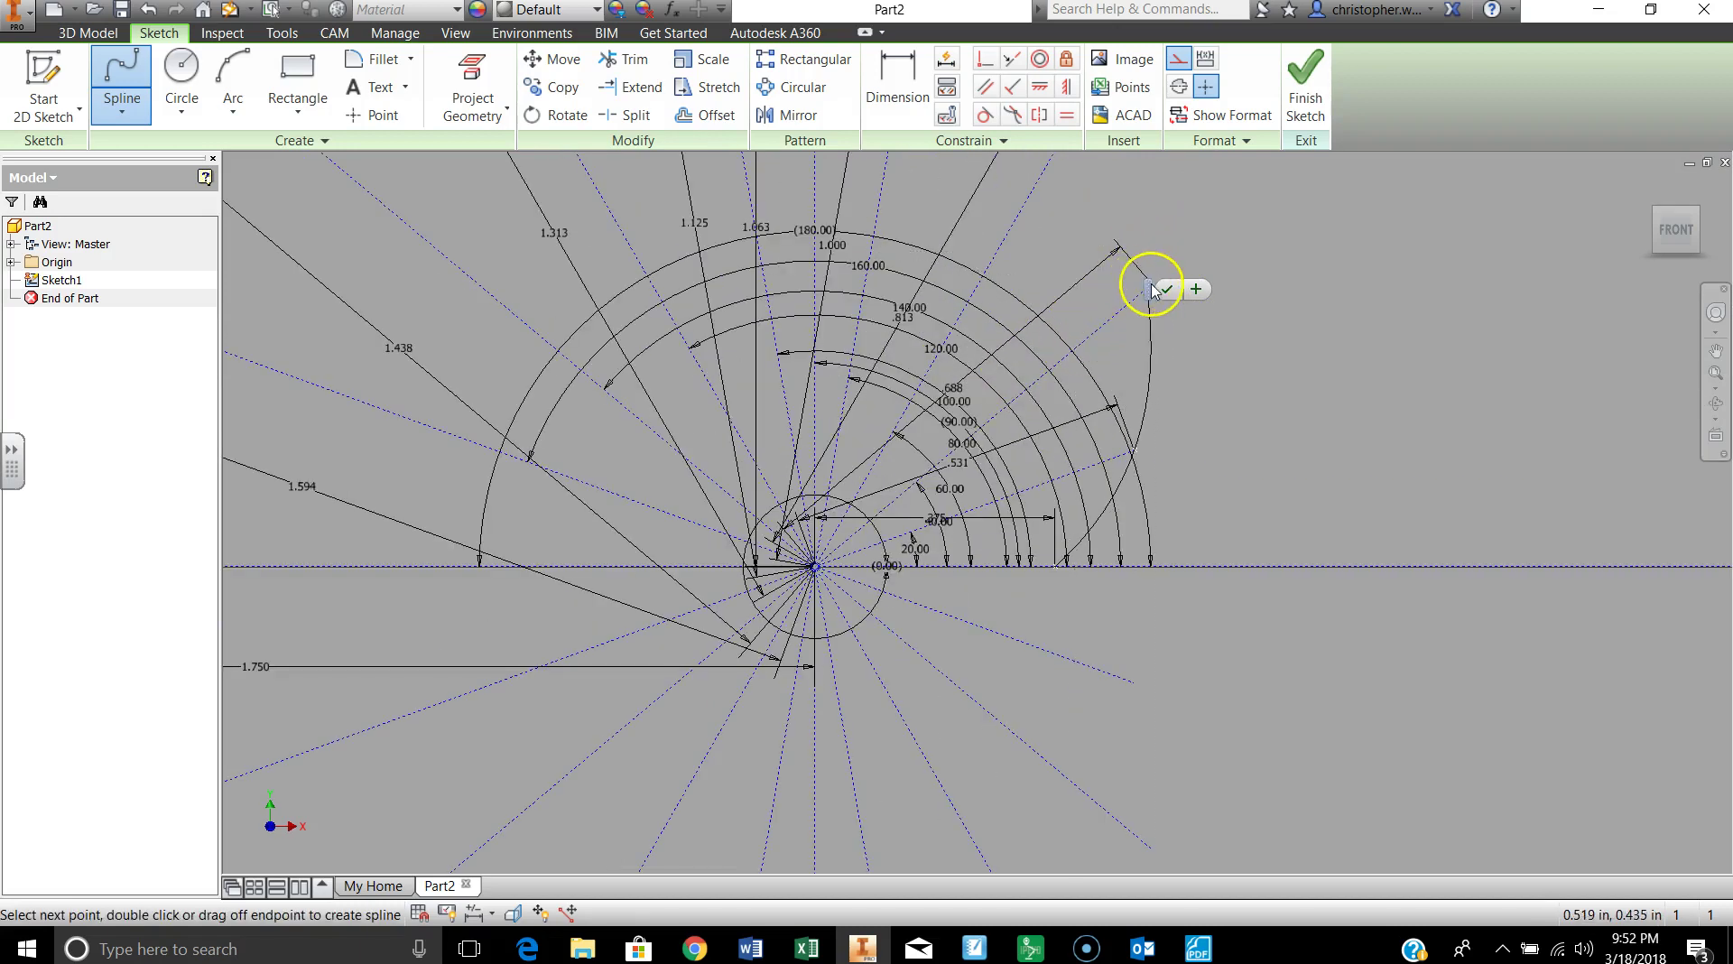
{"action": "mouse_move", "coordinate": [1168, 252]}
{"action": "middle_mouse_down"}
{"action": "mouse_move", "coordinate": [1091, 262]}
{"action": "mouse_move", "coordinate": [1076, 286]}
{"action": "middle_mouse_up"}
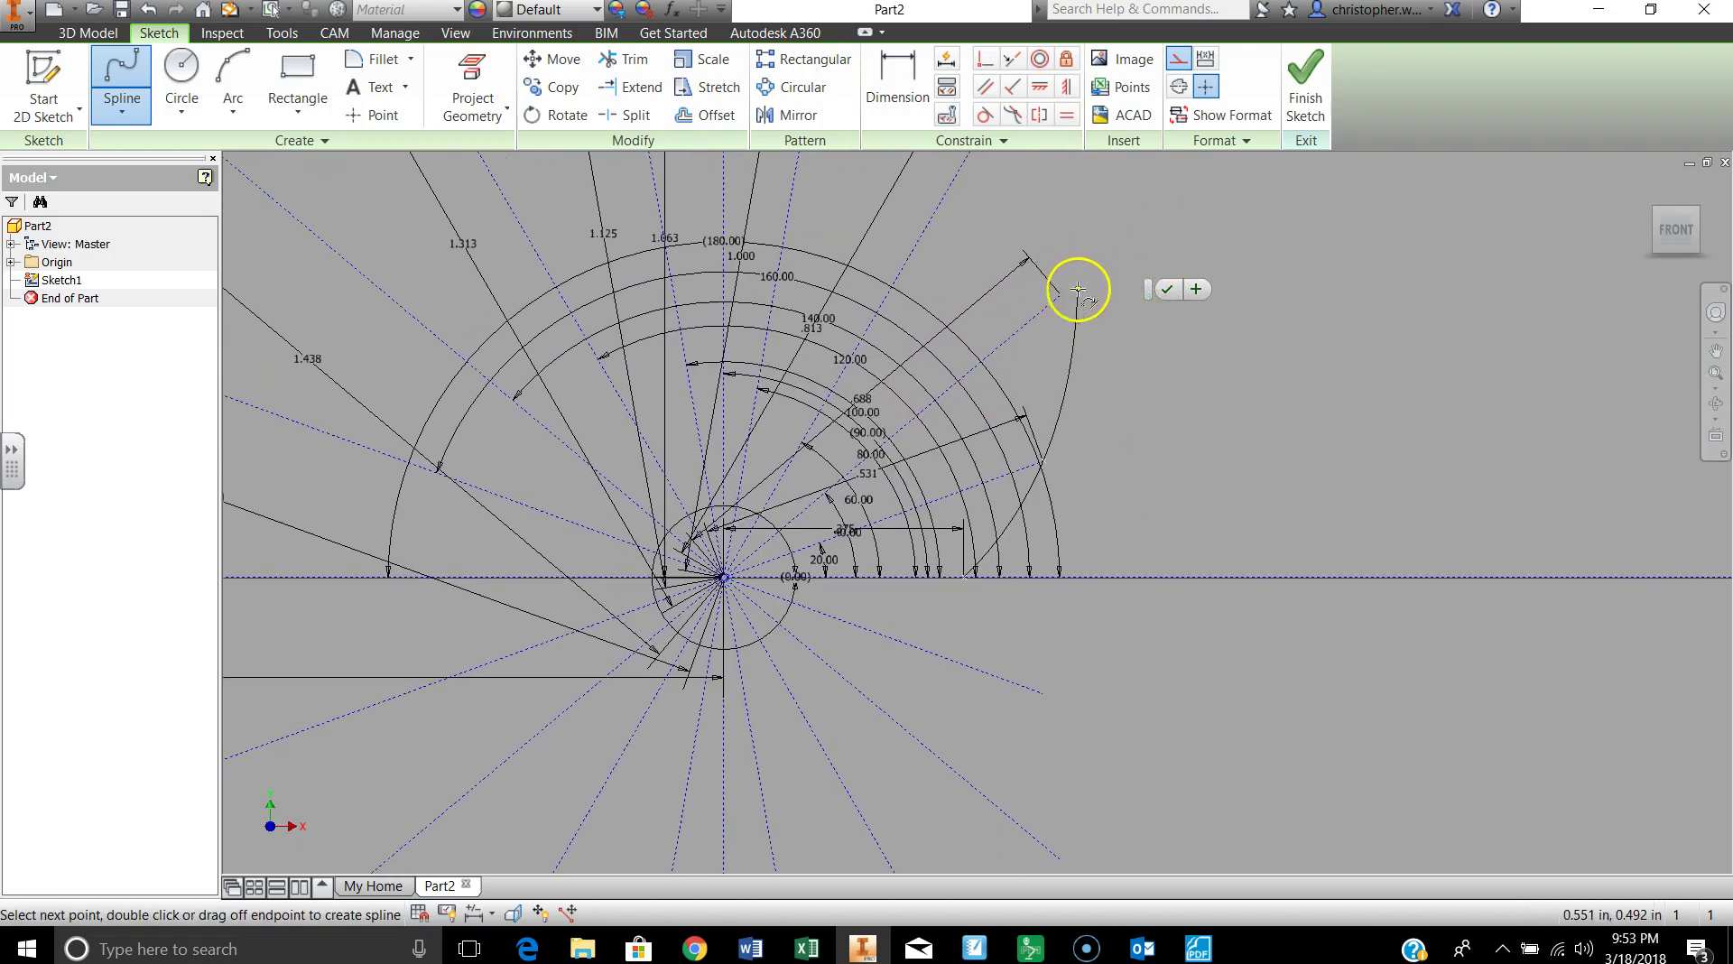
{"action": "middle_click_drag", "start_coordinate": [1054, 224], "coordinate": [1058, 394]}
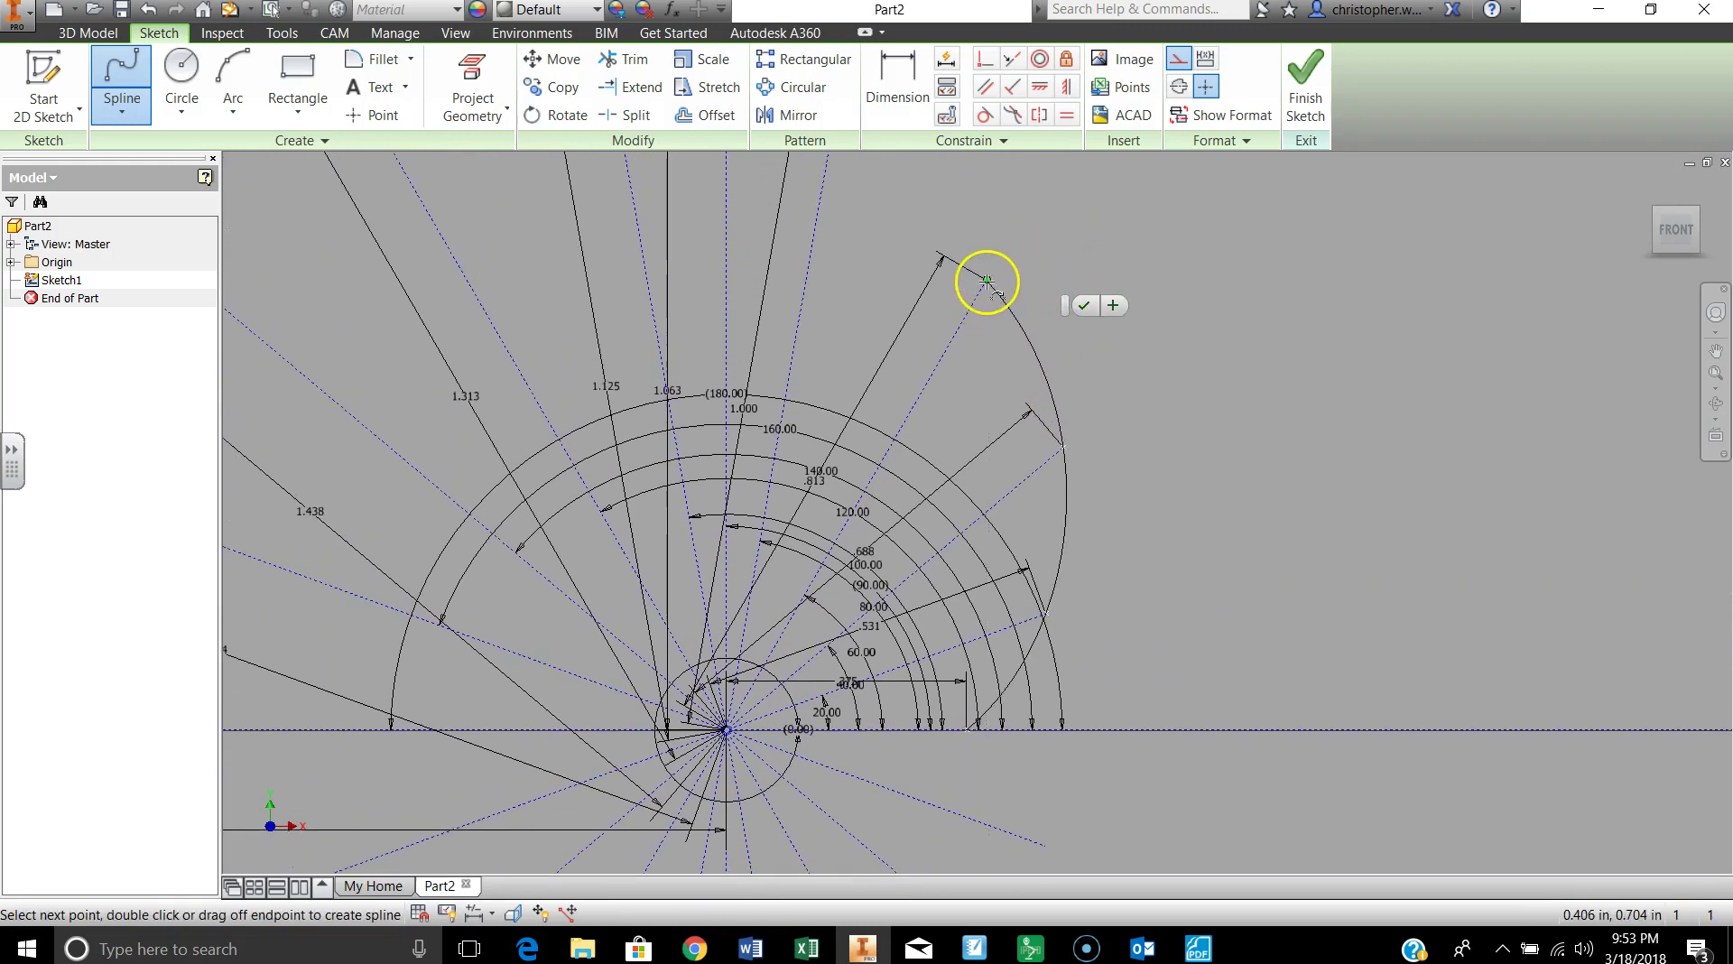
{"action": "middle_click_drag", "start_coordinate": [955, 225], "coordinate": [1133, 479]}
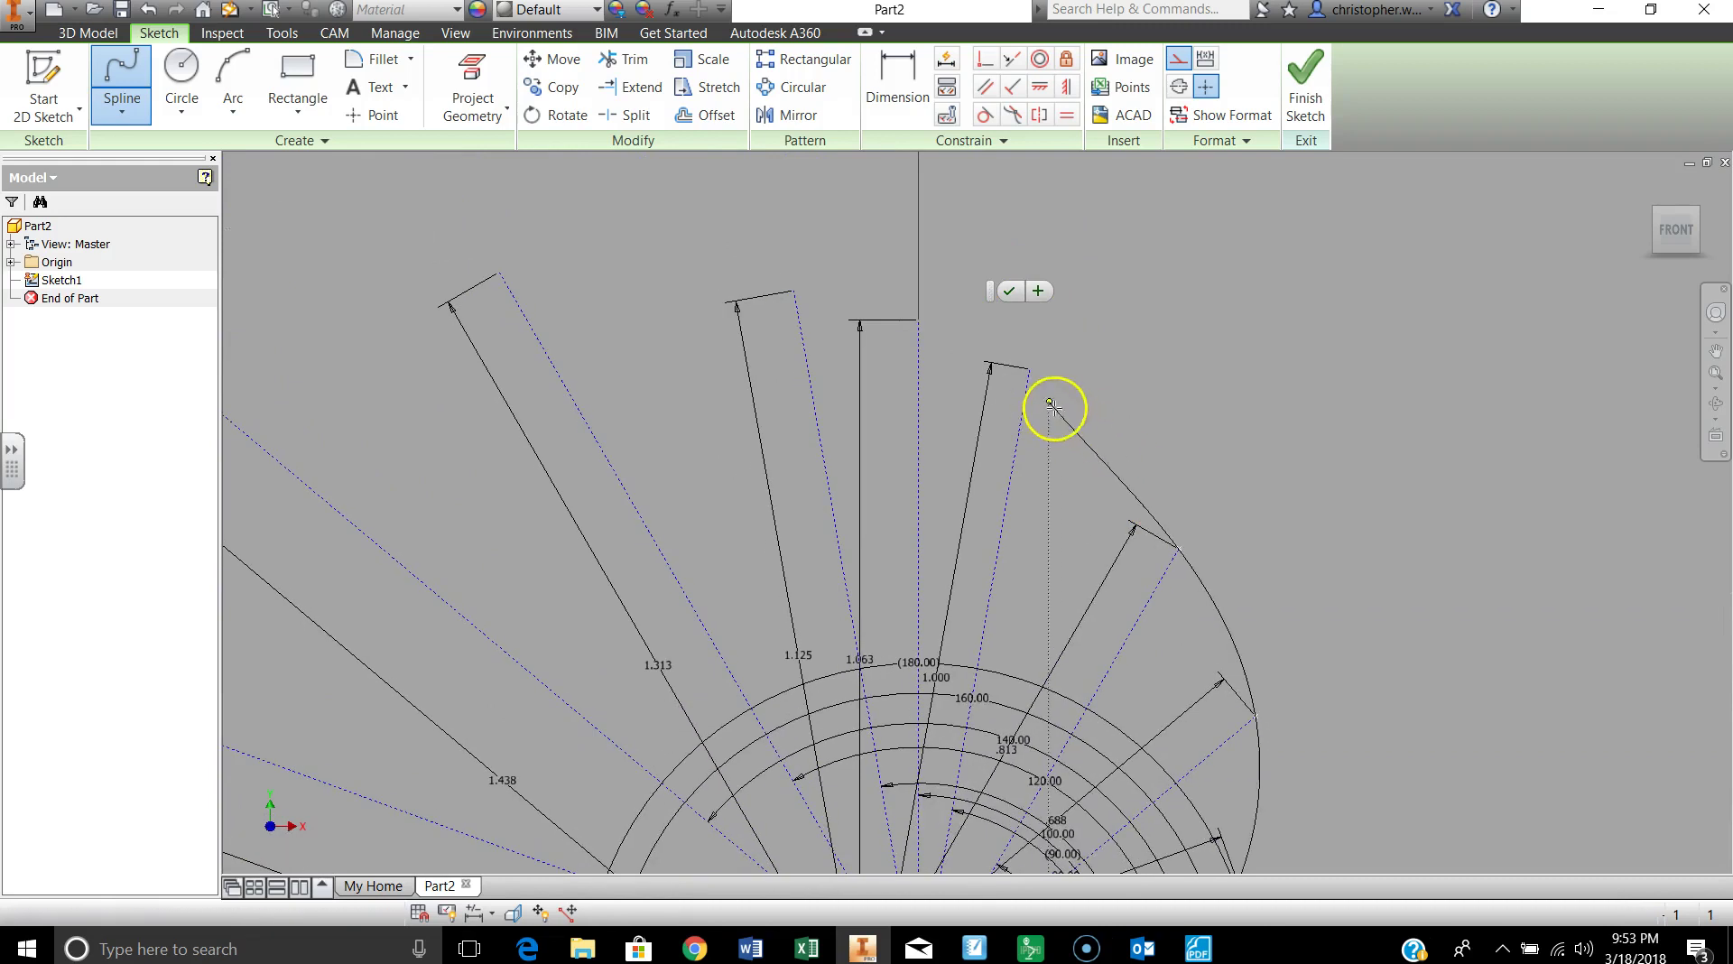
Continue the spline through the outer endpoints of the 80, 90, 100 and 120 degree construction lines
{"action": "left_click", "coordinate": [1025, 367]}
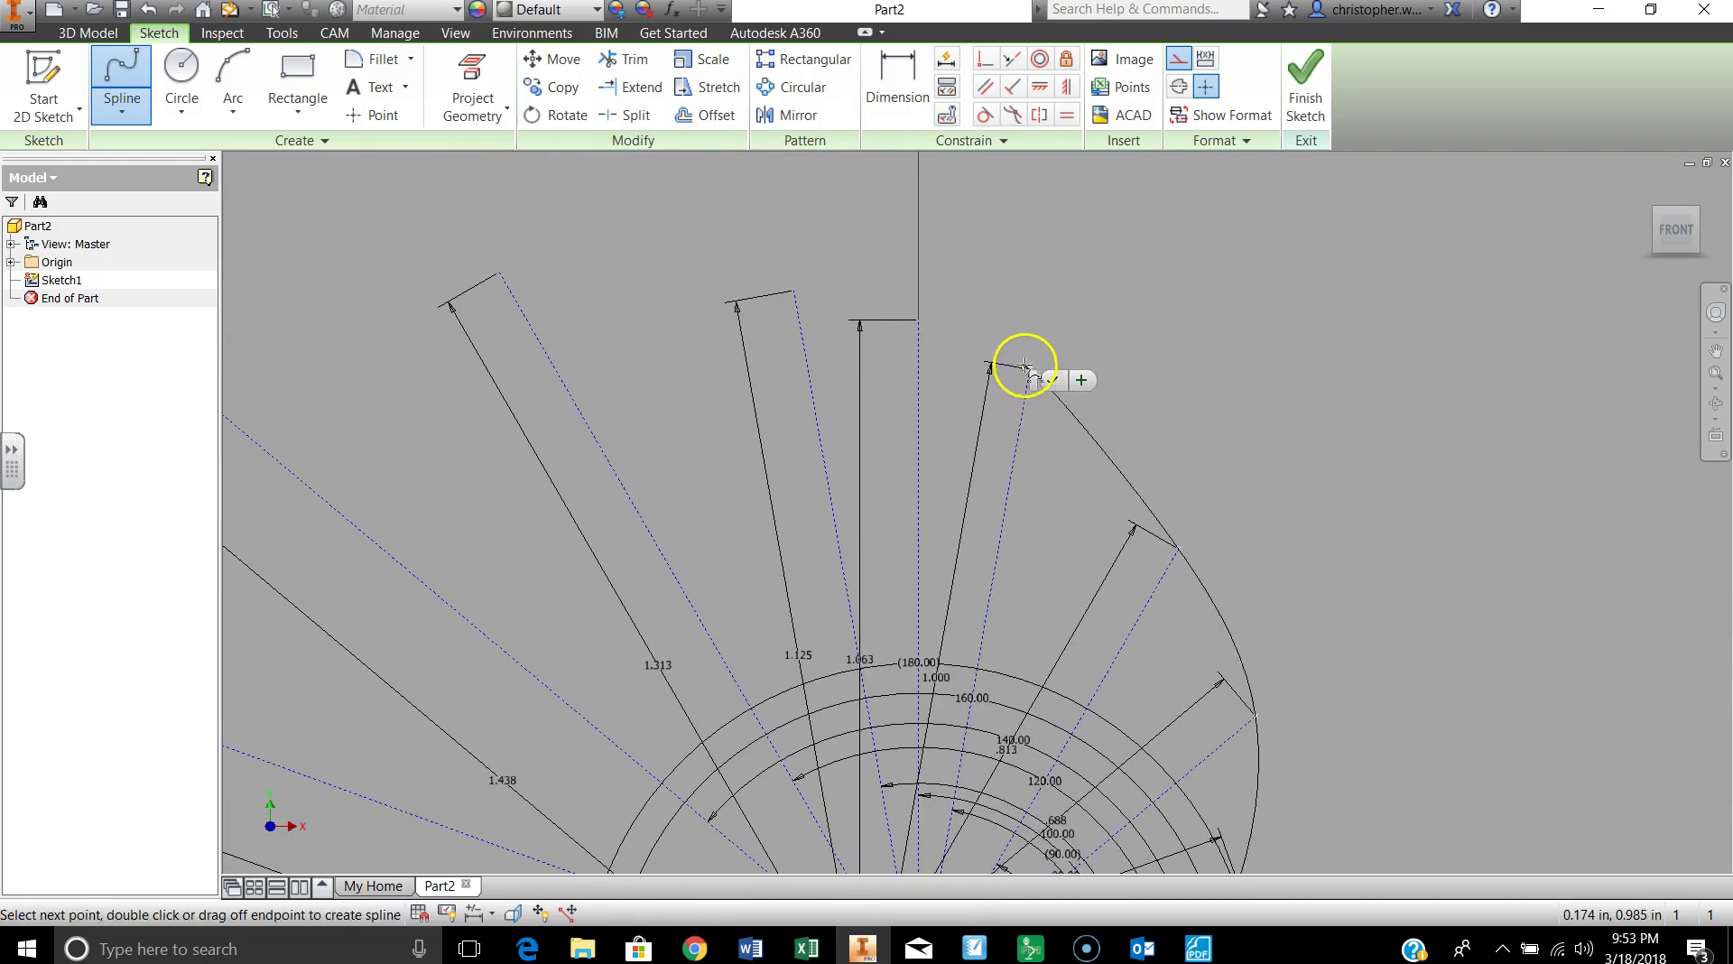
{"action": "left_click", "coordinate": [918, 318]}
{"action": "left_click", "coordinate": [794, 291]}
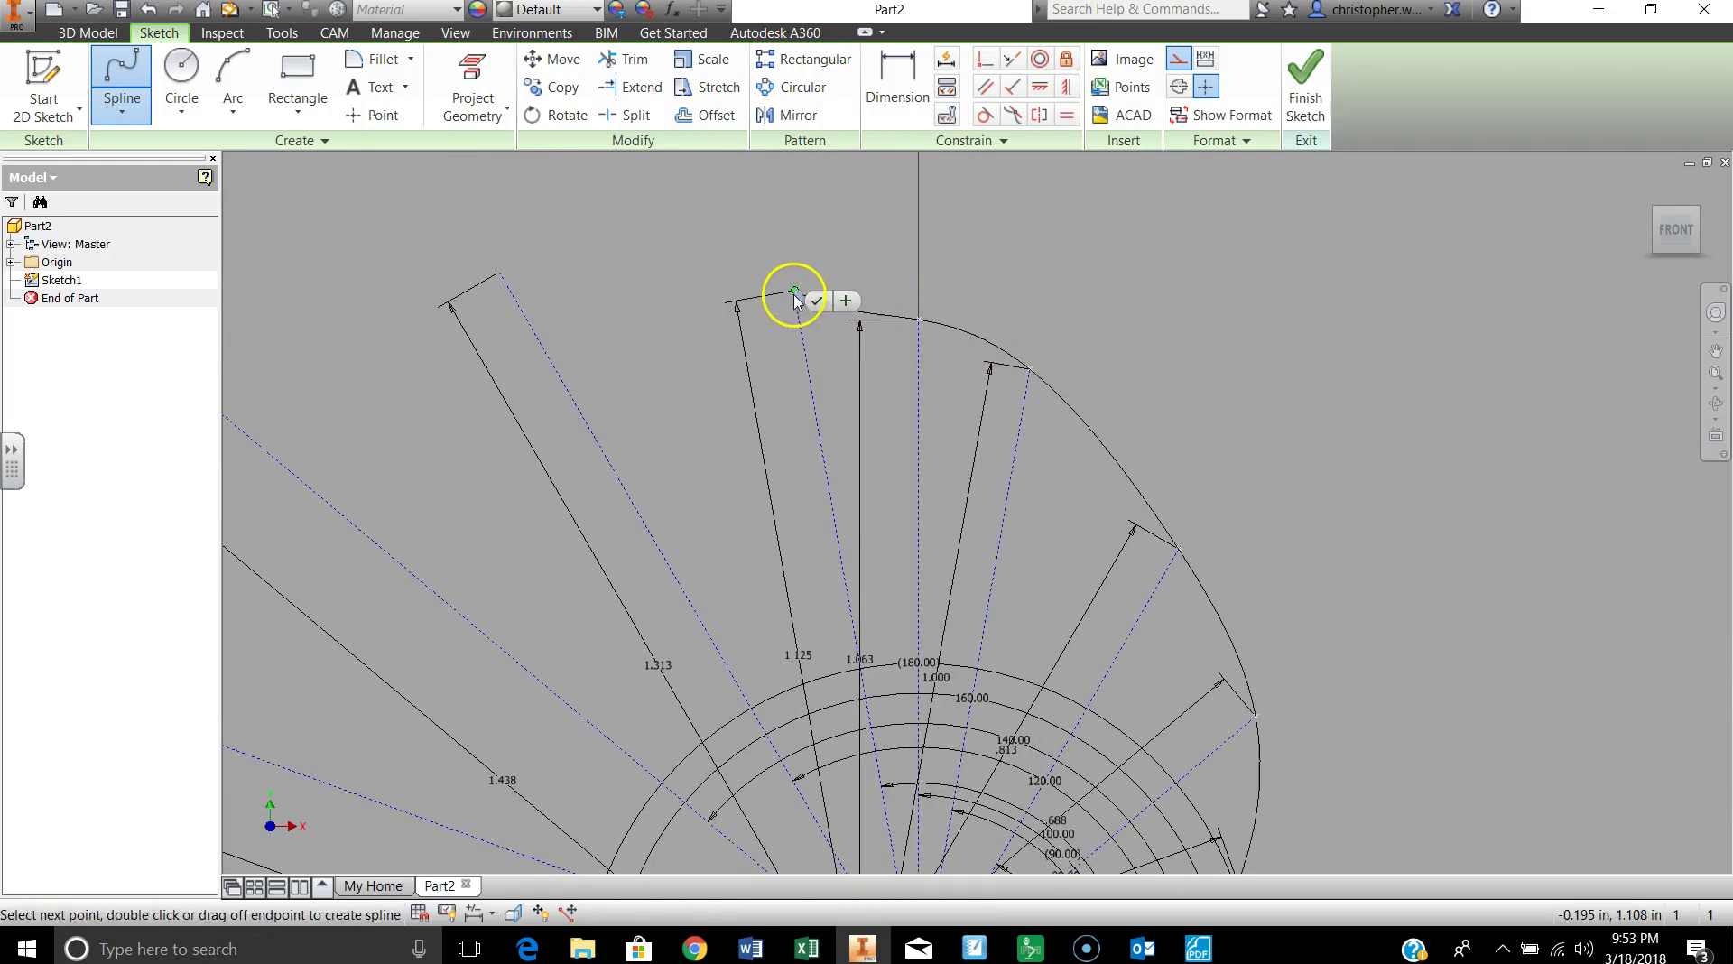
{"action": "left_click", "coordinate": [500, 273]}
Extend the spline through the outer endpoints of the 140 and 160 degree lines to the 180 degree line's endpoint
{"action": "mouse_move", "coordinate": [337, 398]}
{"action": "middle_mouse_down"}
{"action": "mouse_move", "coordinate": [317, 395]}
{"action": "mouse_move", "coordinate": [587, 317]}
{"action": "middle_mouse_up"}
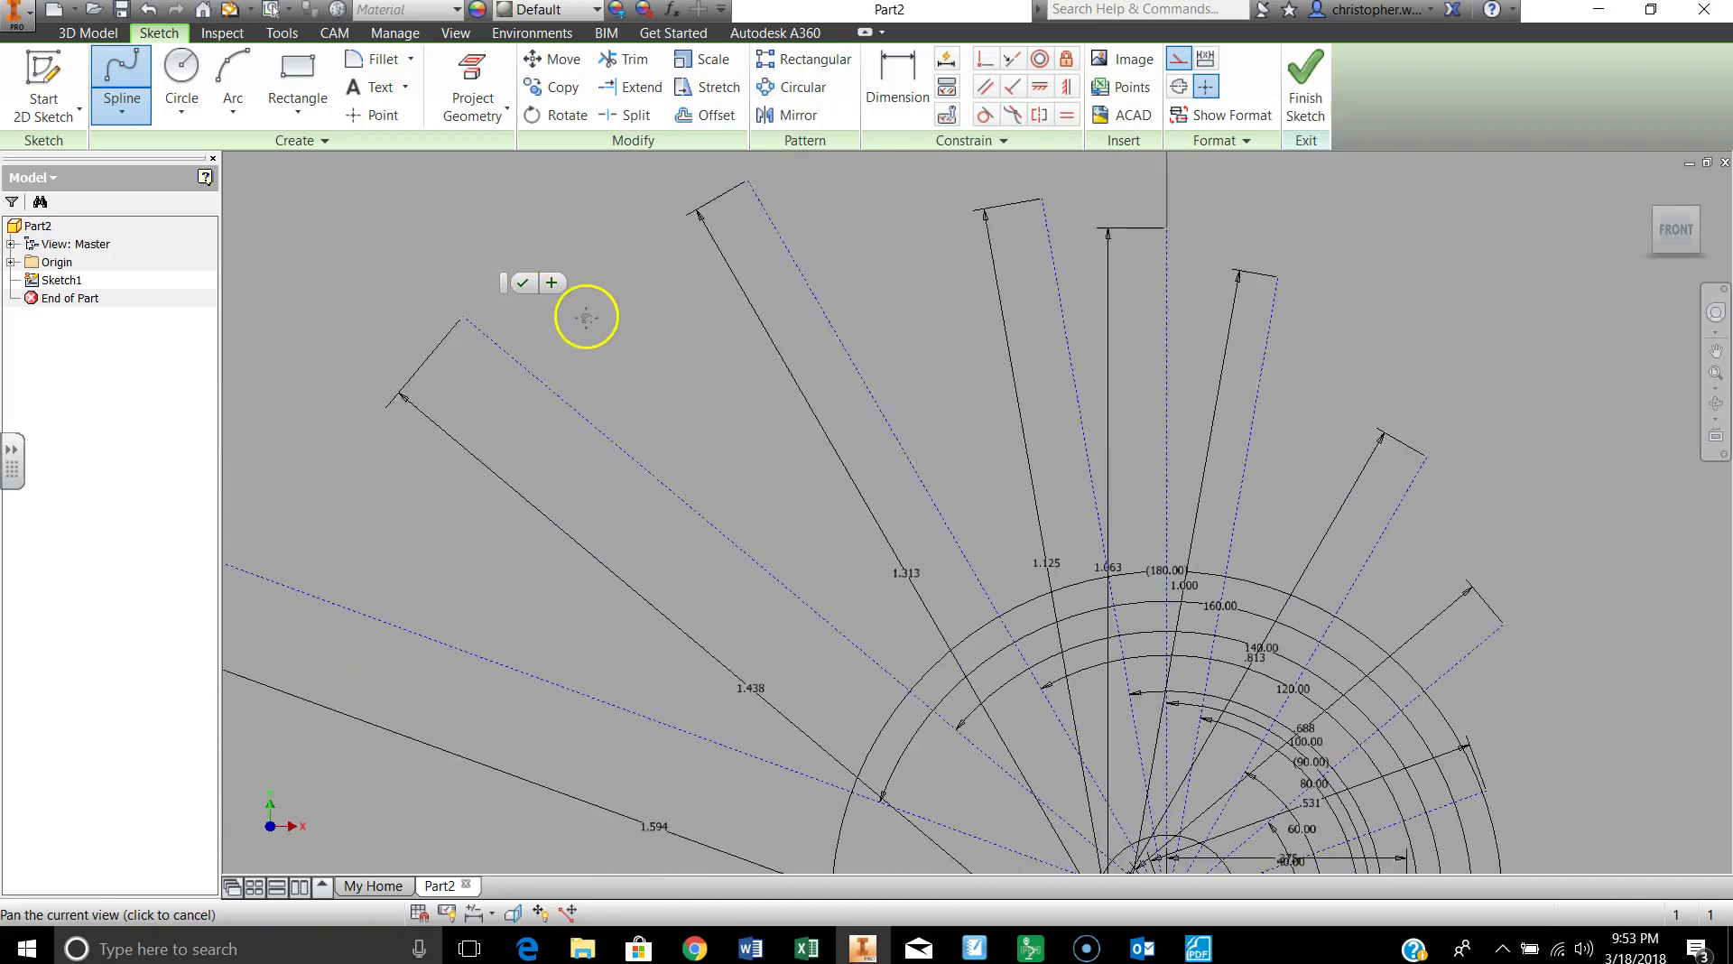
{"action": "left_click", "coordinate": [488, 325]}
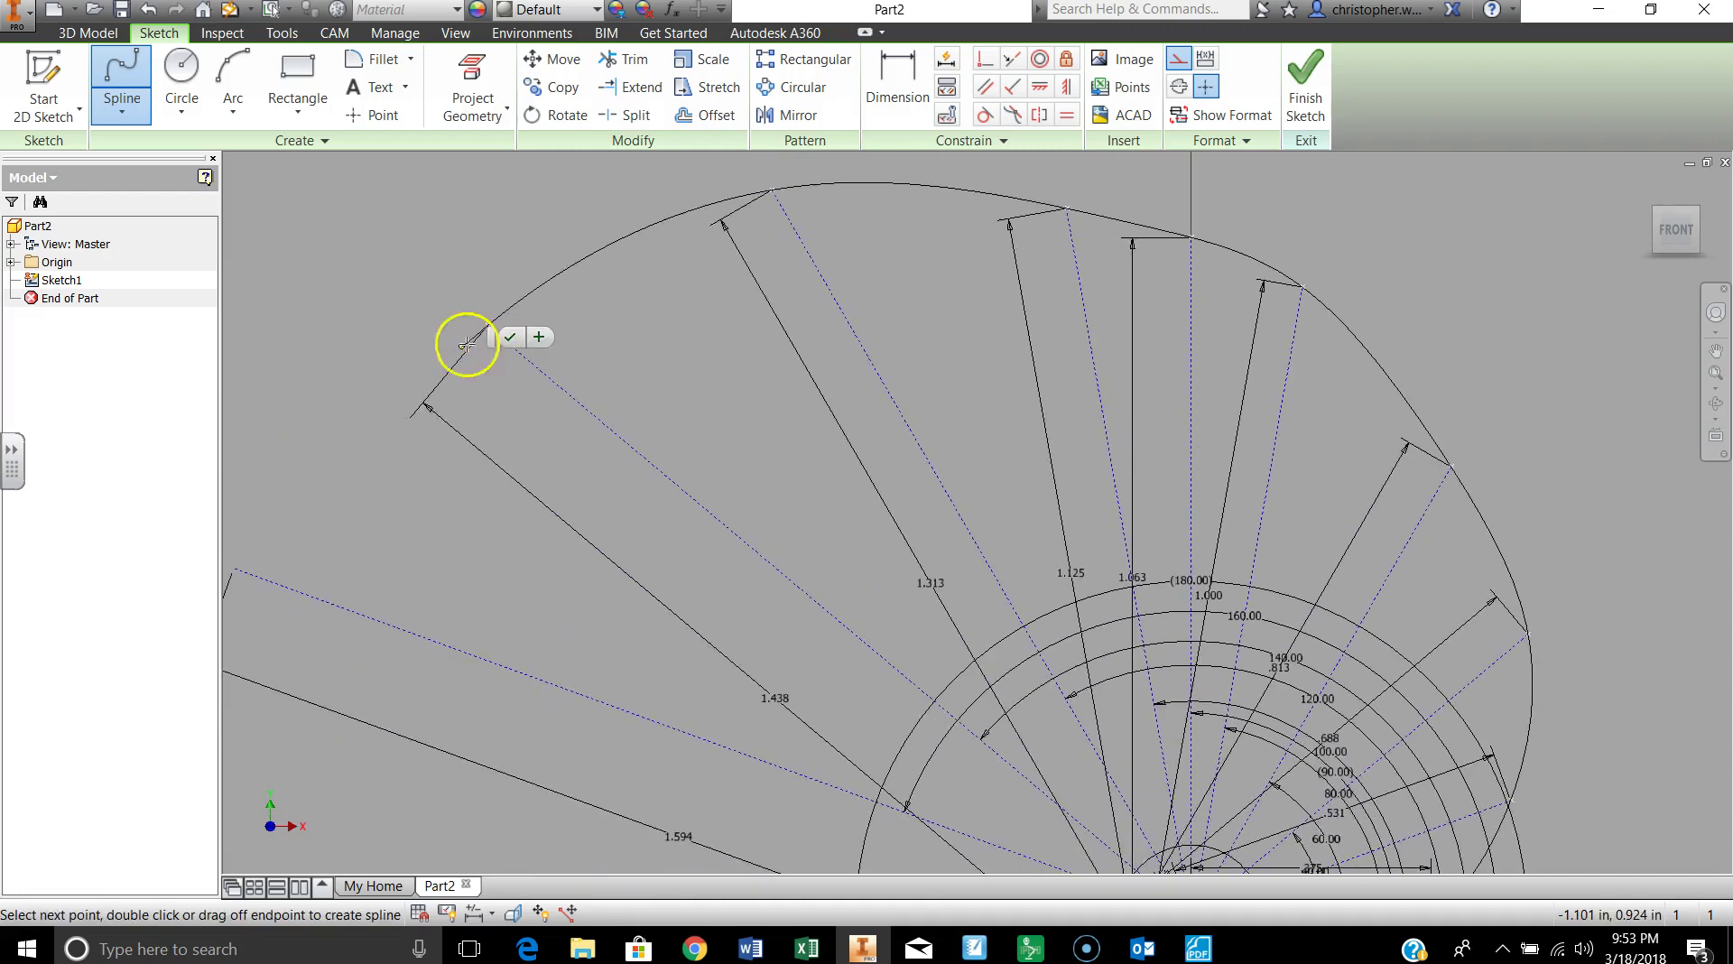
{"action": "left_click", "coordinate": [234, 568]}
{"action": "middle_click_drag", "start_coordinate": [298, 518], "coordinate": [506, 240]}
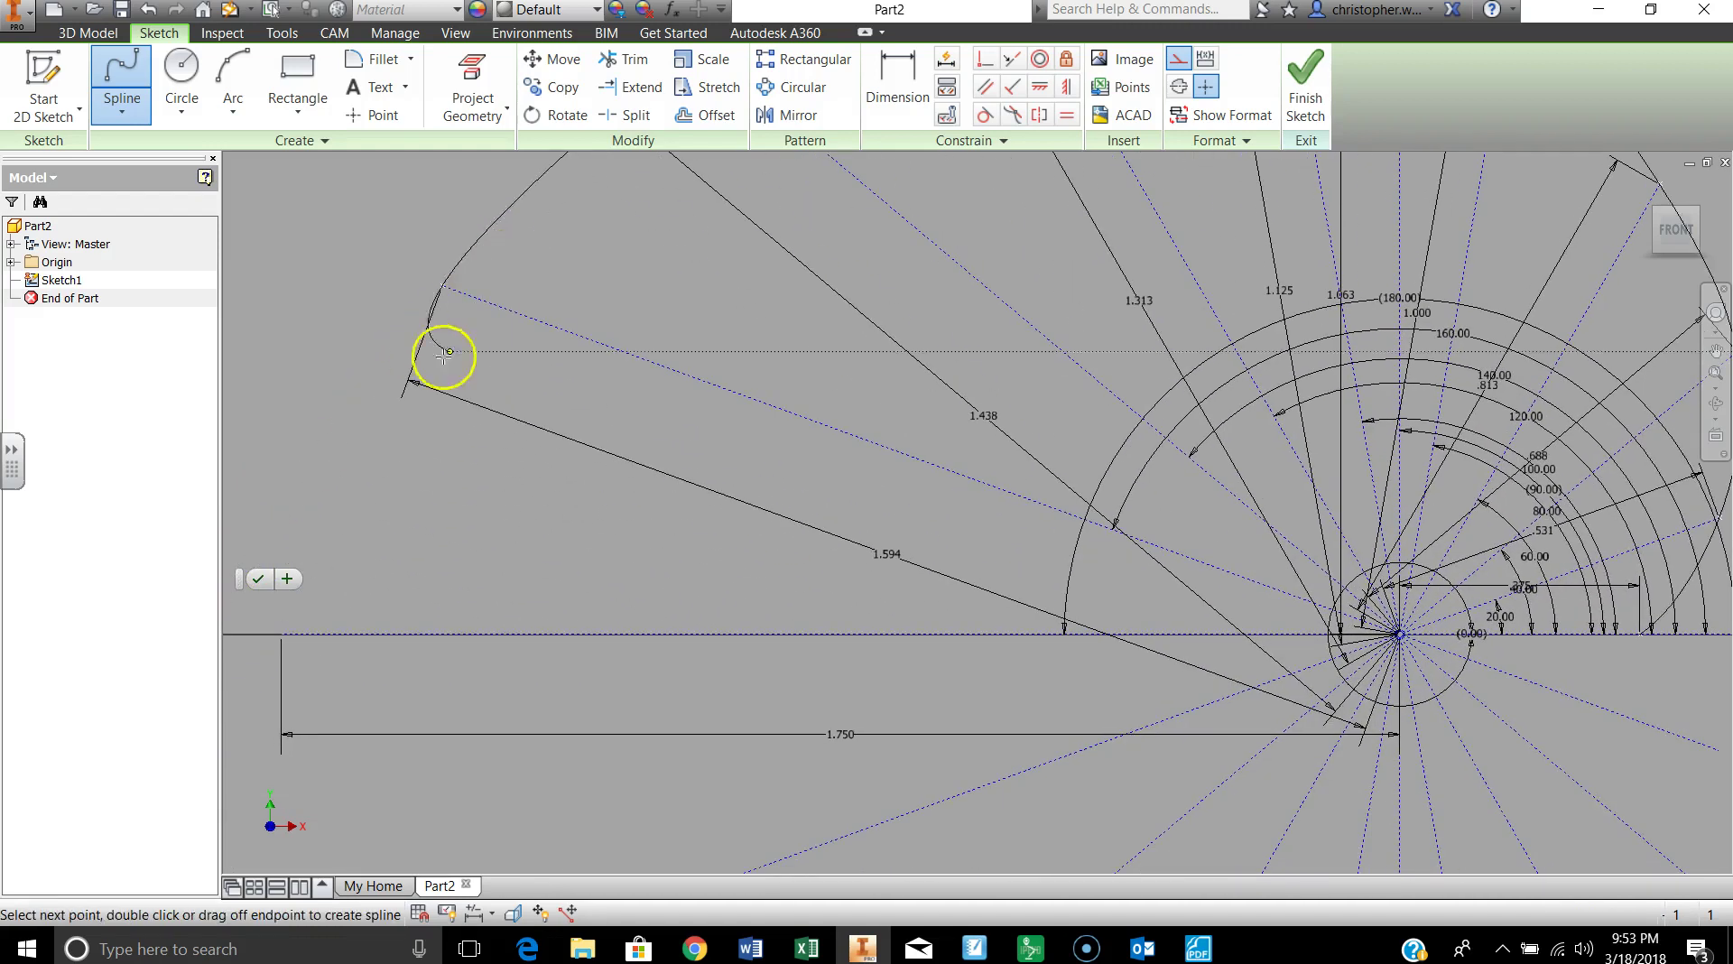
{"action": "left_click", "coordinate": [281, 634]}
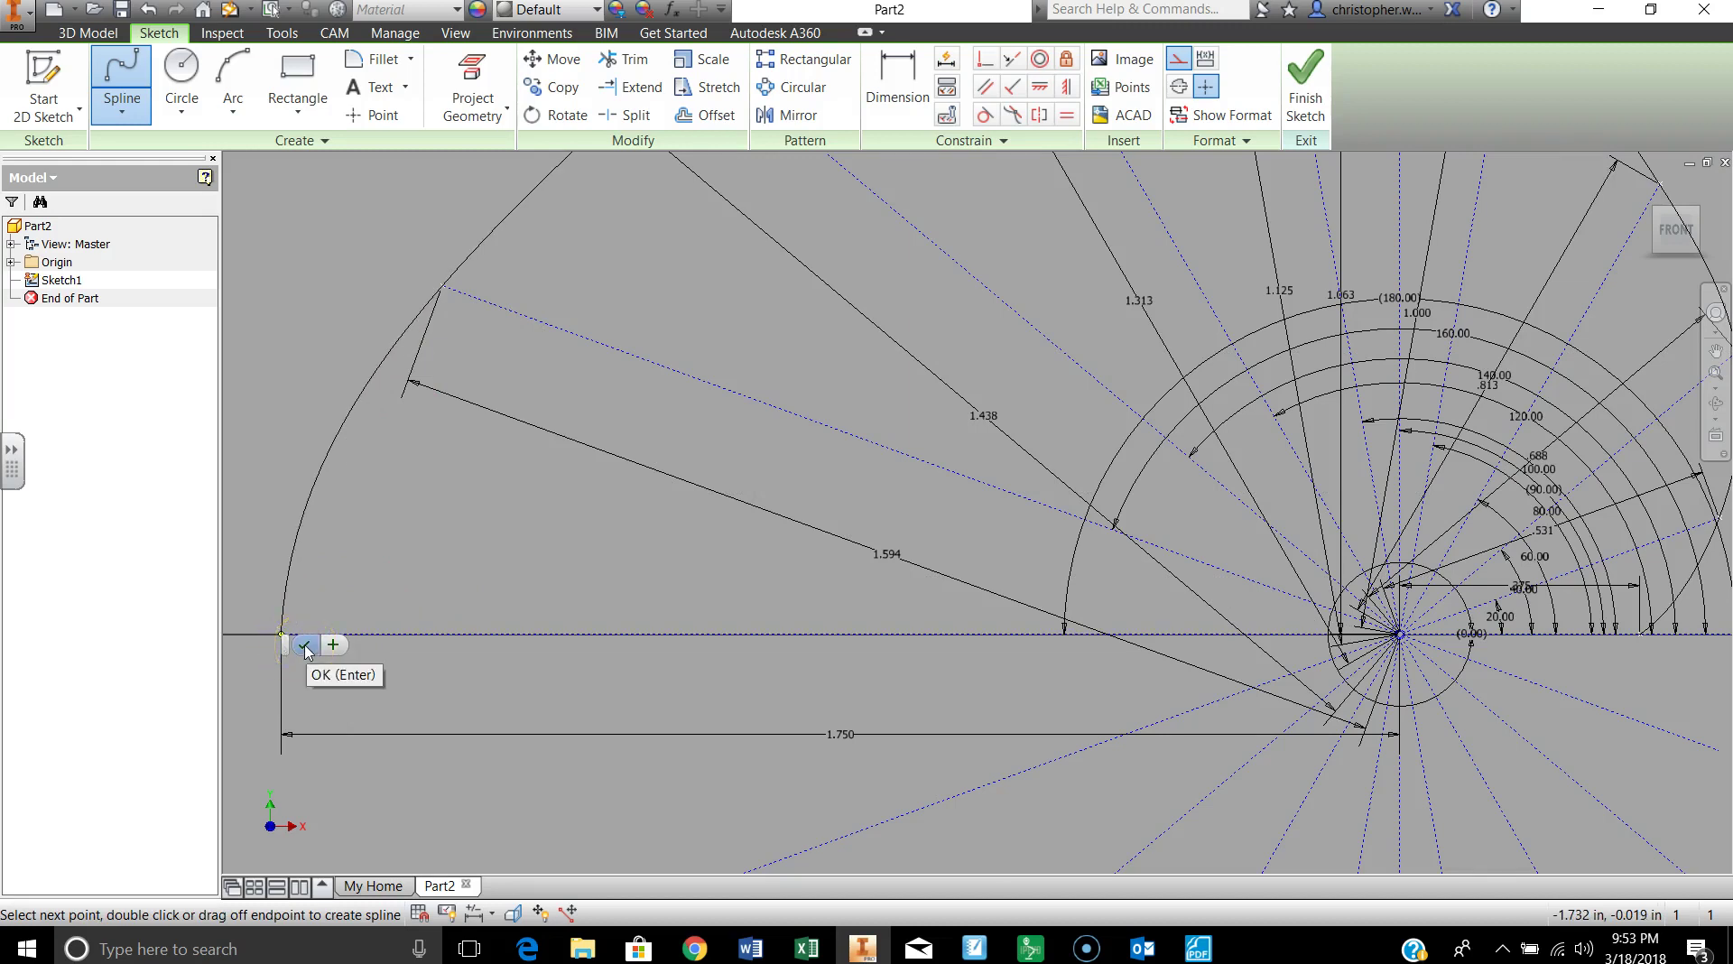
Finish the upper cam spline and switch it from construction to regular geometry
{"action": "left_click", "coordinate": [305, 647]}
{"action": "left_click", "coordinate": [533, 571]}
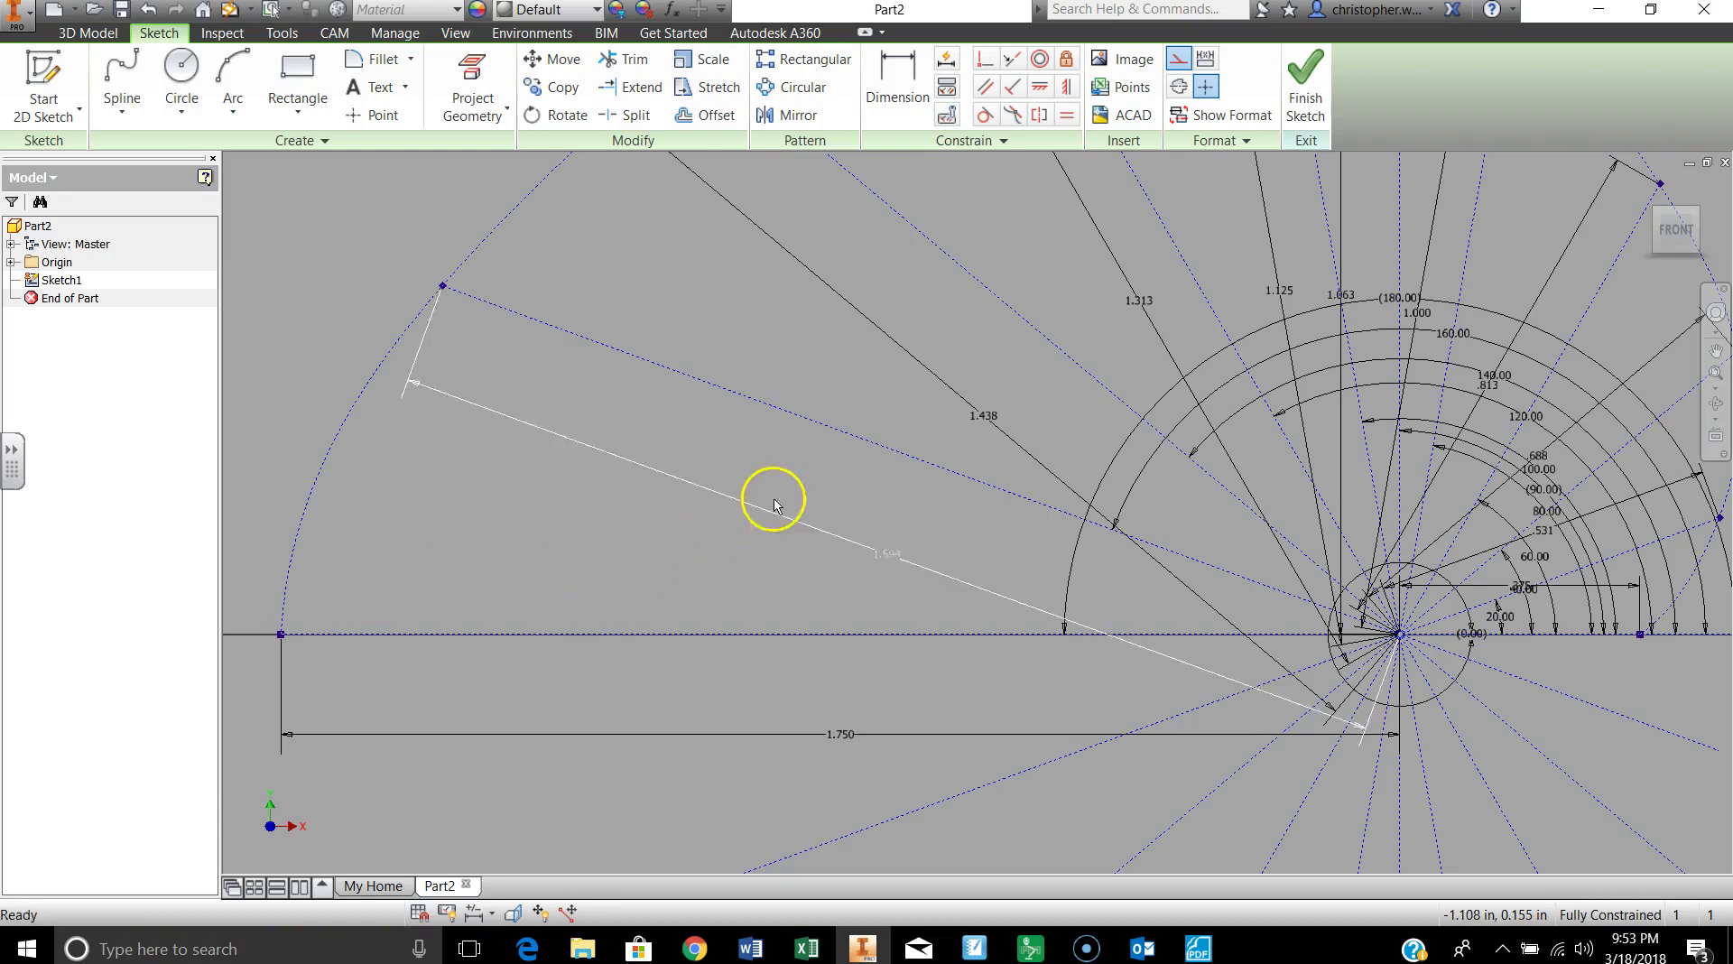
{"action": "left_click", "coordinate": [1178, 59]}
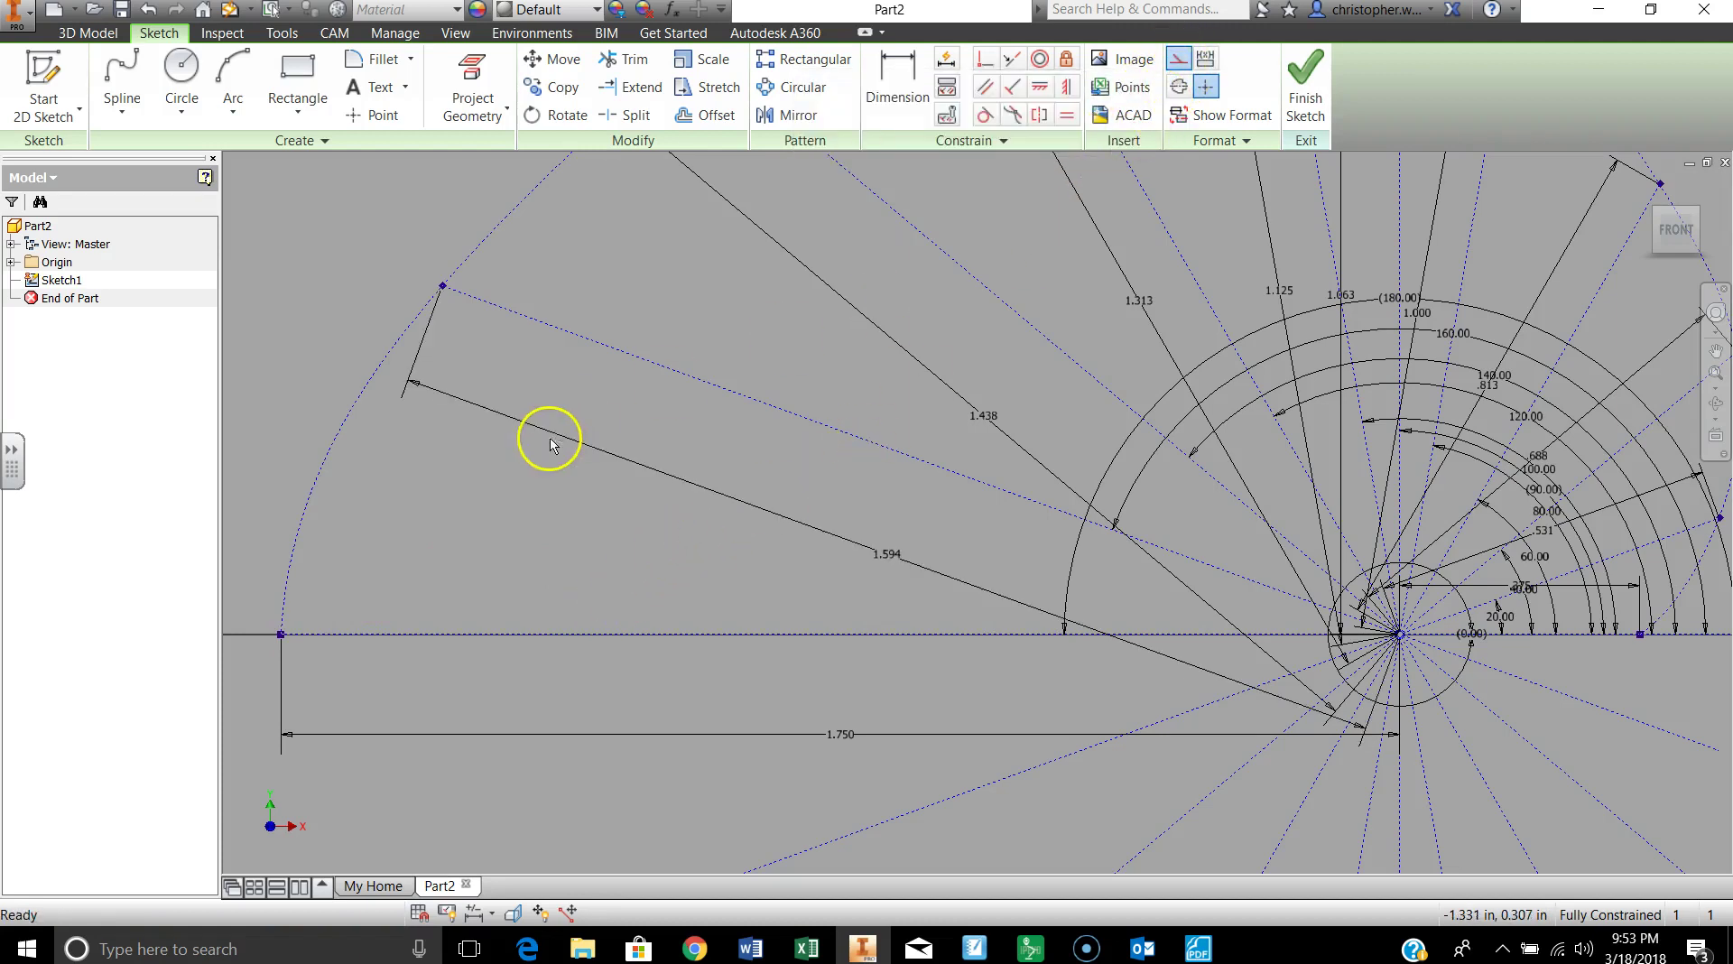
{"action": "right_click", "coordinate": [303, 518]}
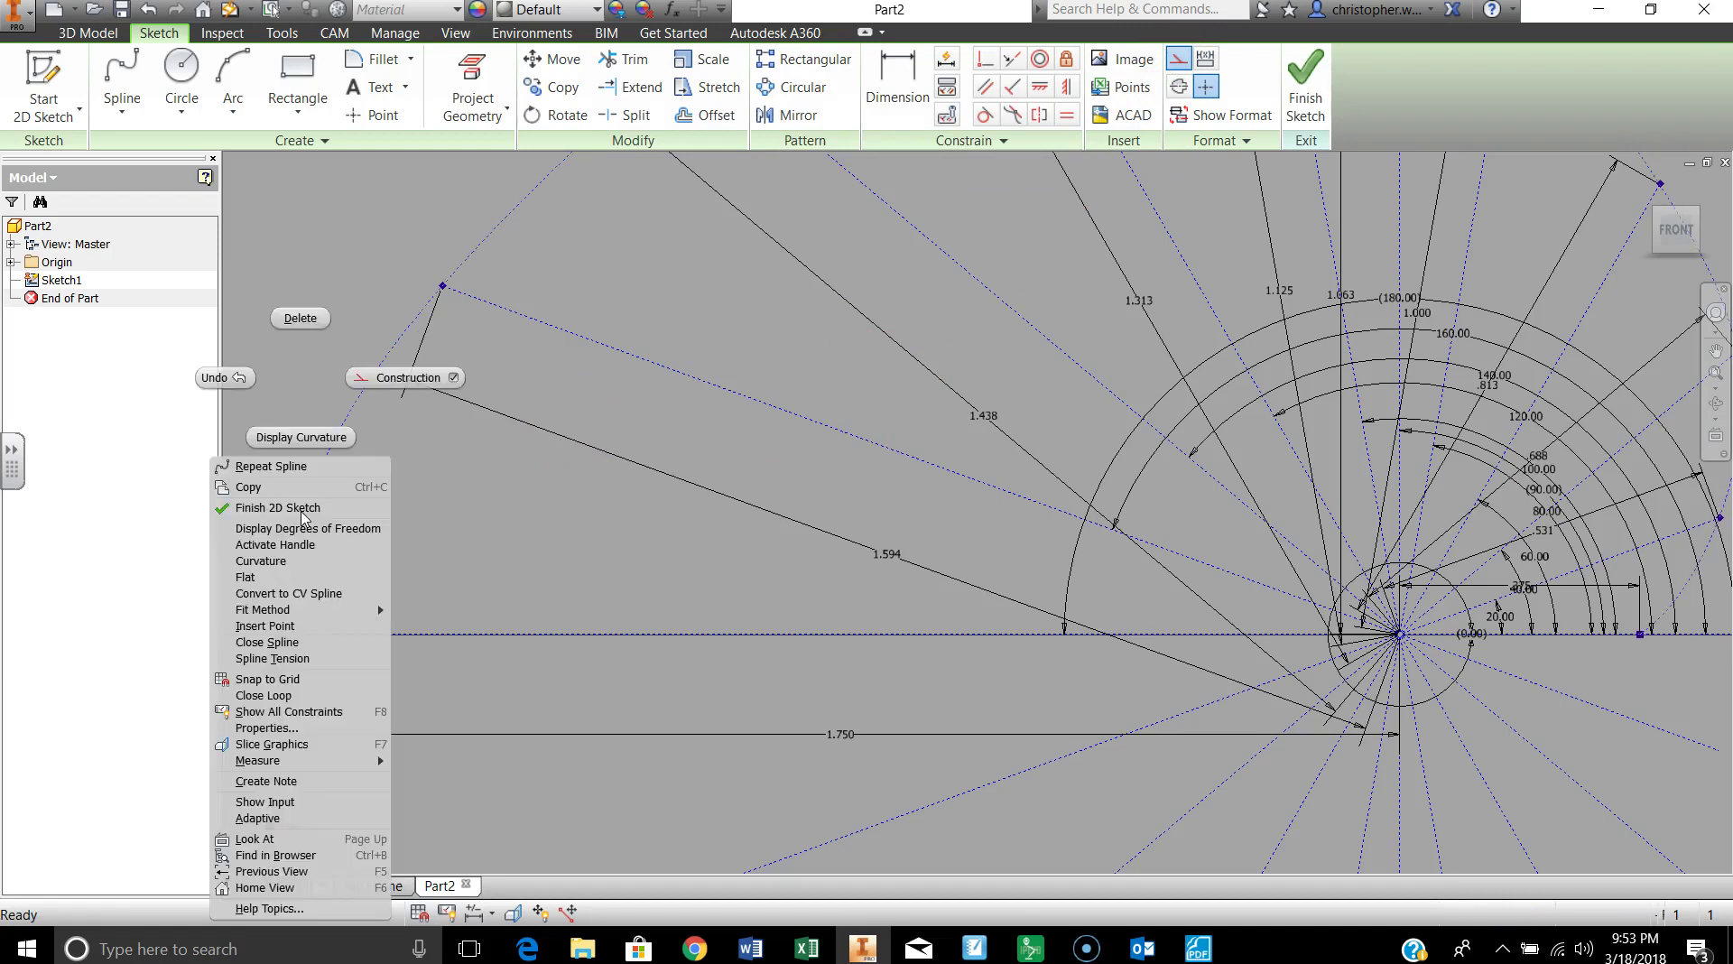
{"action": "left_click", "coordinate": [401, 393]}
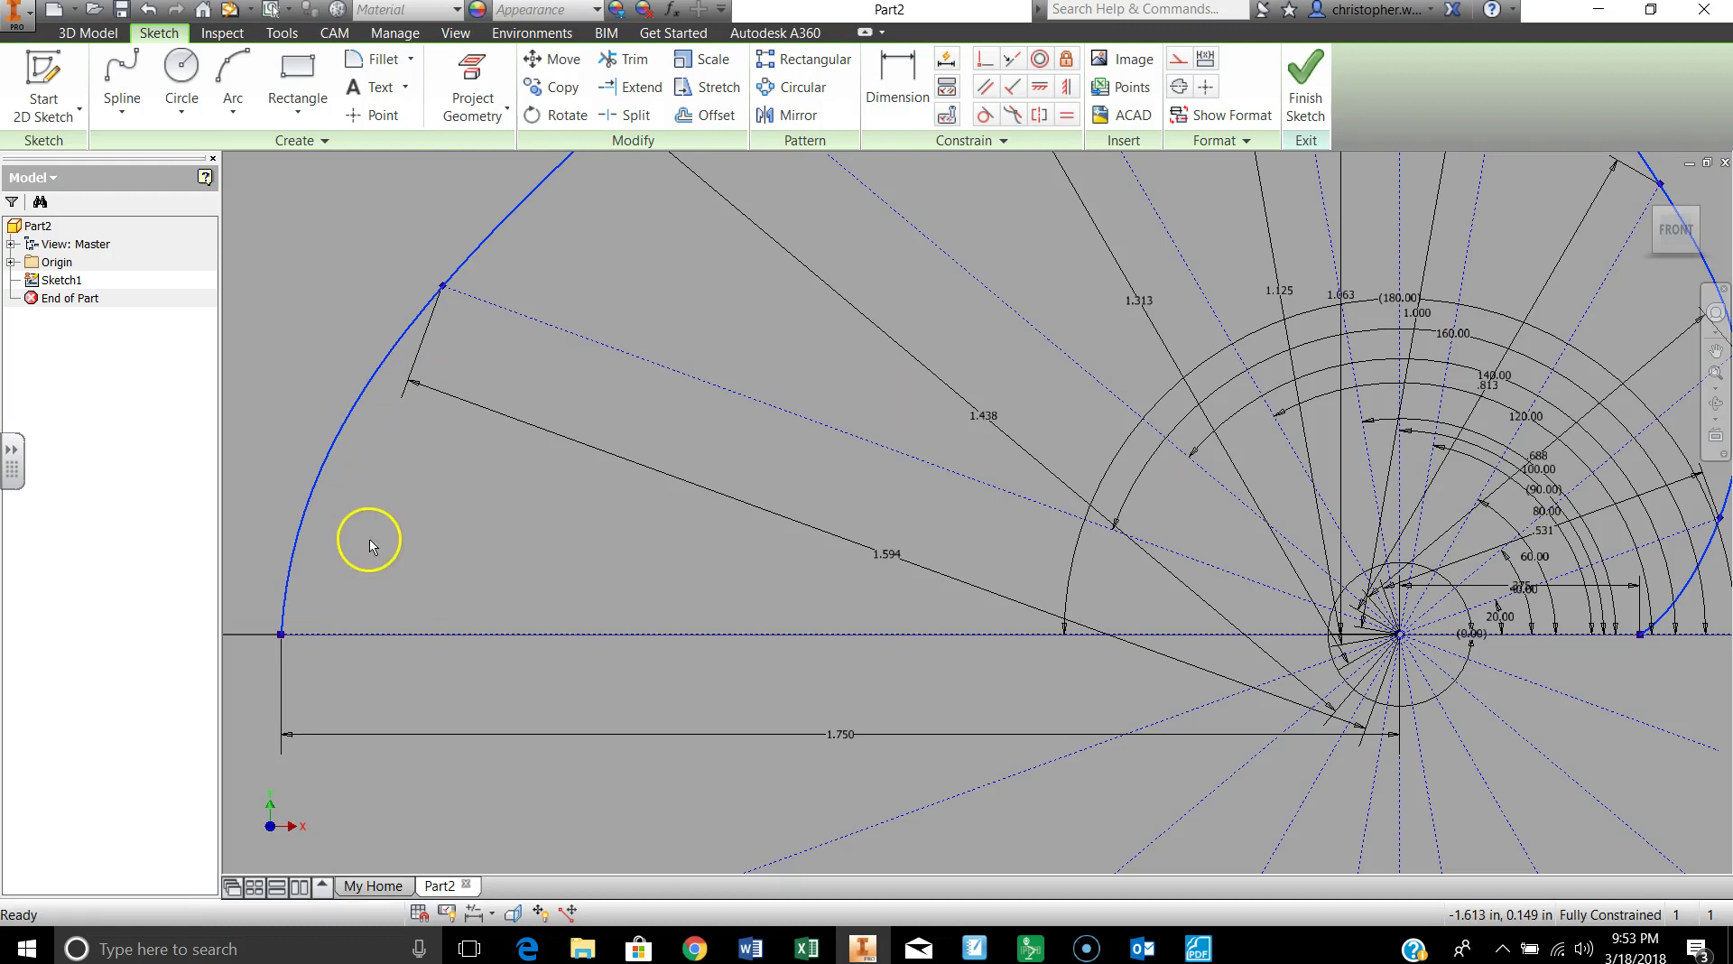
{"action": "scroll", "coordinate": [410, 650], "scroll_direction": "down", "scroll_amount": 4}
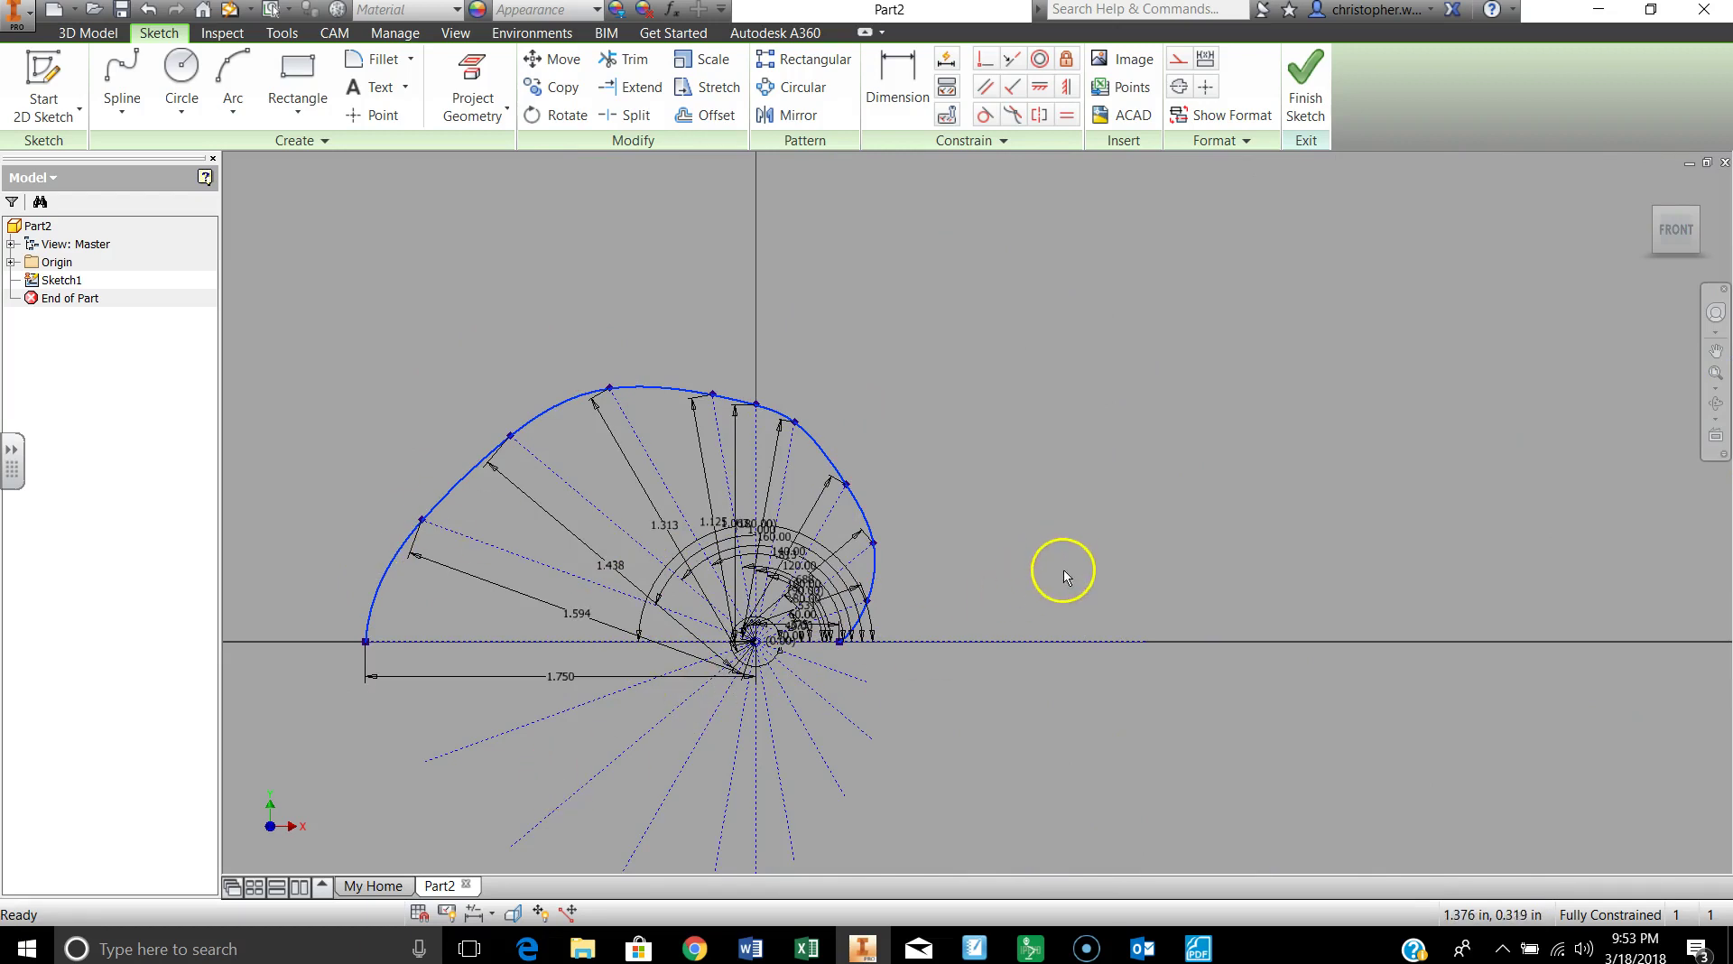
{"action": "mouse_move", "coordinate": [1063, 574]}
{"action": "left_mouse_down"}
{"action": "mouse_move", "coordinate": [1192, 395]}
{"action": "mouse_move", "coordinate": [1258, 356]}
{"action": "mouse_move", "coordinate": [1269, 385]}
{"action": "left_mouse_up"}
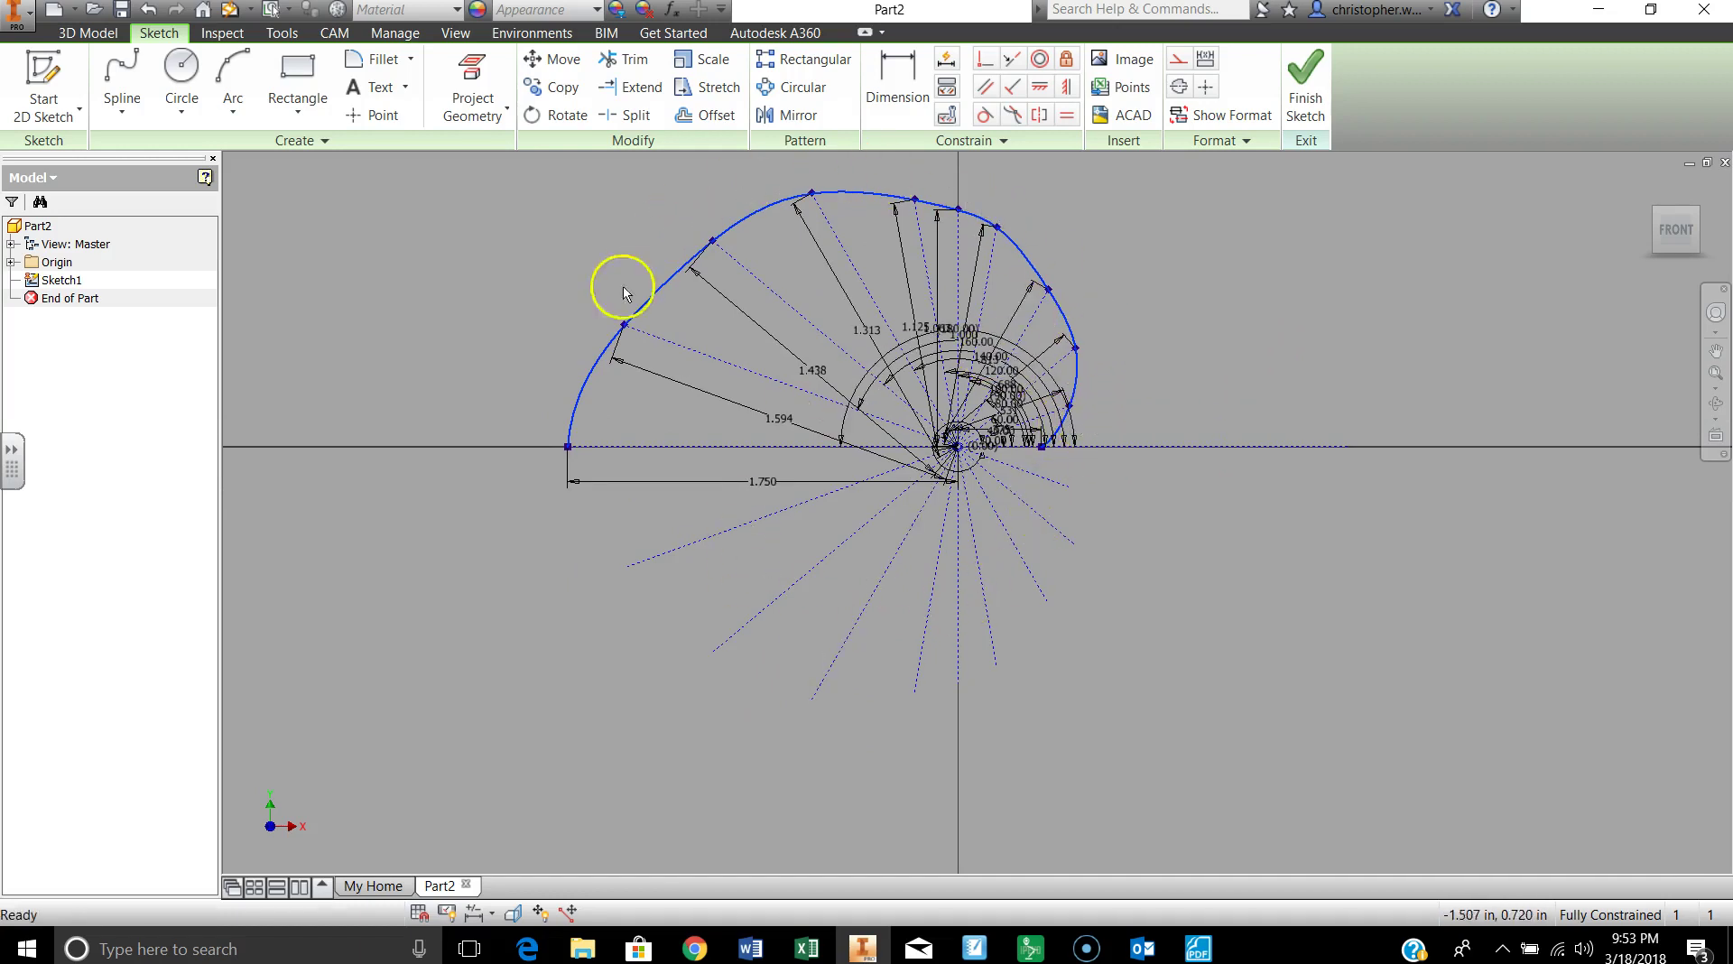
{"action": "left_click", "coordinate": [796, 117]}
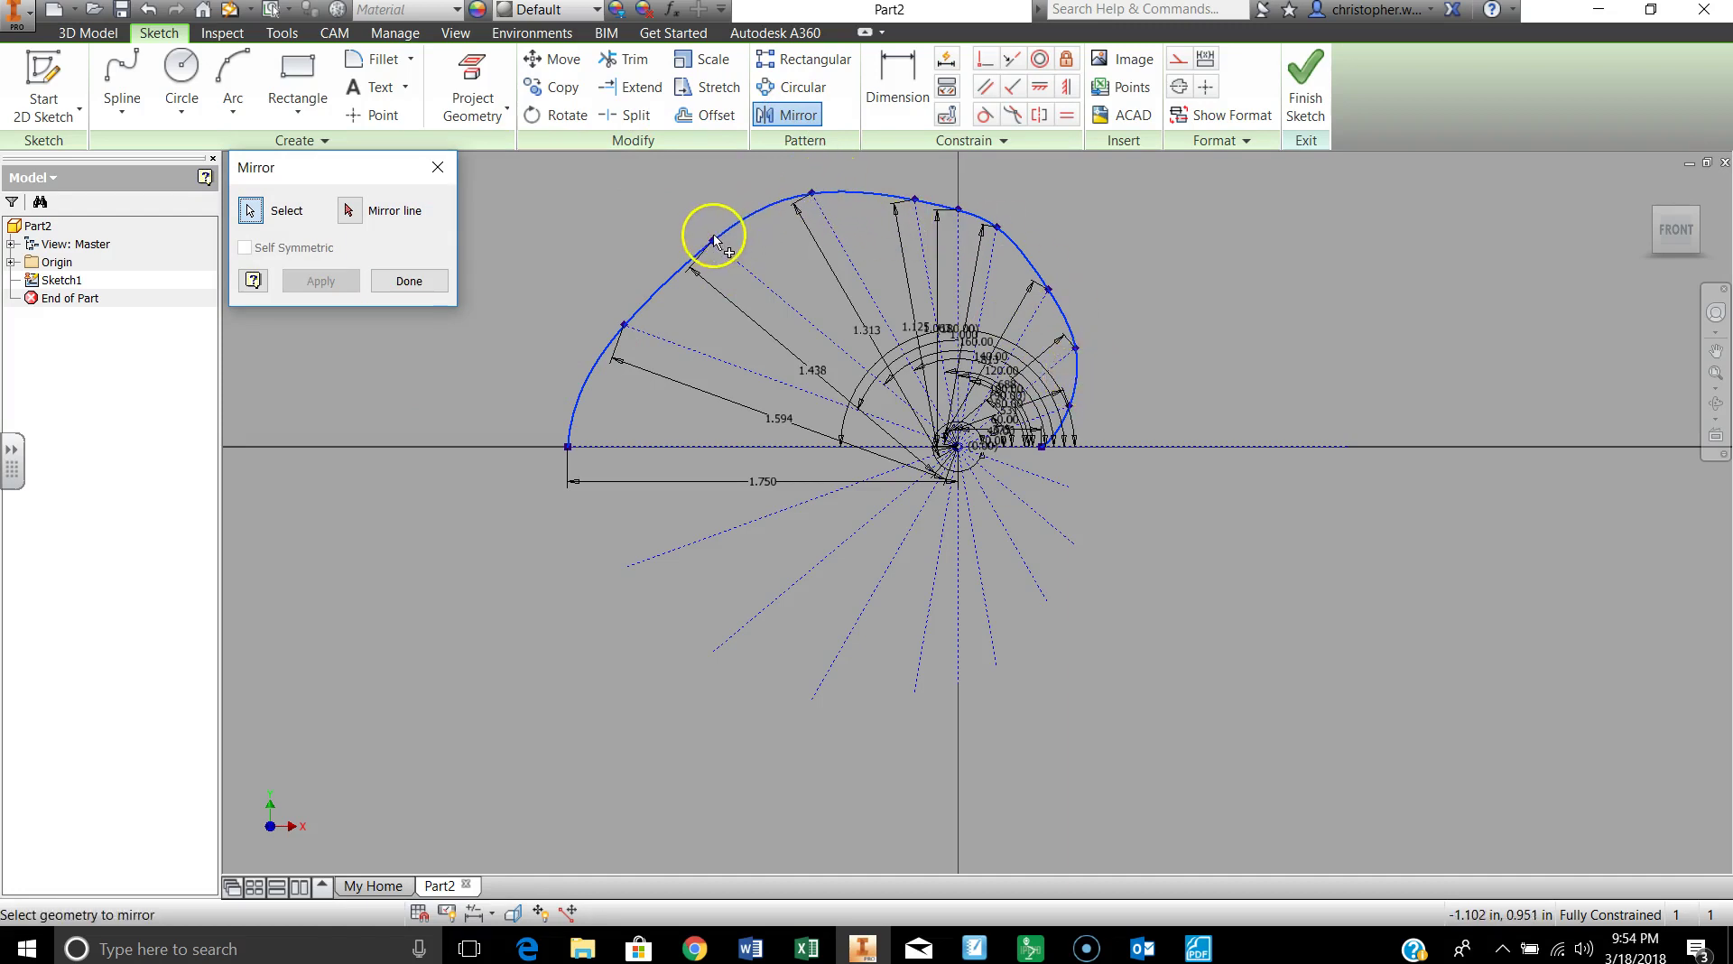
{"action": "left_click", "coordinate": [659, 289]}
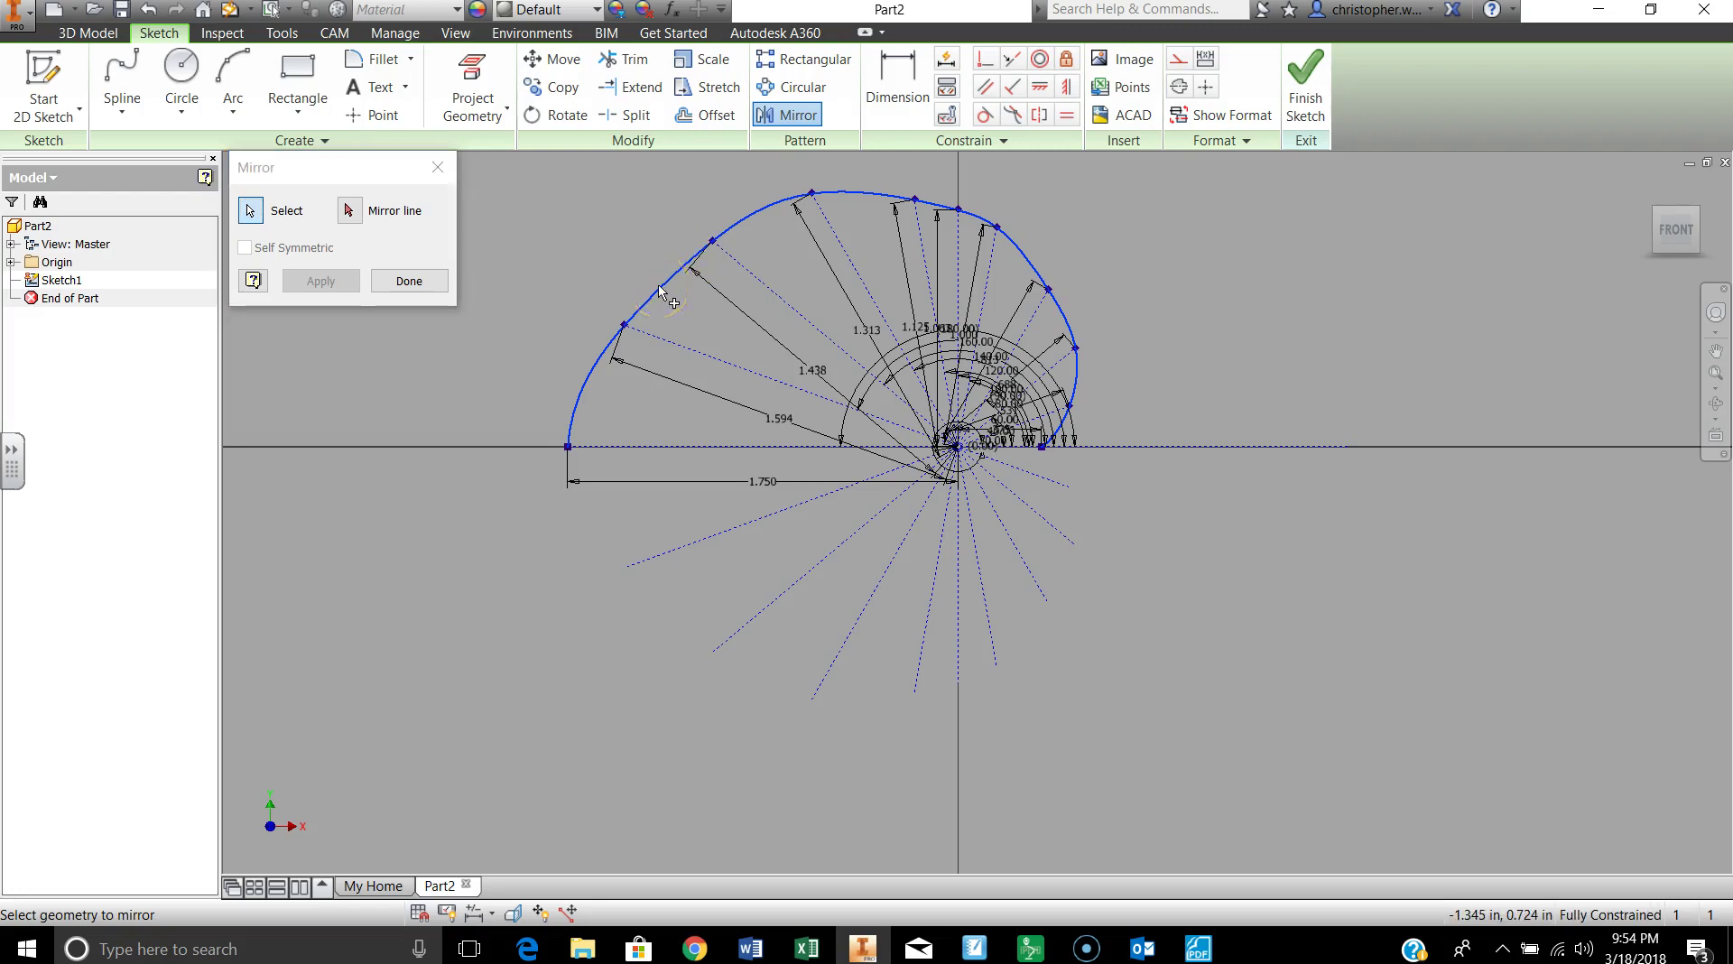
{"action": "left_click", "coordinate": [437, 167]}
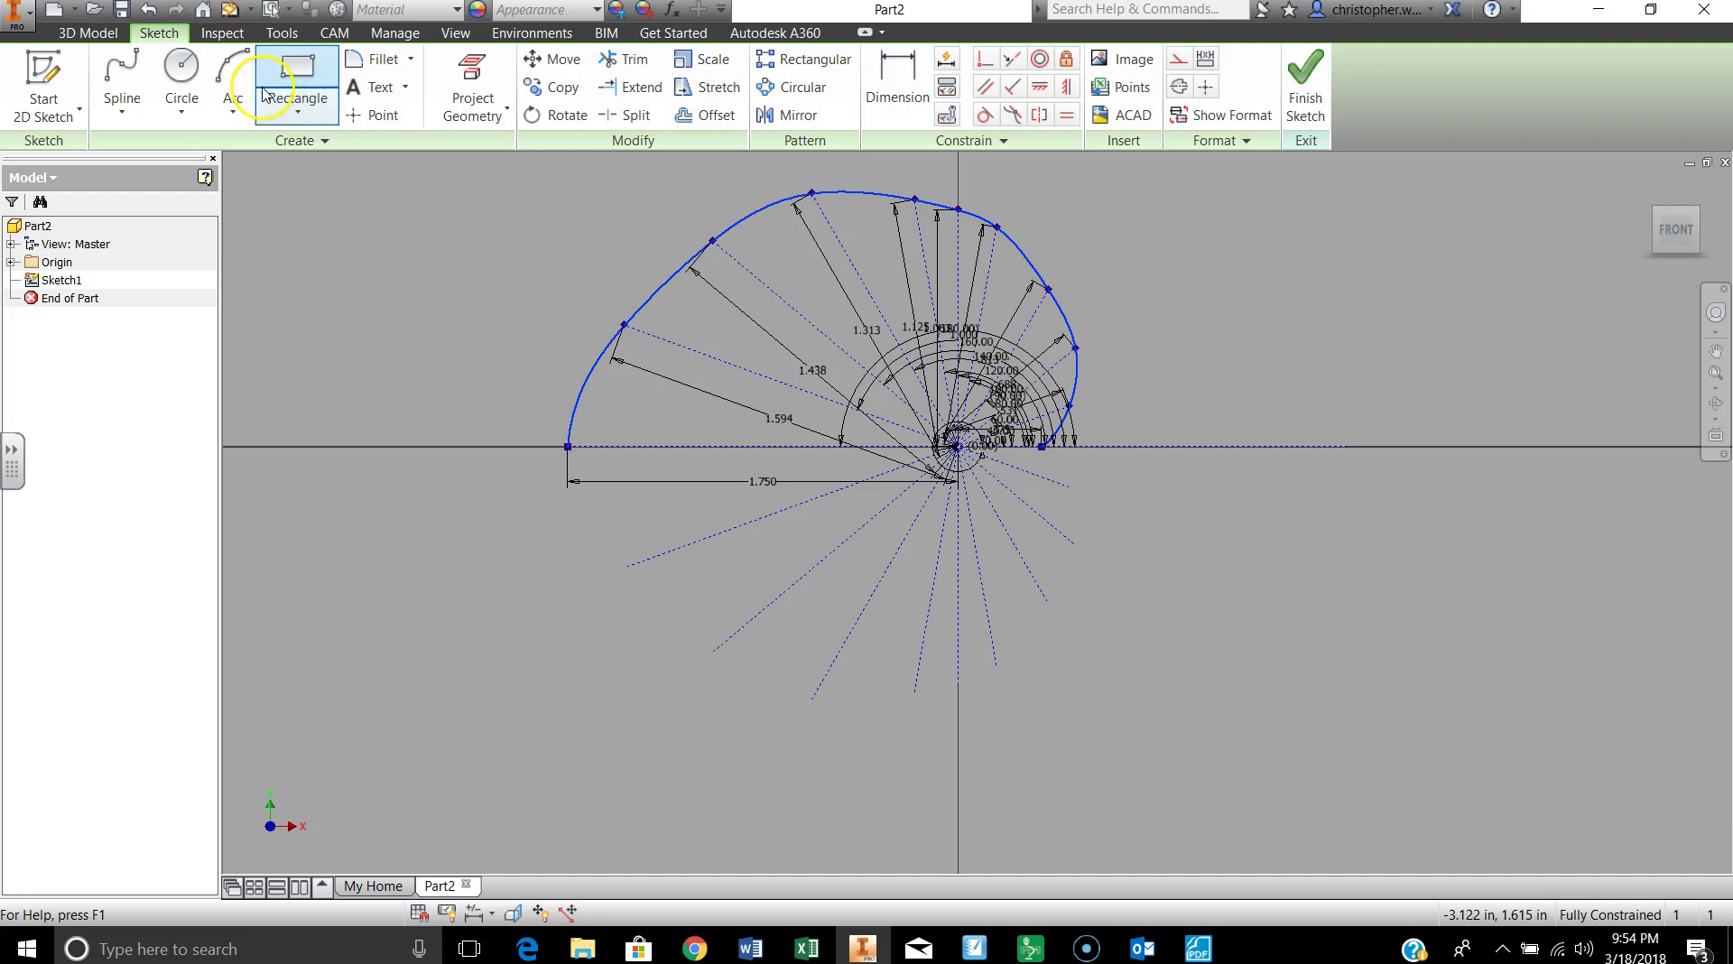
Try a spline from the 180 degree endpoint through all mirrored line endpoints, including the vertical one, to the 0.375 in endpoint, and undo it
{"action": "left_click", "coordinate": [123, 79]}
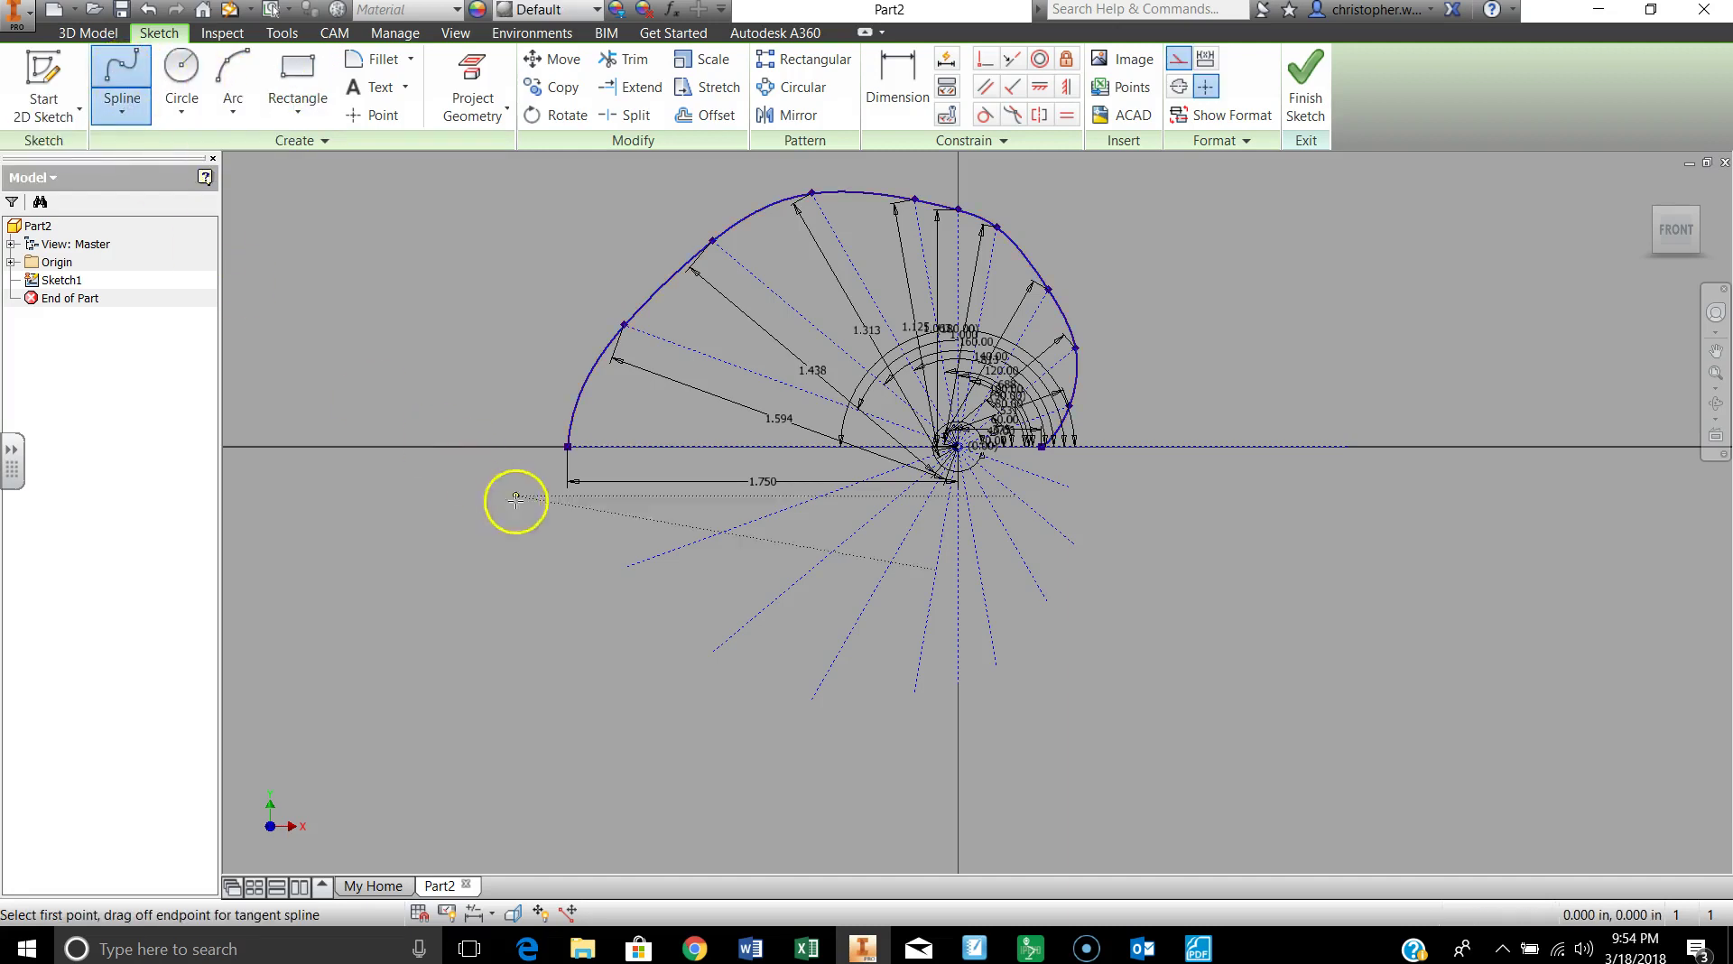
{"action": "left_click", "coordinate": [568, 446]}
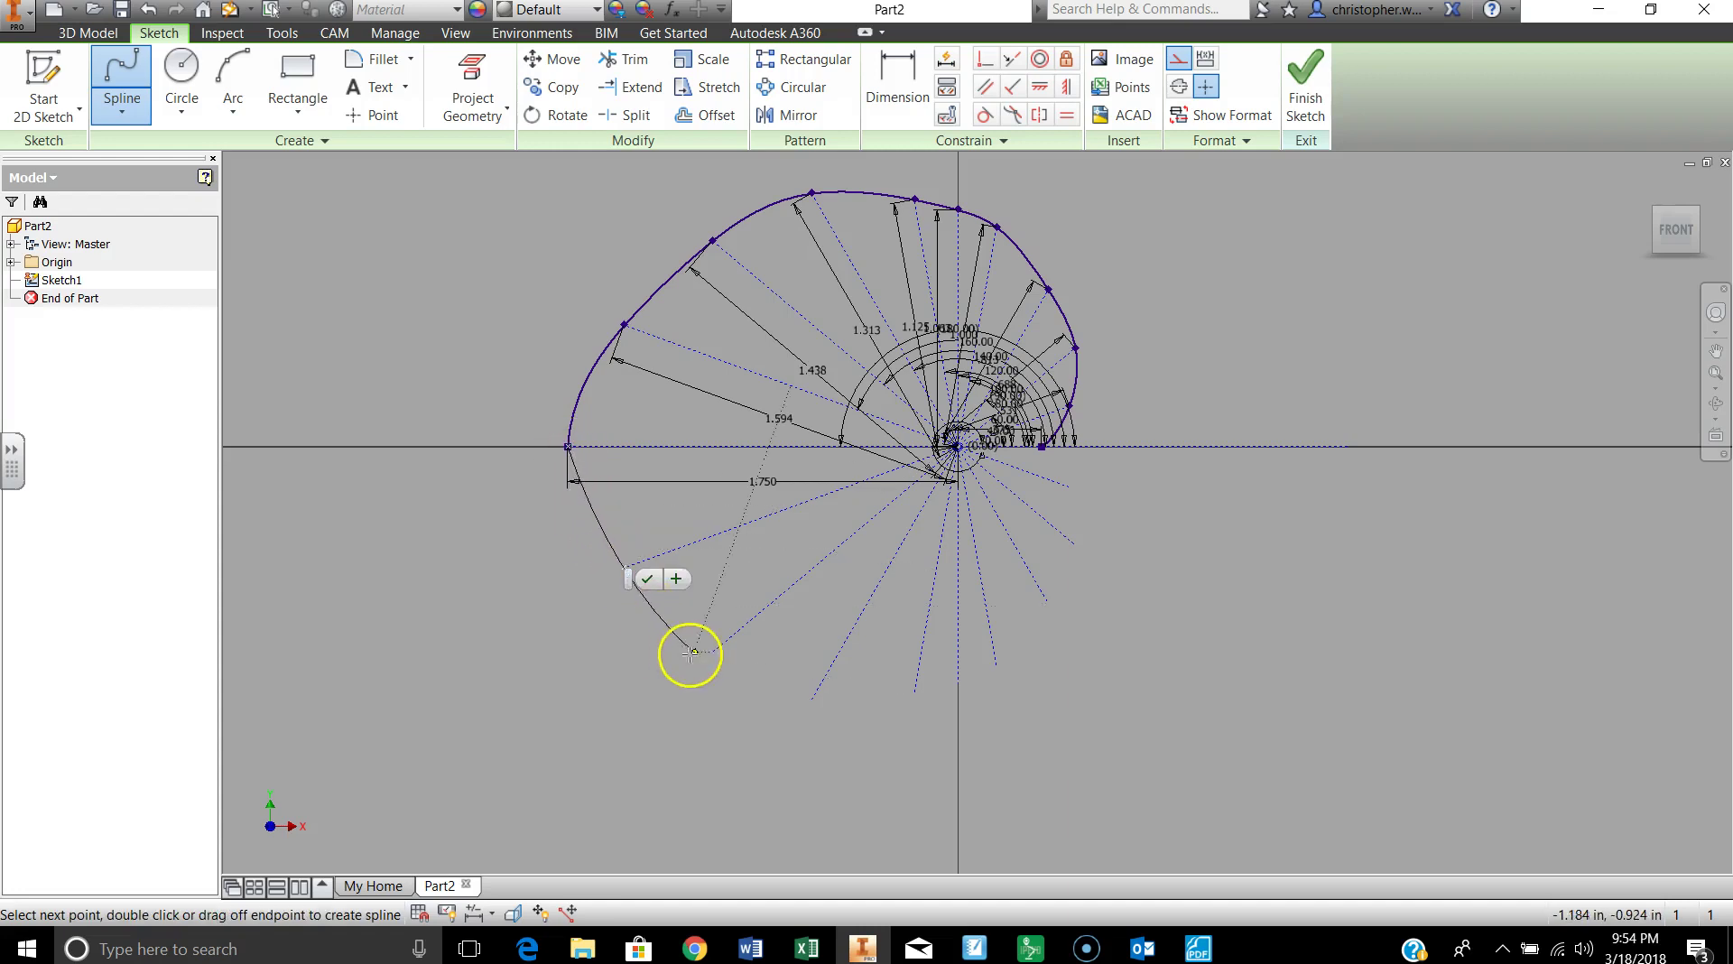
{"action": "left_click", "coordinate": [713, 651]}
{"action": "left_click", "coordinate": [811, 700]}
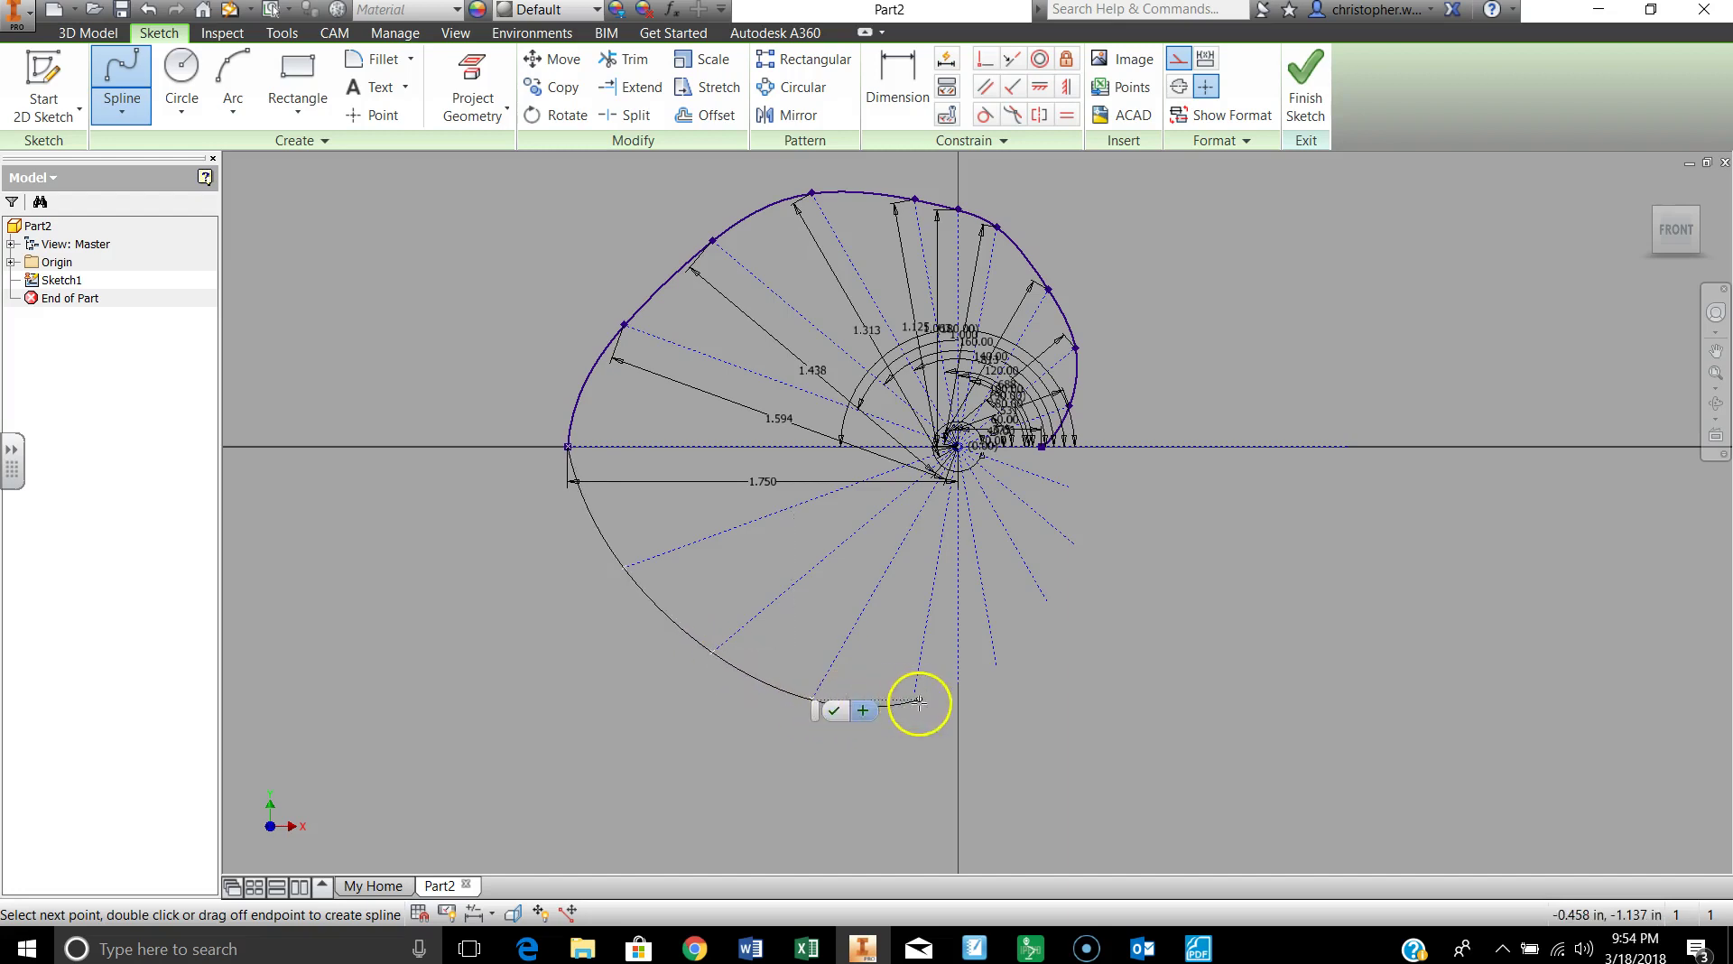
{"action": "left_click", "coordinate": [913, 694]}
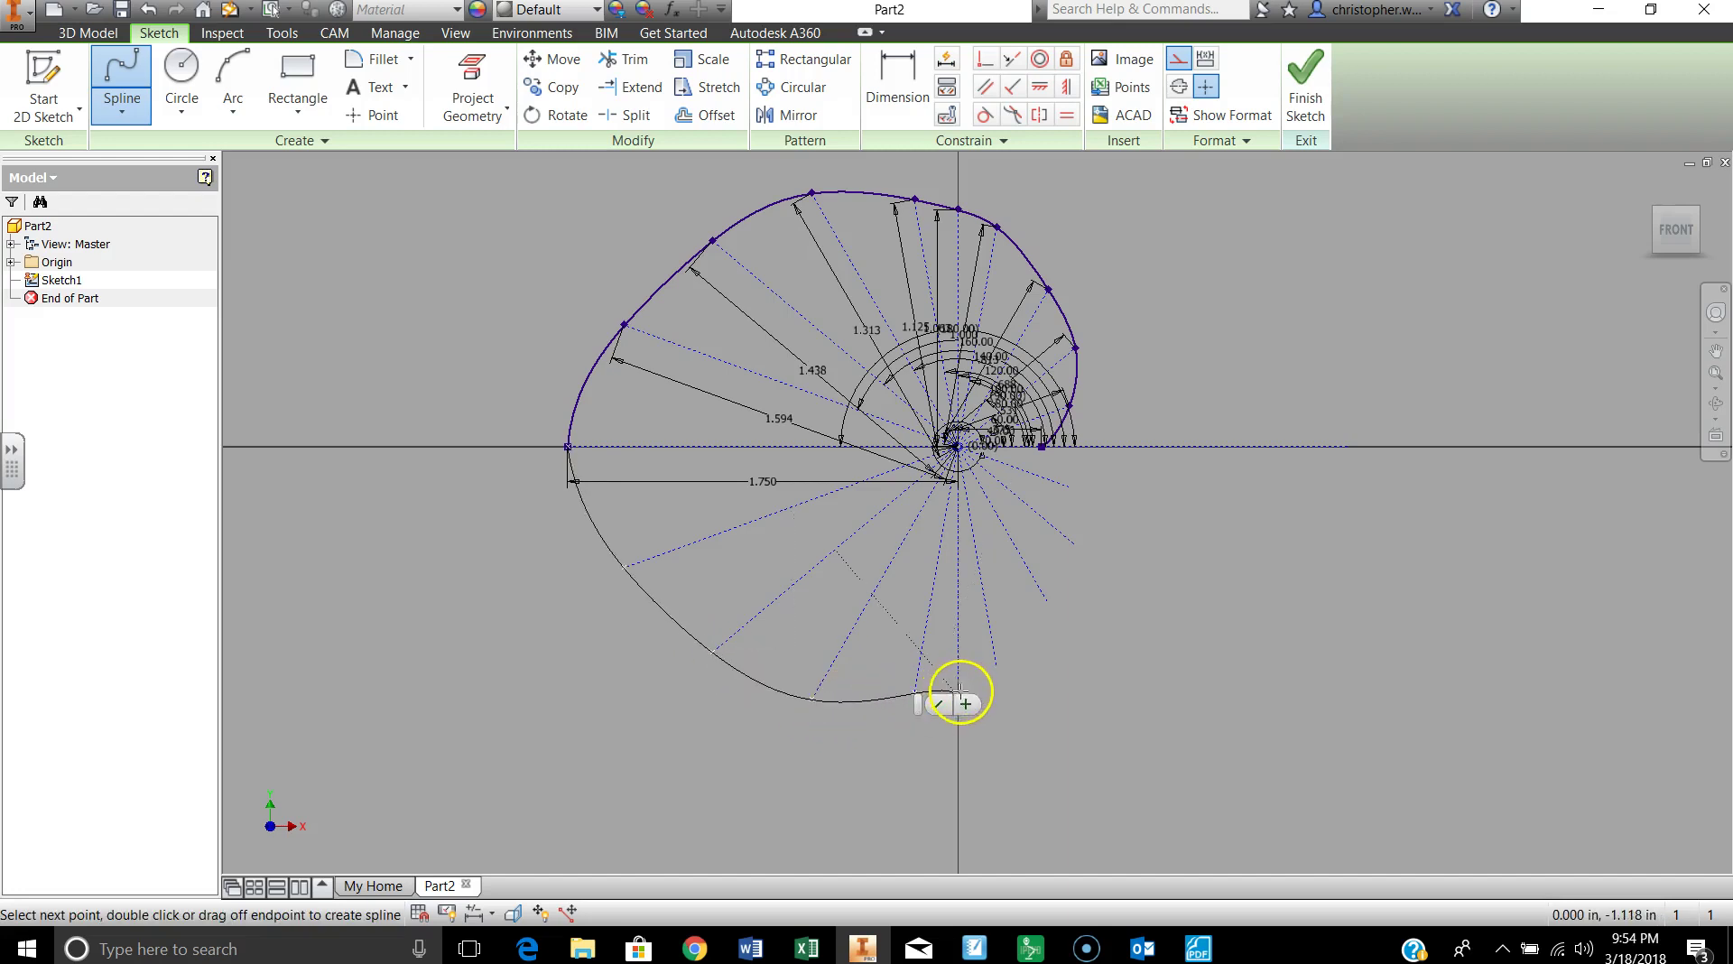
{"action": "left_click", "coordinate": [959, 682]}
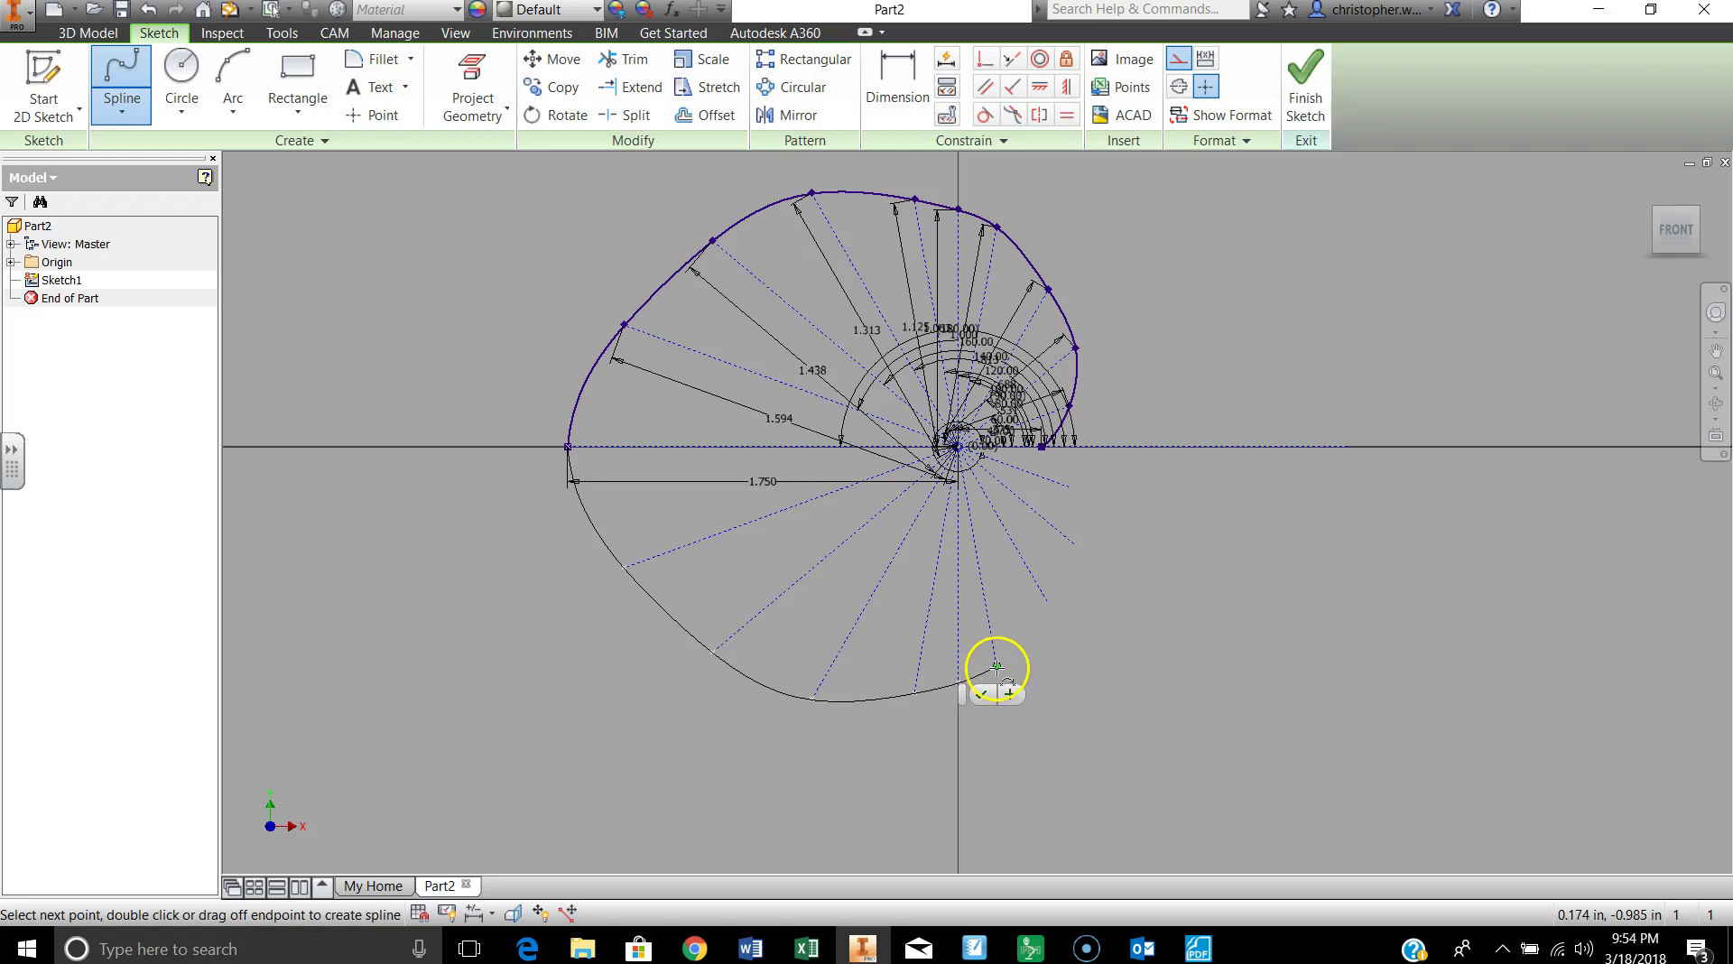
{"action": "left_click", "coordinate": [1052, 591]}
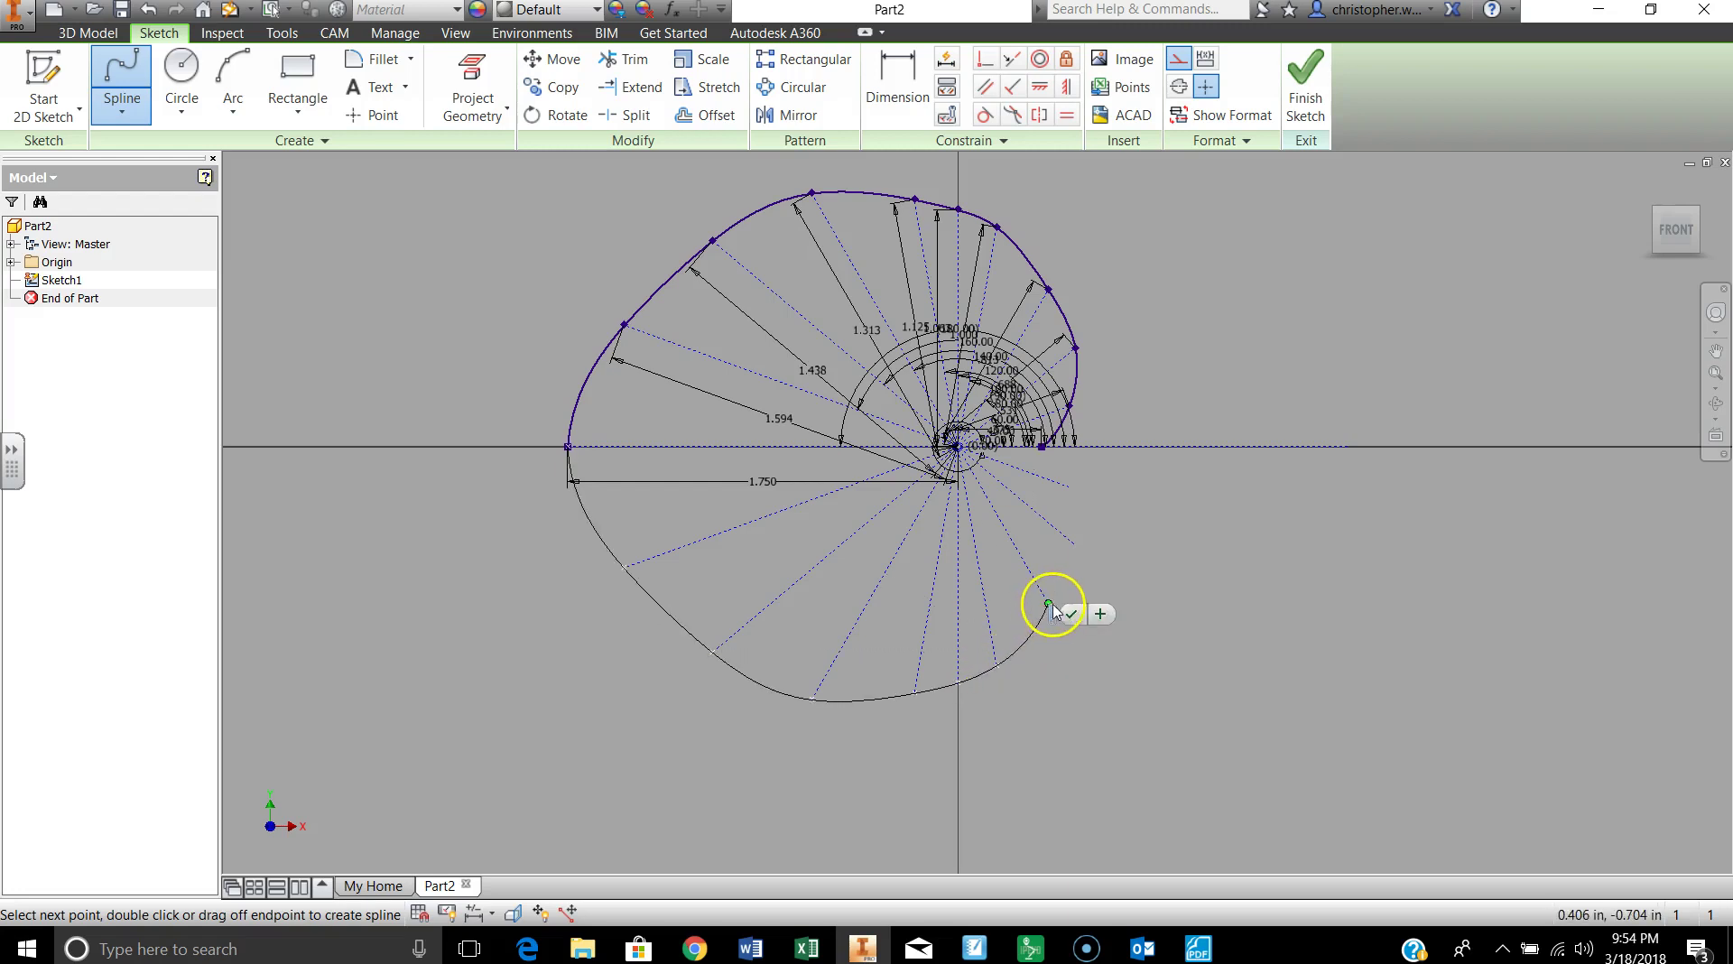
{"action": "left_click", "coordinate": [1076, 540]}
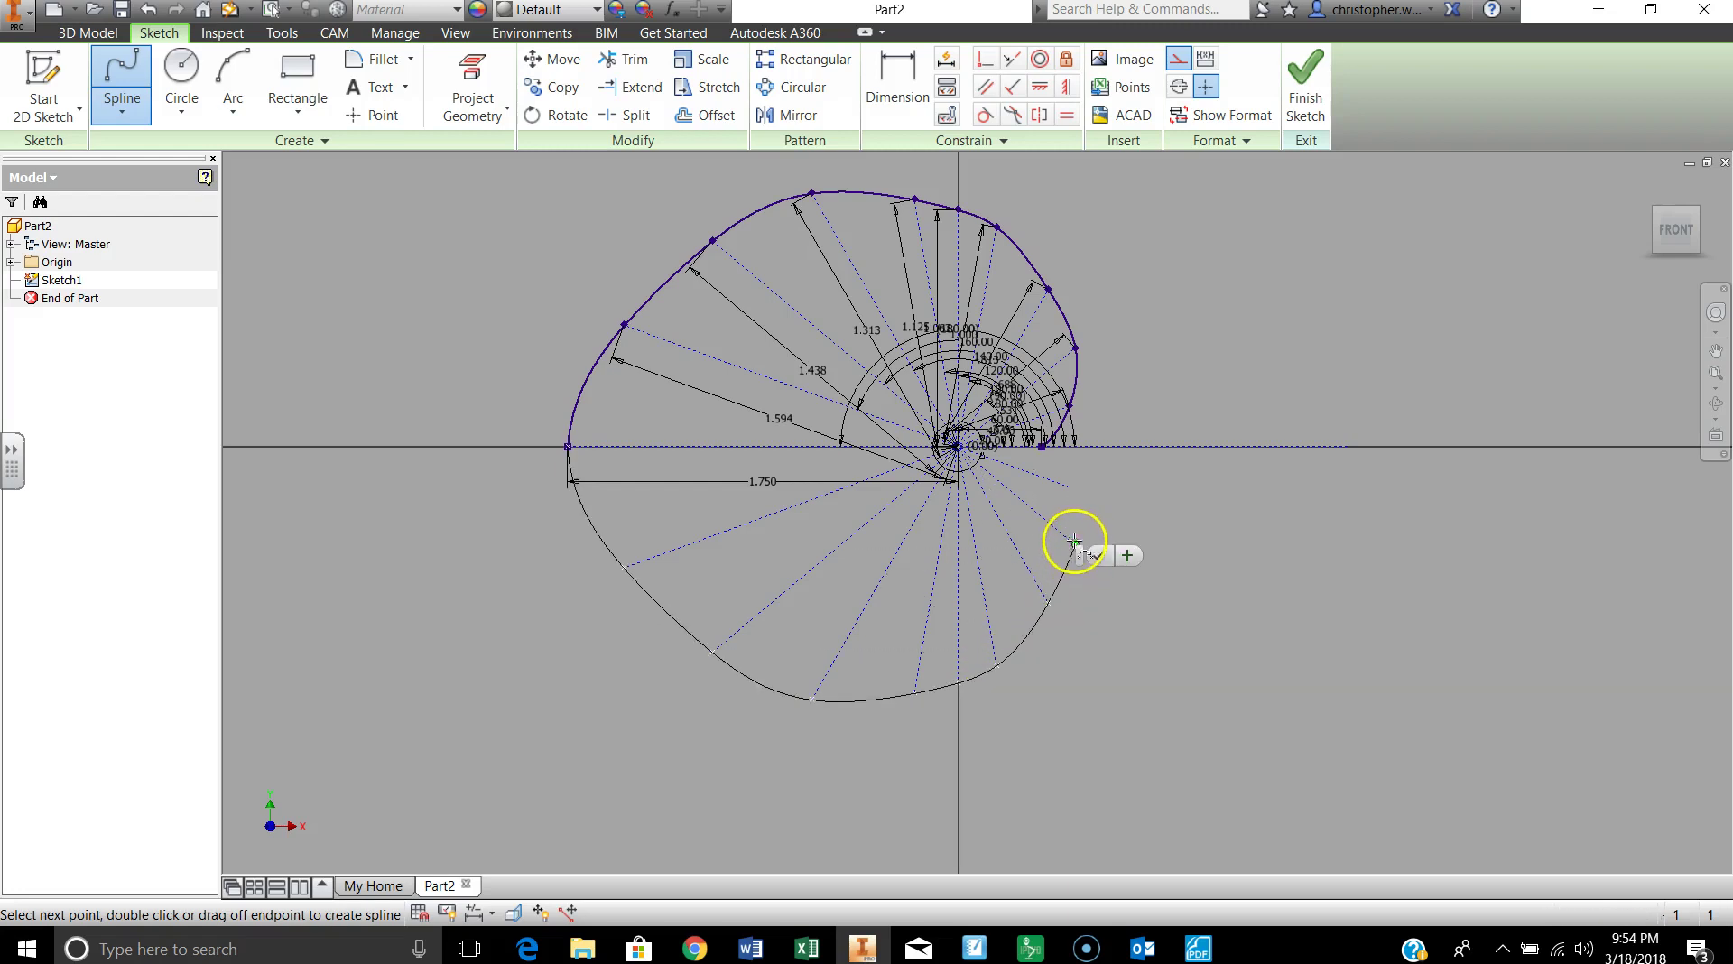
{"action": "left_click", "coordinate": [1069, 488]}
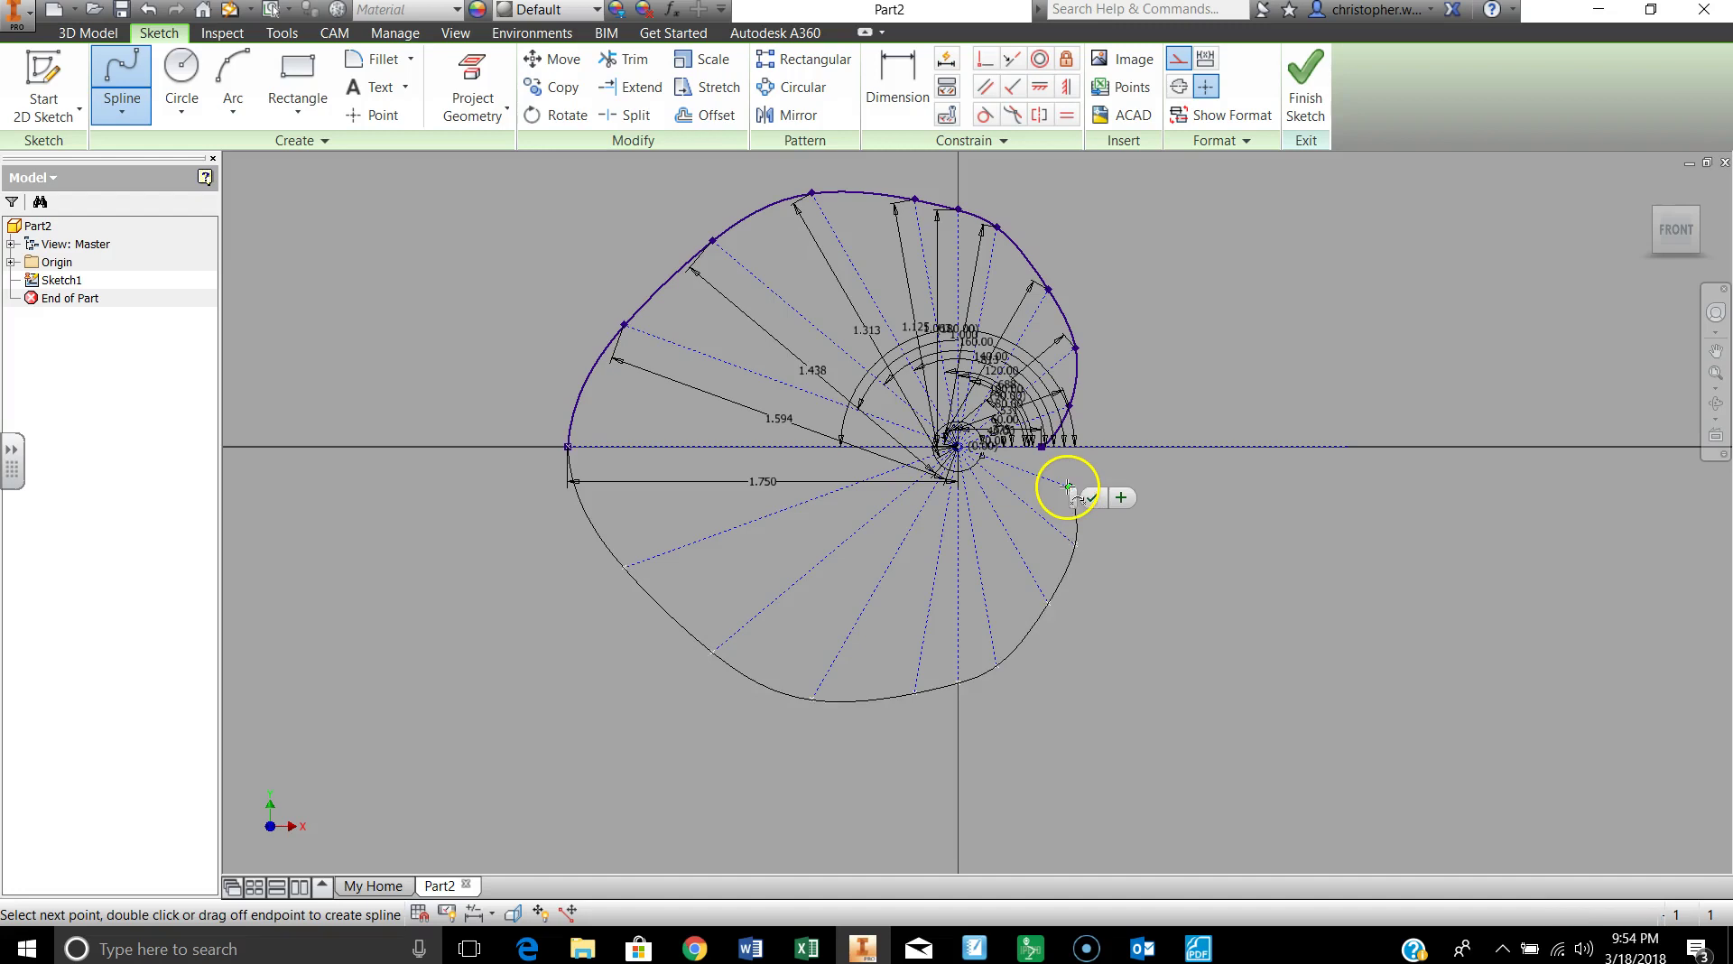
{"action": "left_click", "coordinate": [1043, 445]}
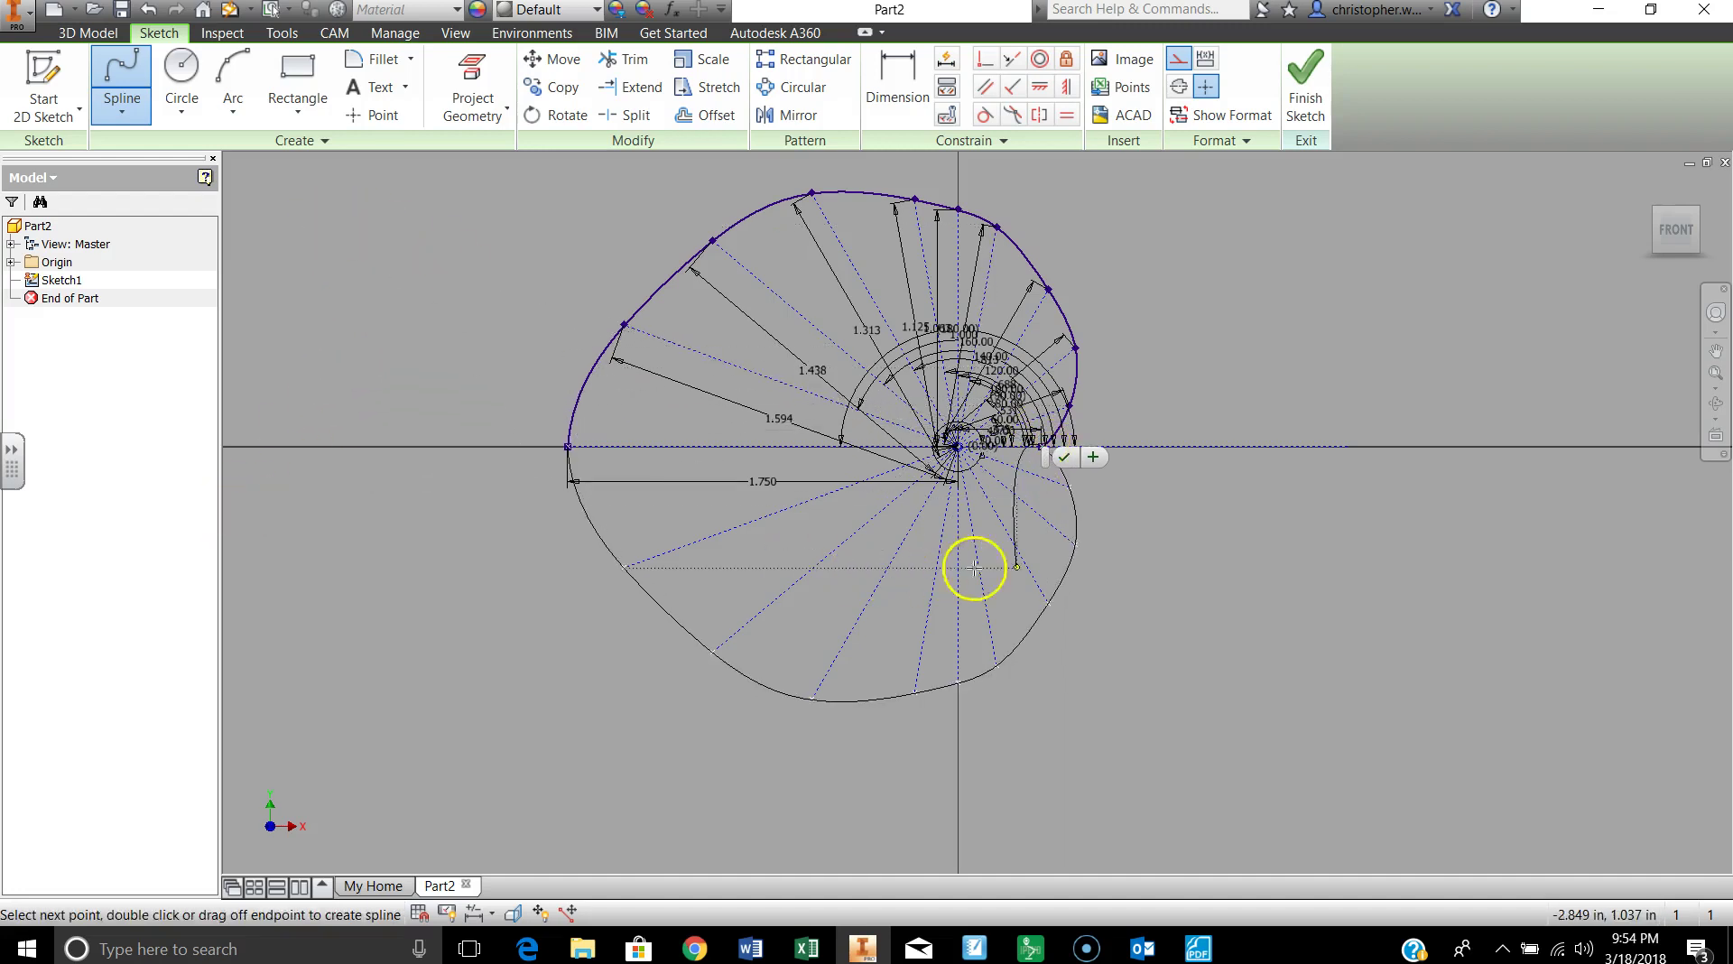
{"action": "left_click", "coordinate": [1065, 458]}
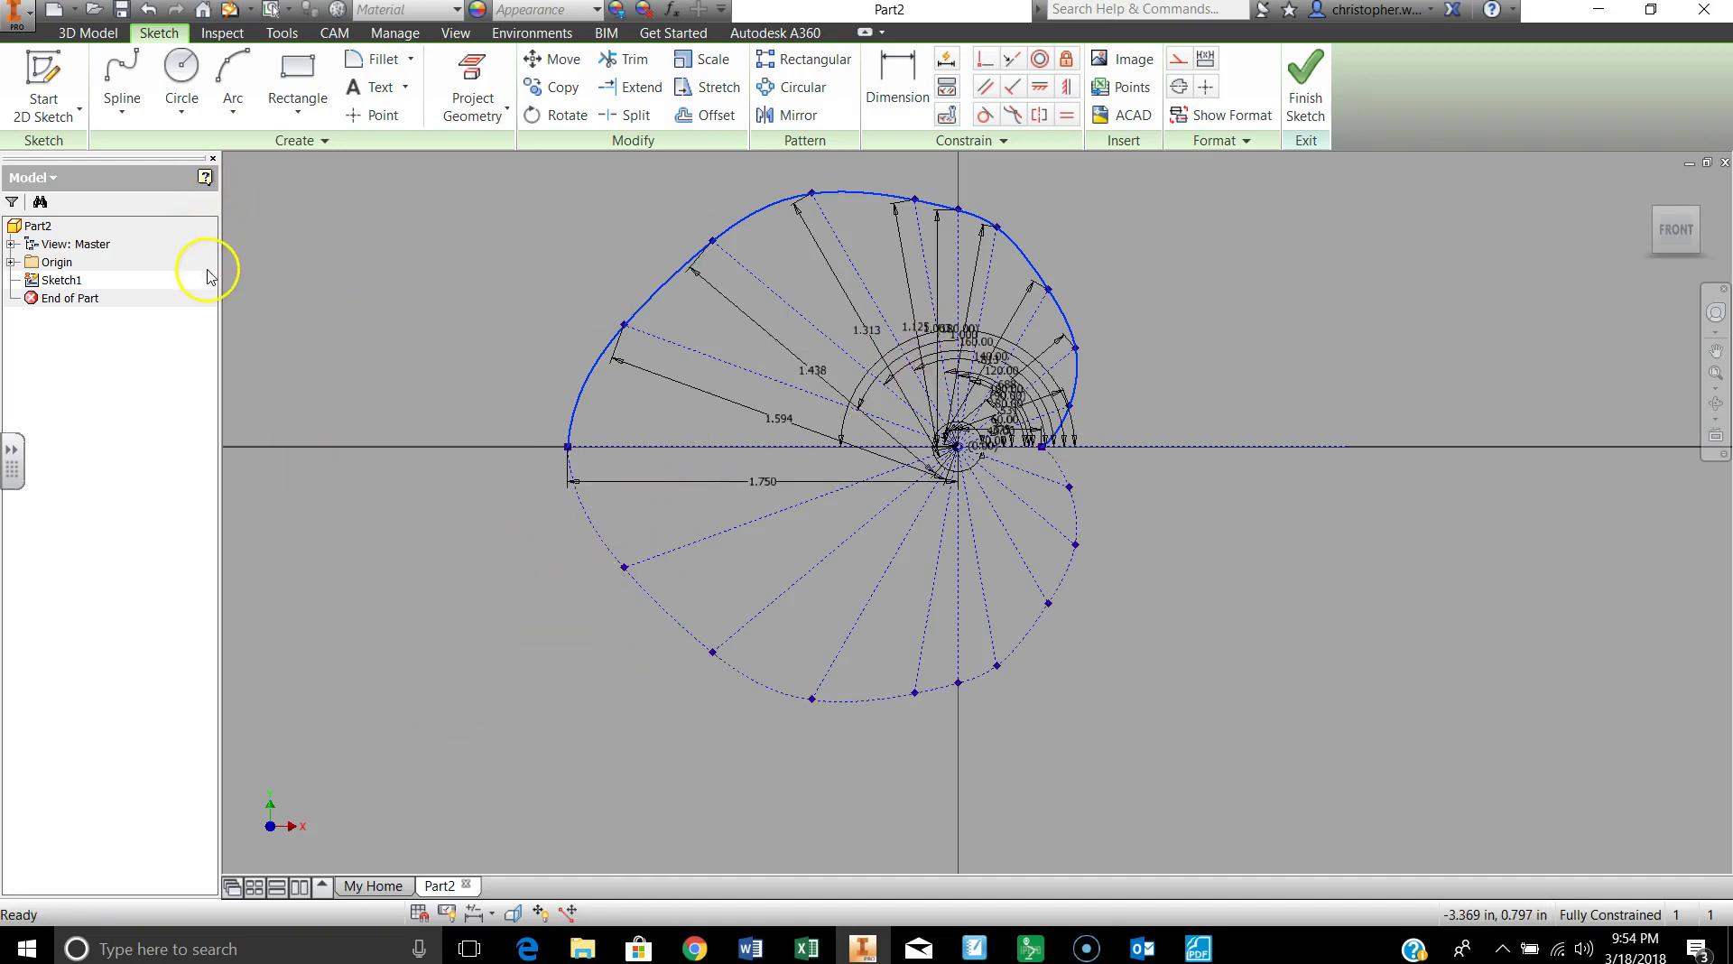
{"action": "left_click", "coordinate": [149, 12]}
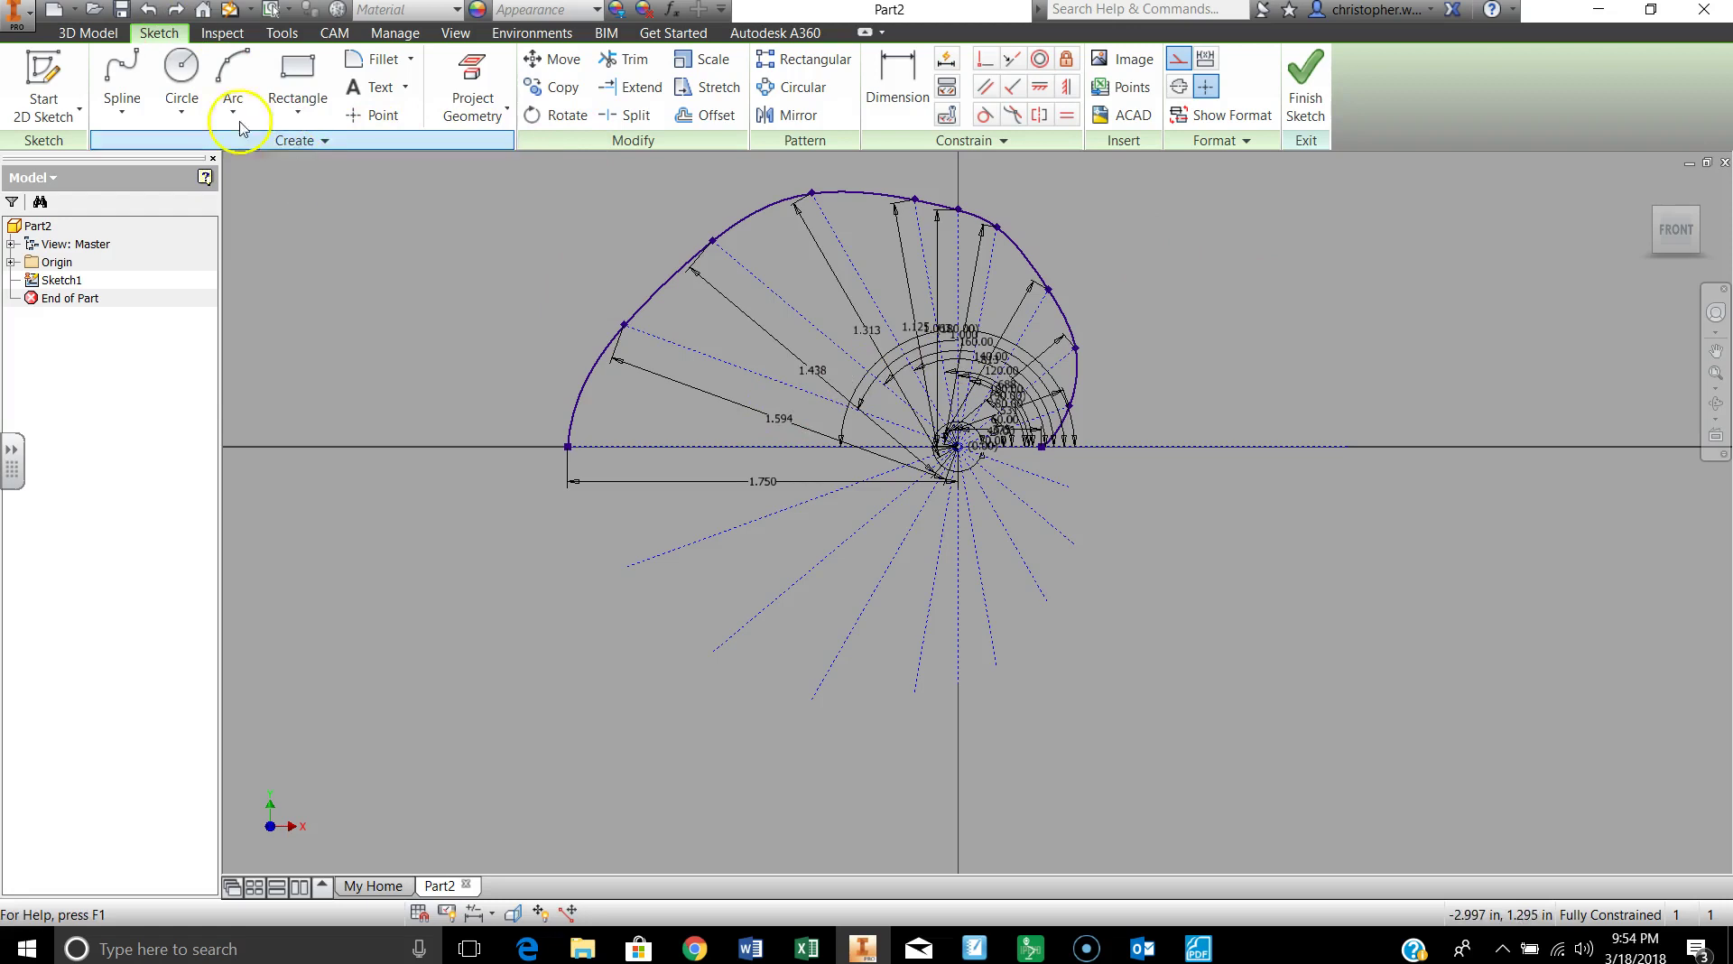
Place sketch points on the outer endpoints of the eight mirrored construction lines below the horizontal axis, skipping the vertical line
{"action": "left_click", "coordinate": [137, 113]}
{"action": "left_click", "coordinate": [90, 246]}
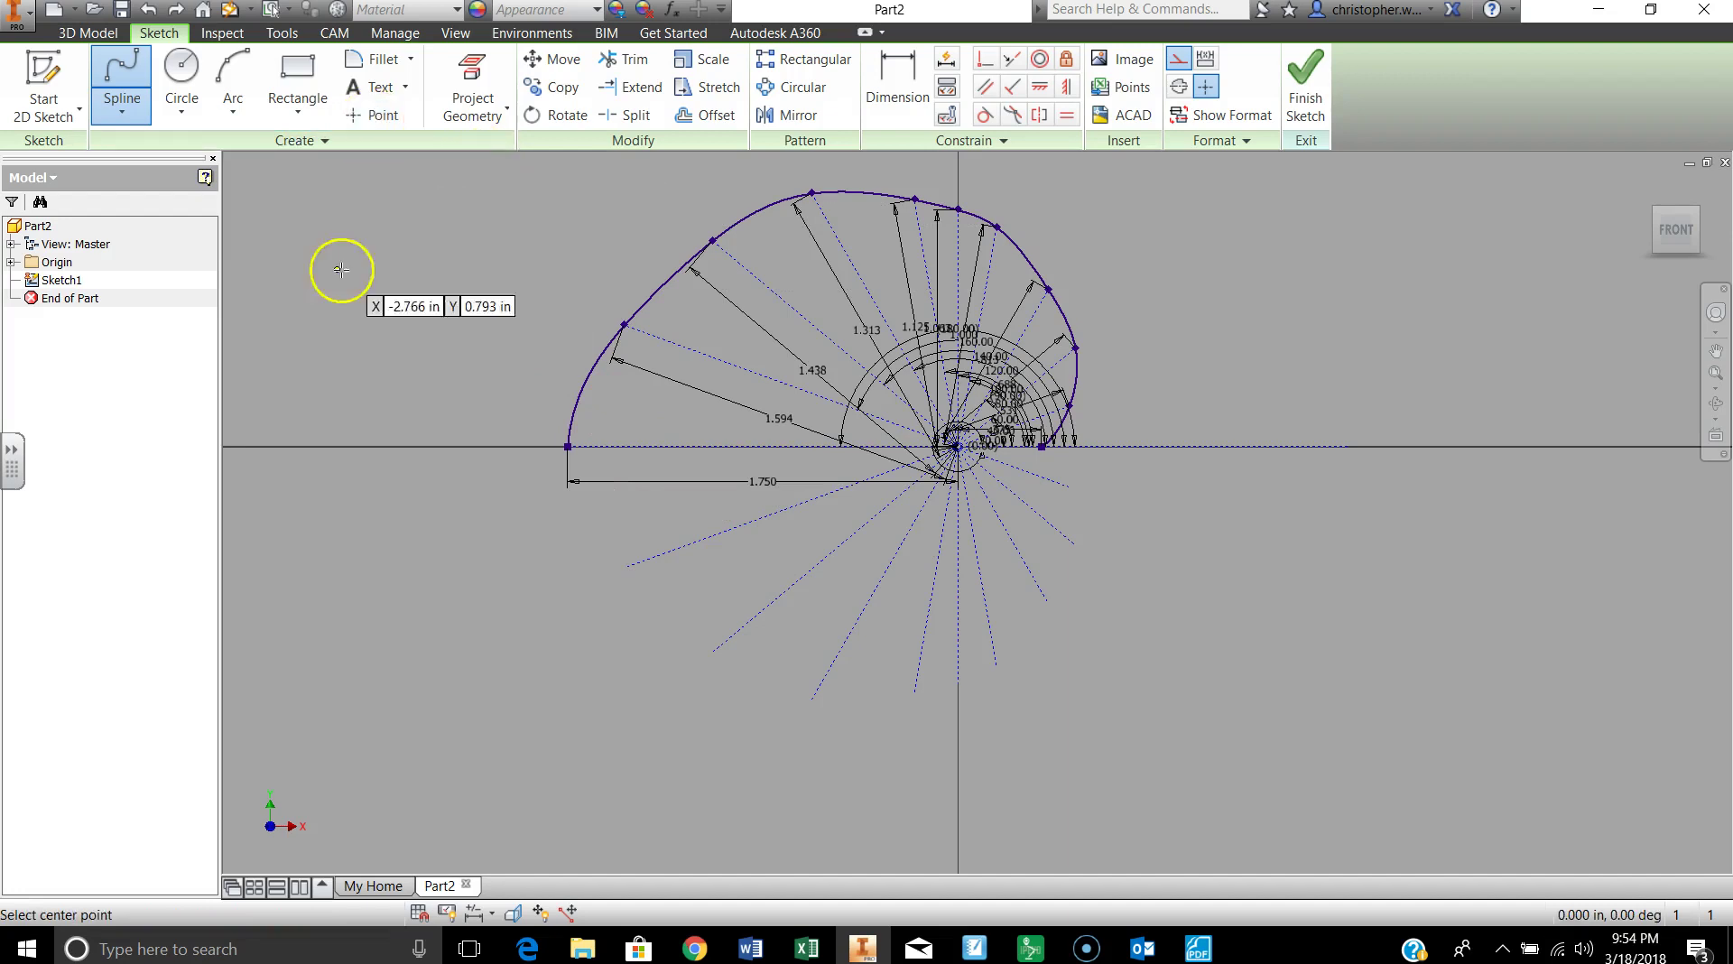
{"action": "left_click", "coordinate": [355, 116]}
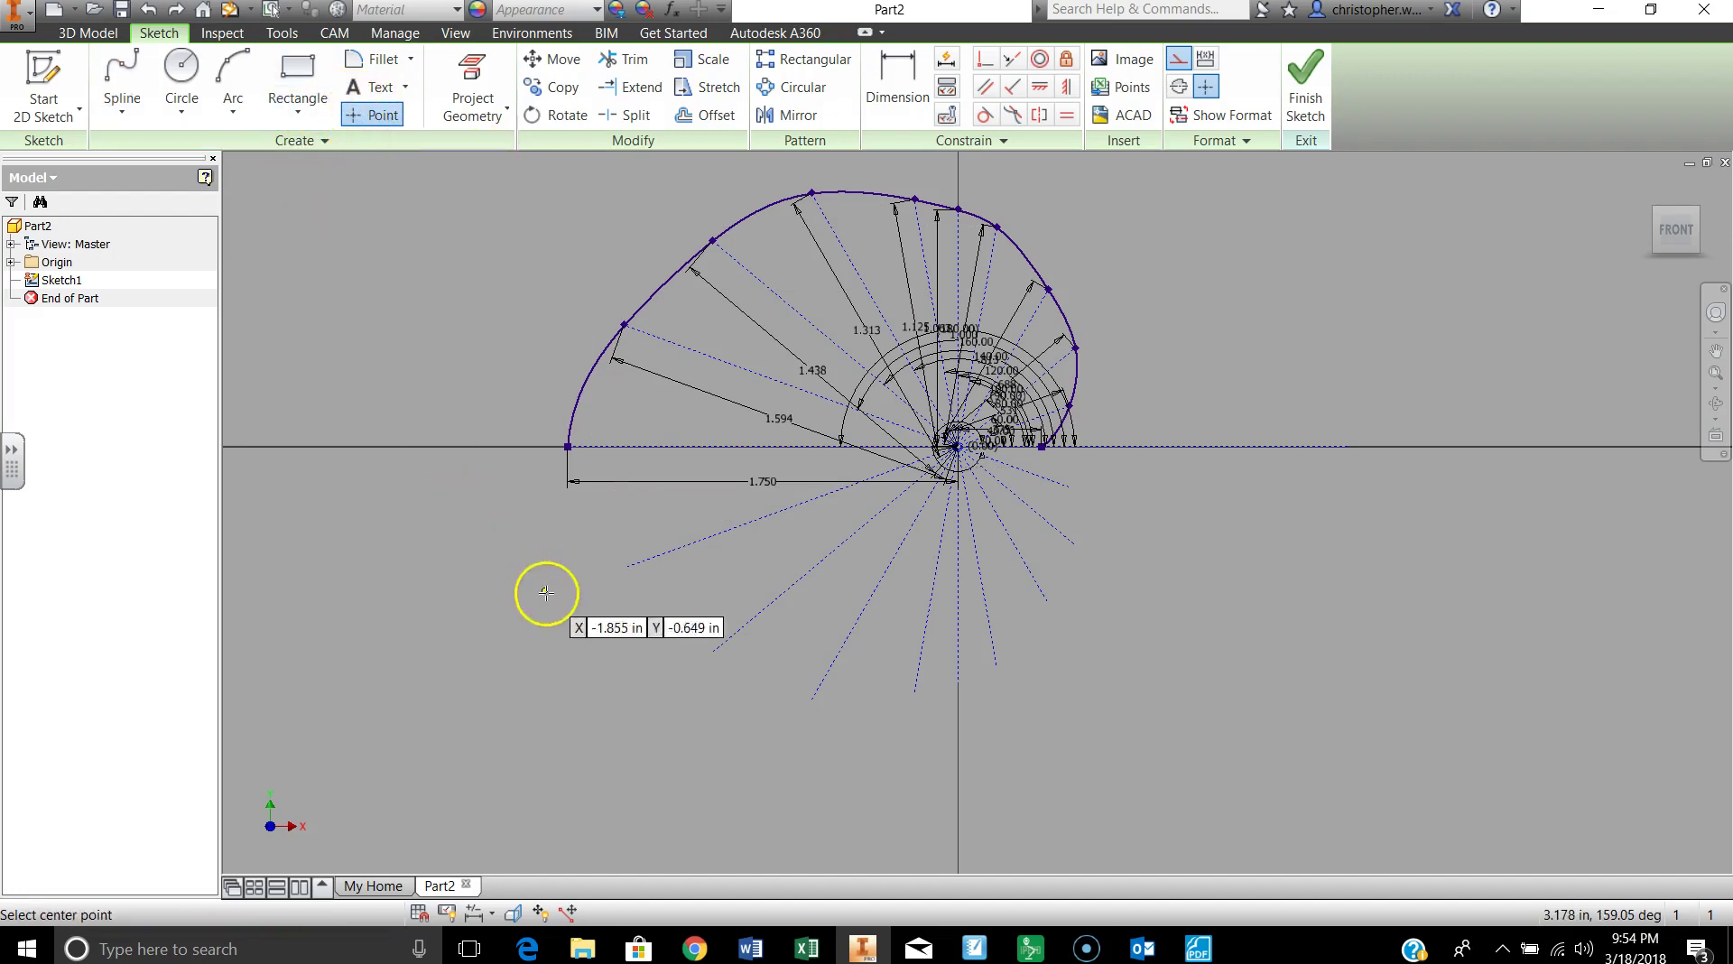
{"action": "left_click", "coordinate": [624, 567]}
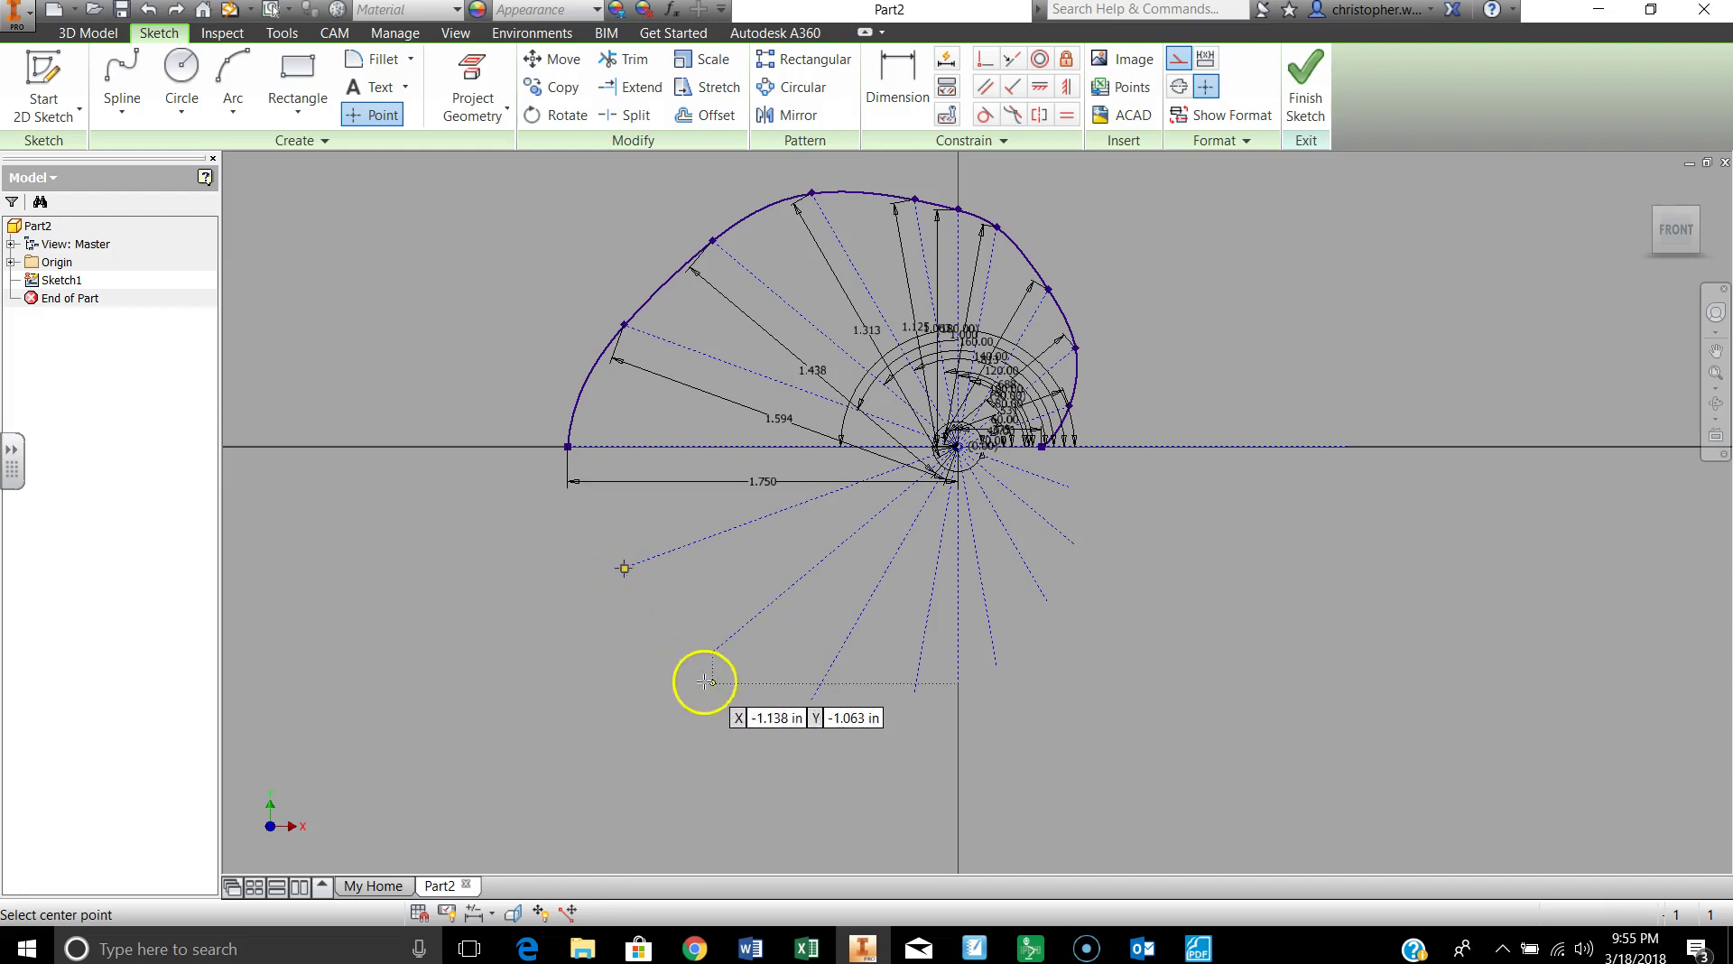
{"action": "left_click", "coordinate": [713, 652]}
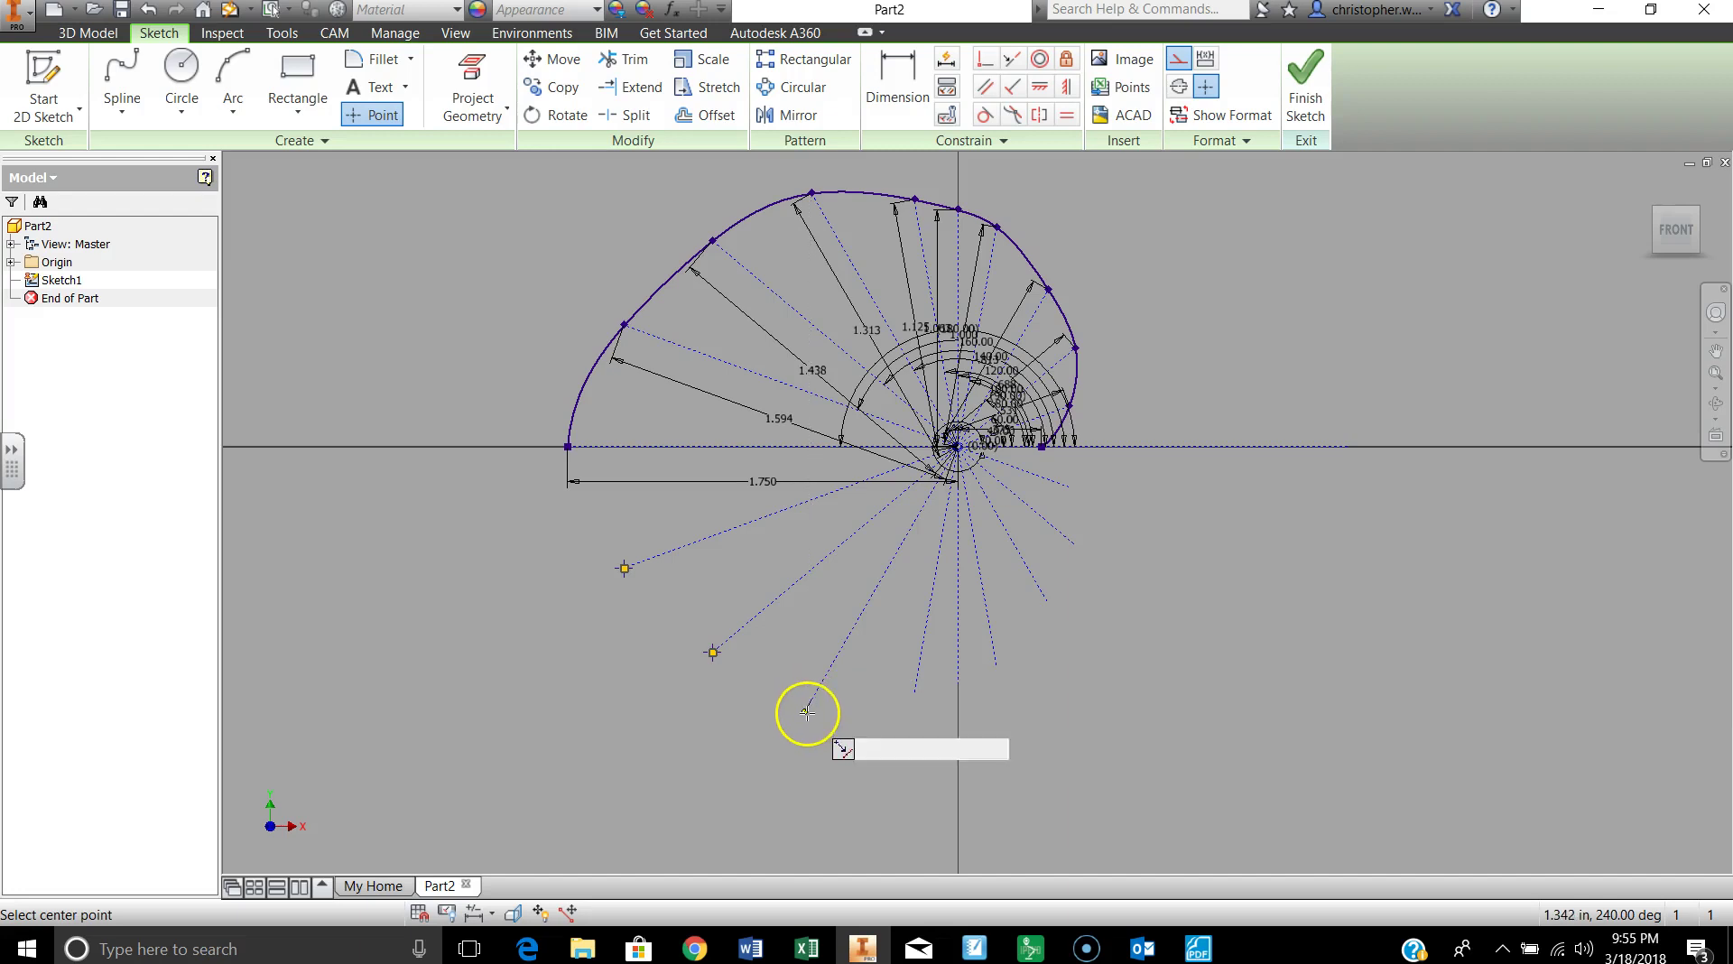
{"action": "left_click", "coordinate": [812, 699]}
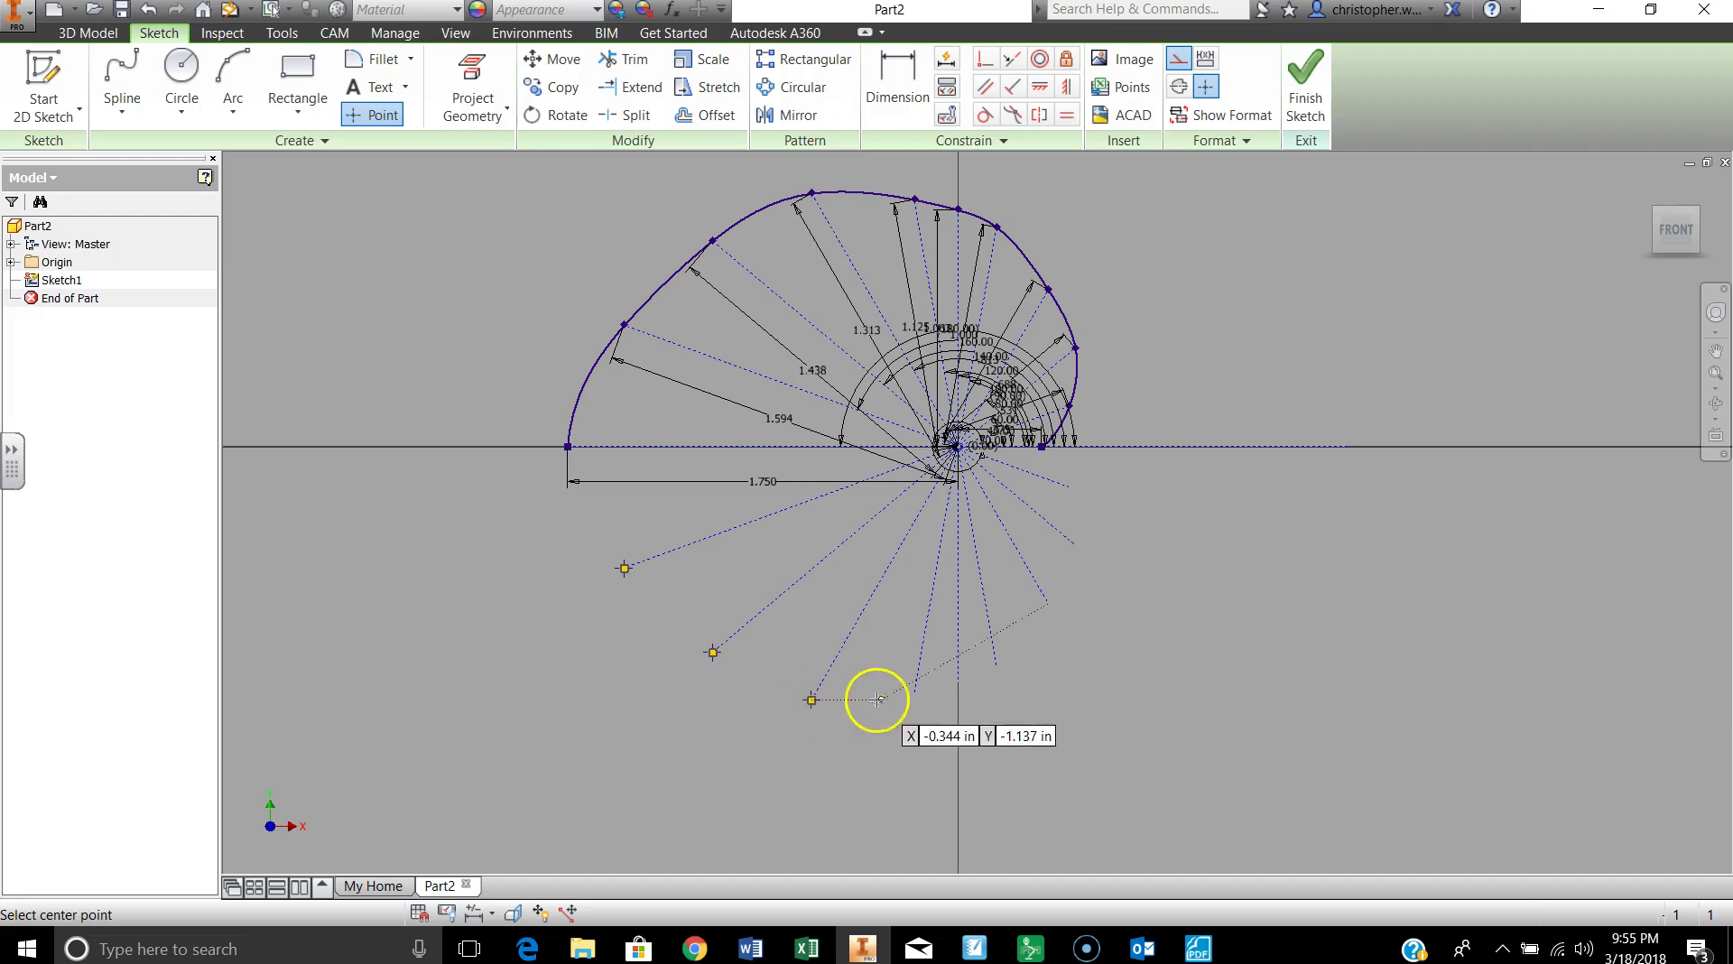
{"action": "left_click", "coordinate": [914, 694]}
{"action": "left_click", "coordinate": [997, 667]}
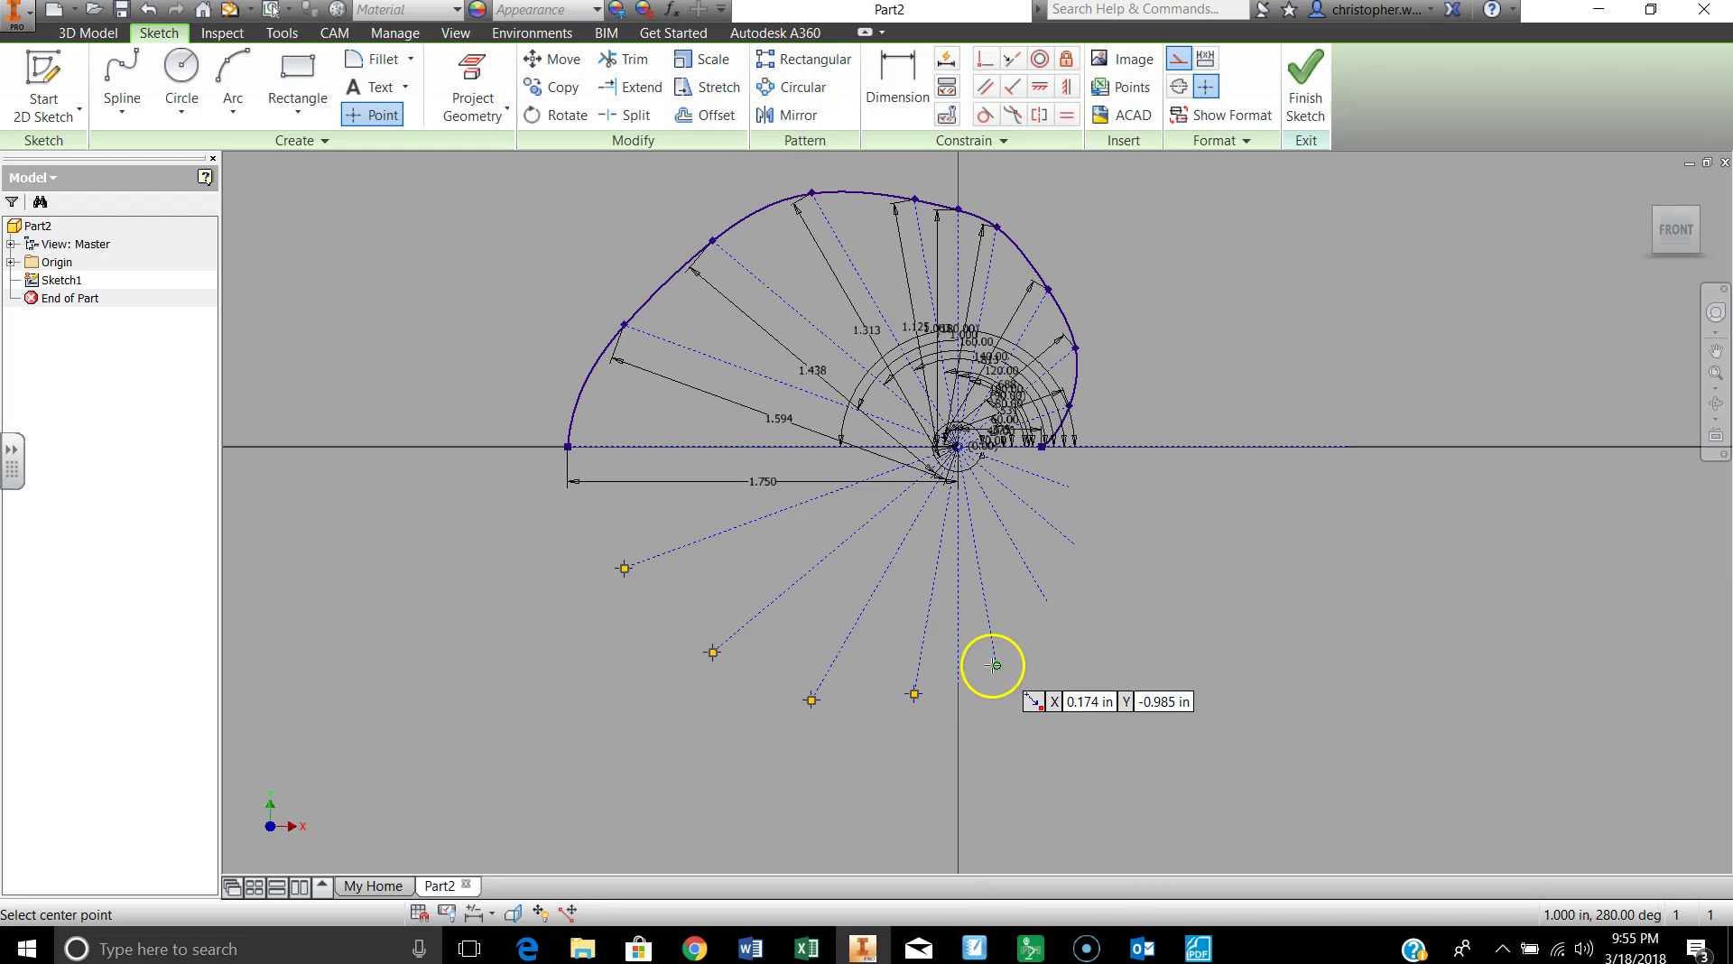
{"action": "left_click", "coordinate": [1048, 604]}
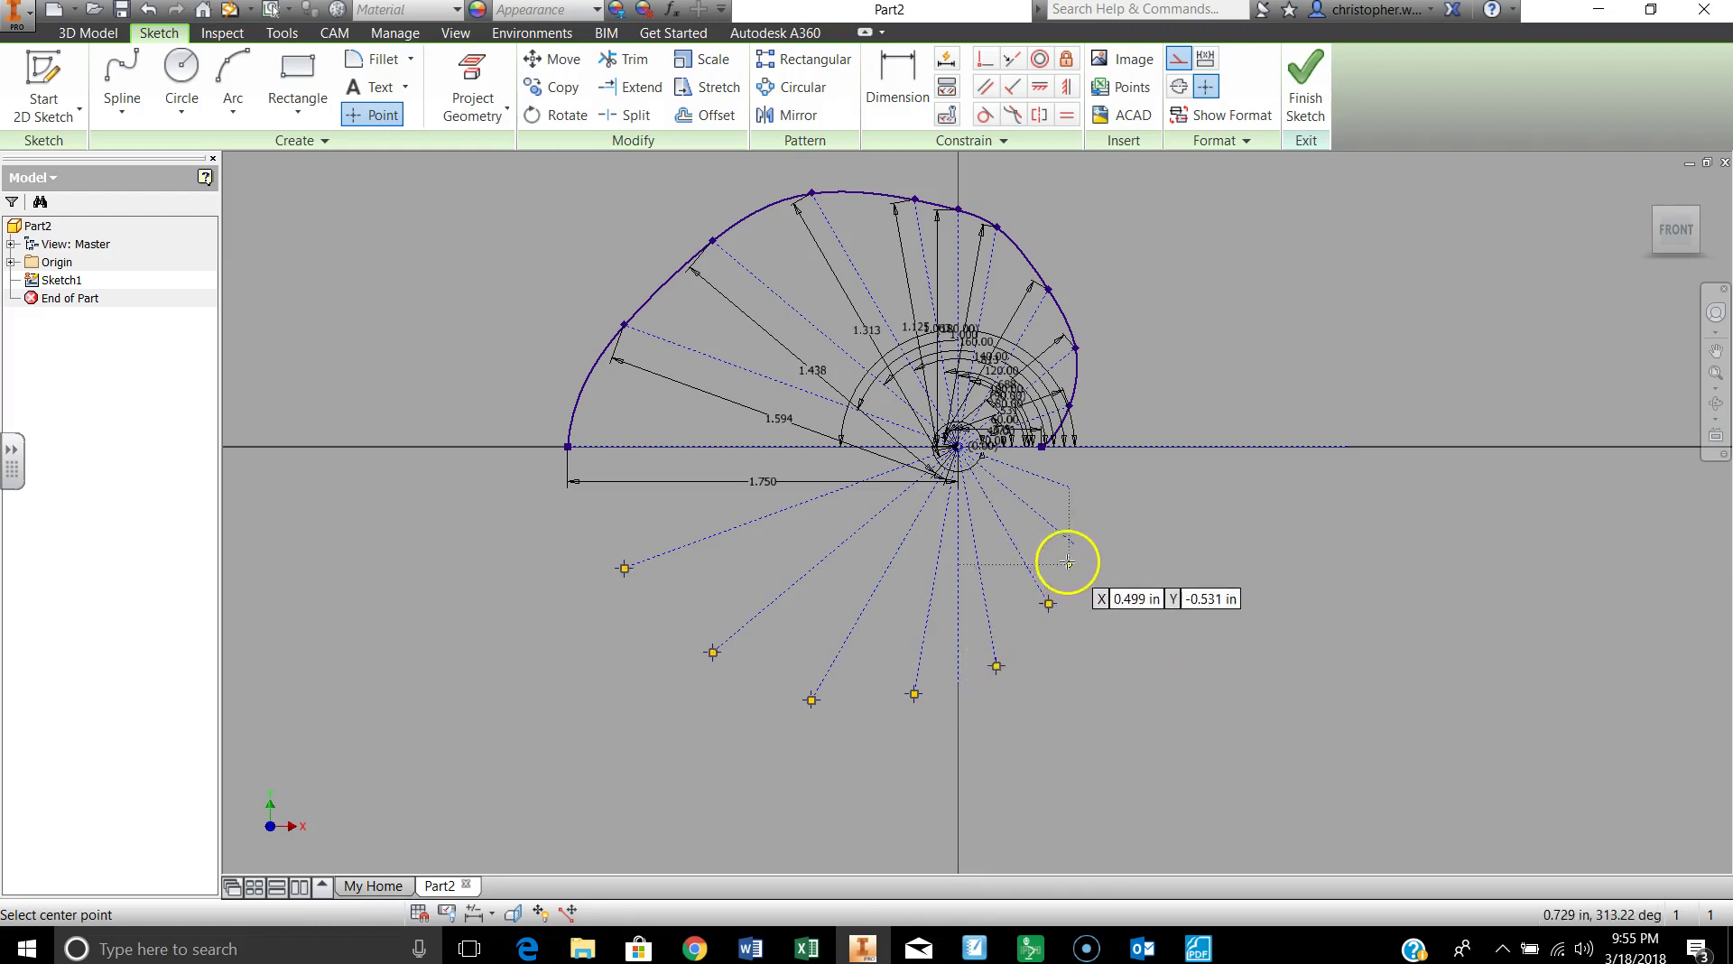
{"action": "left_click", "coordinate": [1075, 545]}
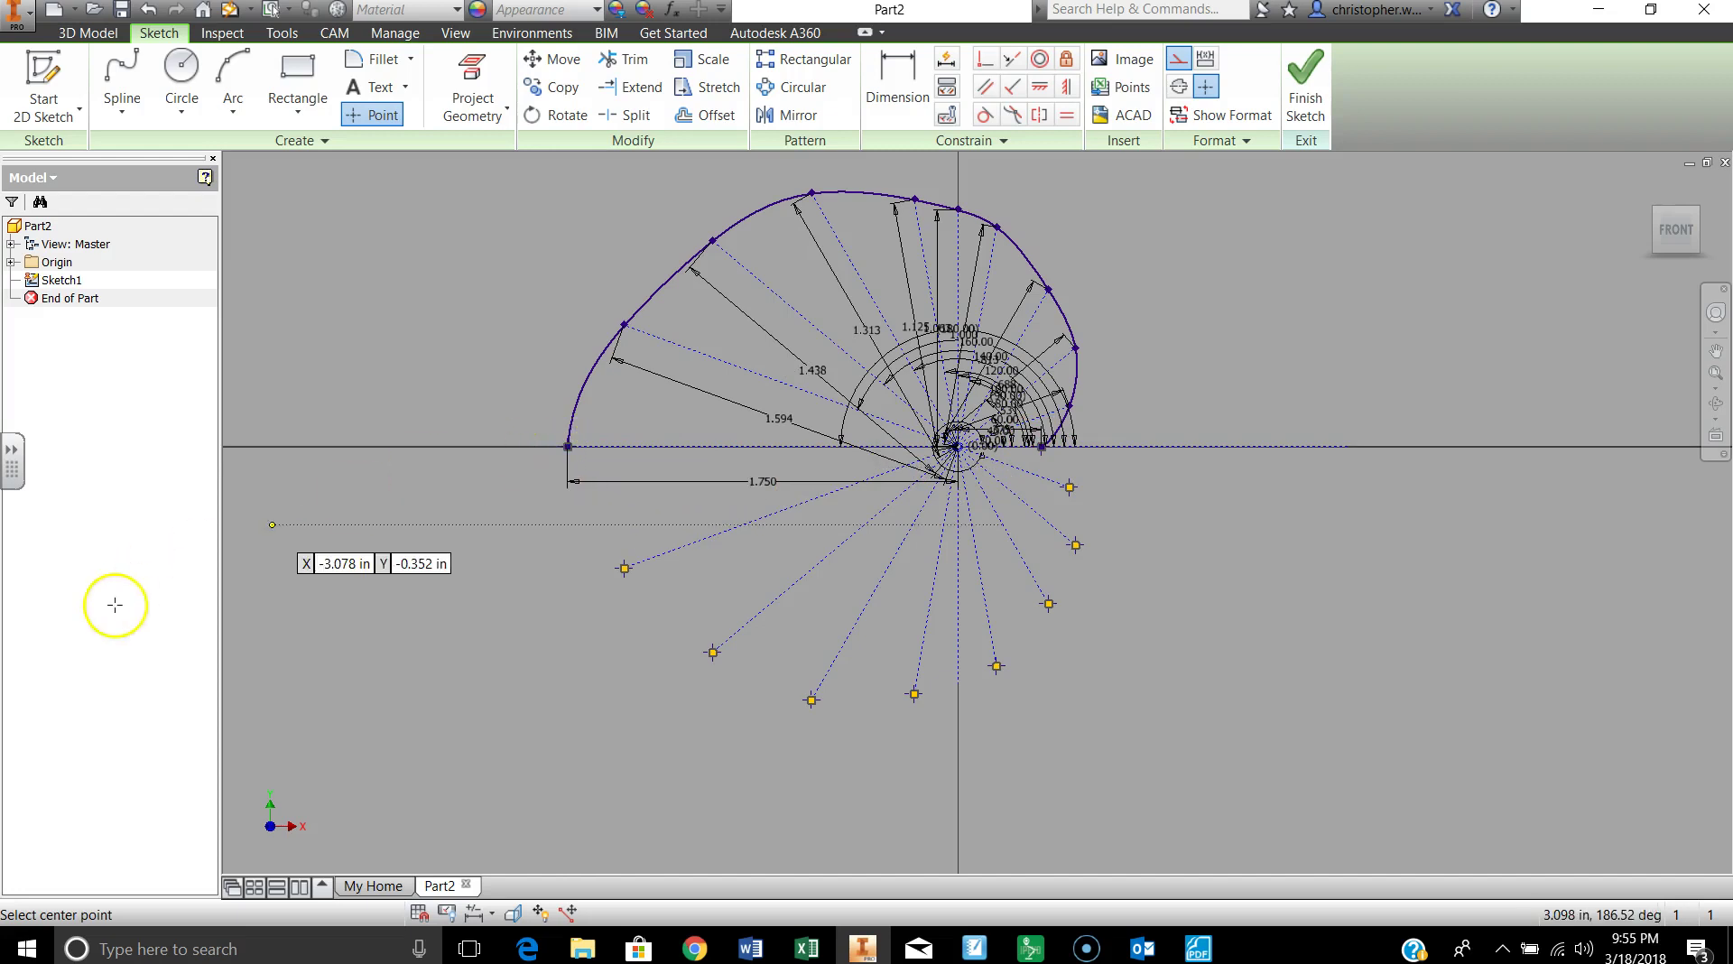
Start an interpolation spline at the 180 degree line's endpoint and pass it through the points on the mirrored 160 and 140 degree lines
{"action": "left_click", "coordinate": [122, 112]}
{"action": "left_click", "coordinate": [82, 230]}
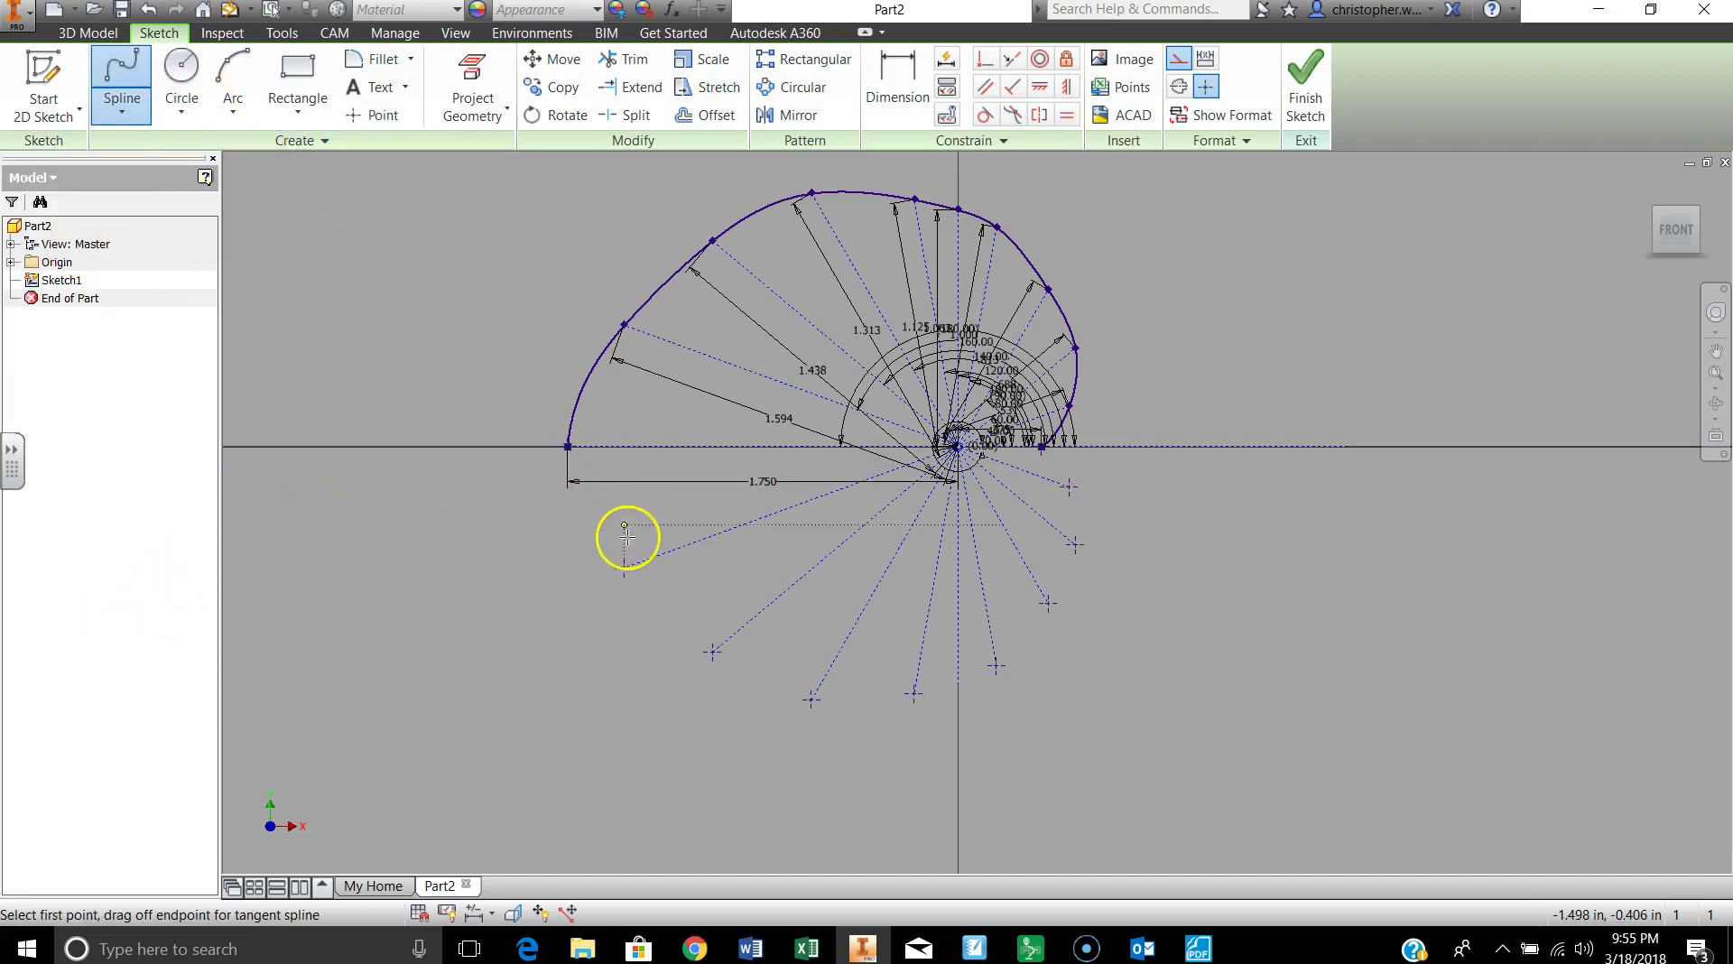
{"action": "left_click", "coordinate": [567, 446]}
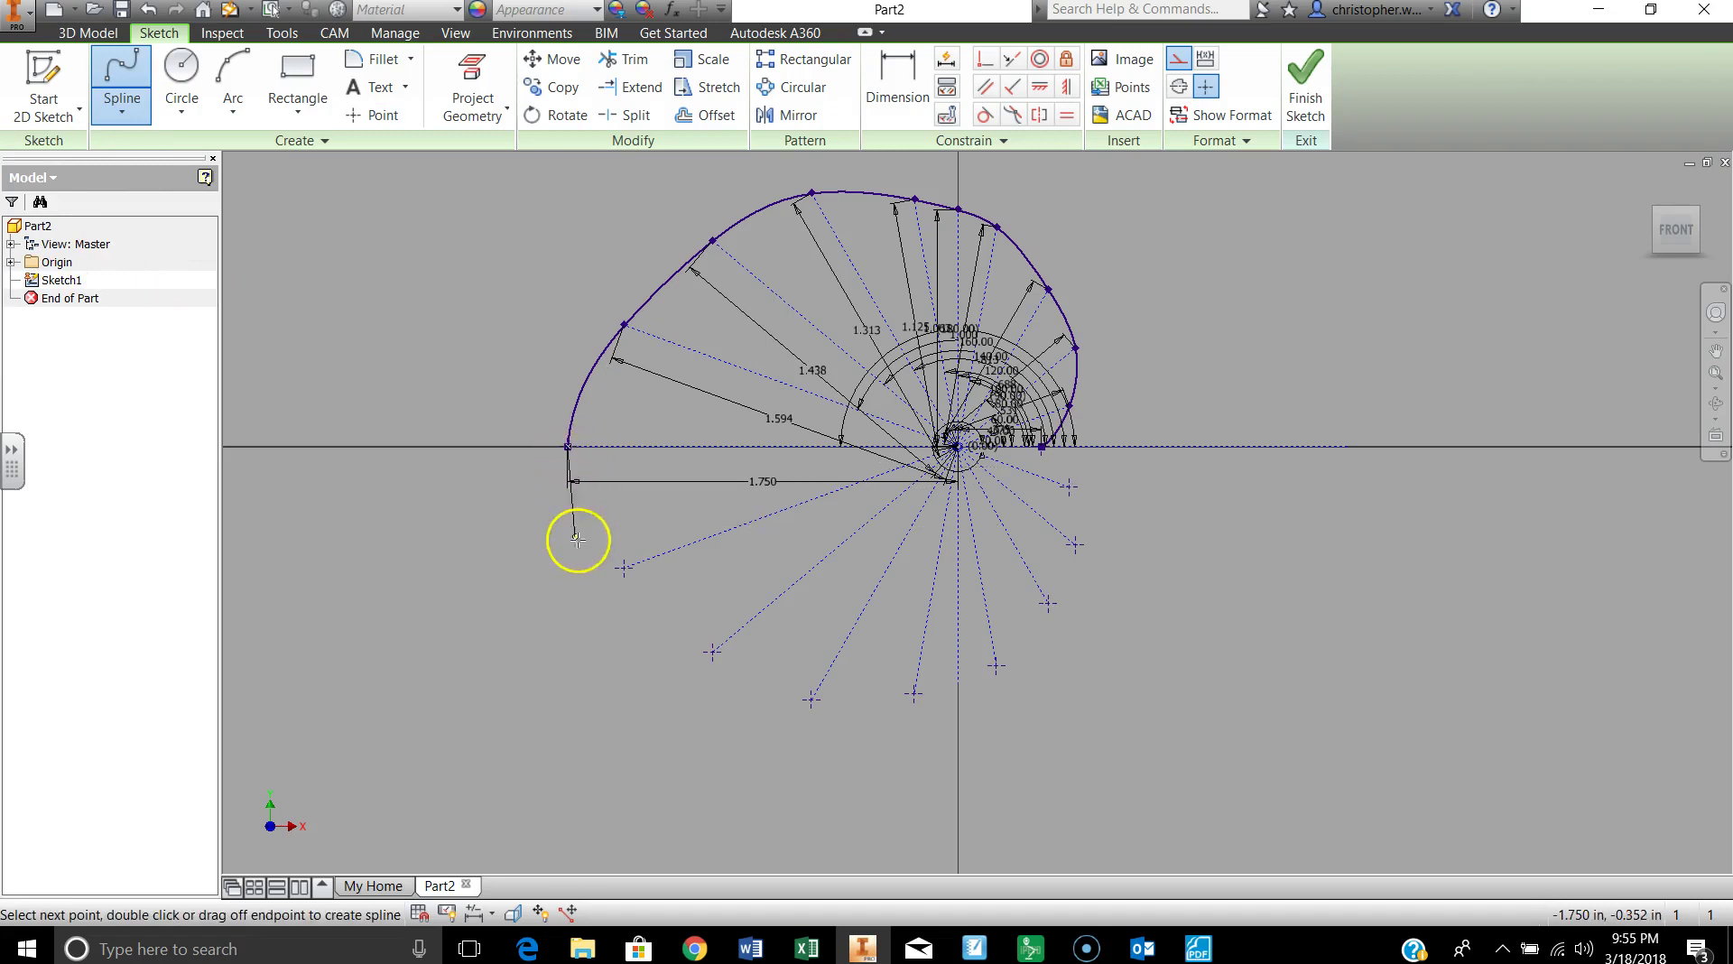
{"action": "left_click", "coordinate": [624, 567]}
{"action": "left_click", "coordinate": [713, 650]}
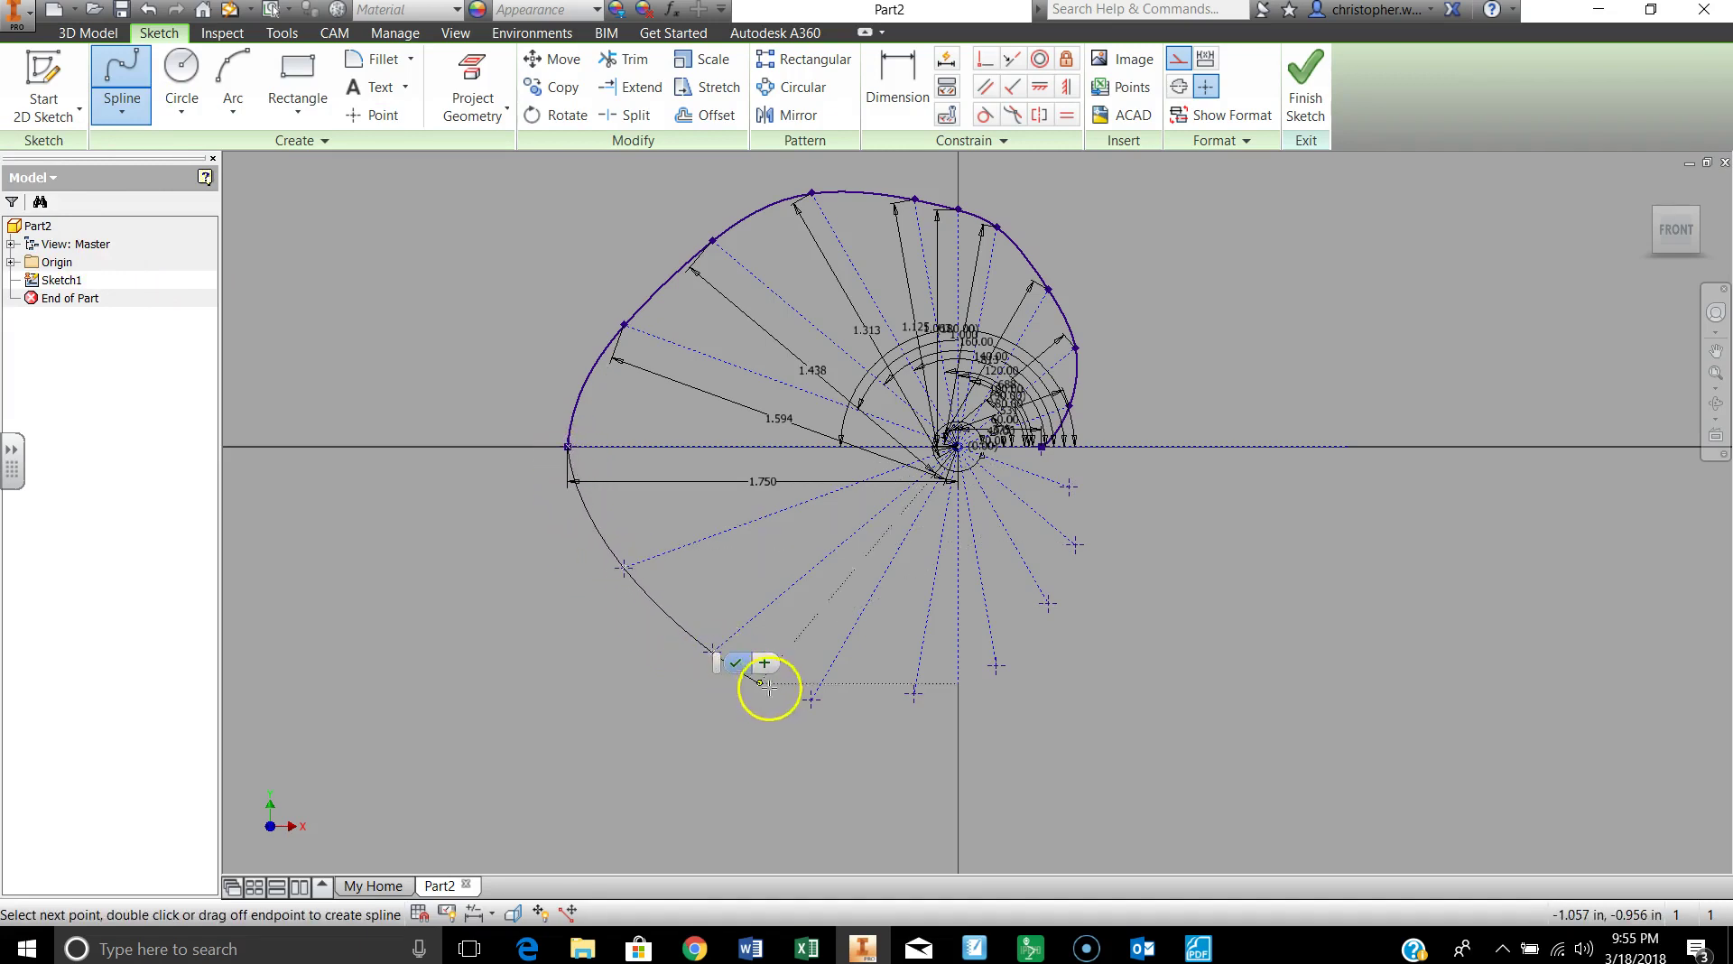
Continue the lower spline through the remaining mirrored sketch points to the 0.375 in endpoint, and switch it from construction to regular geometry
{"action": "left_click", "coordinate": [814, 698]}
{"action": "left_click", "coordinate": [914, 694]}
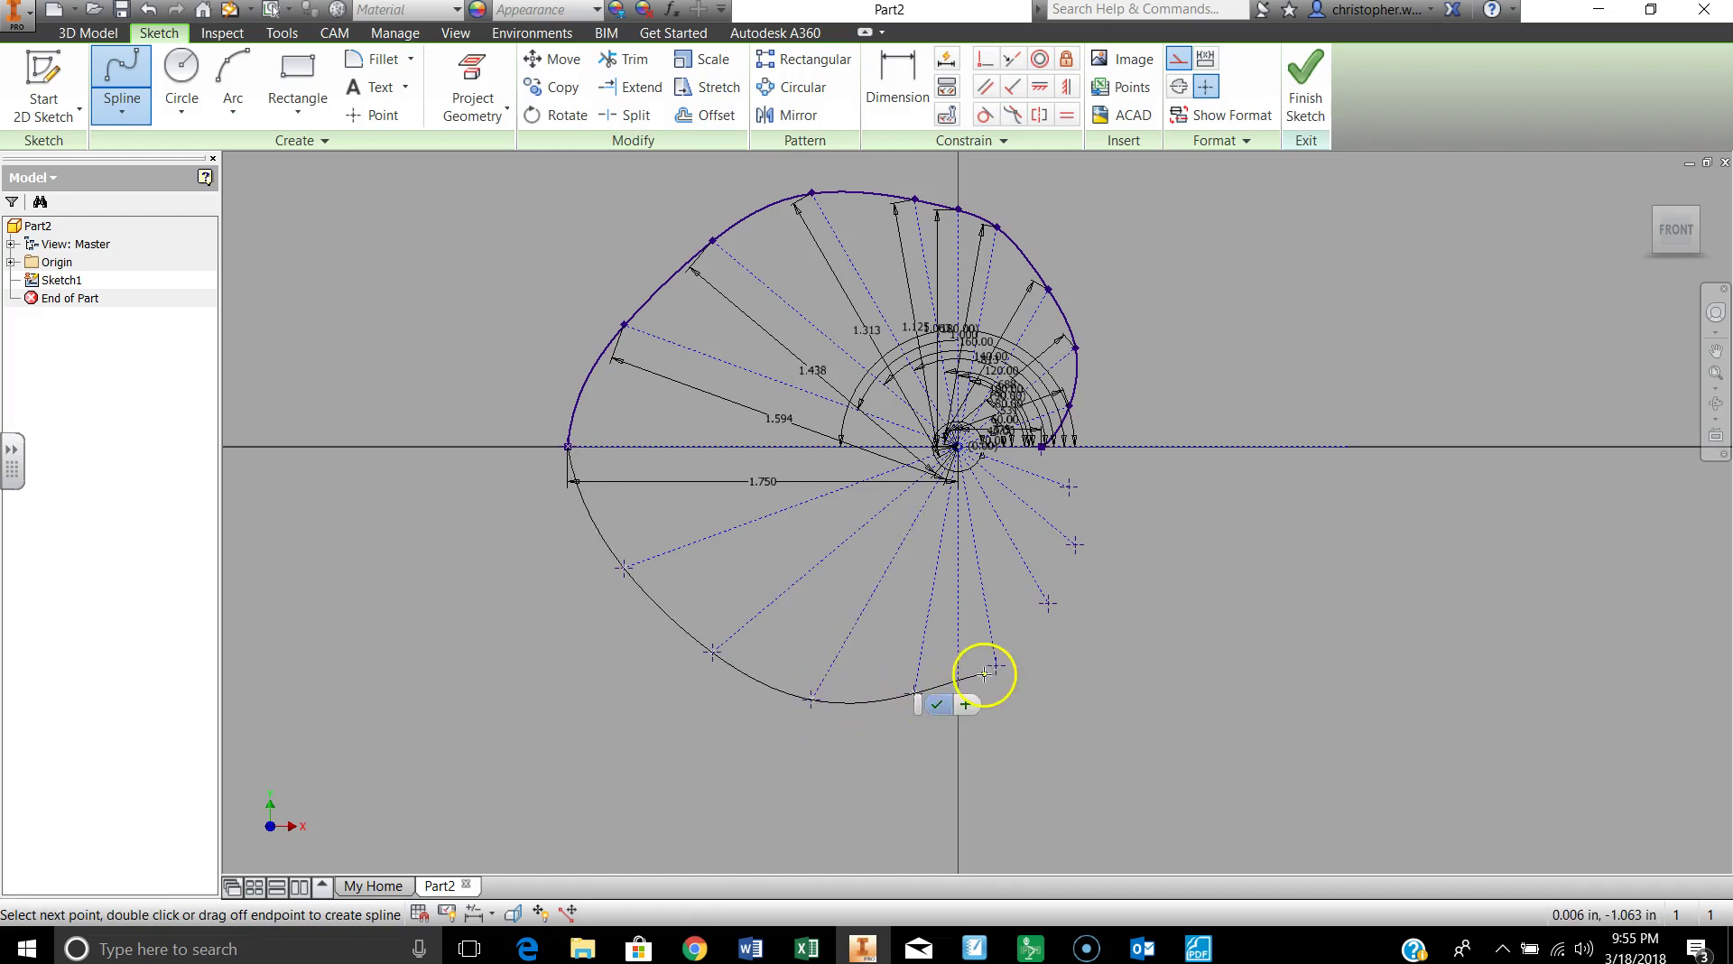
{"action": "left_click", "coordinate": [998, 666]}
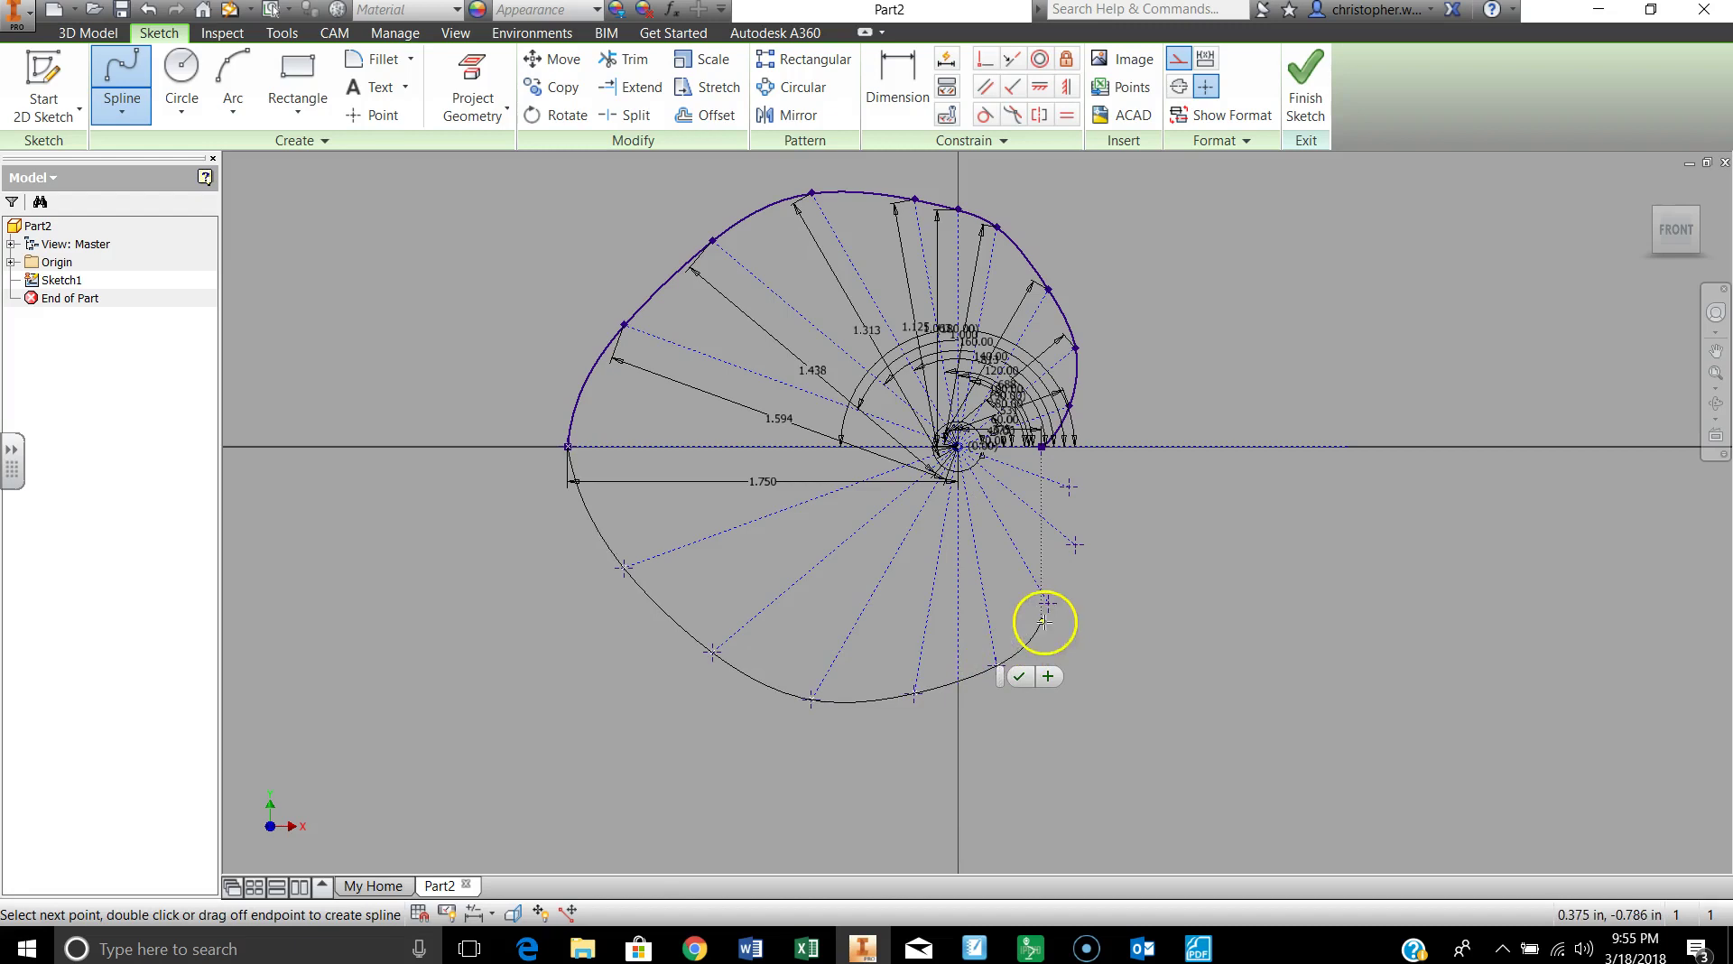
{"action": "left_click", "coordinate": [1048, 603]}
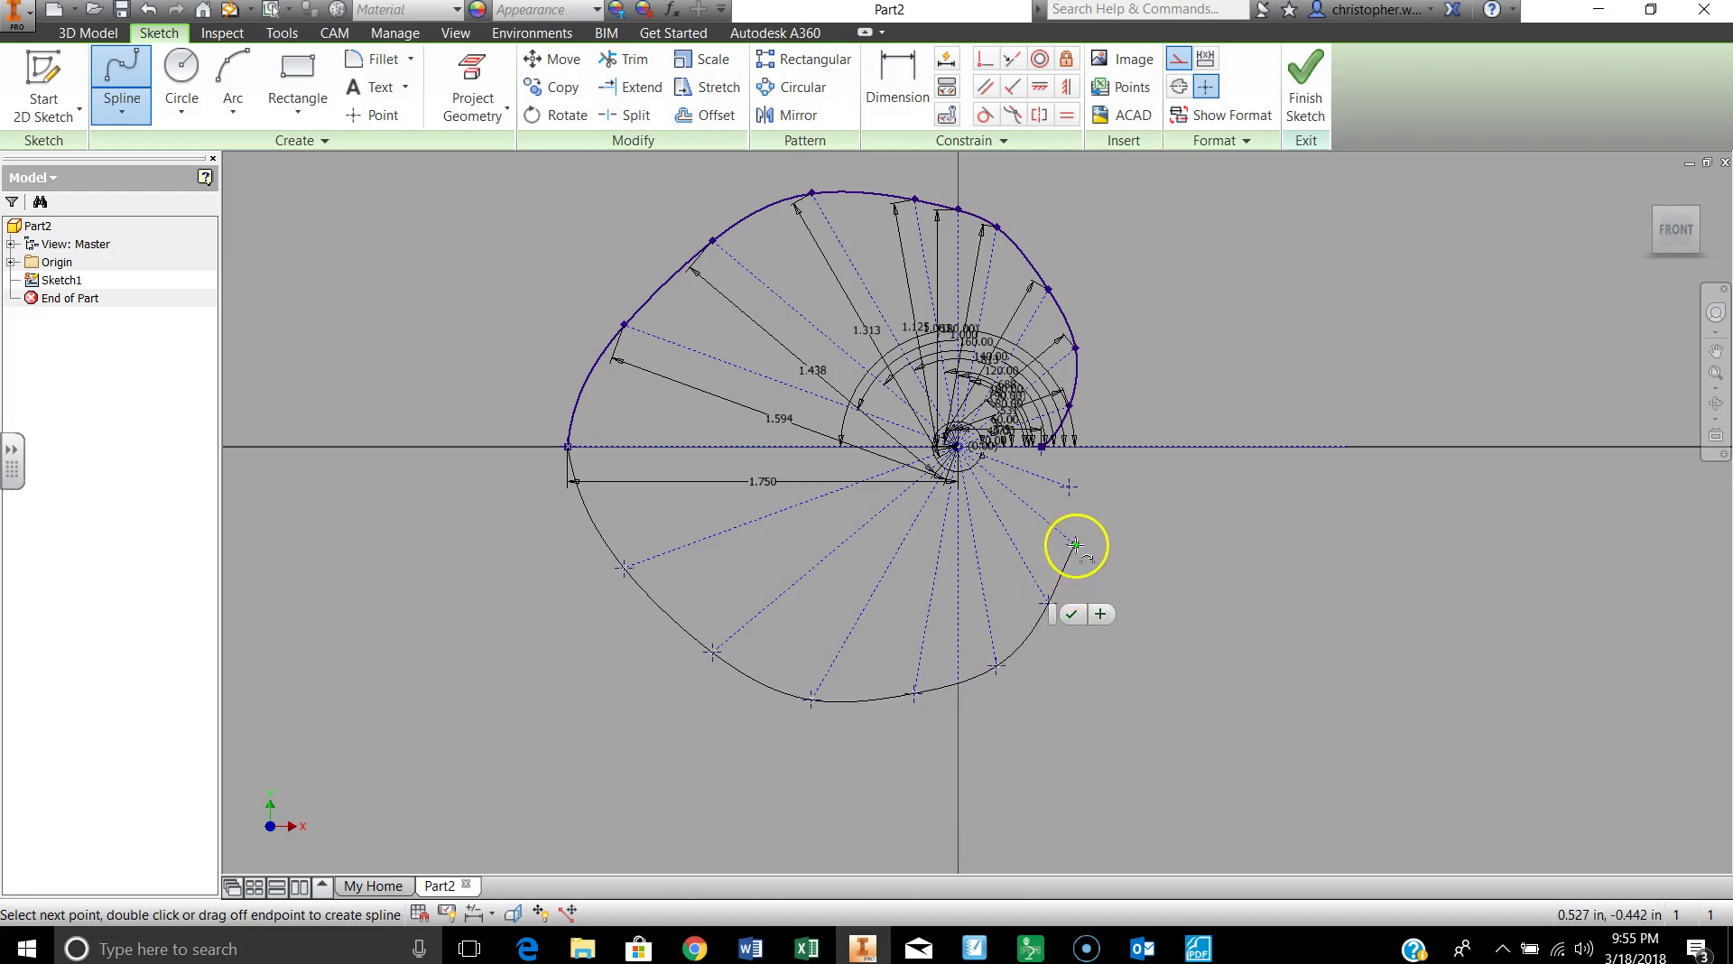
{"action": "left_click", "coordinate": [1076, 544]}
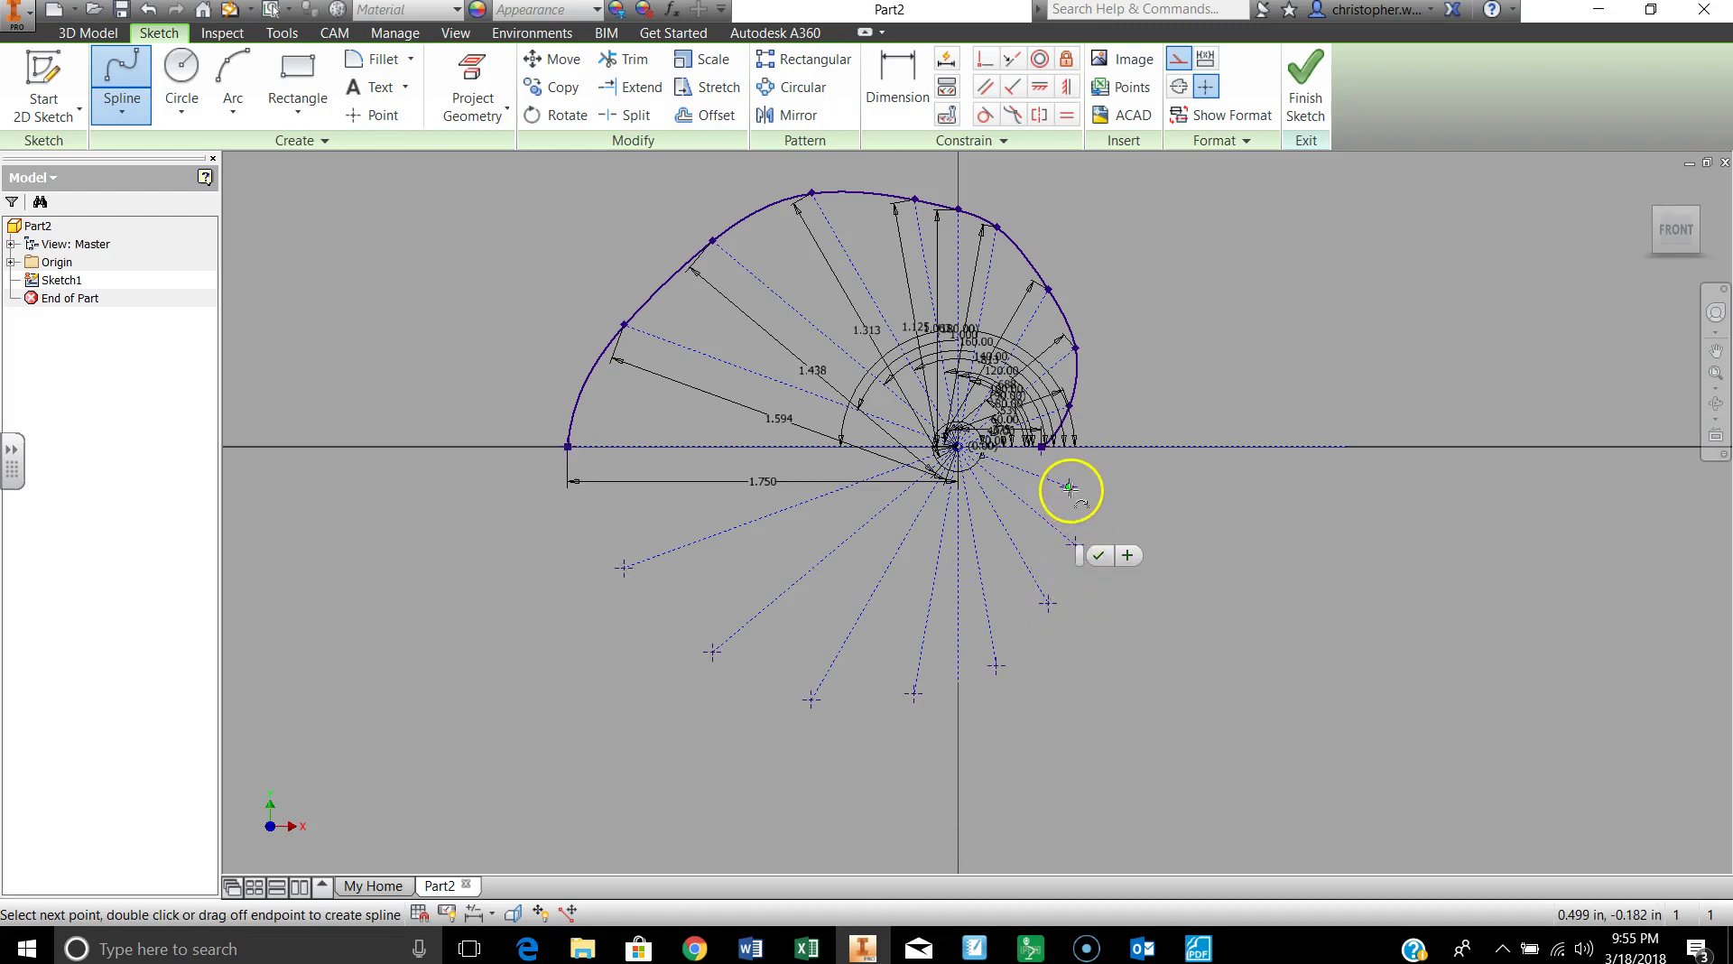
{"action": "left_click", "coordinate": [1070, 486]}
{"action": "double_click", "coordinate": [1044, 447]}
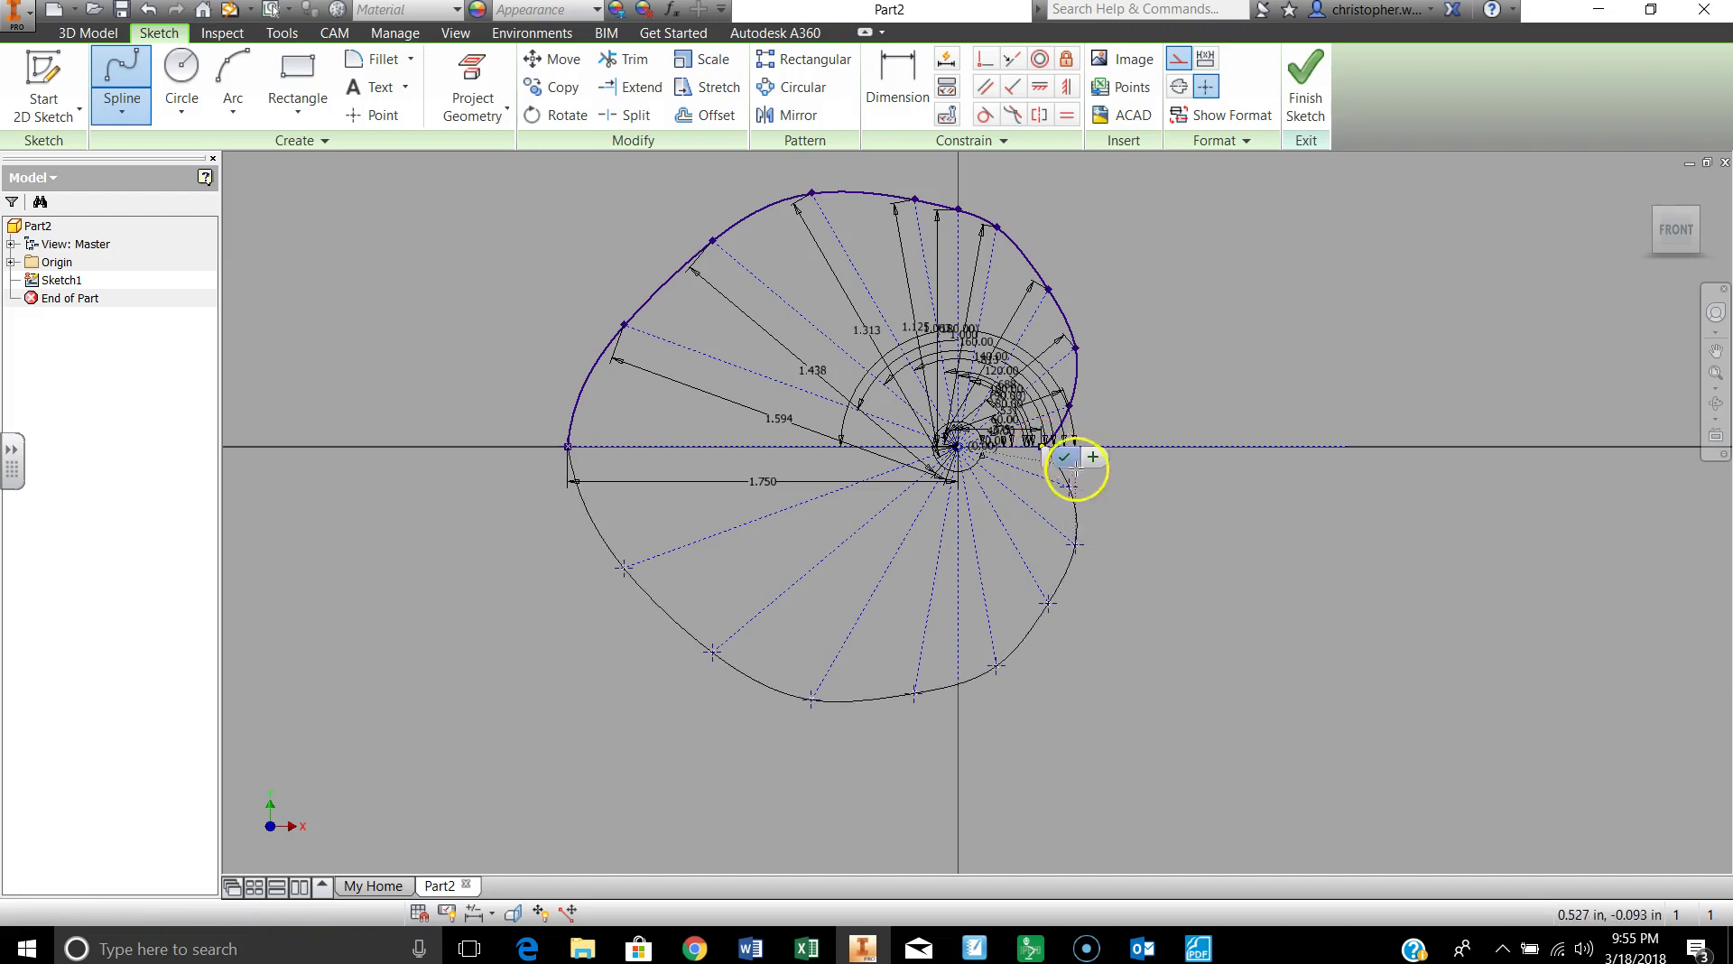
{"action": "key", "text": "Escape"}
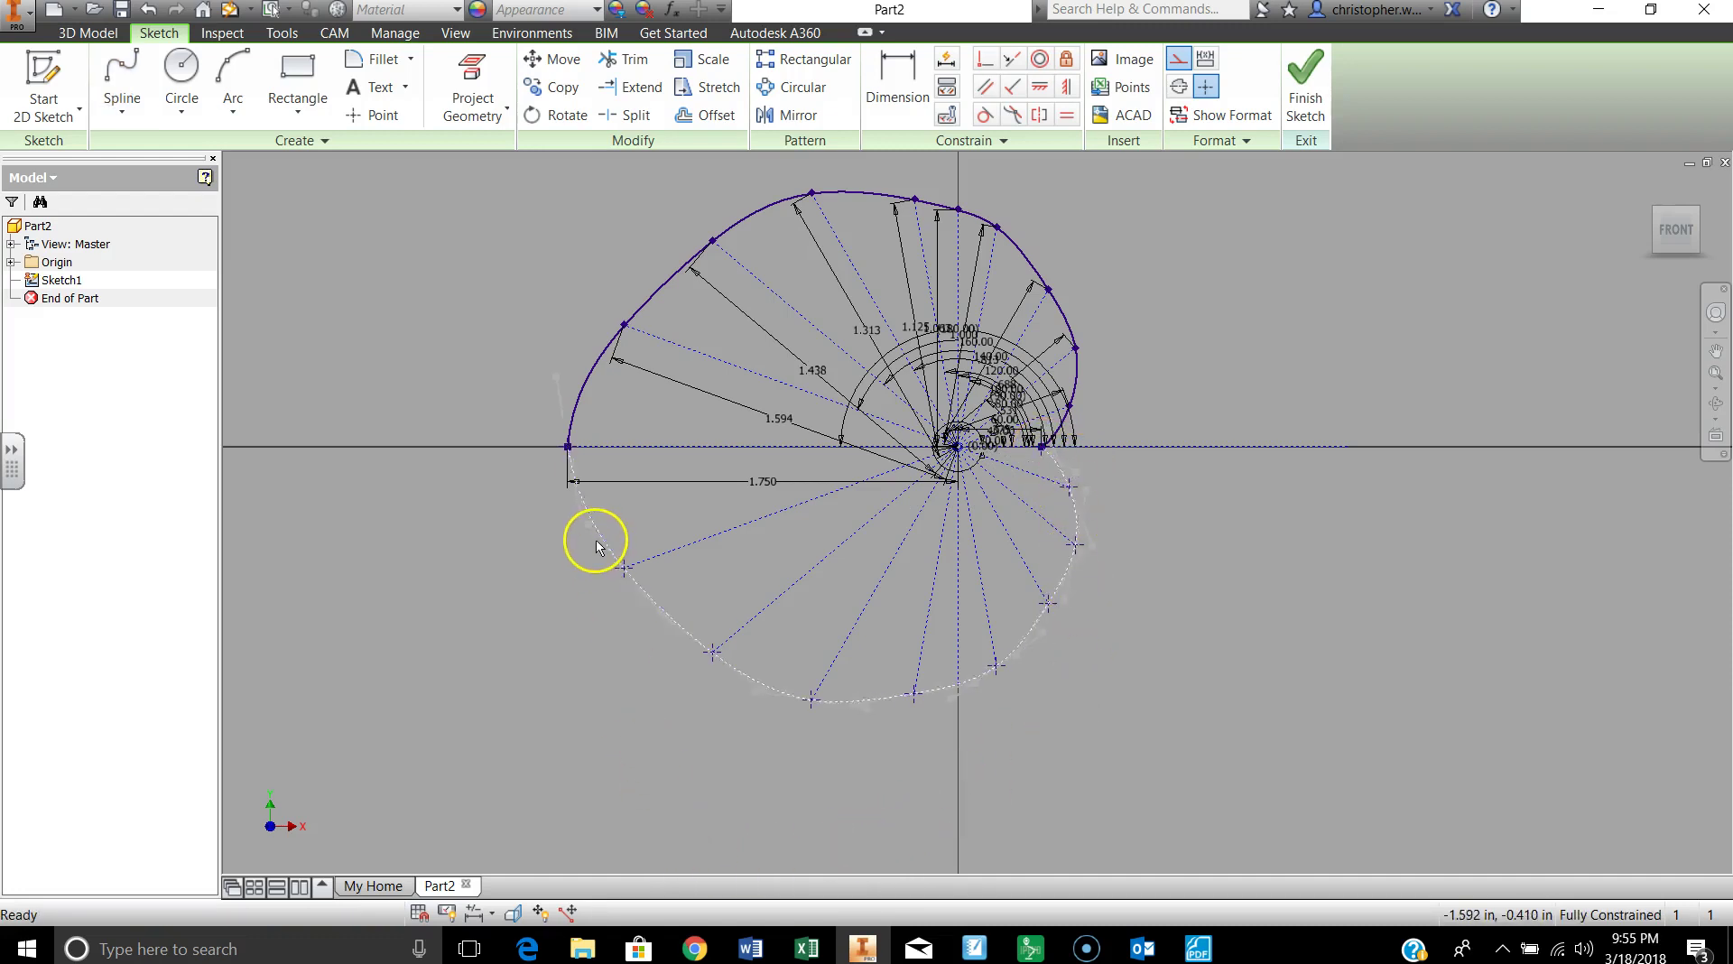
{"action": "right_click", "coordinate": [643, 594]}
{"action": "left_click", "coordinate": [745, 587]}
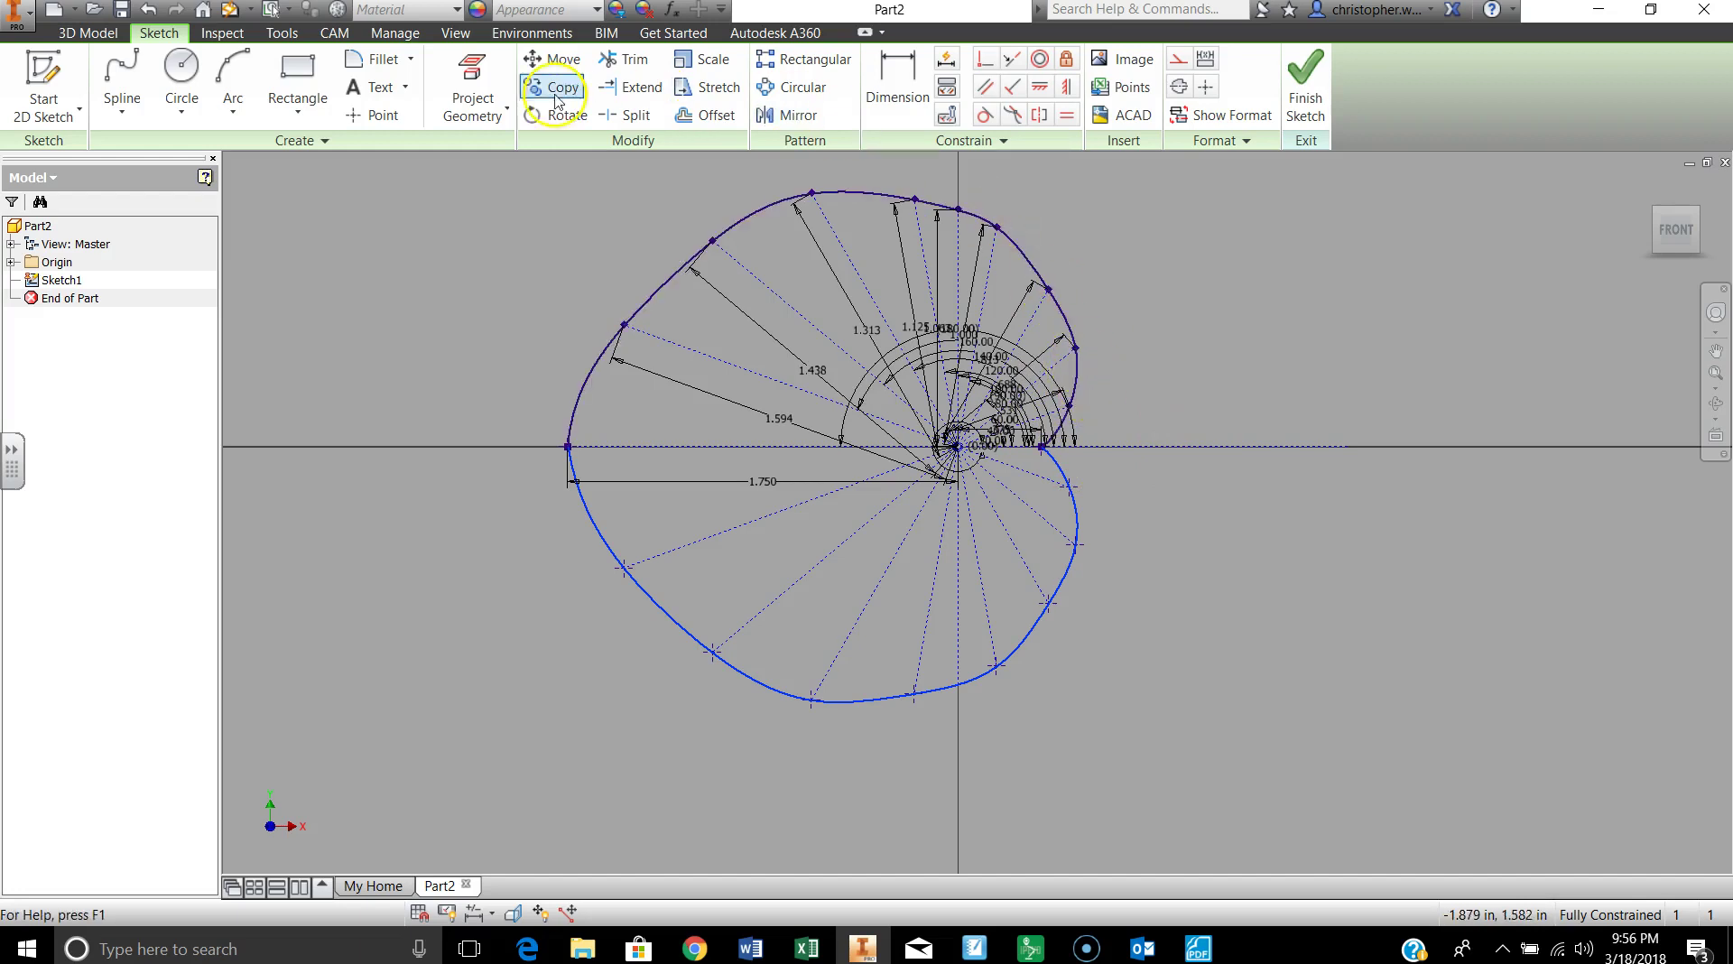
Try tangent arcs from the cam's 180 degree endpoint and between the upper and lower 40 degree endpoints, and undo the last arc
{"action": "left_click", "coordinate": [210, 113]}
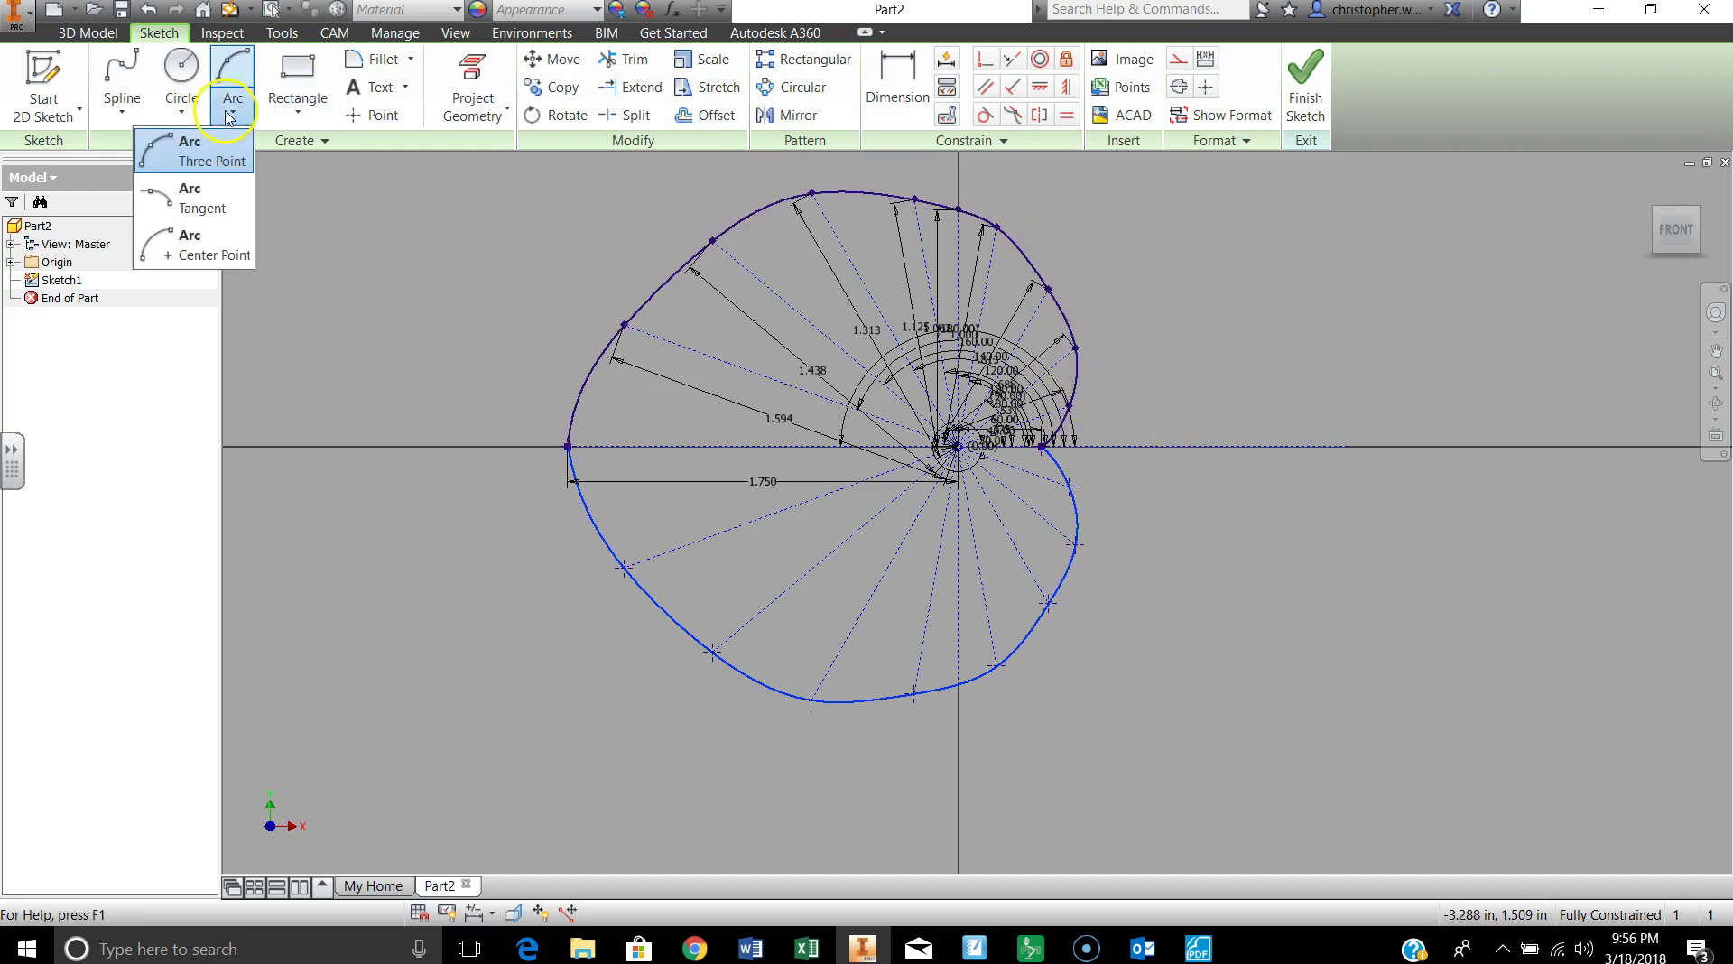
{"action": "left_click", "coordinate": [202, 208]}
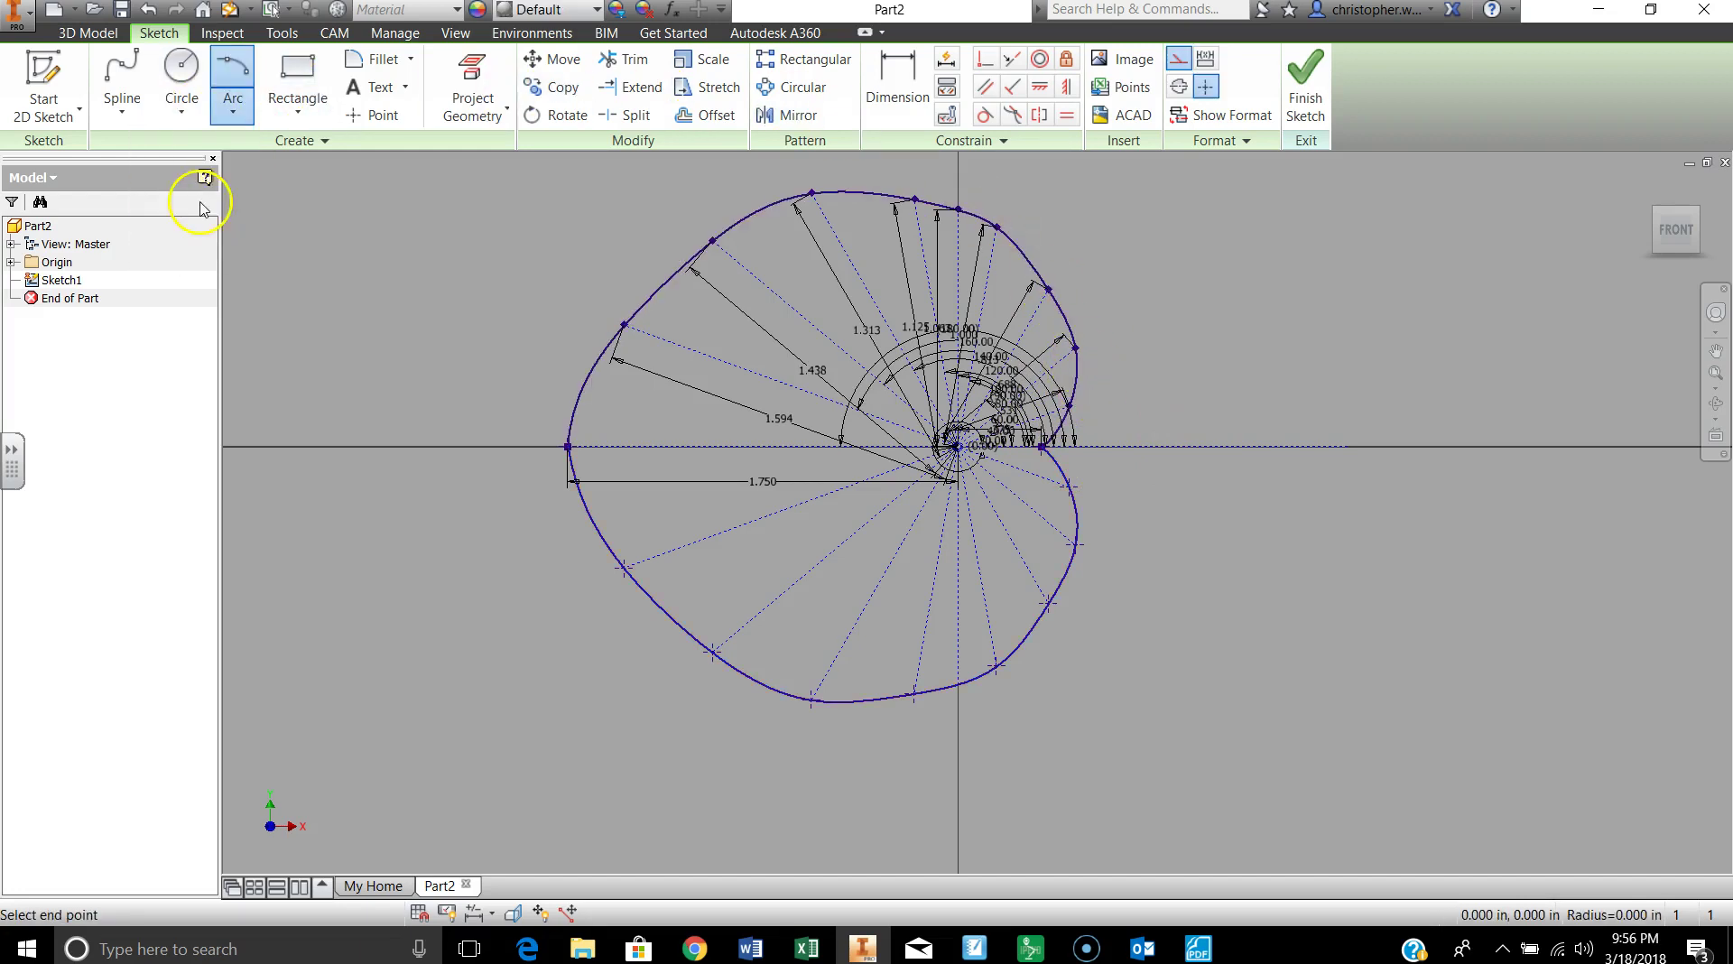
{"action": "left_click", "coordinate": [1074, 348]}
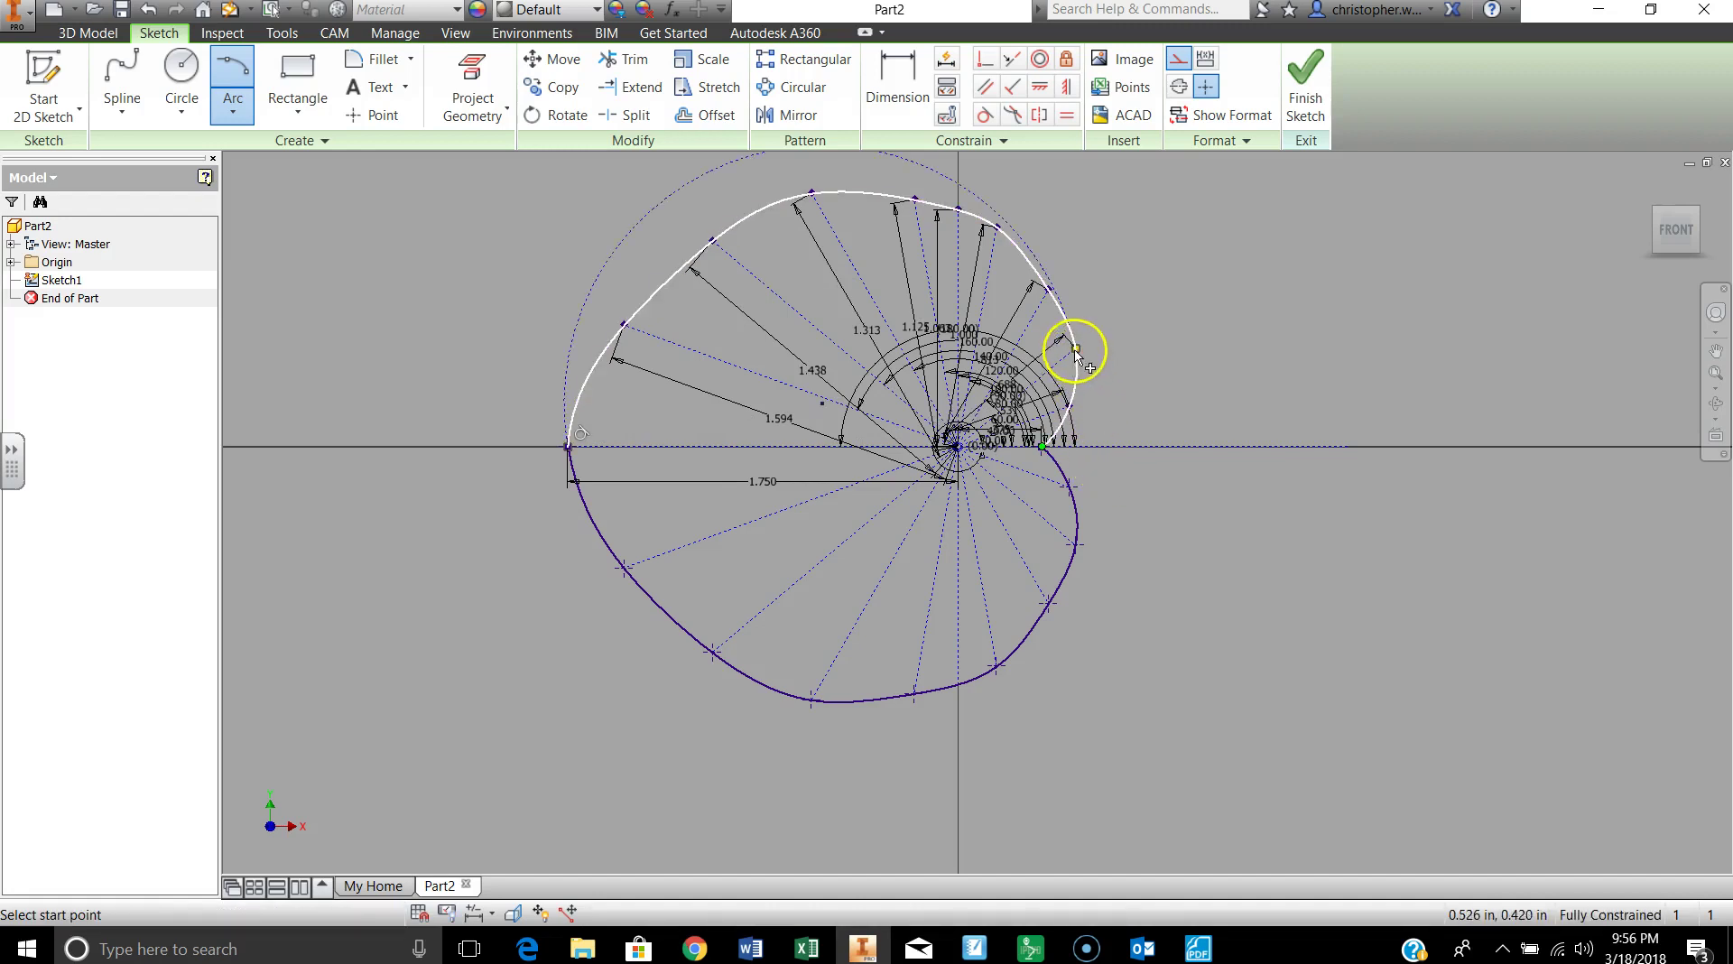
{"action": "left_click", "coordinate": [1076, 546]}
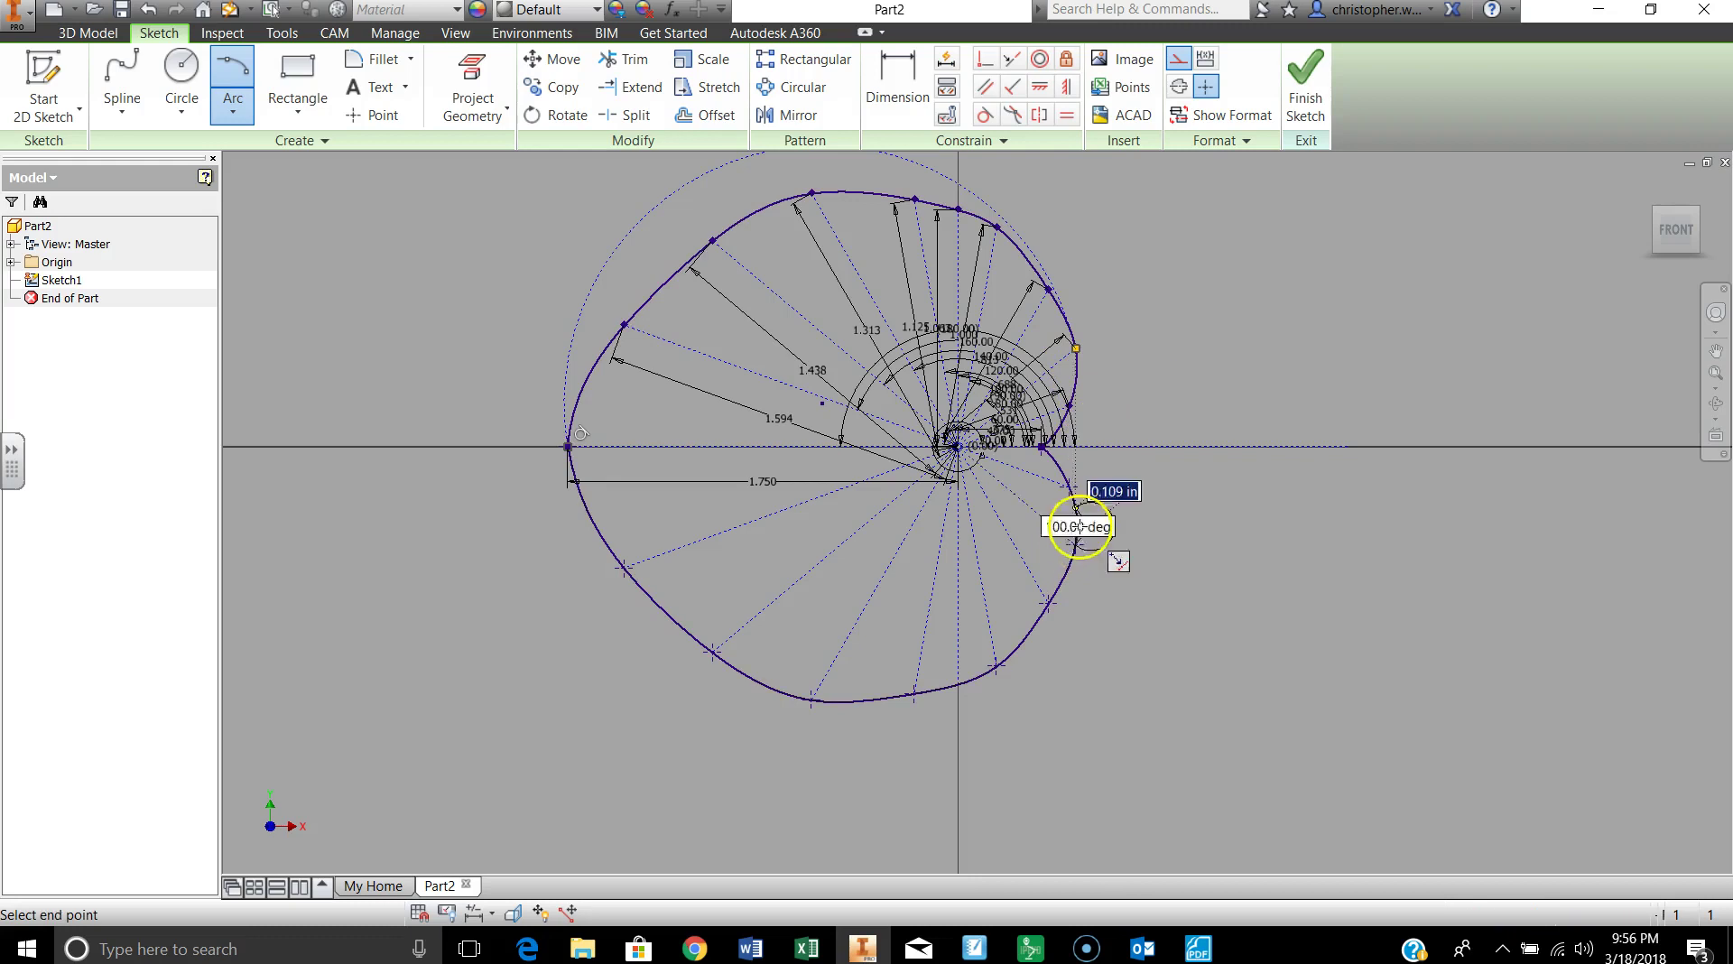
{"action": "left_click", "coordinate": [1076, 348]}
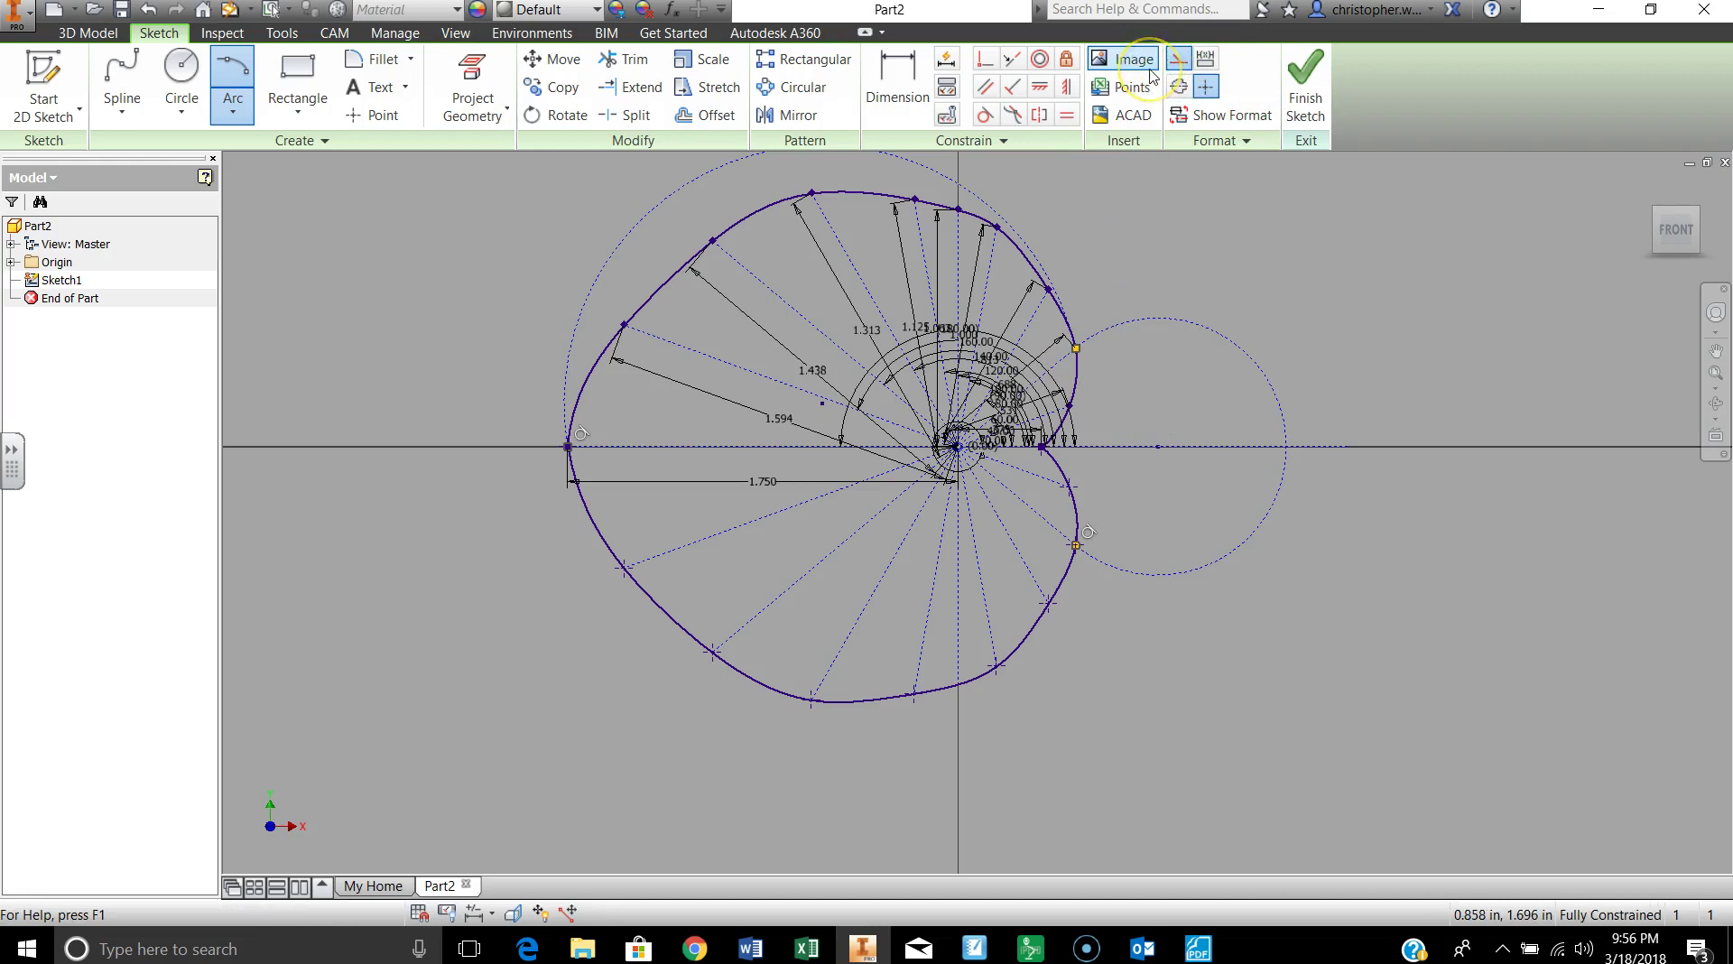
{"action": "key", "text": "Escape"}
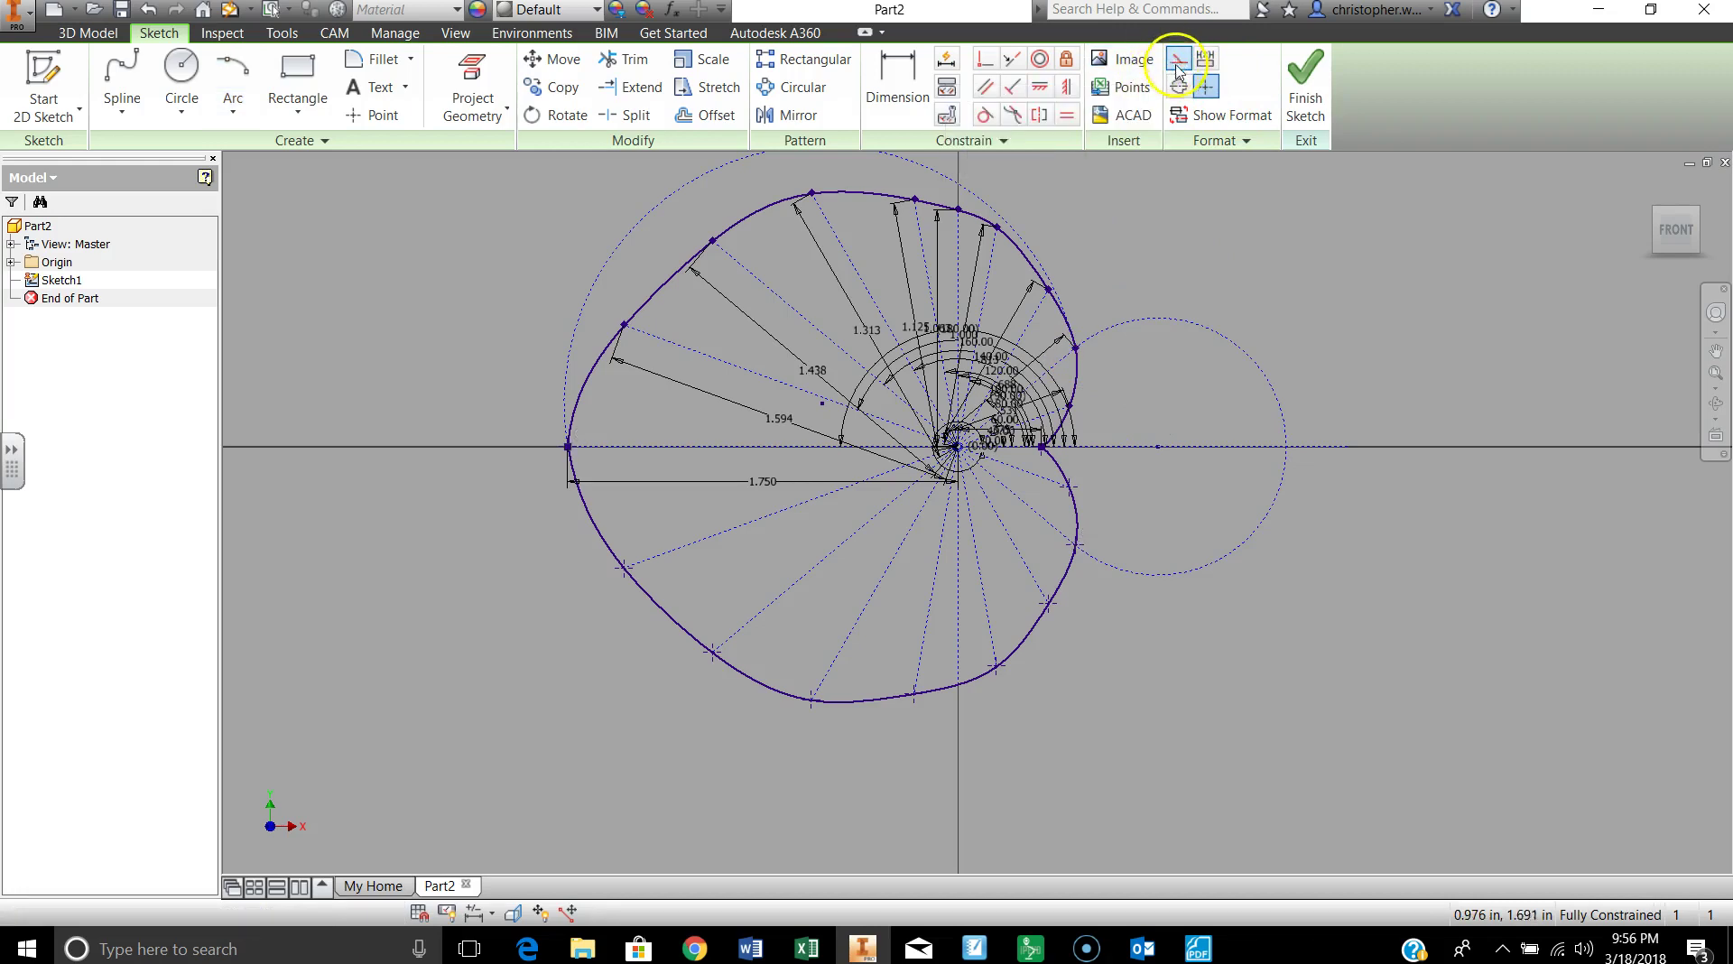
{"action": "left_click", "coordinate": [147, 13]}
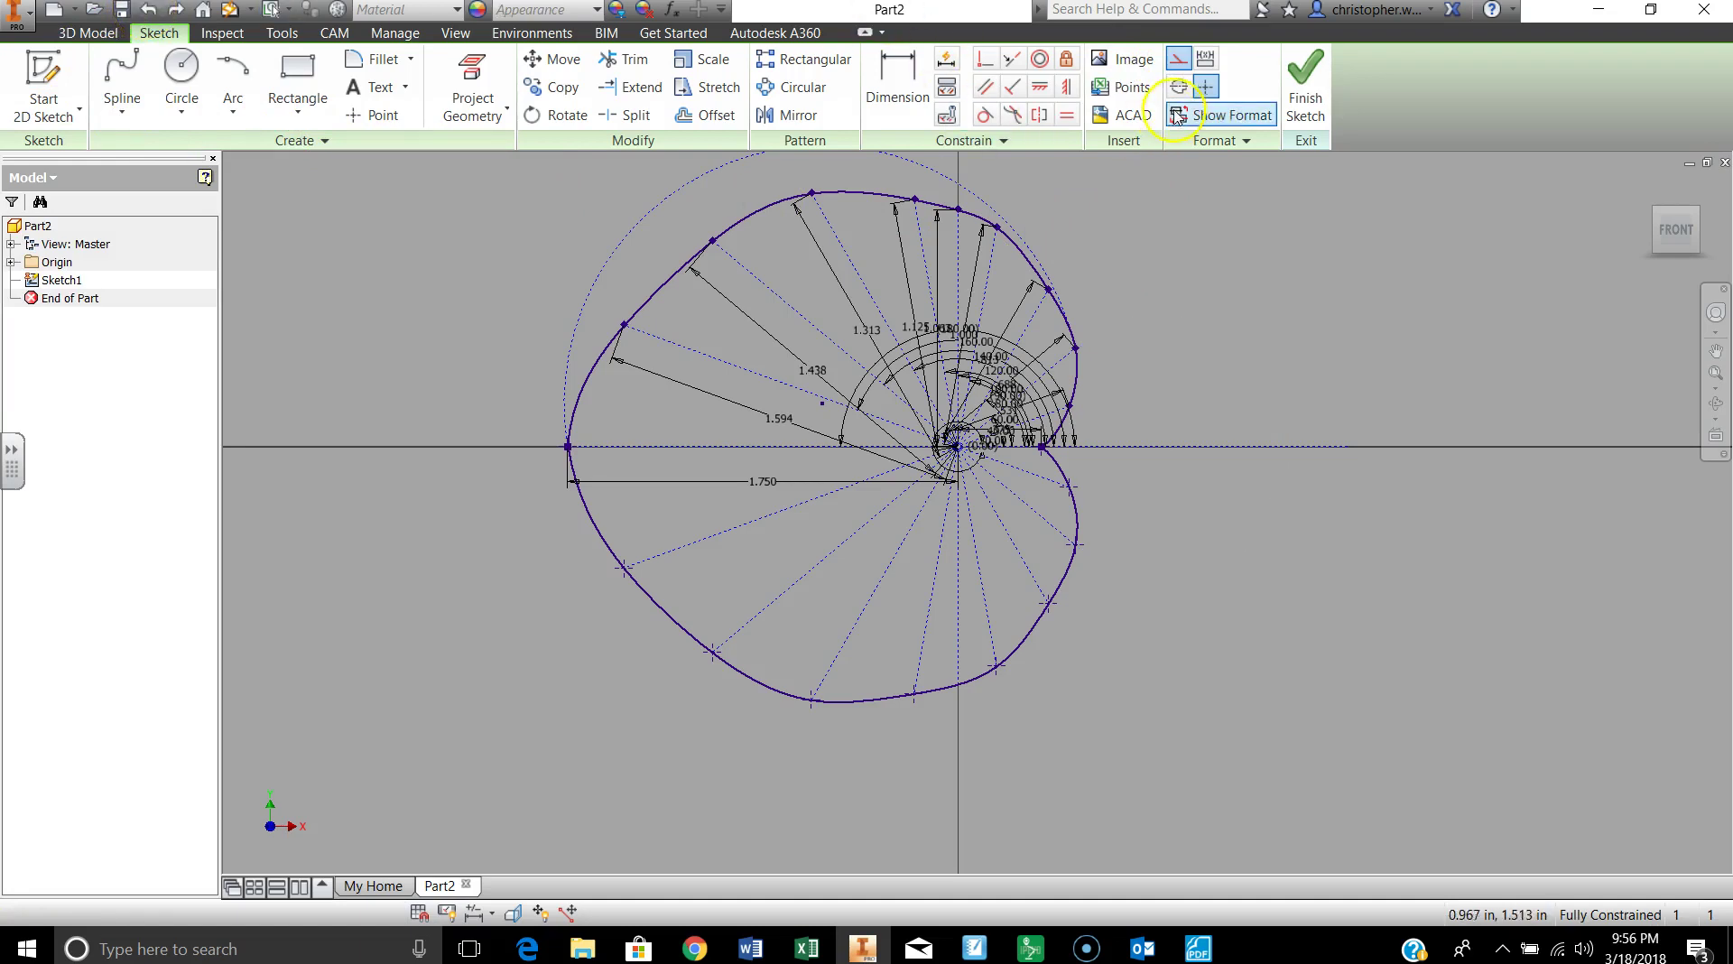
With construction mode off, draw a three-point arc of about 2.54 in radius across the cam's notch between the upper and mirrored 40 degree endpoints
{"action": "left_click", "coordinate": [1178, 58]}
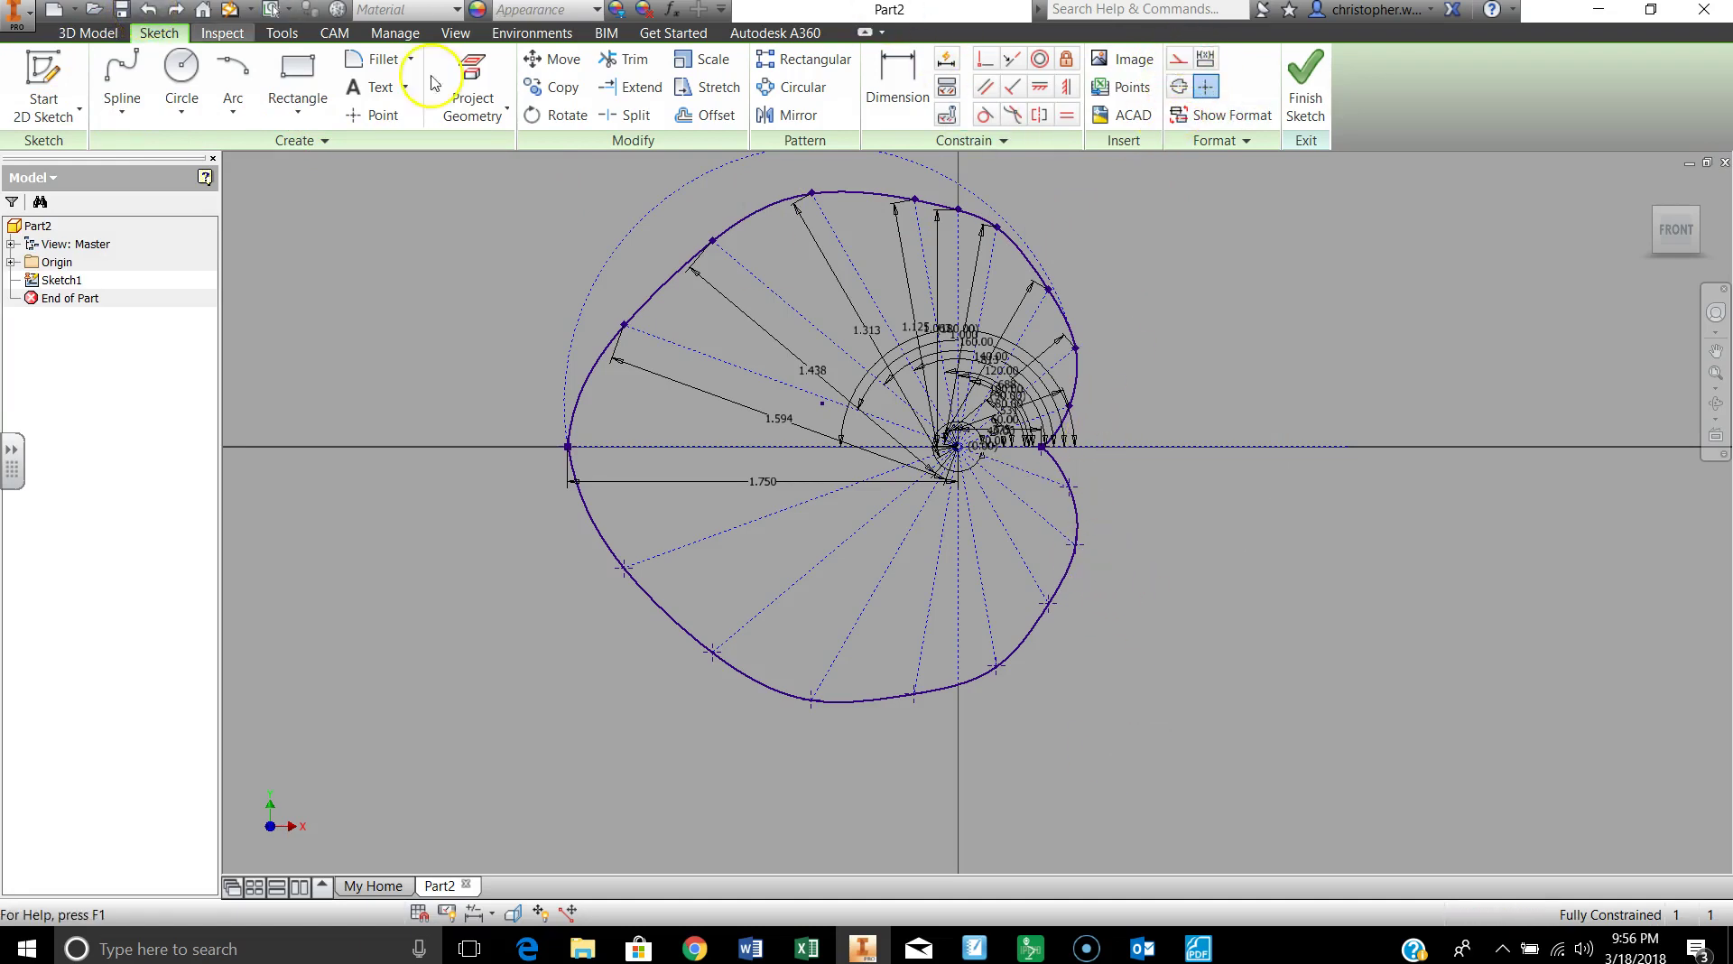
{"action": "left_click", "coordinate": [233, 106]}
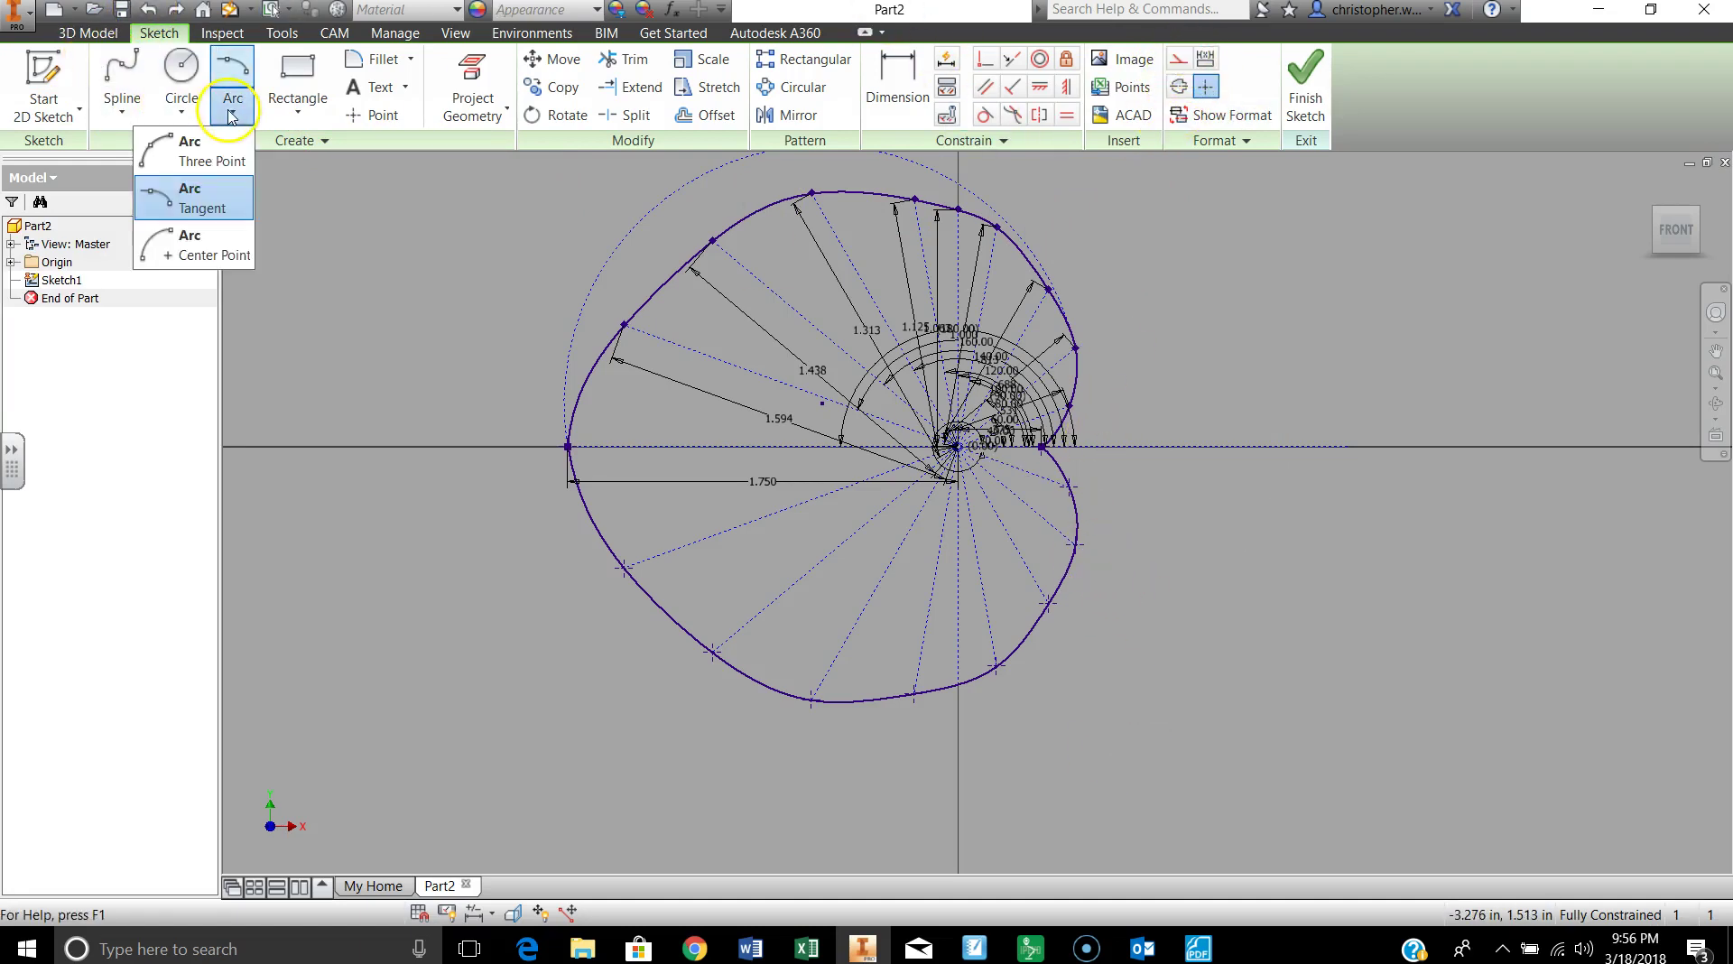
{"action": "left_click", "coordinate": [206, 161]}
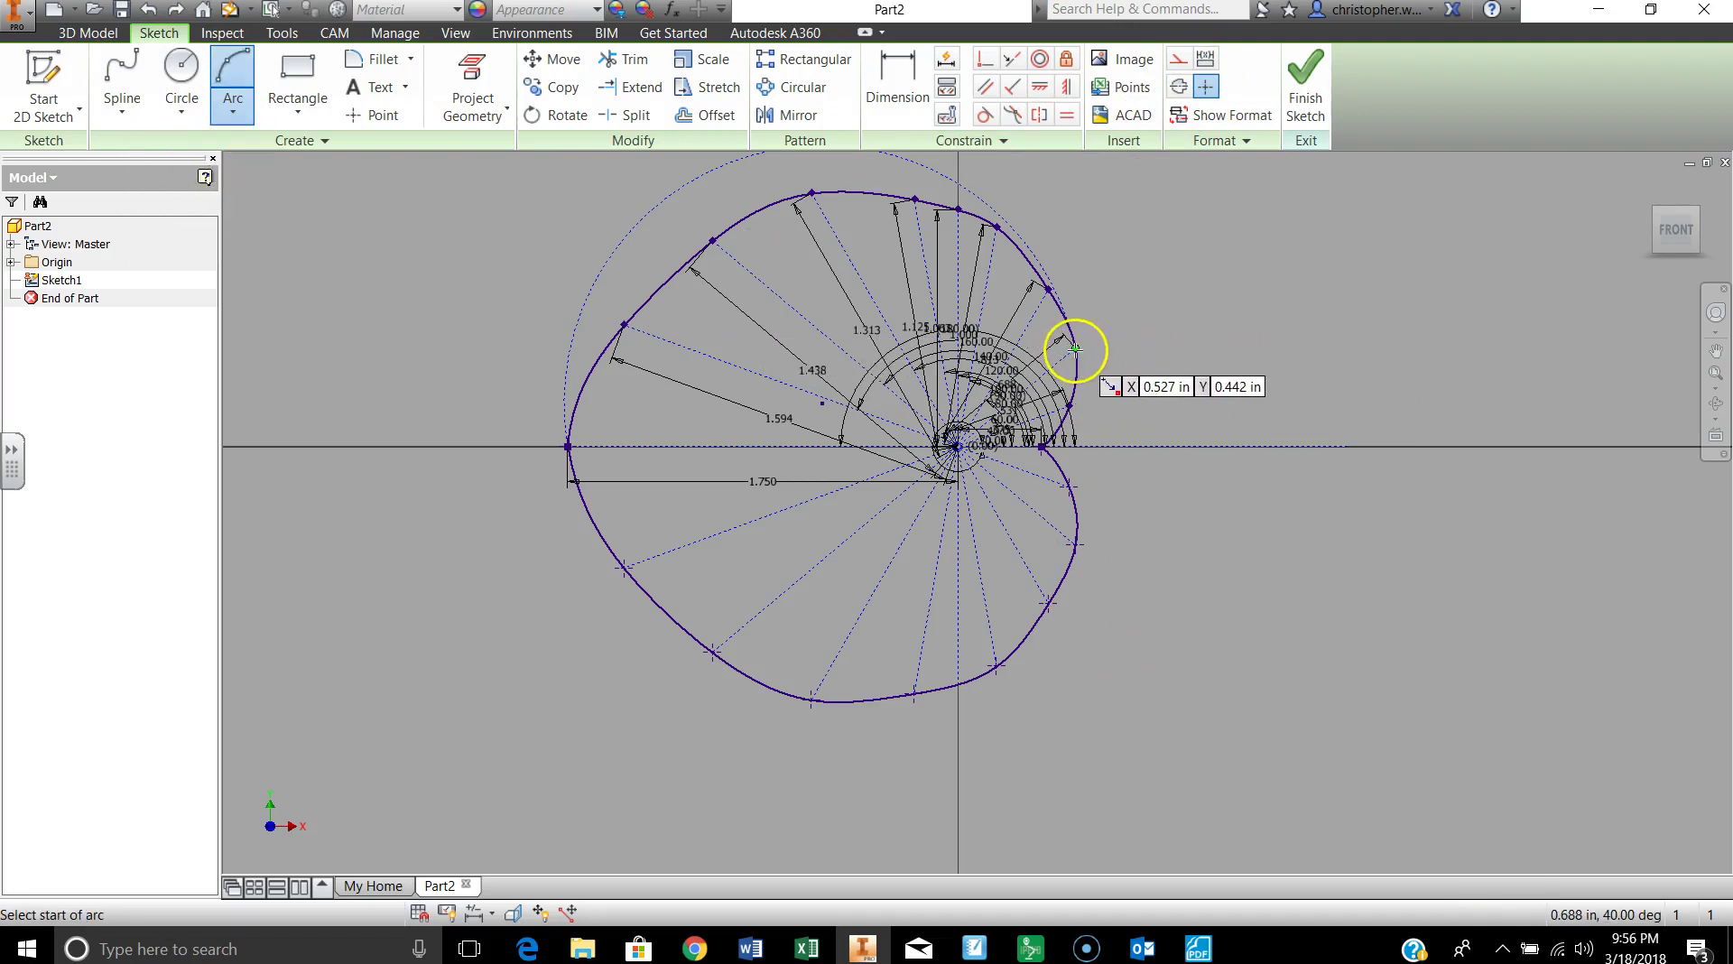
{"action": "left_click", "coordinate": [1076, 347]}
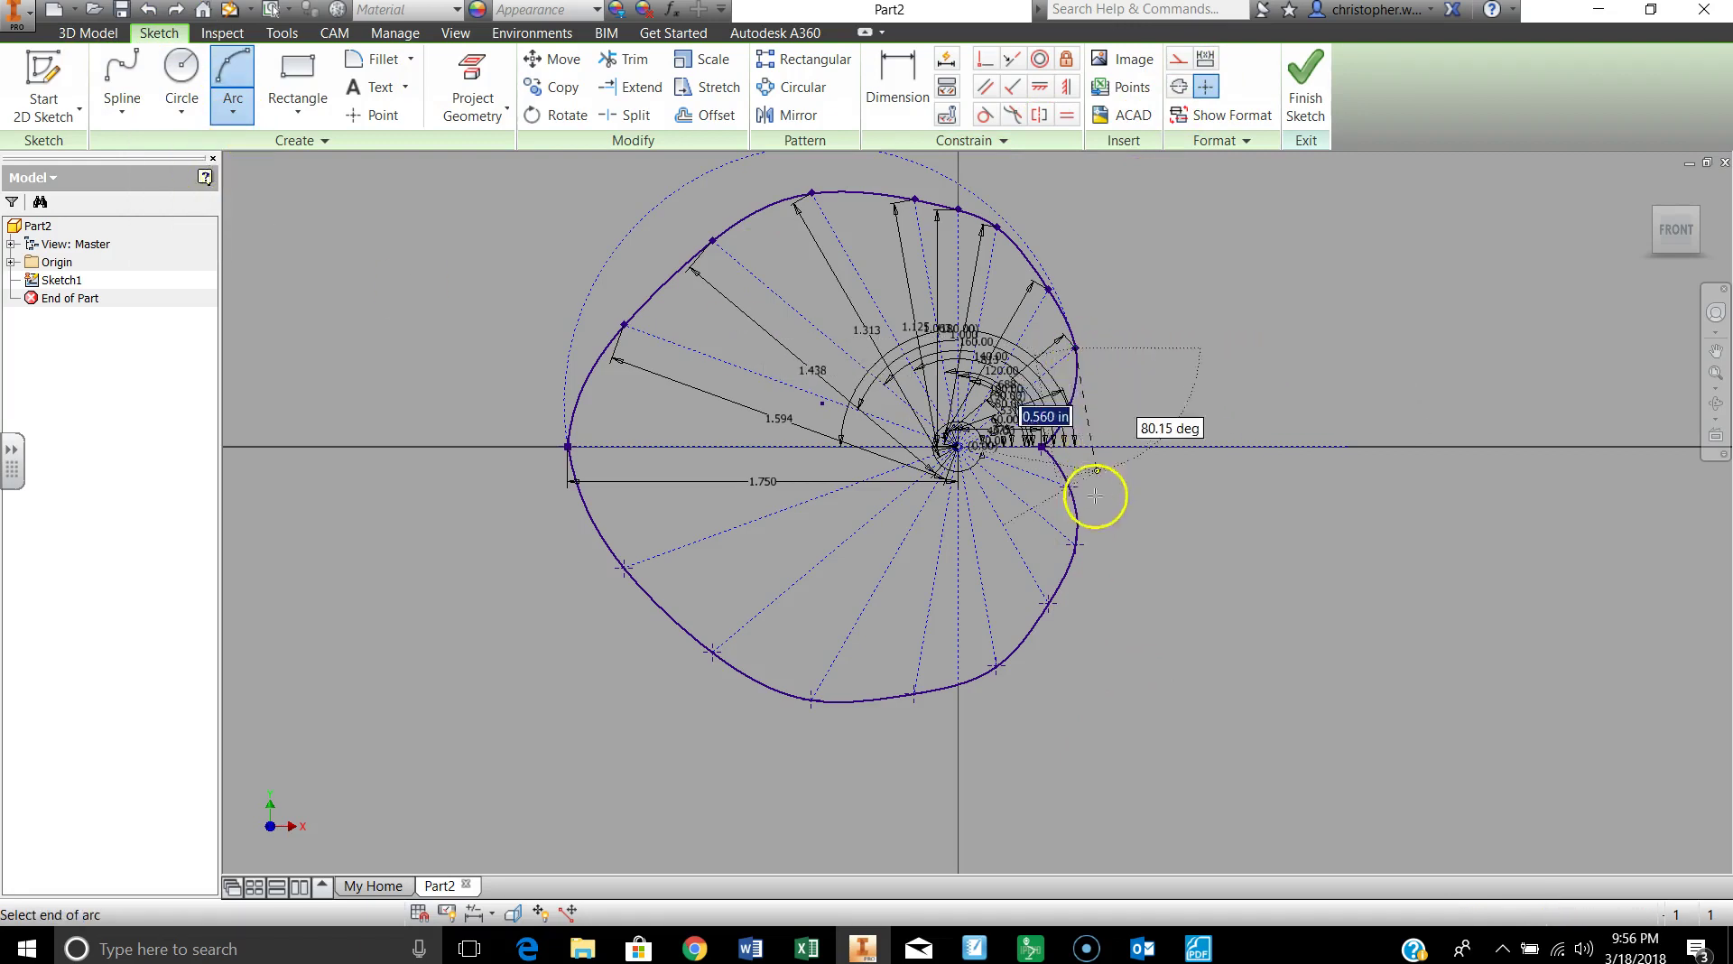
{"action": "left_click", "coordinate": [1074, 544]}
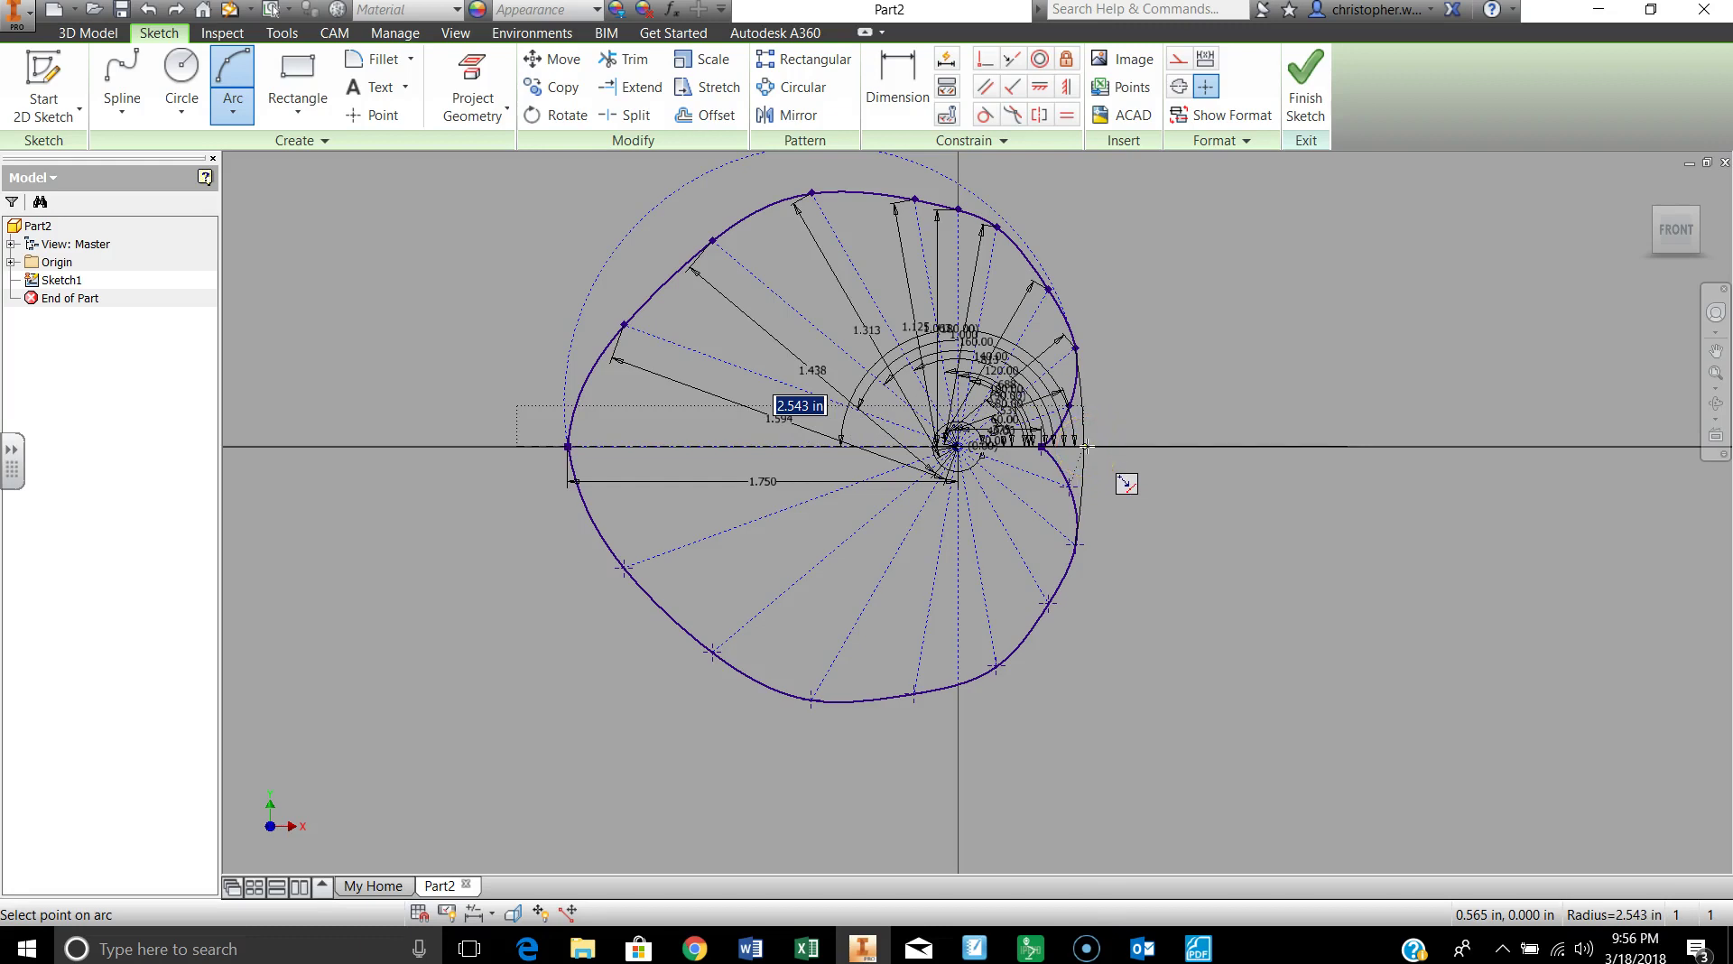
{"action": "left_click", "coordinate": [1125, 468]}
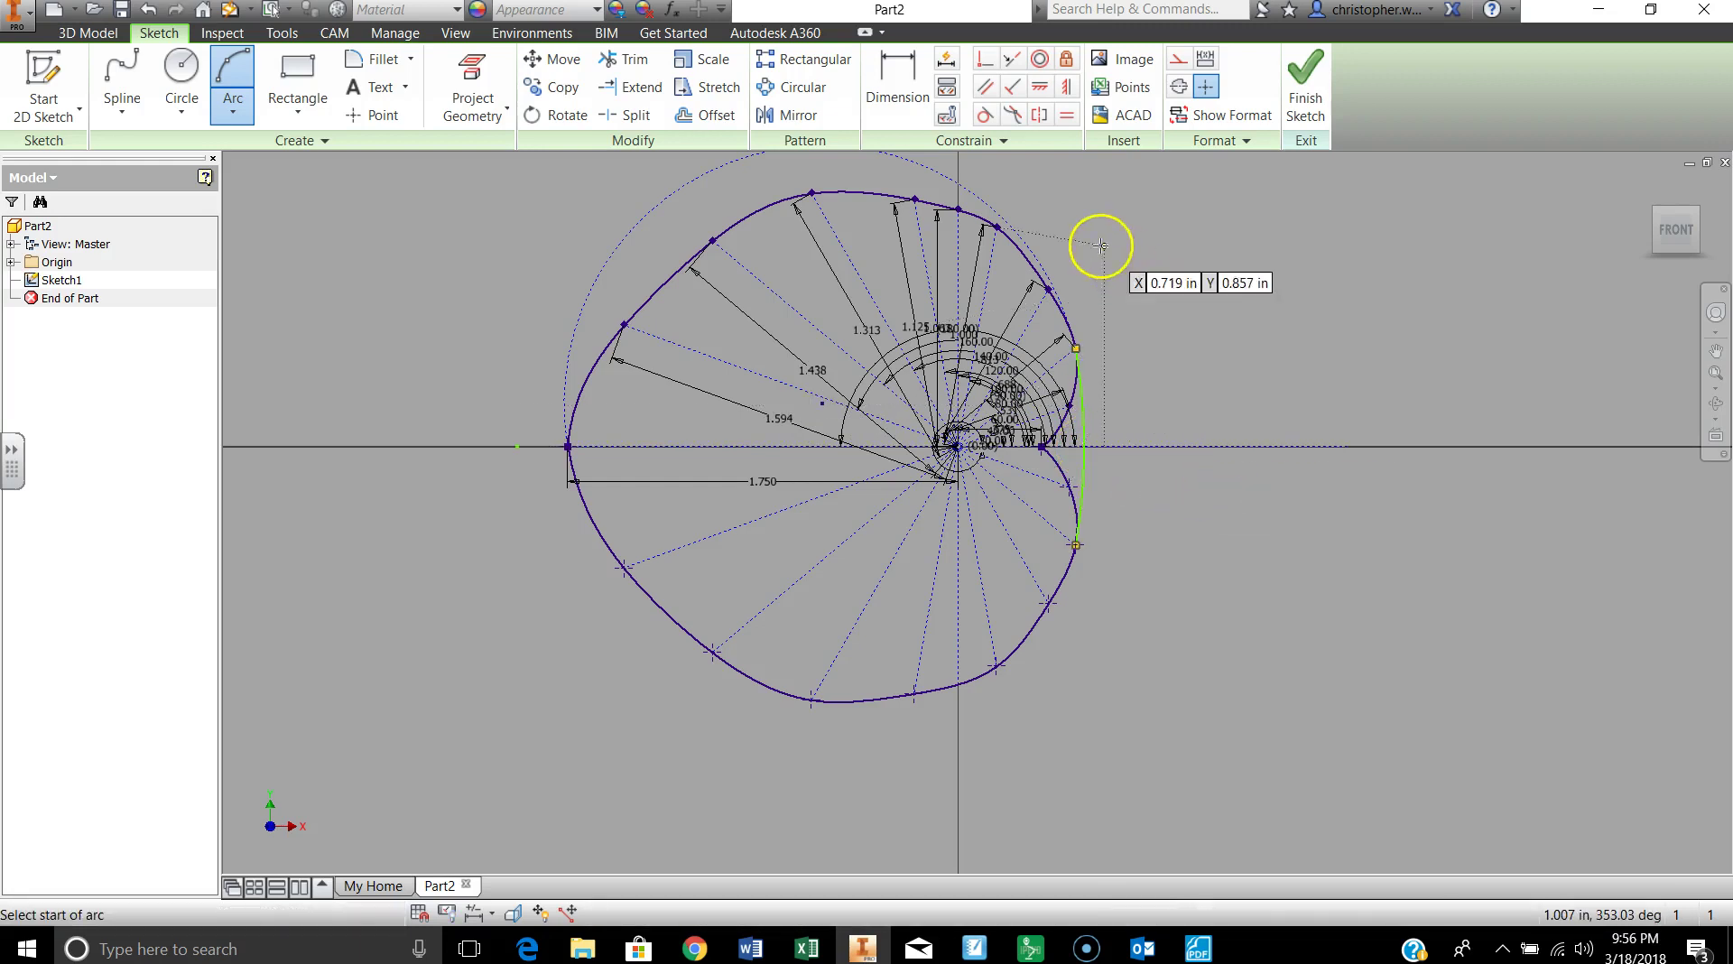
{"action": "key", "text": "Escape"}
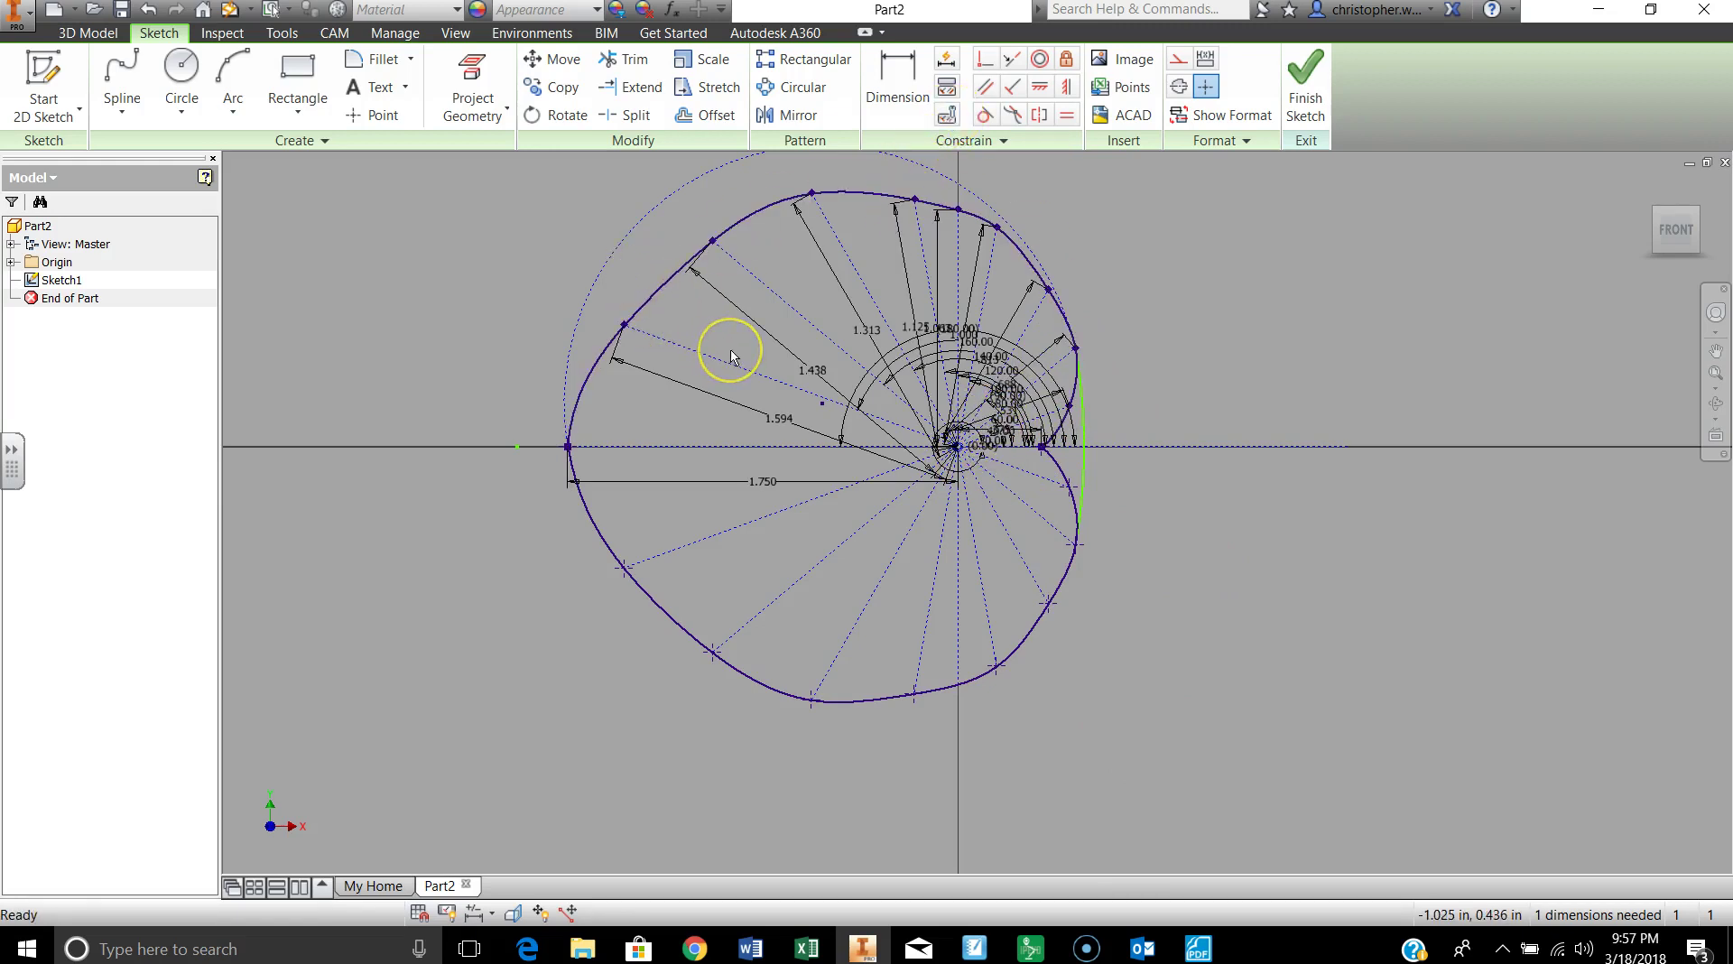
Delete the stray large construction arc above the cam profile
{"action": "right_click", "coordinate": [647, 222]}
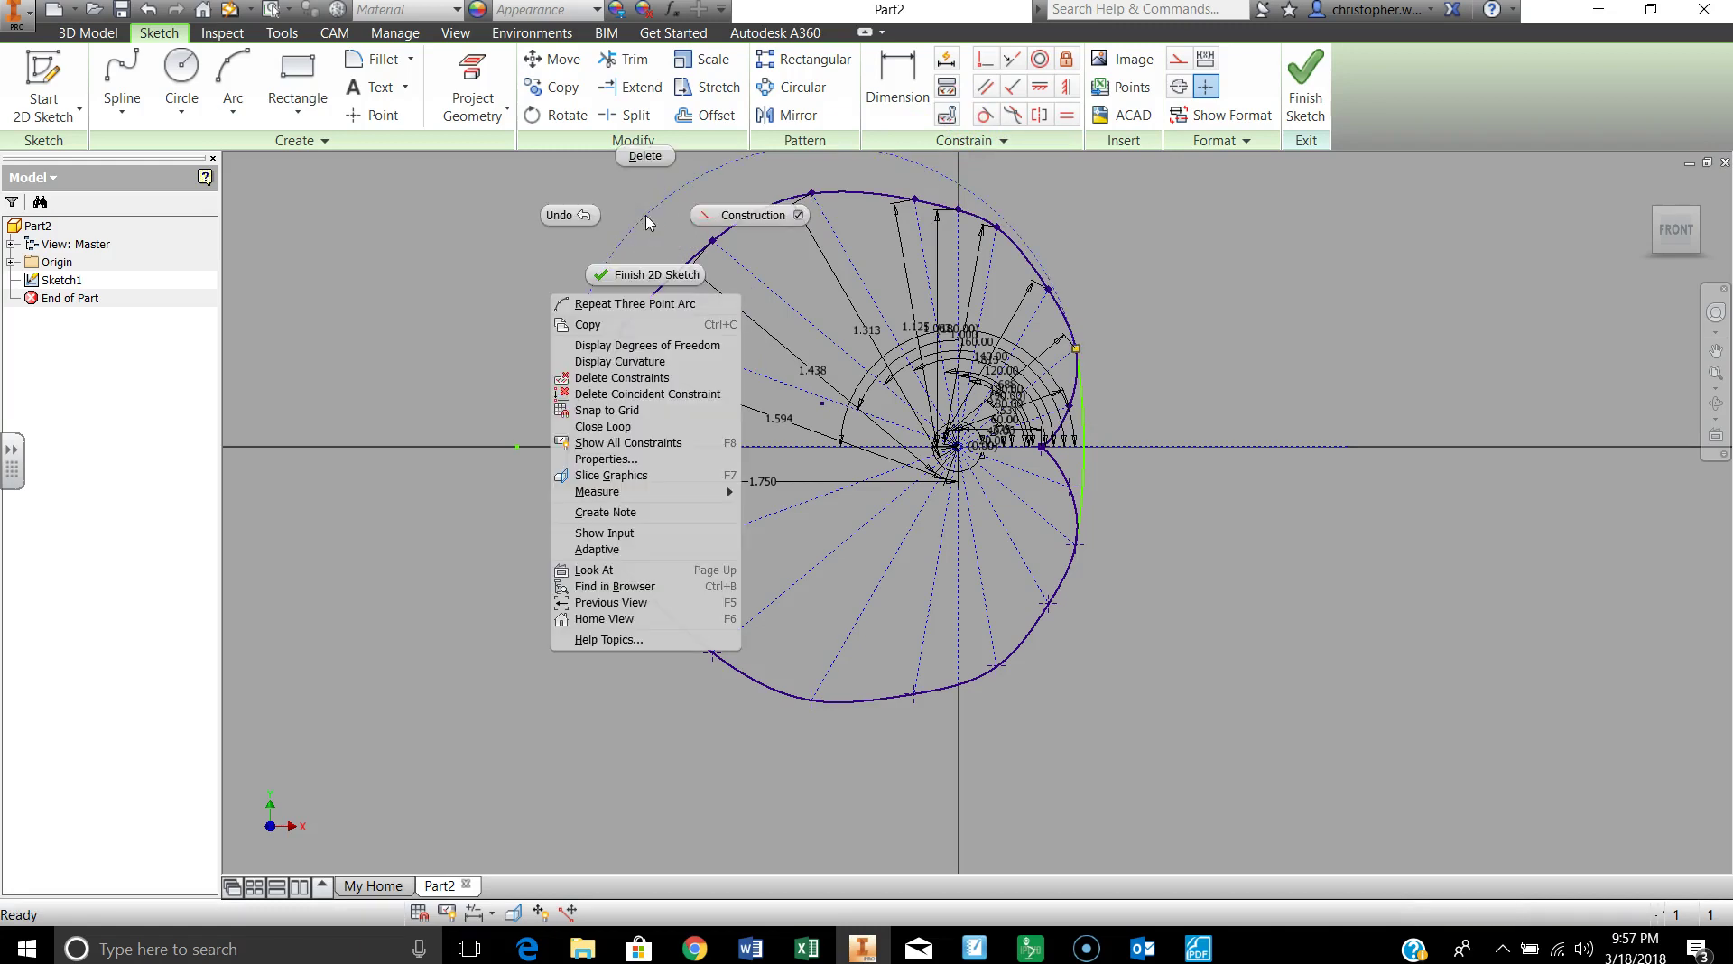
{"action": "left_click", "coordinate": [646, 159]}
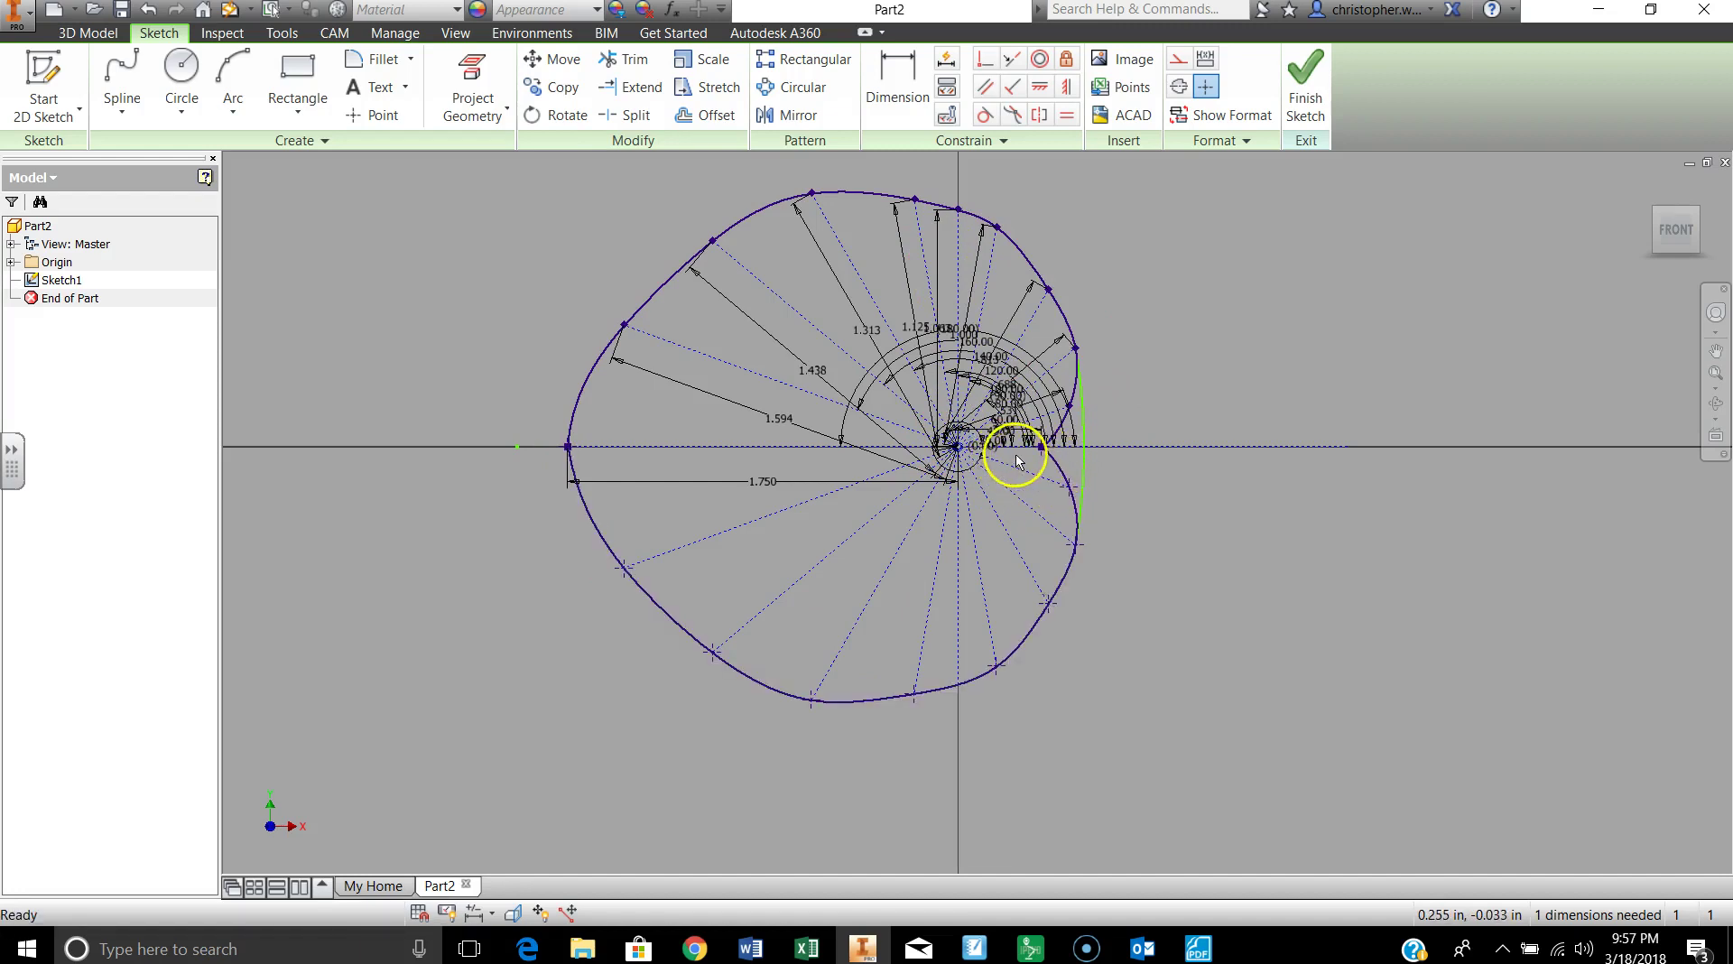
{"action": "left_click", "coordinate": [1240, 487]}
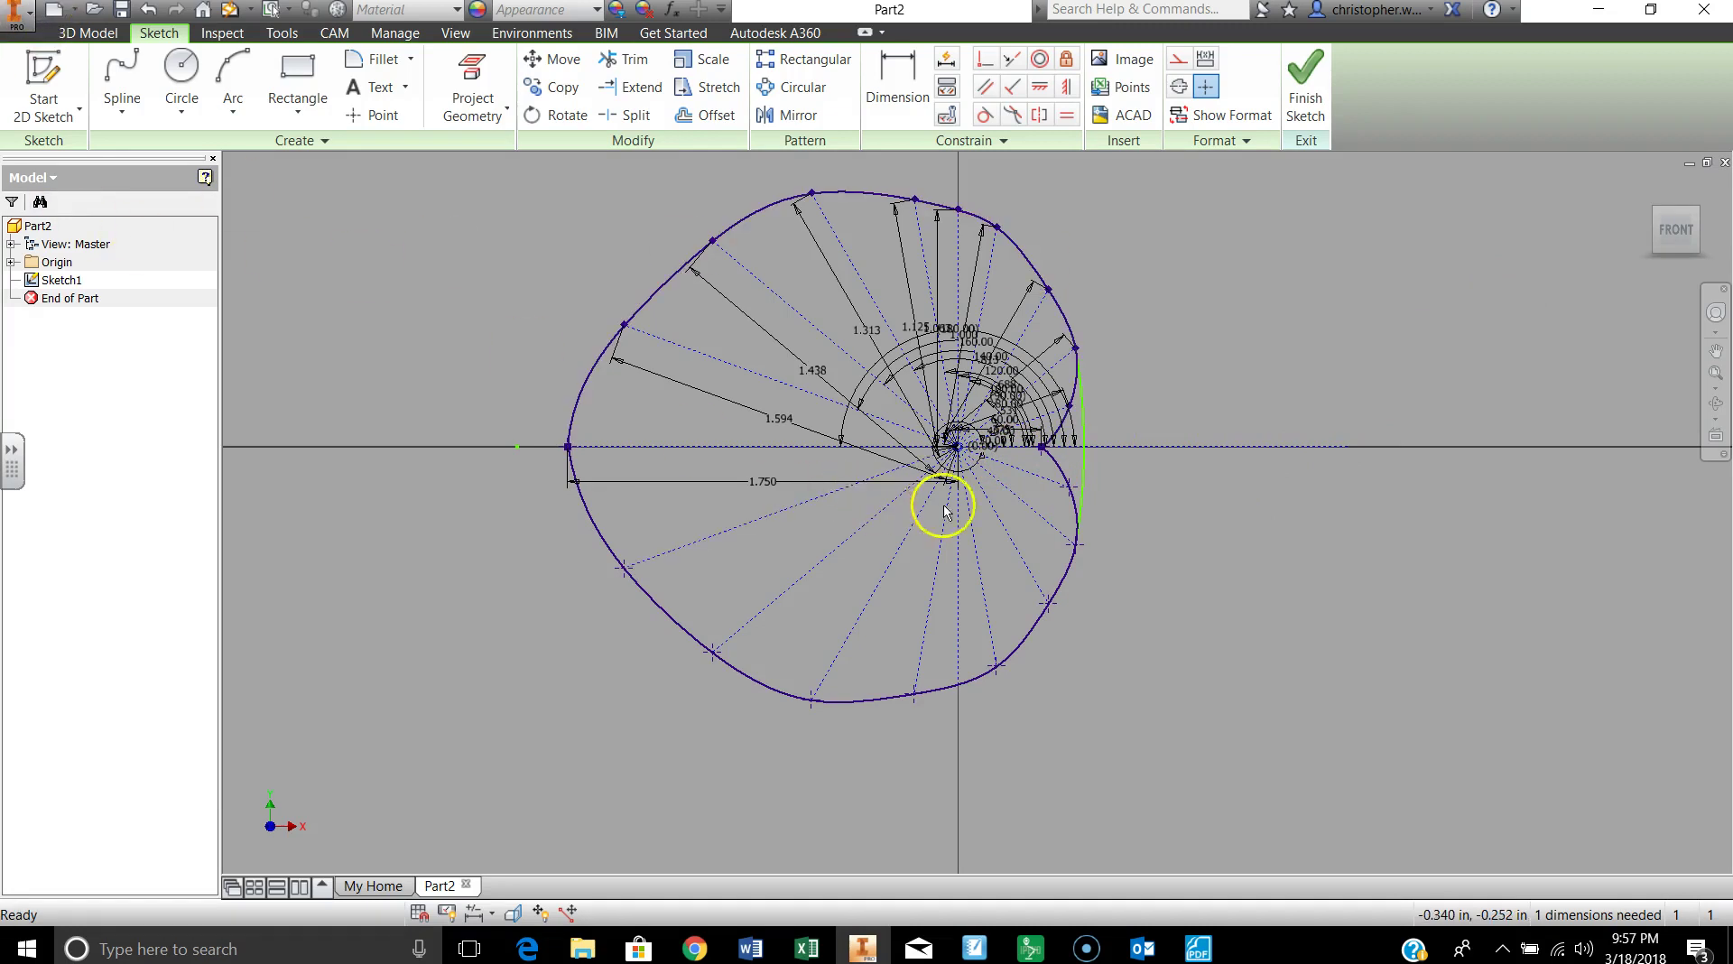
Create a new part and start a 2D sketch on its XY plane
{"action": "left_click", "coordinate": [29, 18]}
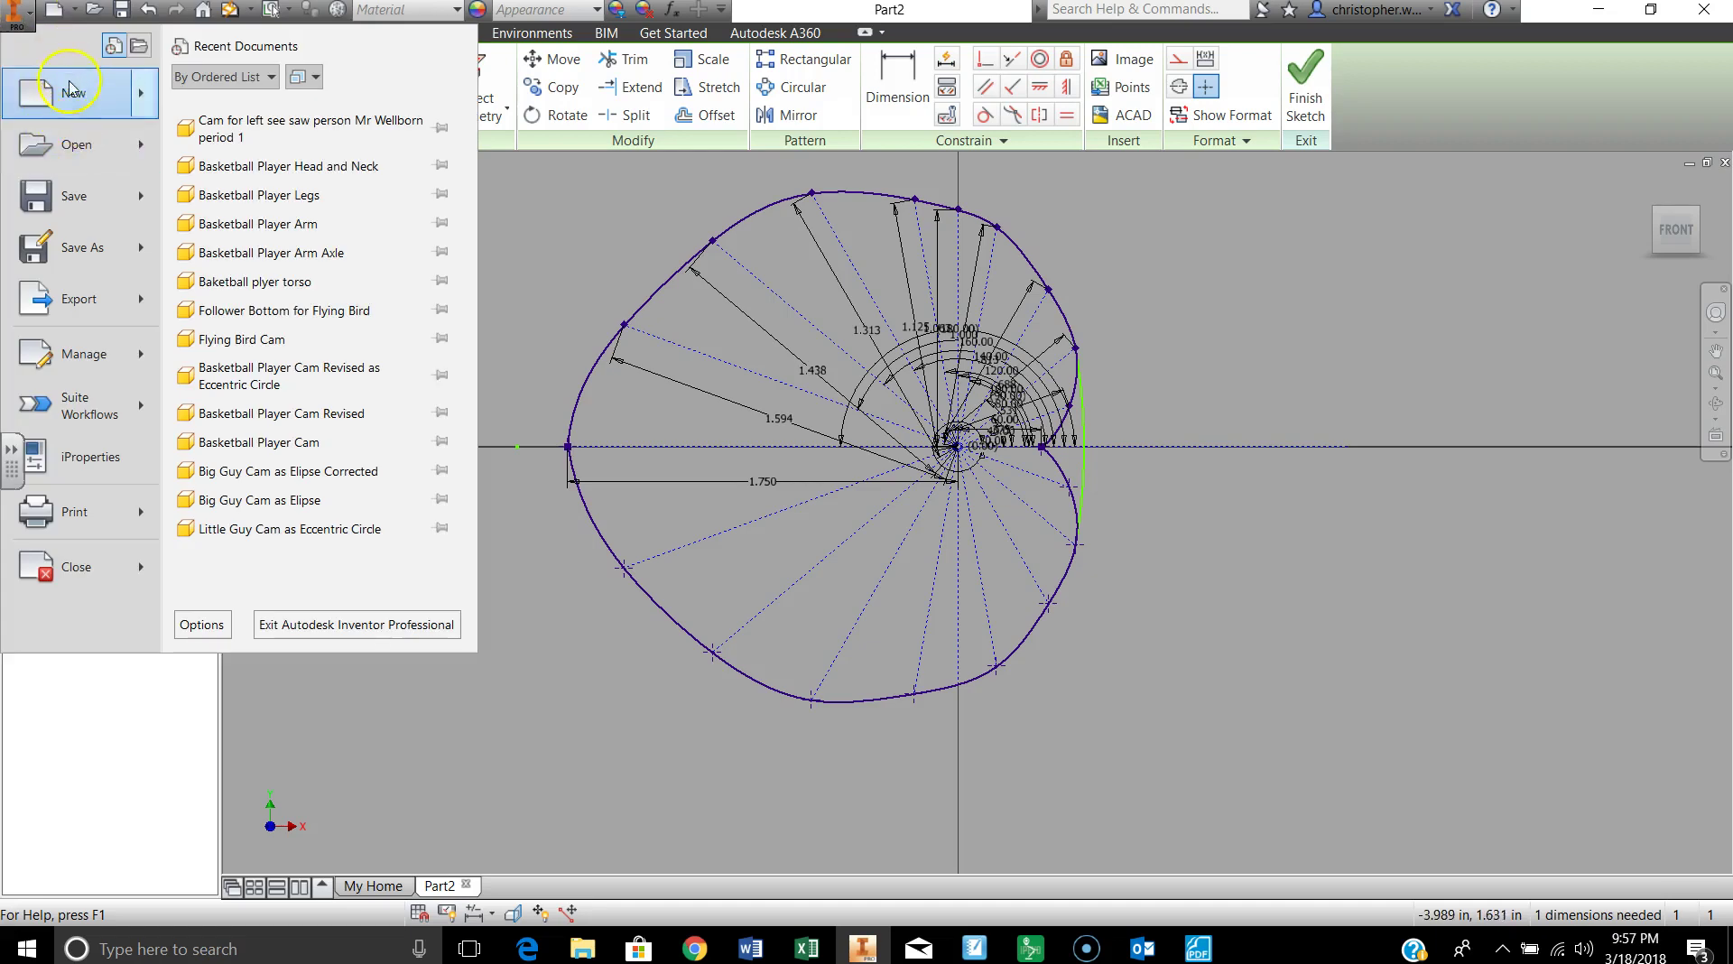
{"action": "mouse_move", "coordinate": [72, 96]}
{"action": "left_click", "coordinate": [271, 279]}
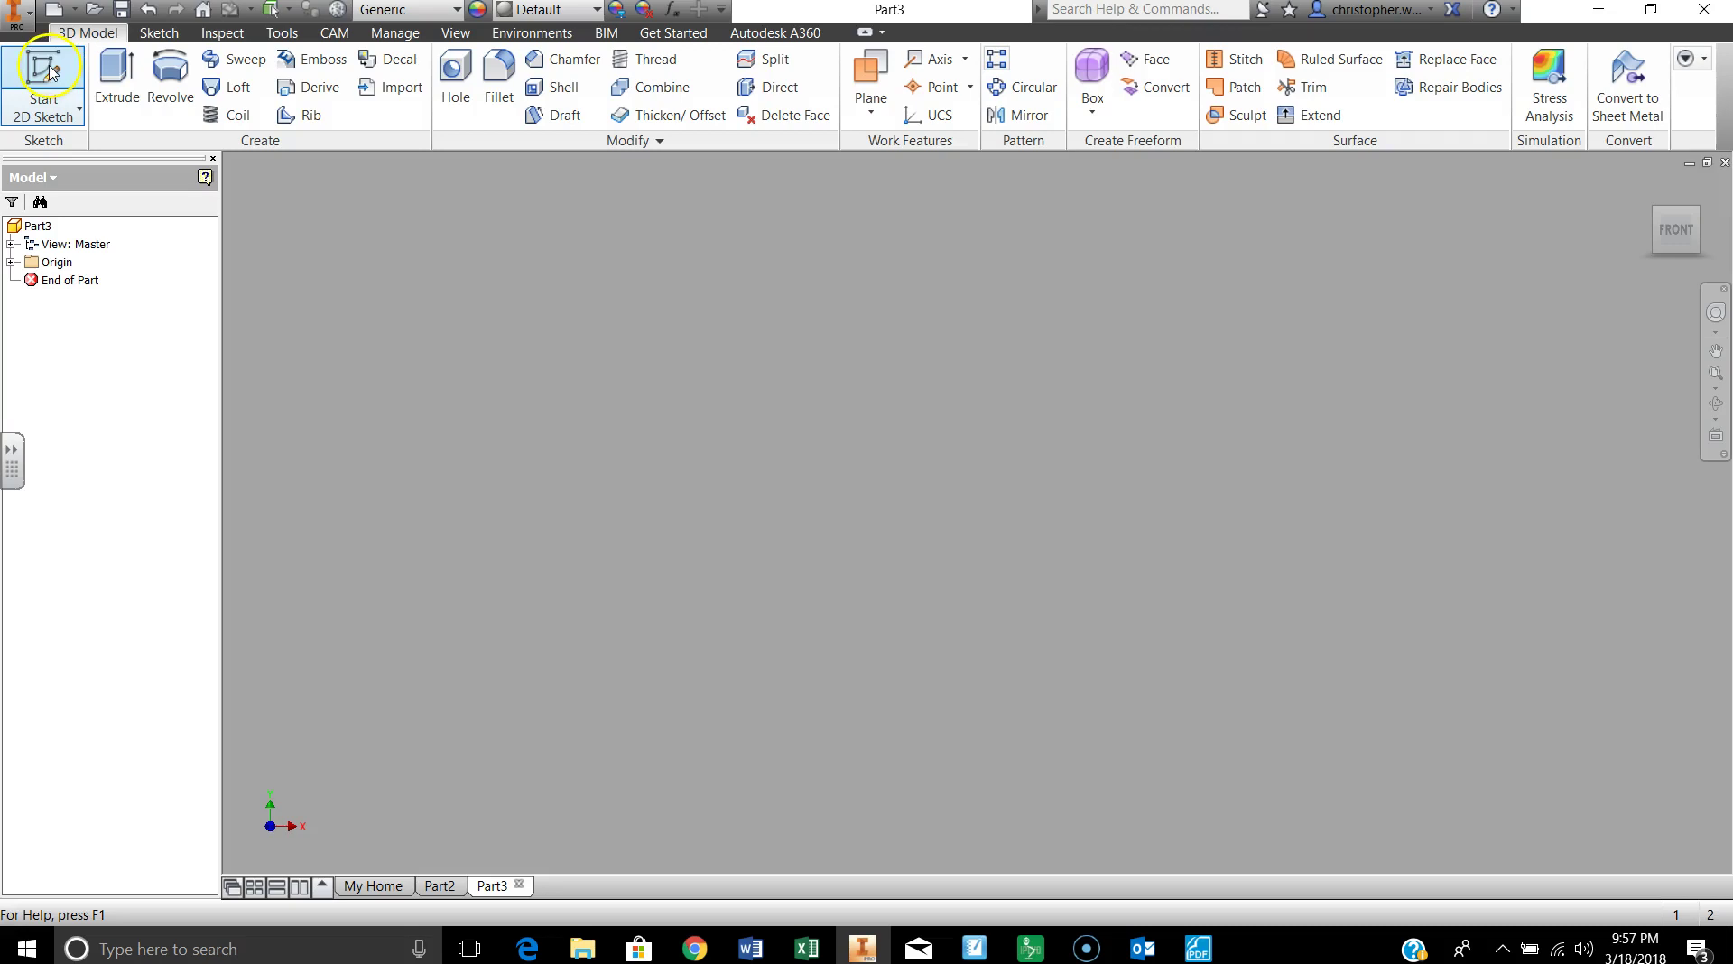
{"action": "left_click", "coordinate": [870, 302]}
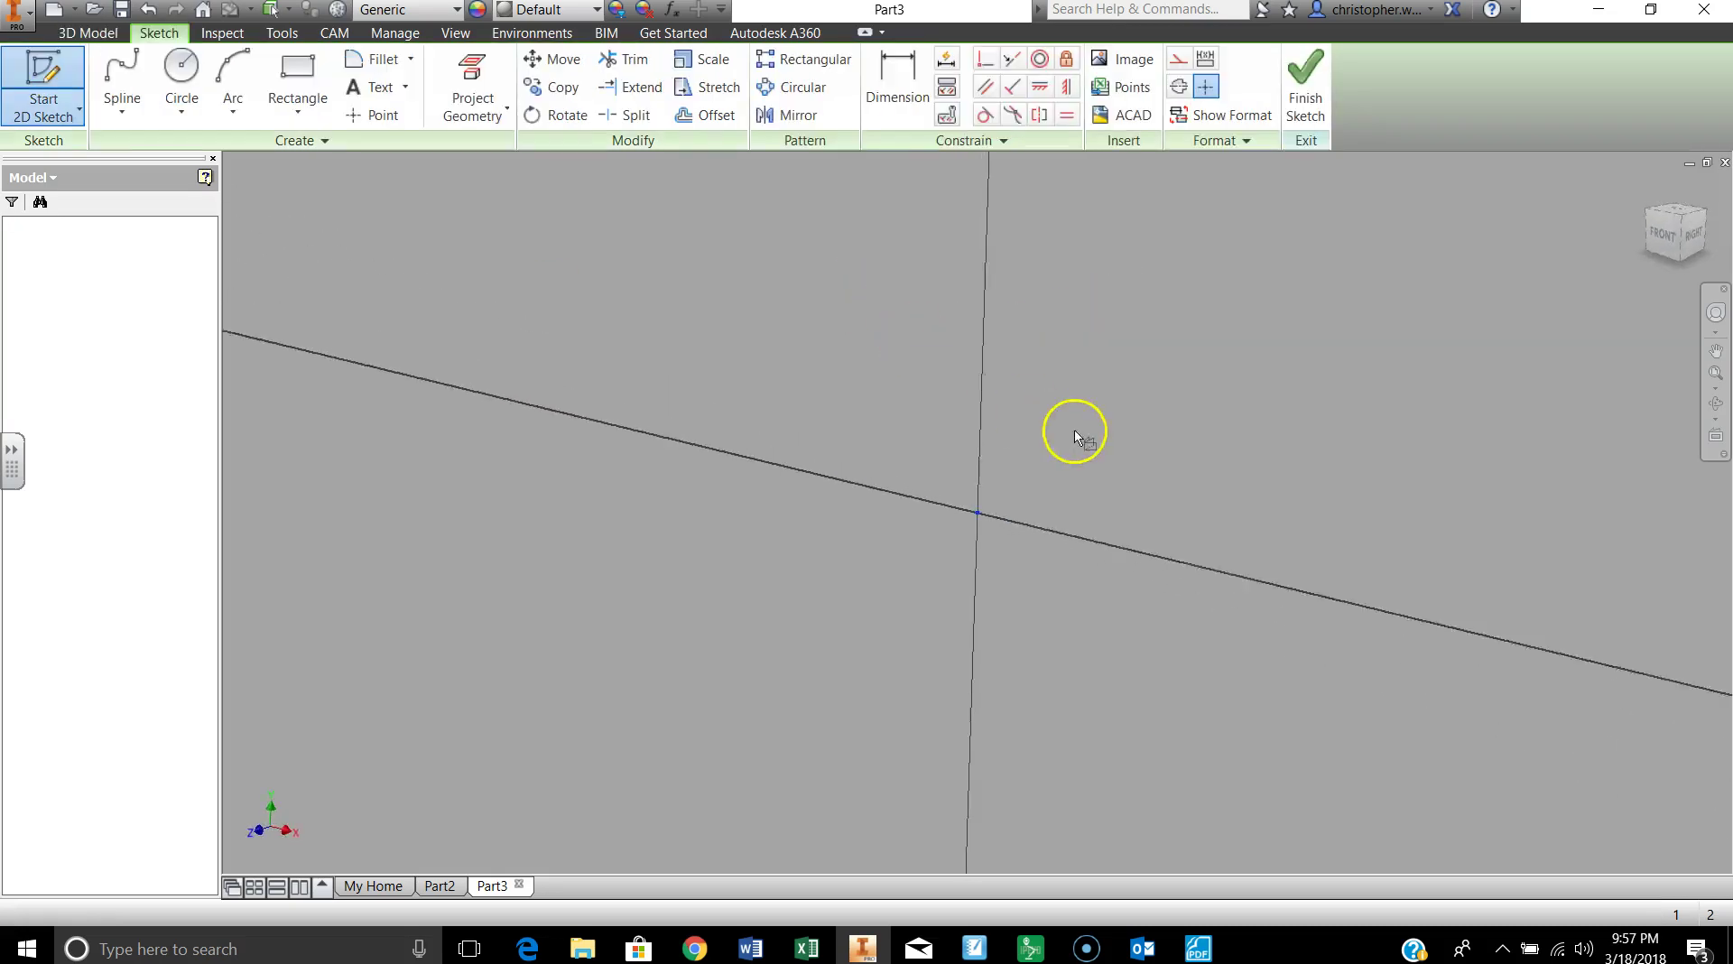
{"action": "left_click", "coordinate": [182, 73]}
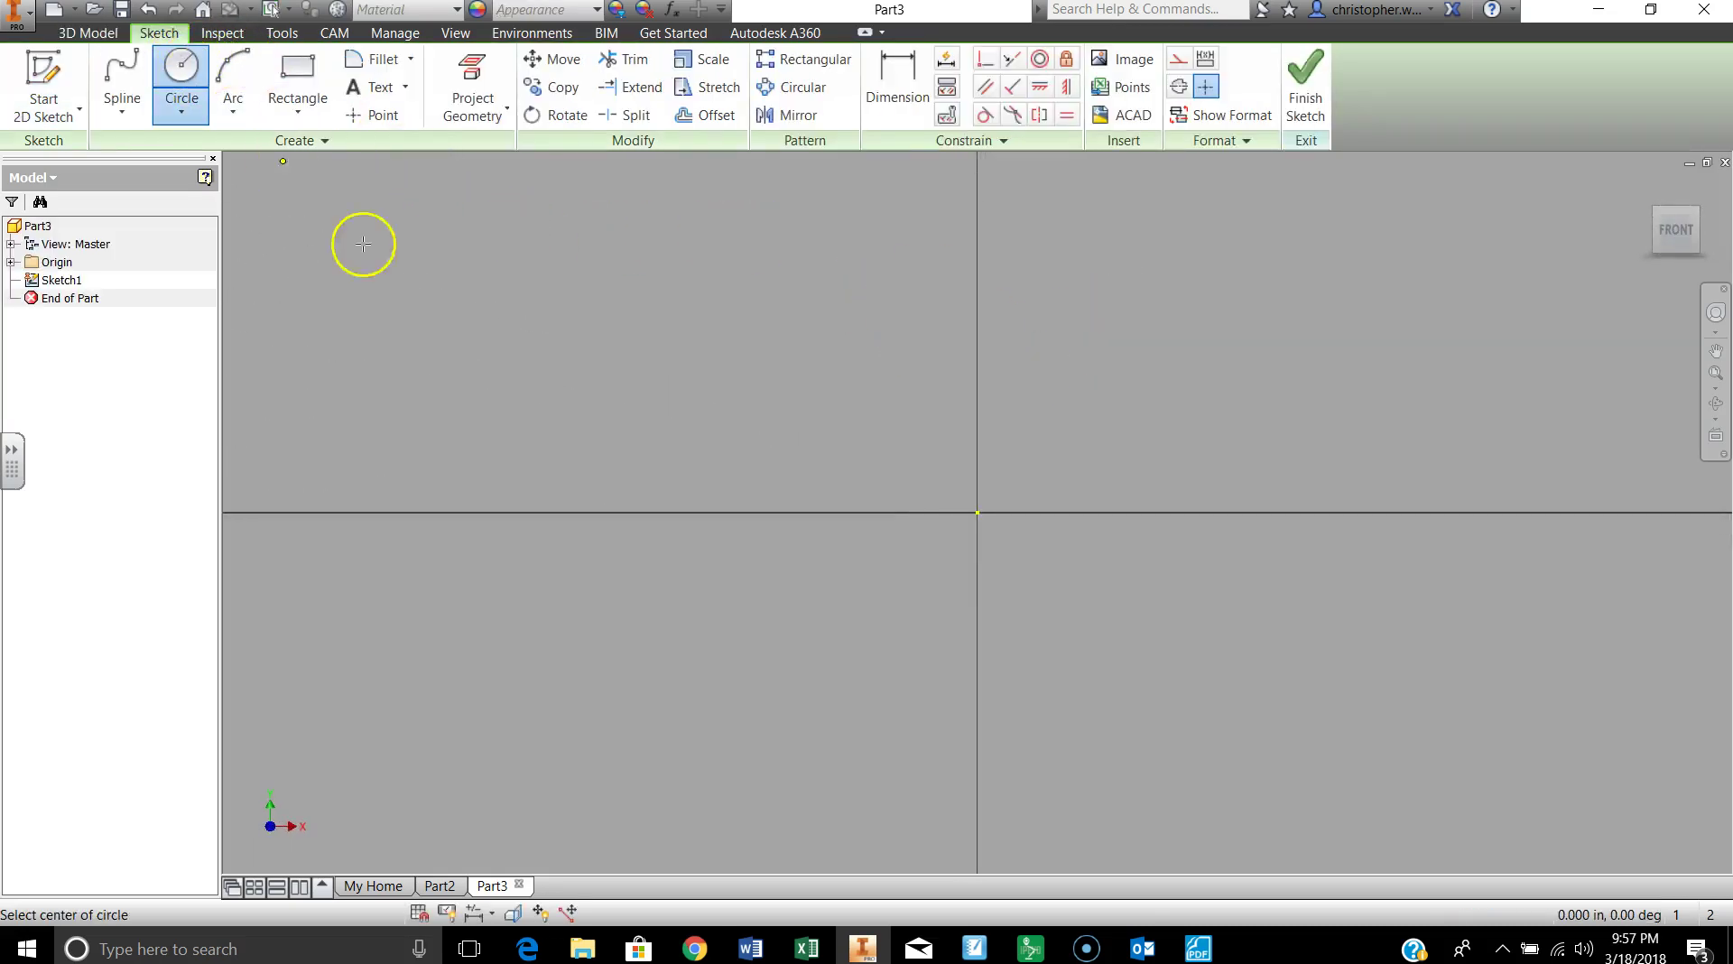
{"action": "left_click", "coordinate": [977, 512]}
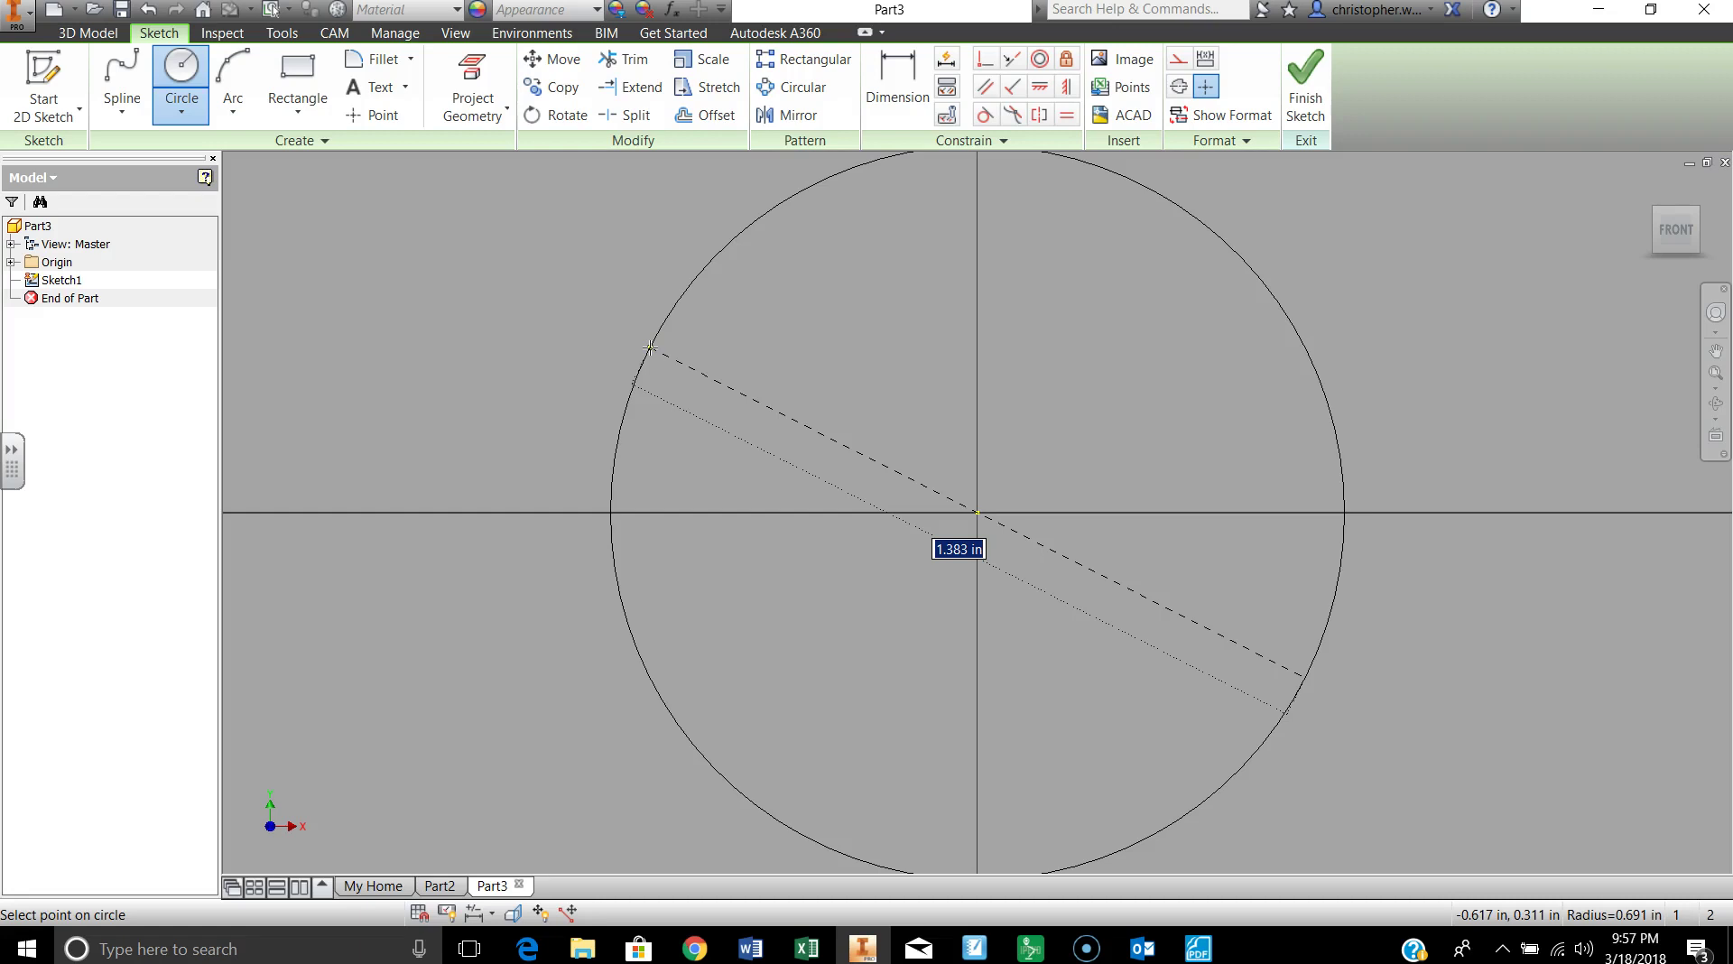
{"action": "key", "text": "Escape"}
In Part2, measure the distance from the cam's 180 degree endpoint to the bridging arc's point on the horizontal axis
{"action": "left_click", "coordinate": [440, 885]}
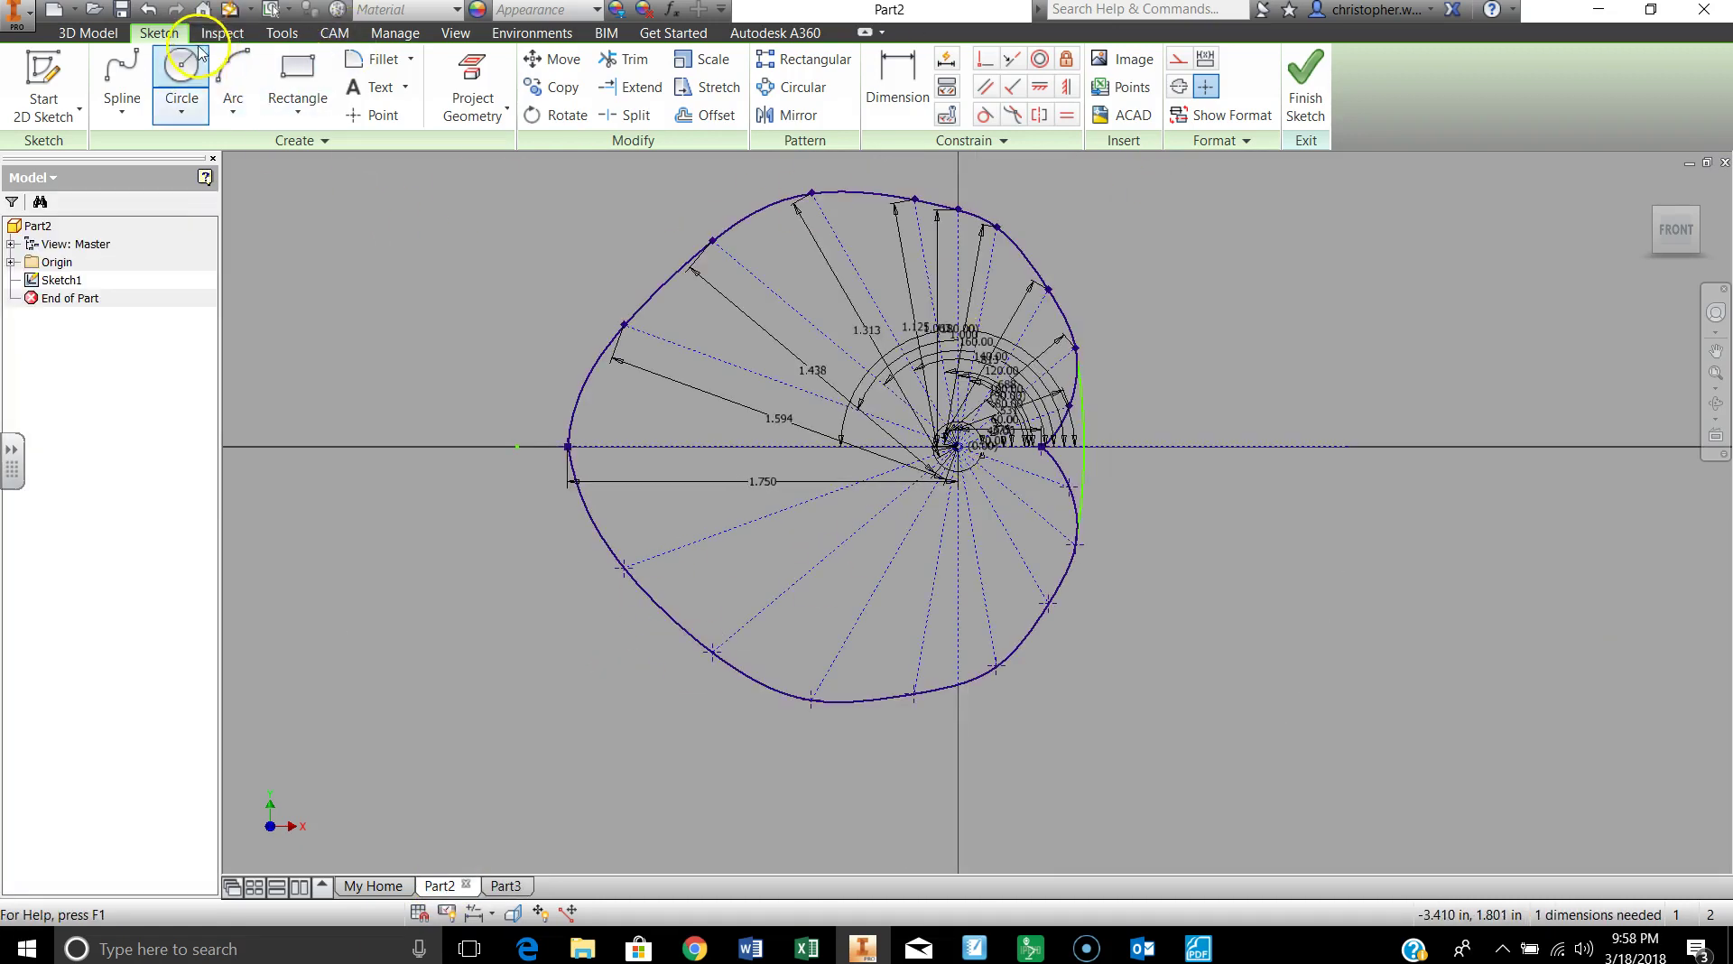
{"action": "left_click", "coordinate": [241, 36]}
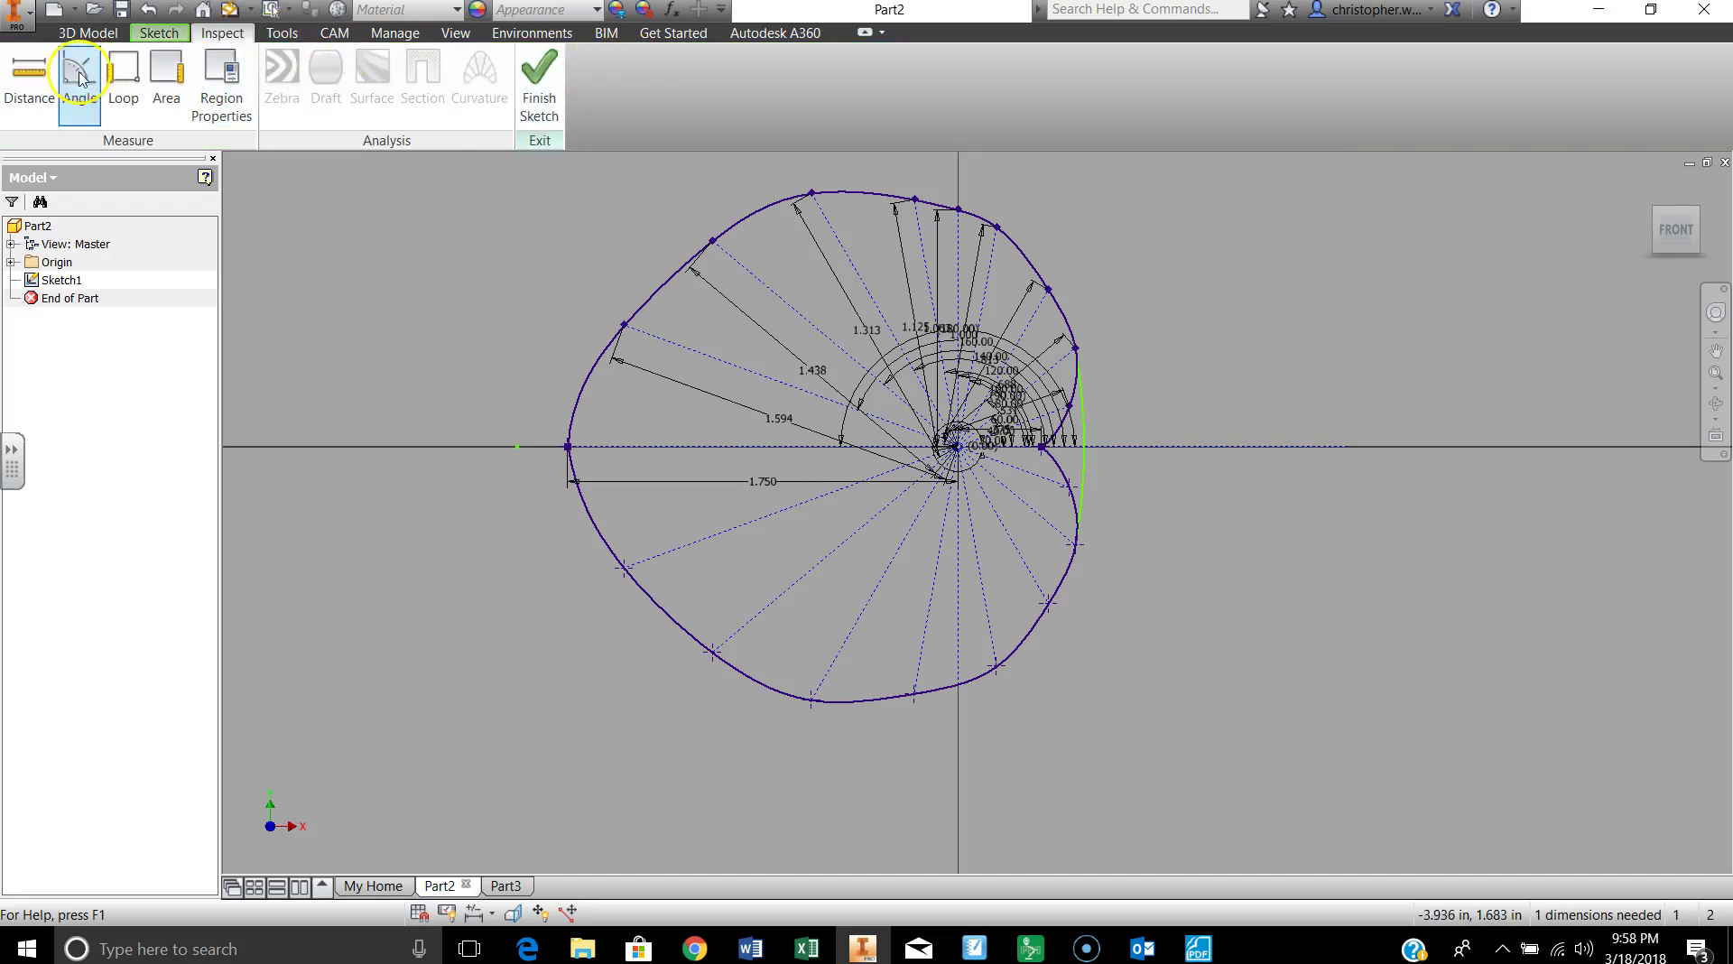
{"action": "left_click", "coordinate": [29, 77]}
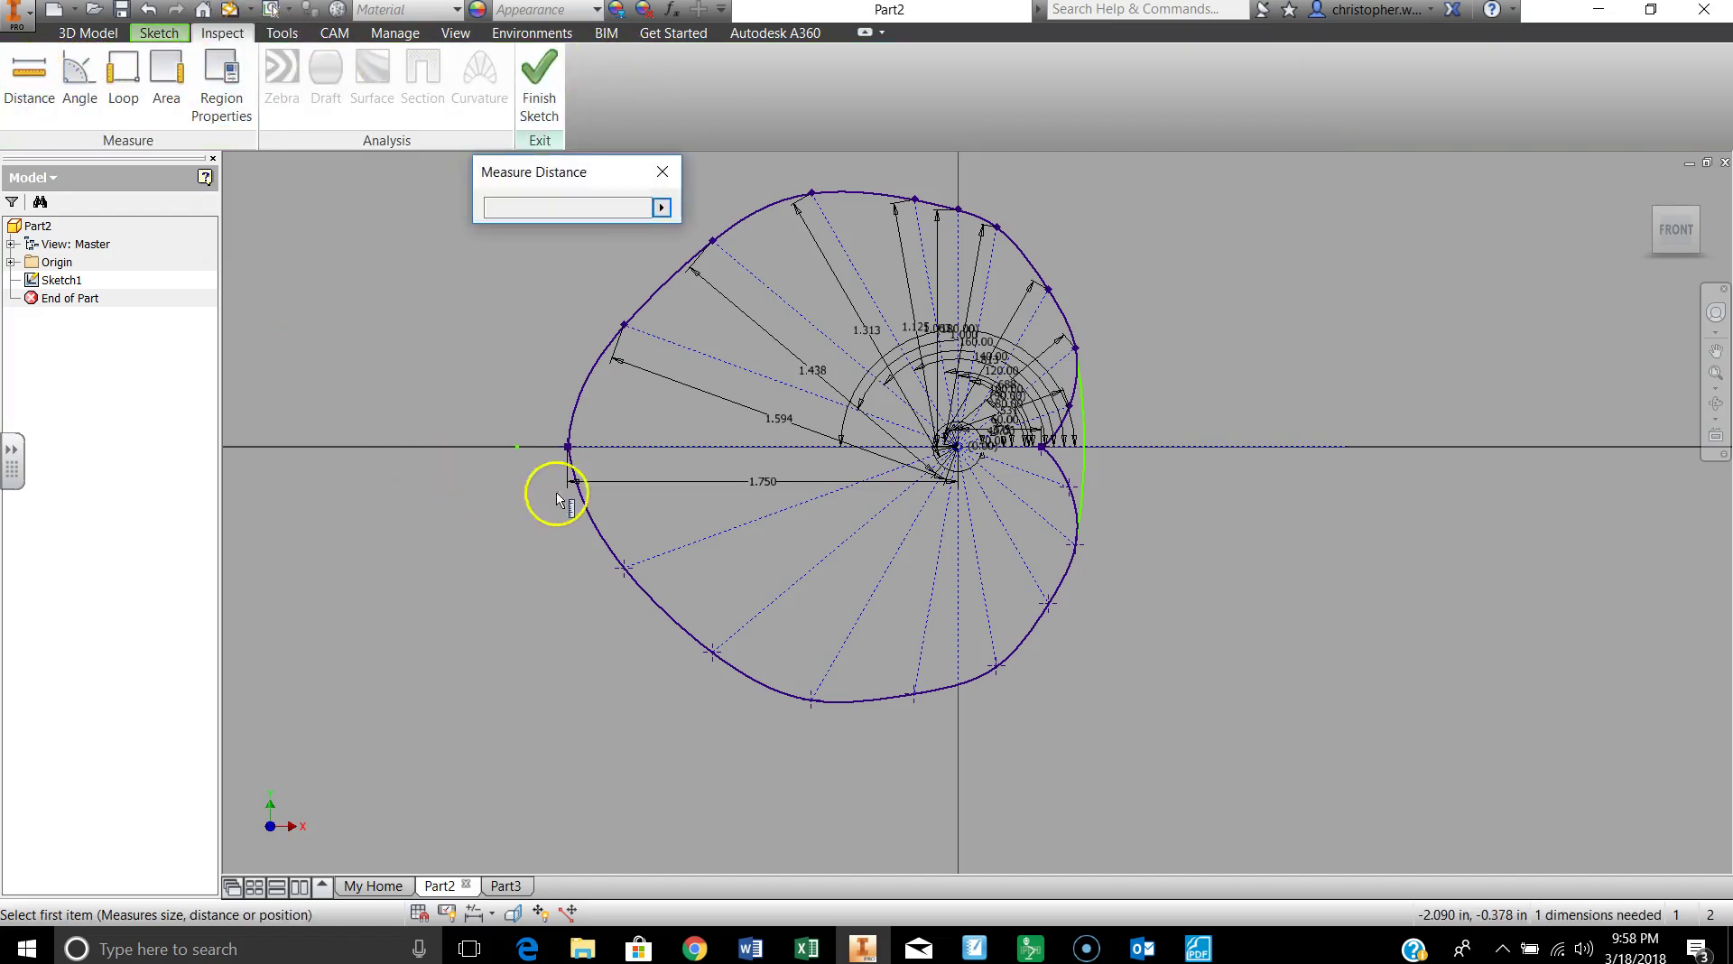
{"action": "left_click", "coordinate": [568, 447]}
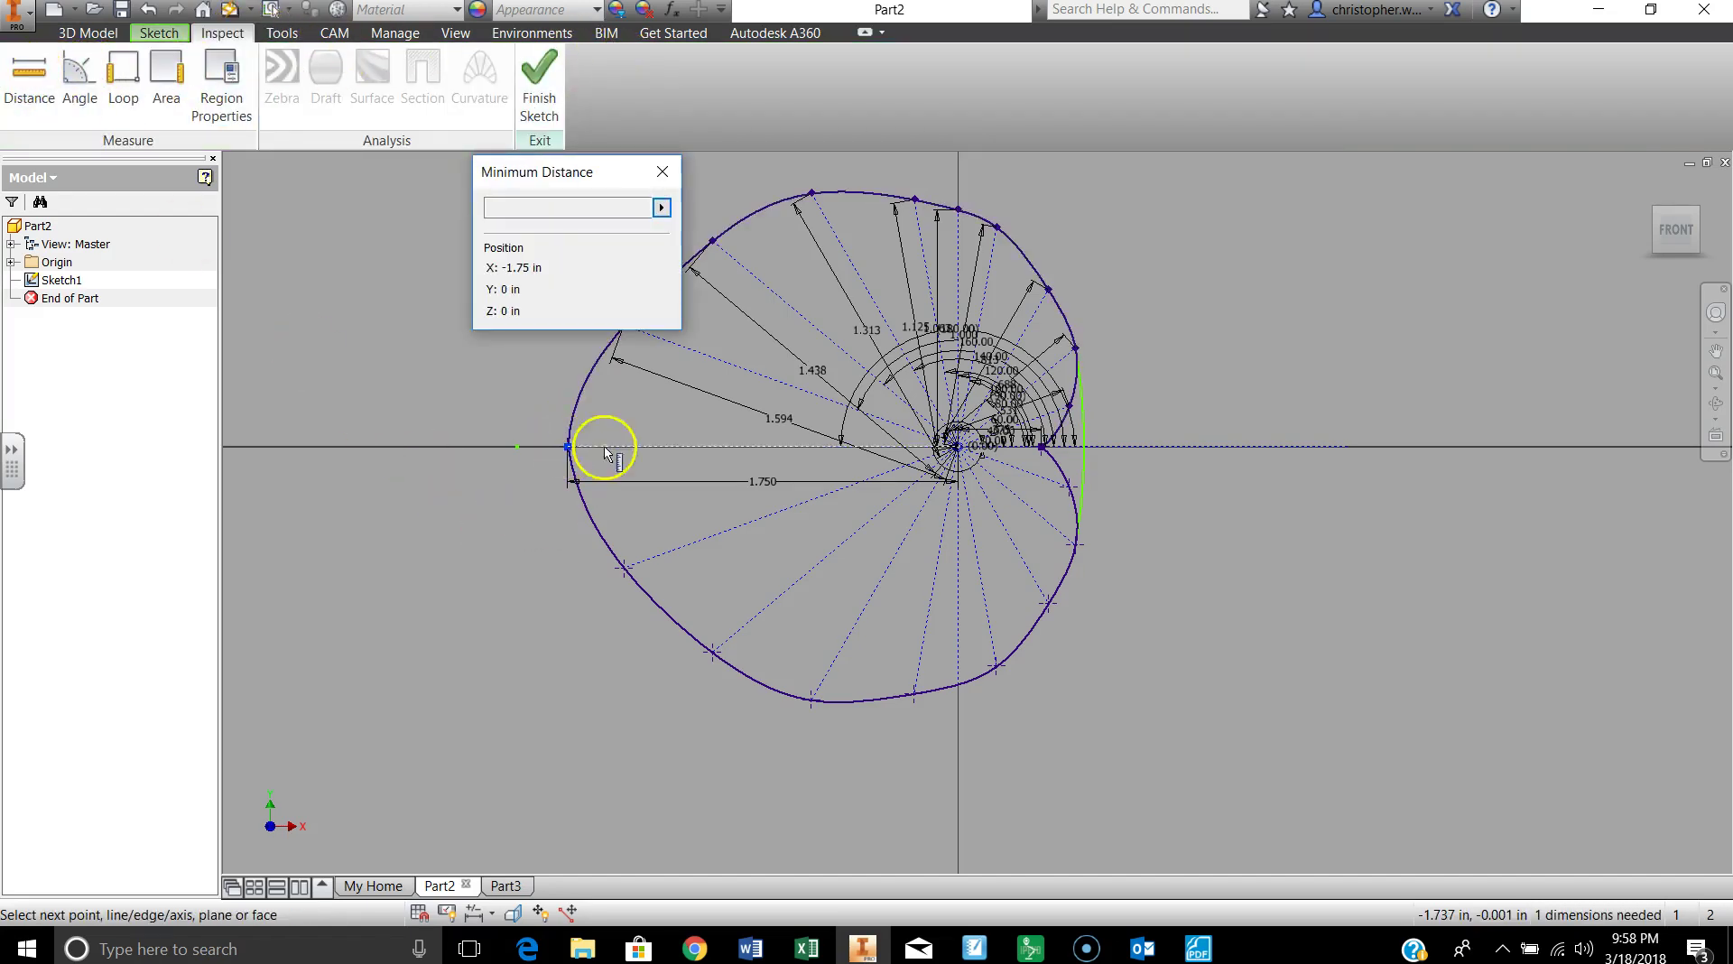
{"action": "left_click", "coordinate": [1084, 446]}
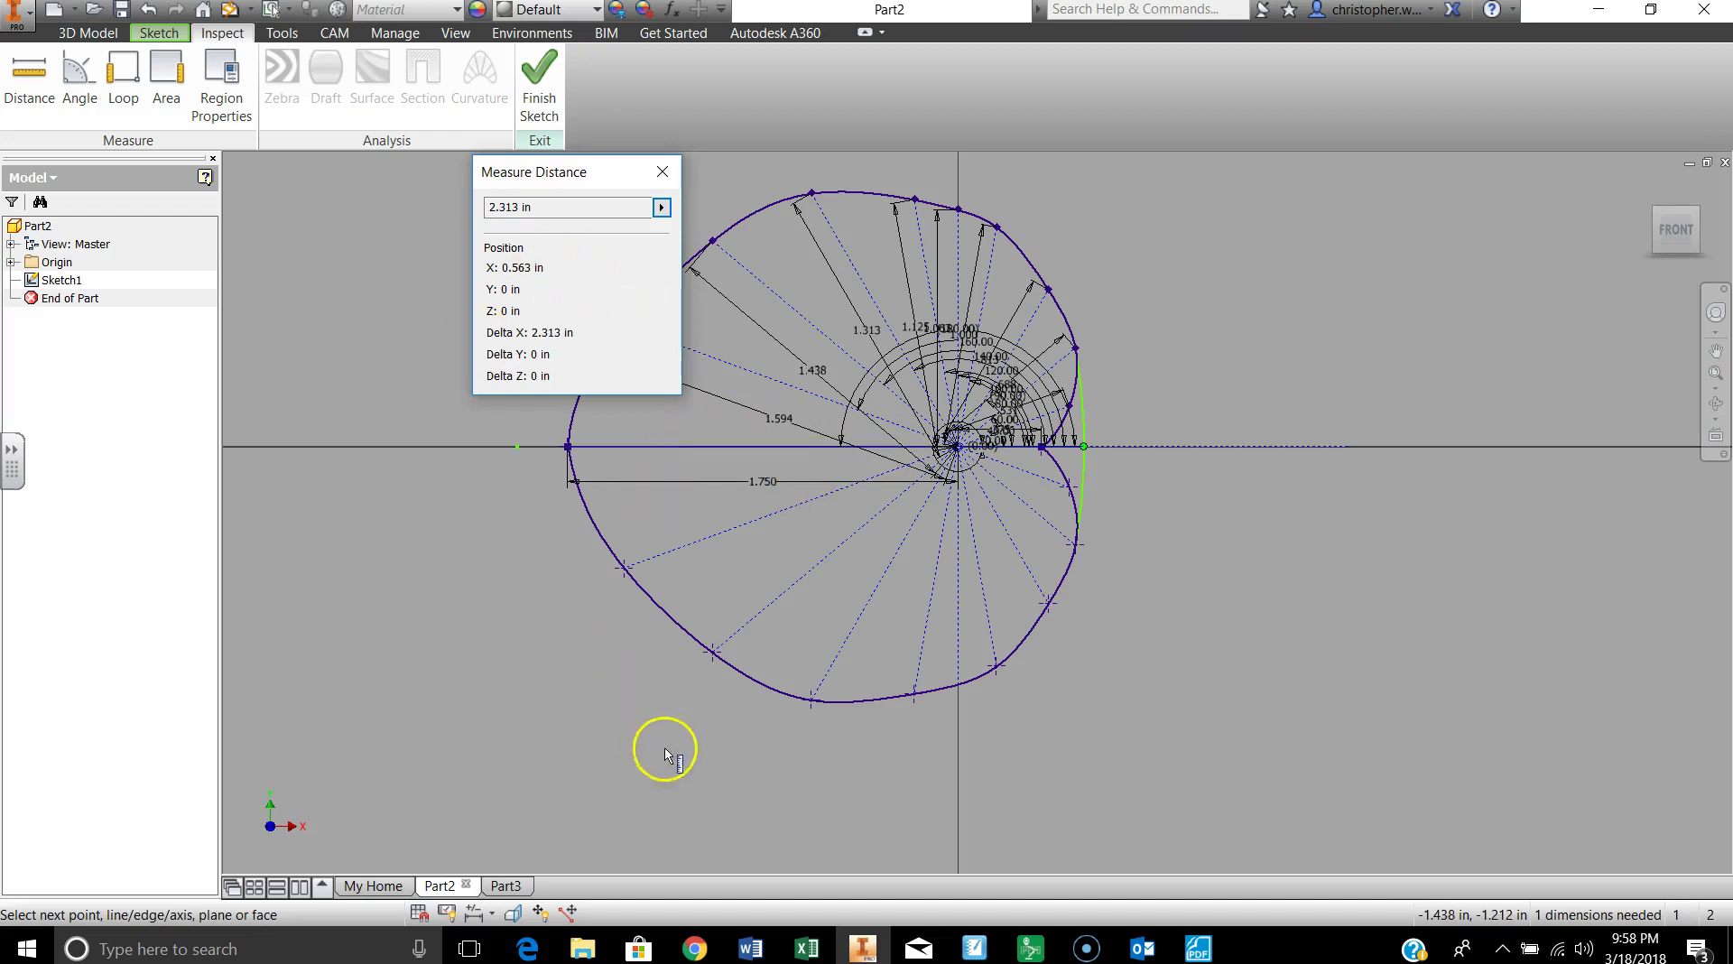
In Part3, draw a 2.3 in diameter circle centred on the sketch origin
{"action": "left_click", "coordinate": [506, 886]}
{"action": "left_click", "coordinate": [661, 172]}
{"action": "left_click", "coordinate": [183, 69]}
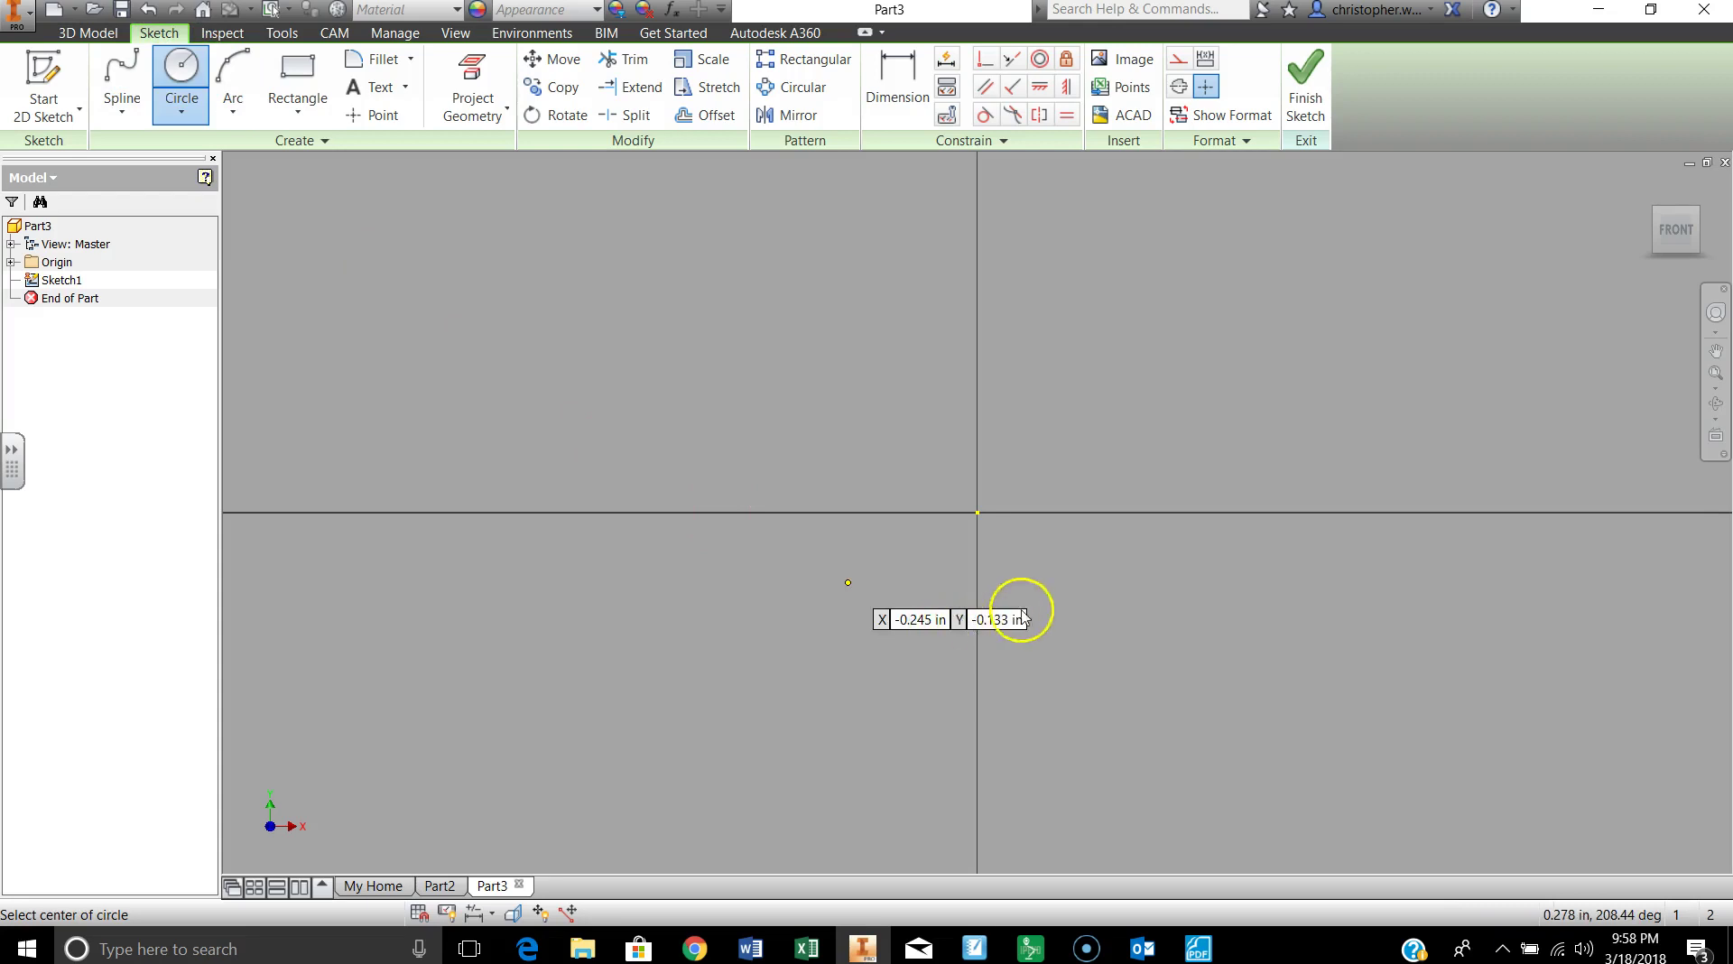
{"action": "left_click", "coordinate": [978, 512]}
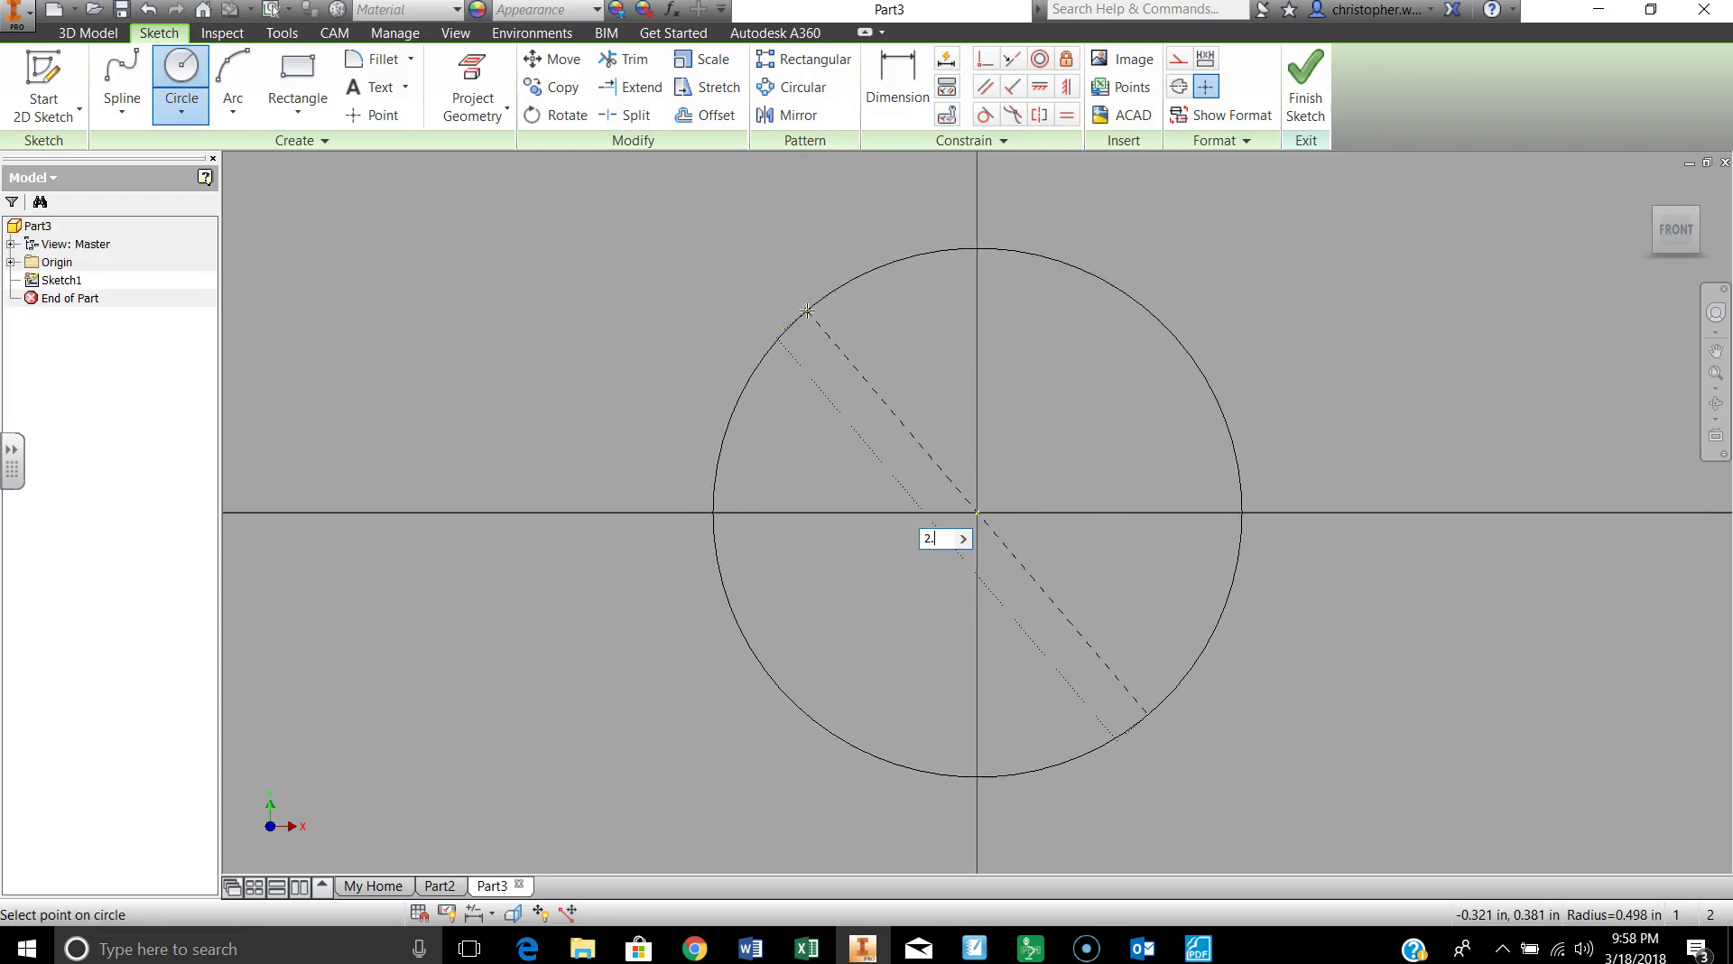
{"action": "type", "text": "2.3"}
{"action": "key", "text": "Return"}
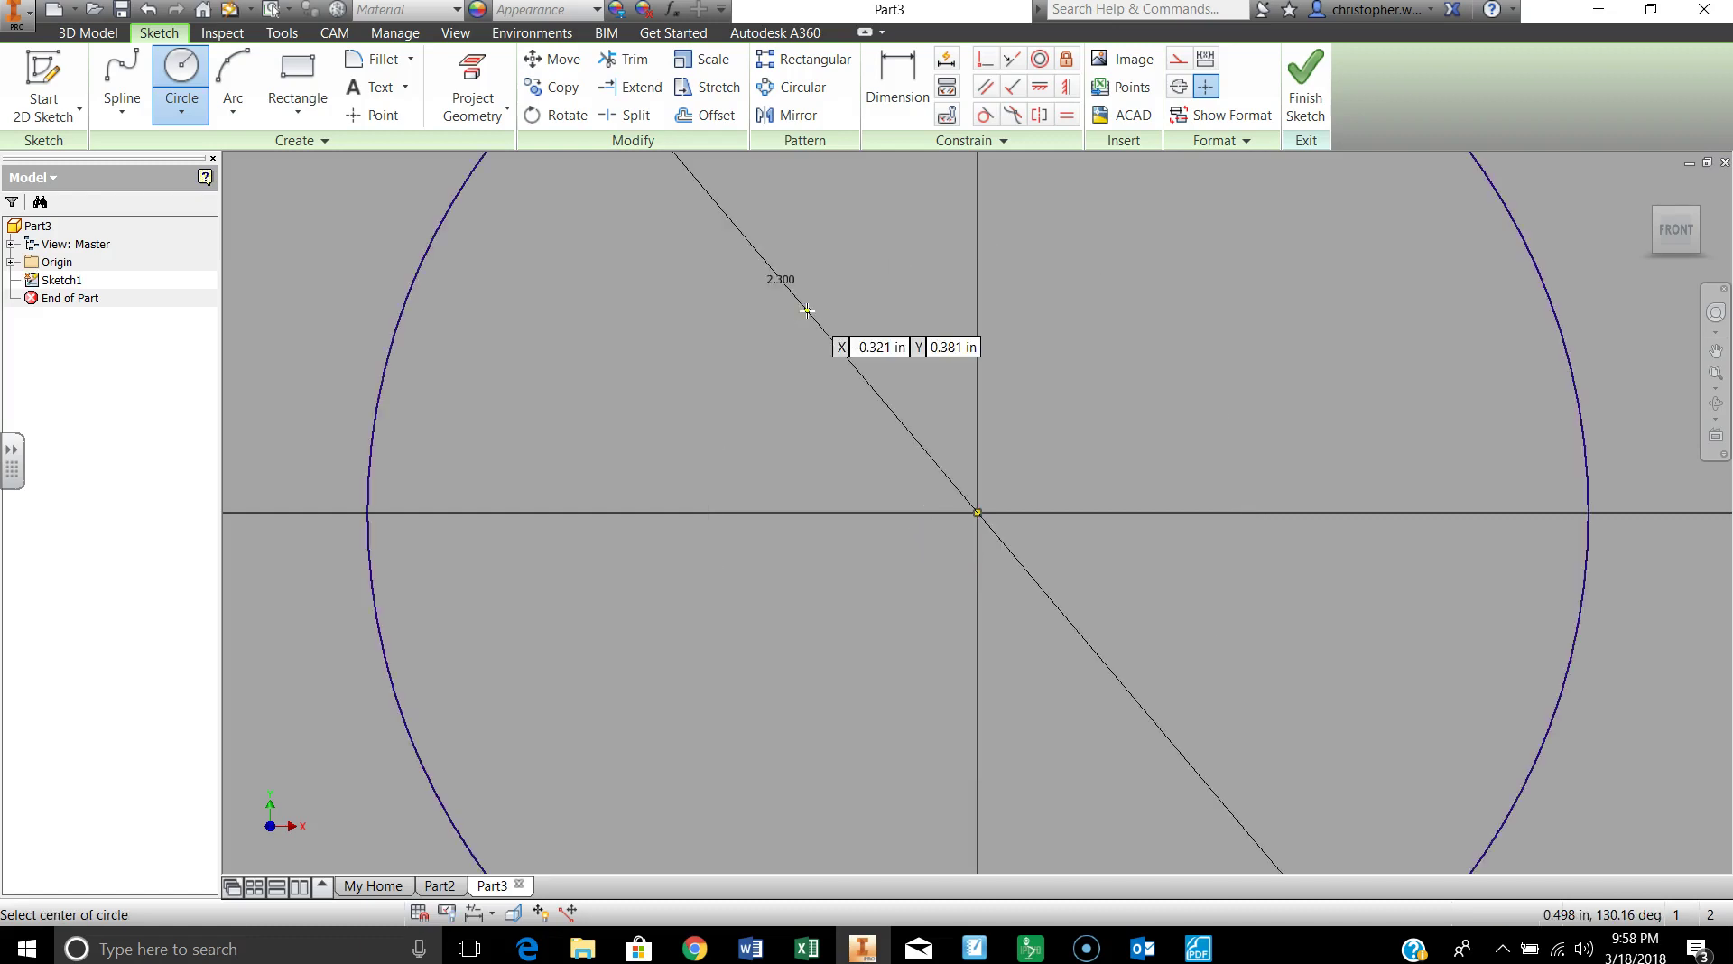
{"action": "scroll", "coordinate": [625, 484], "scroll_direction": "down", "scroll_amount": 2}
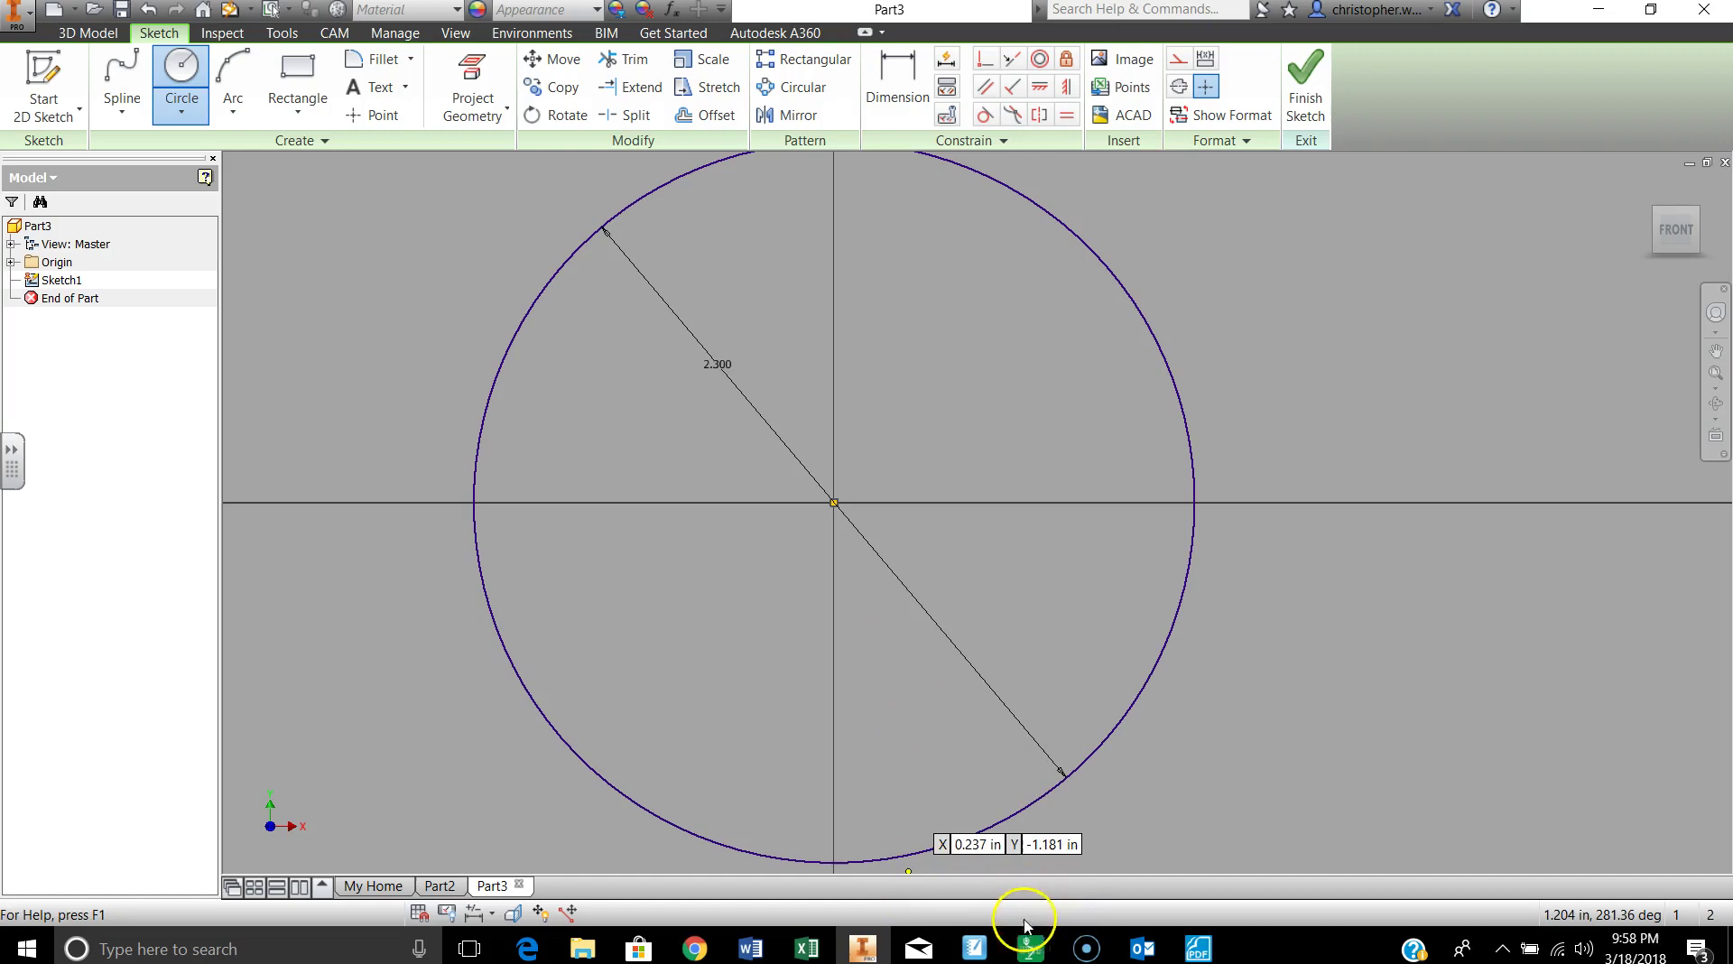
In Part3, draw a 0.25 in diameter circle centred on the horizontal axis, inside the large circle near its right edge
{"action": "left_click", "coordinate": [440, 885]}
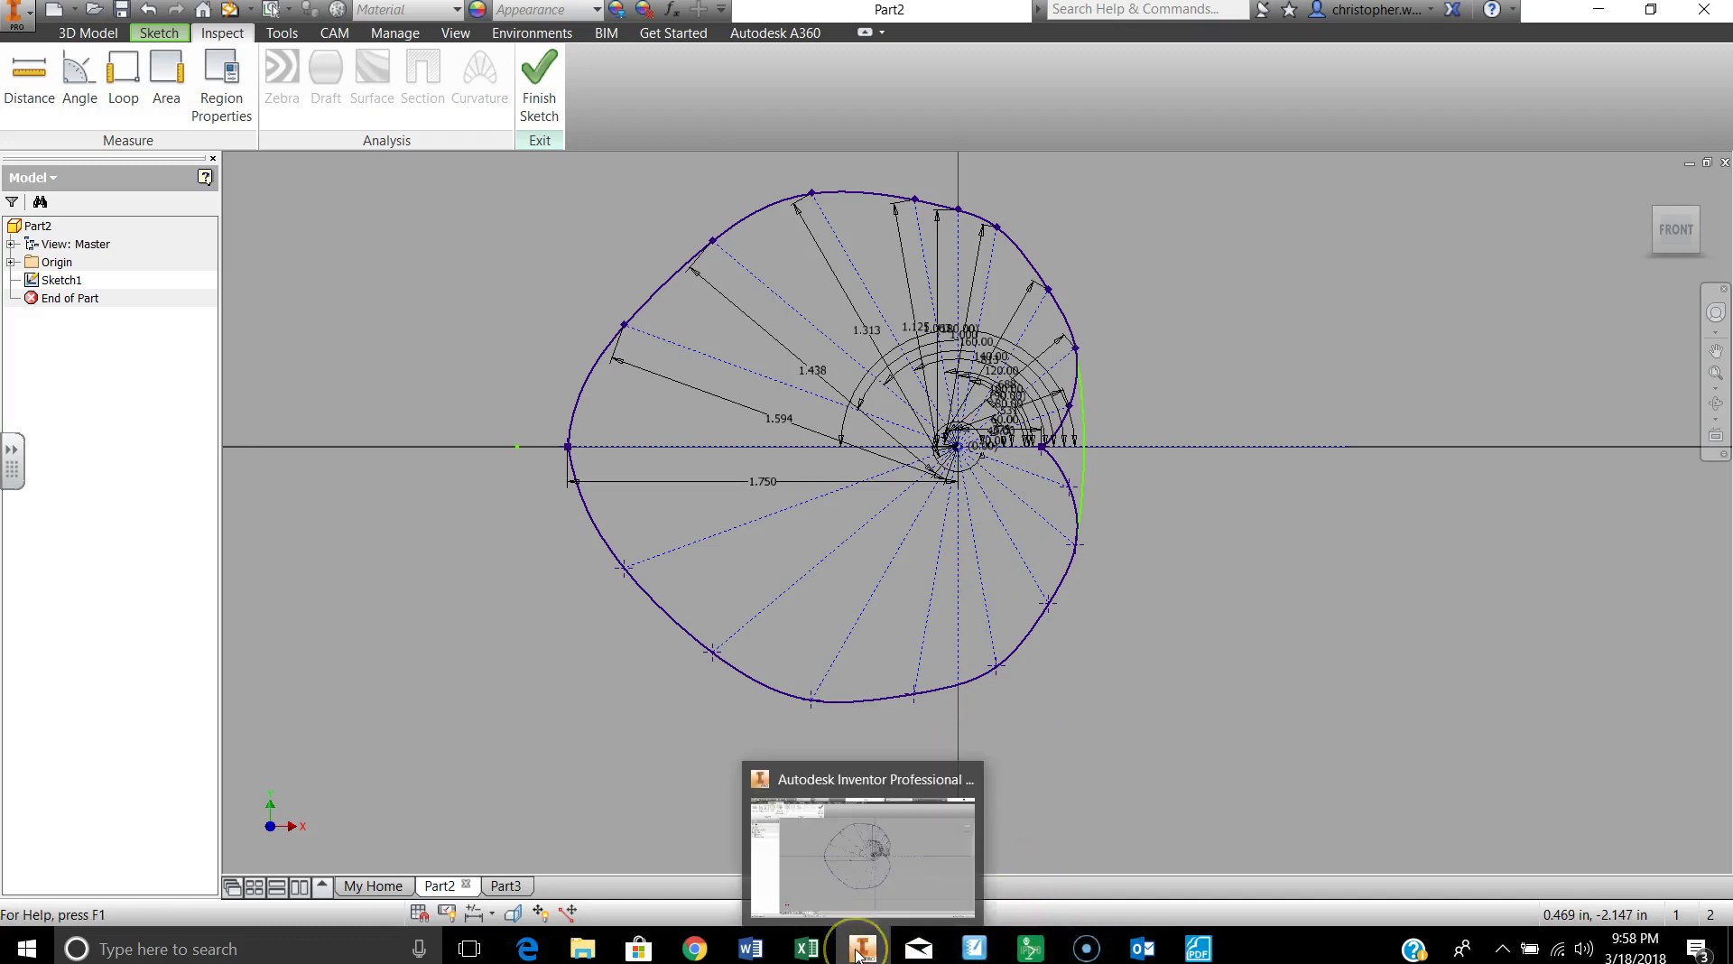
{"action": "left_click", "coordinate": [507, 886]}
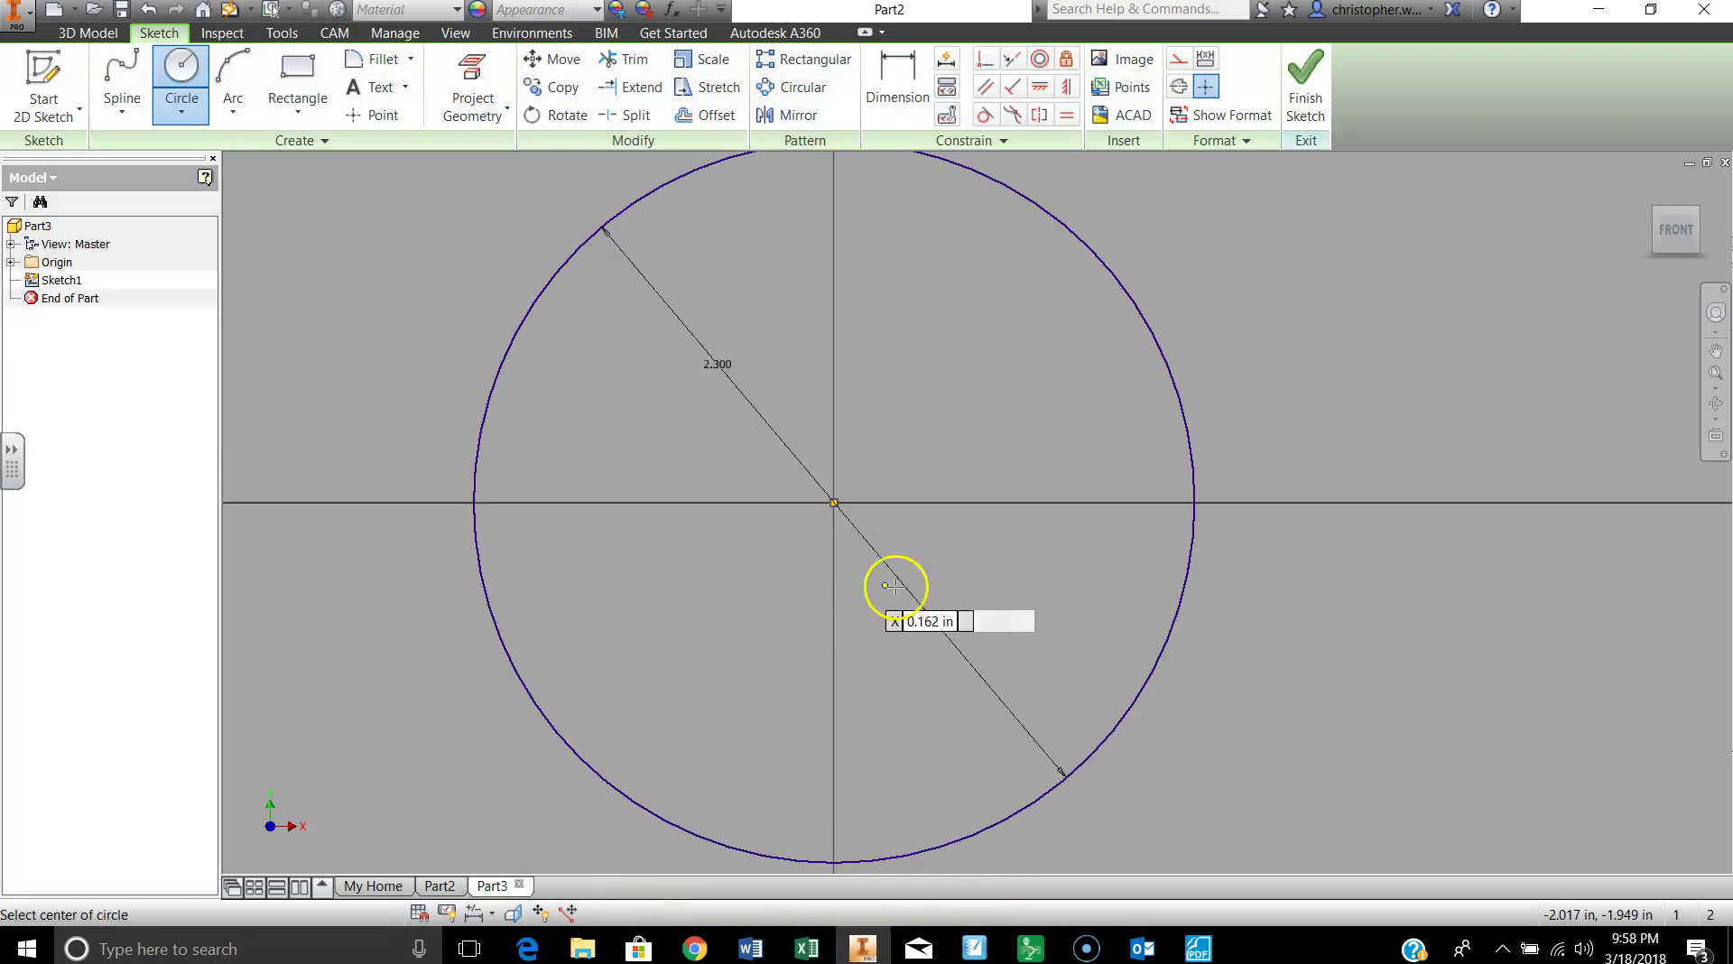
{"action": "left_click", "coordinate": [1119, 502]}
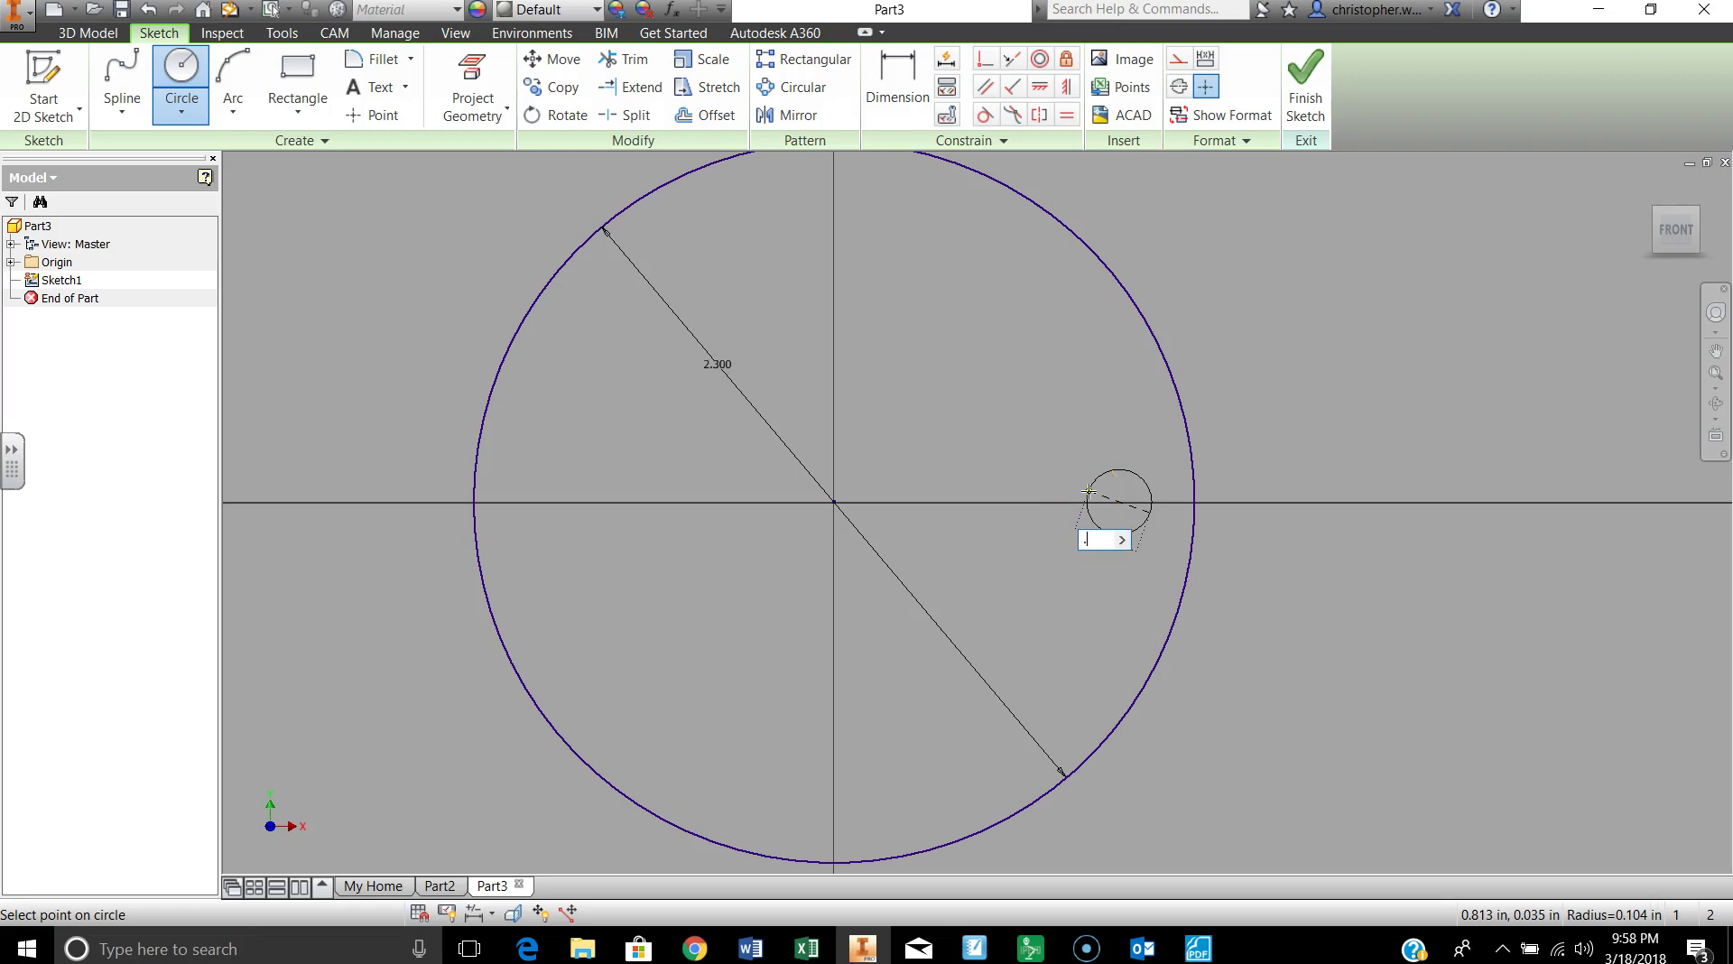
{"action": "key", "text": "Return"}
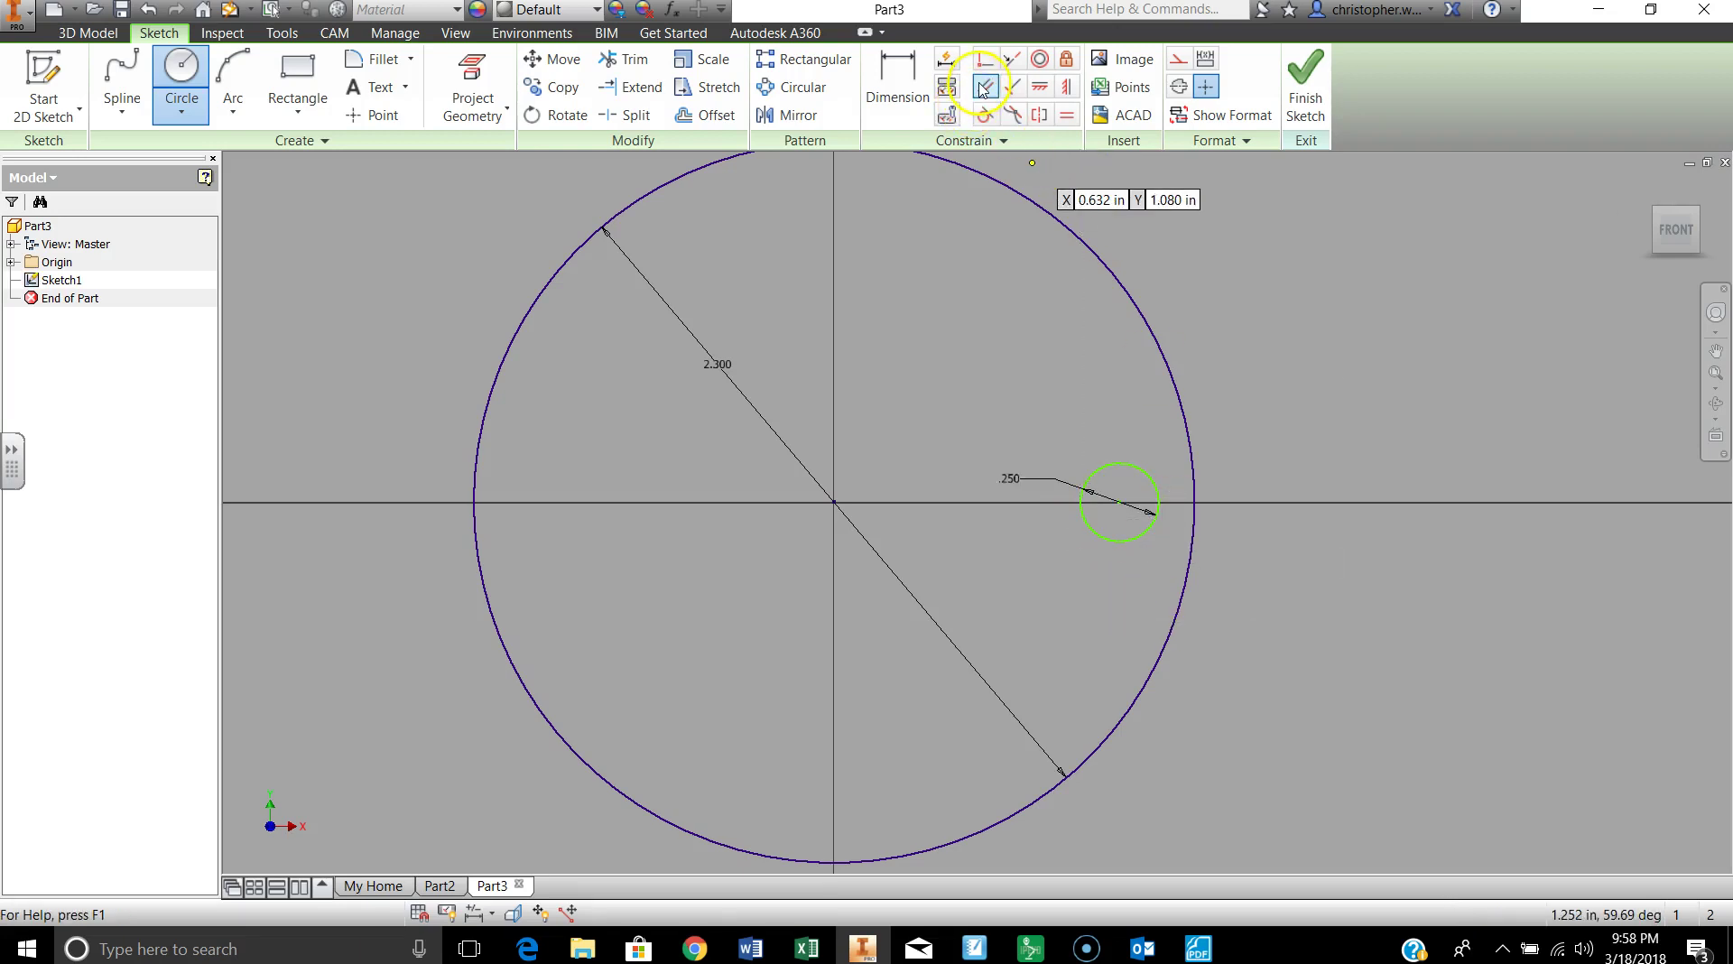
Place points where the horizontal axis crosses the right sides of the large circle and the small circle
{"action": "left_click", "coordinate": [897, 83]}
{"action": "left_click_drag", "start_coordinate": [1158, 512], "coordinate": [1119, 508]}
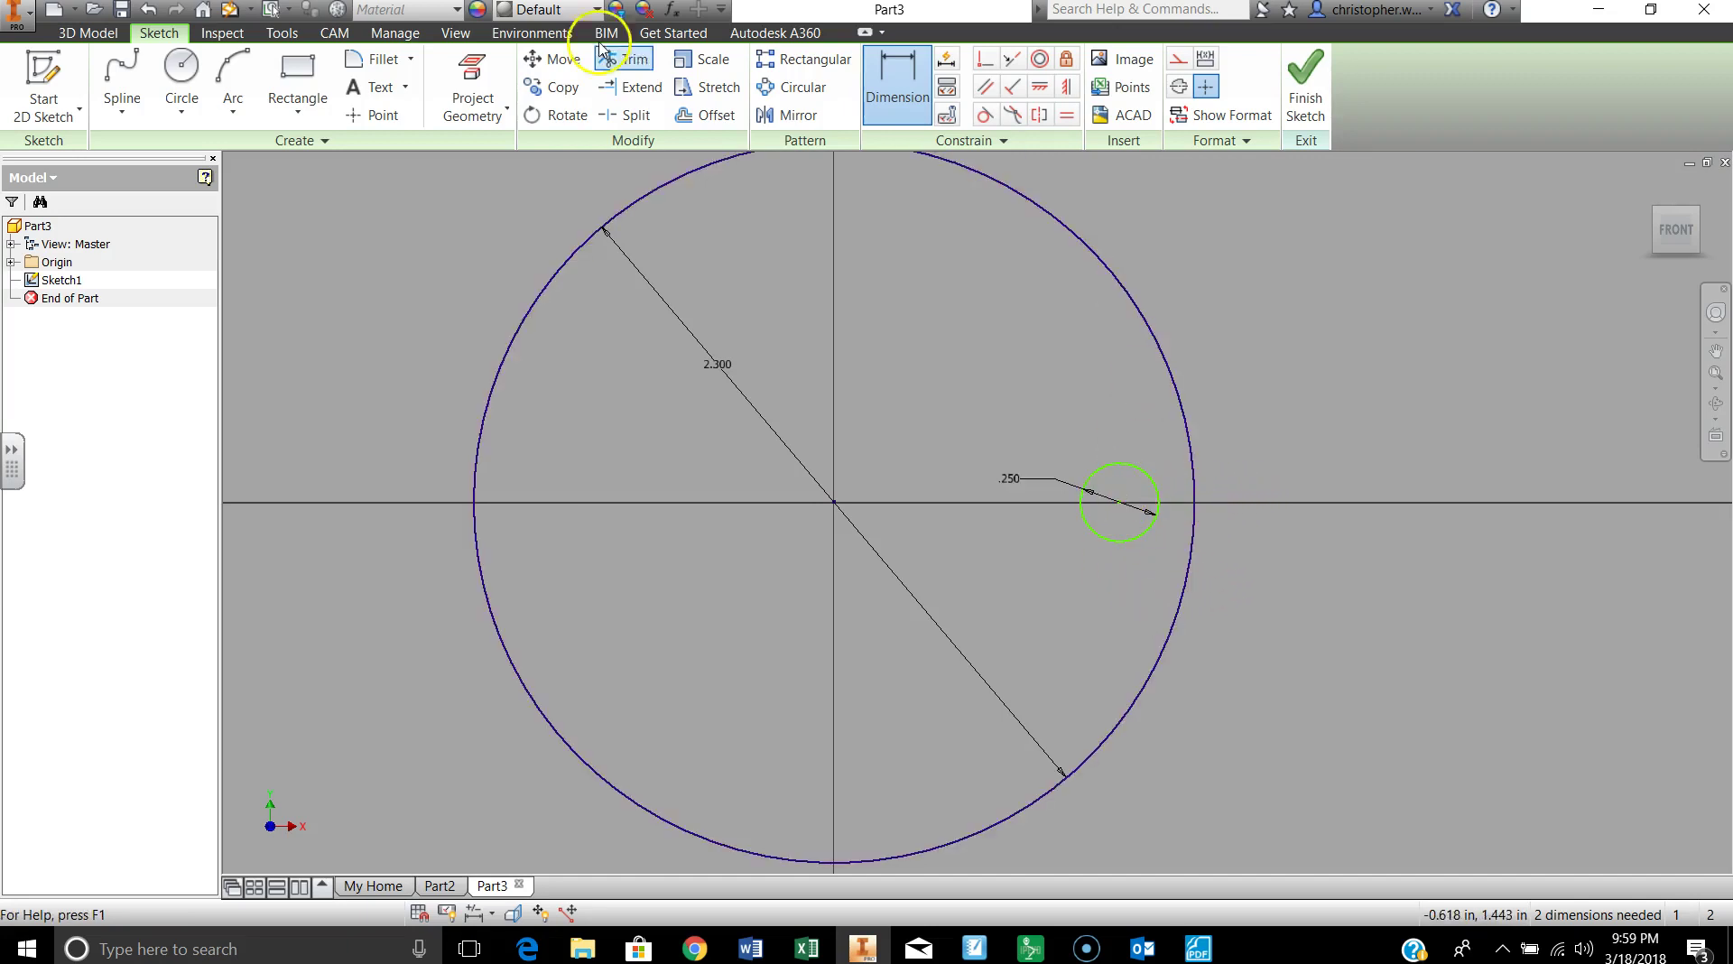
{"action": "left_click", "coordinate": [371, 115]}
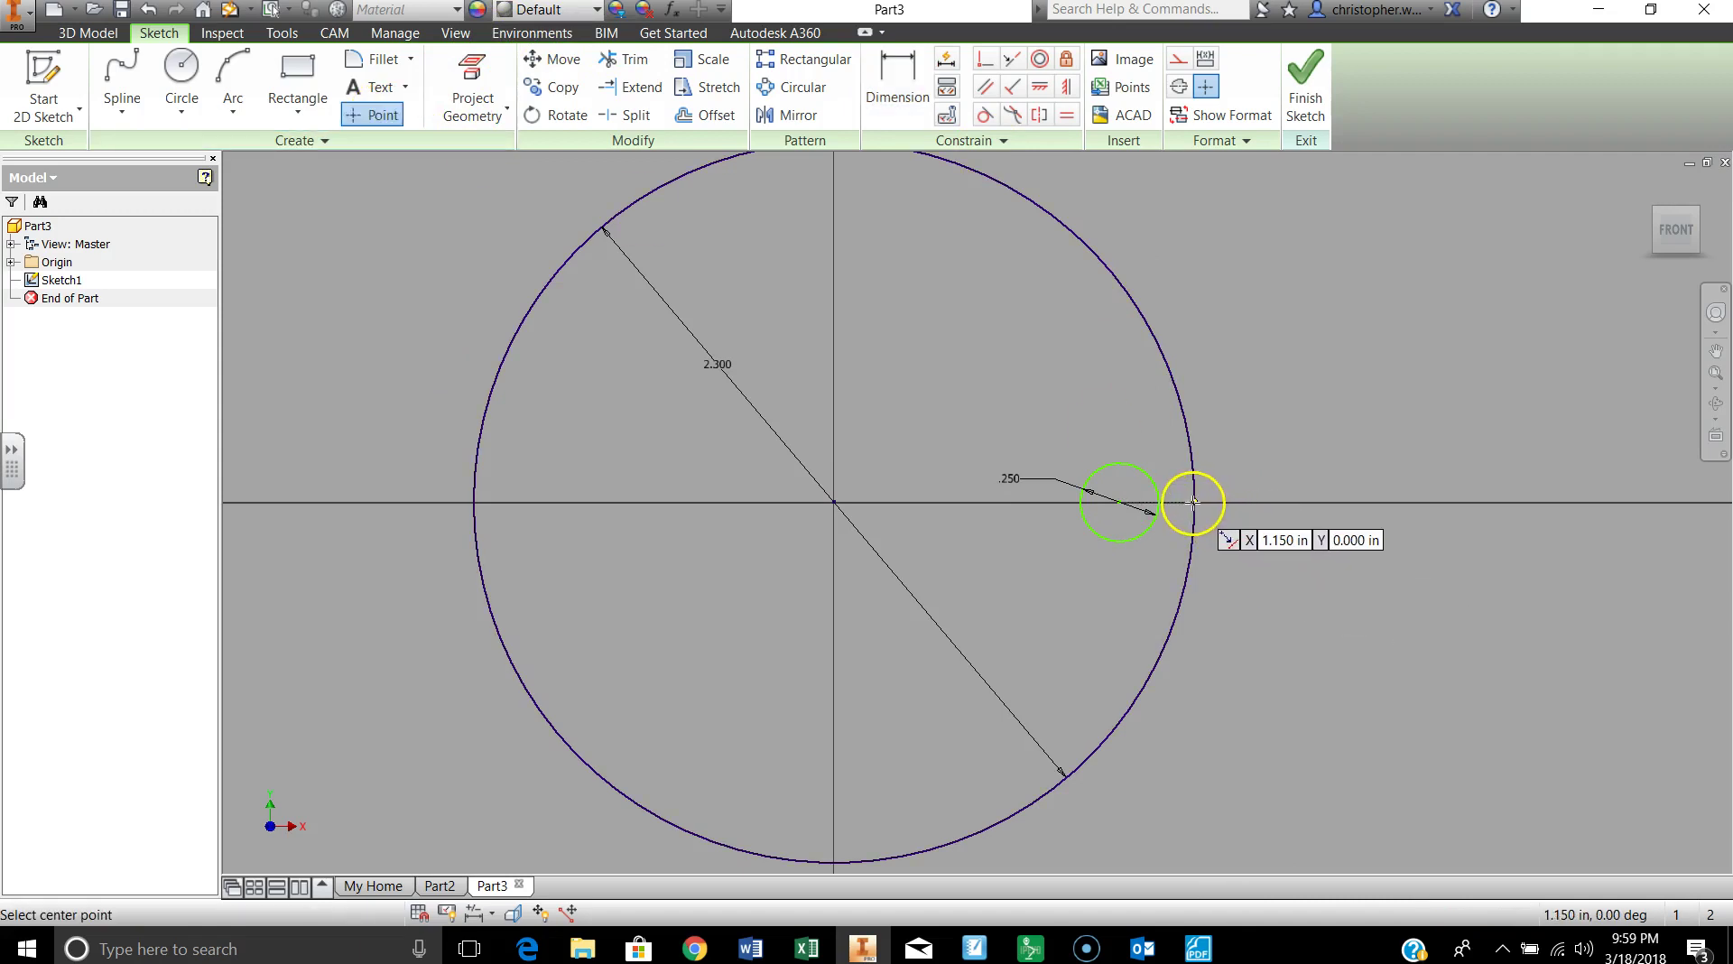
{"action": "left_click", "coordinate": [1193, 502]}
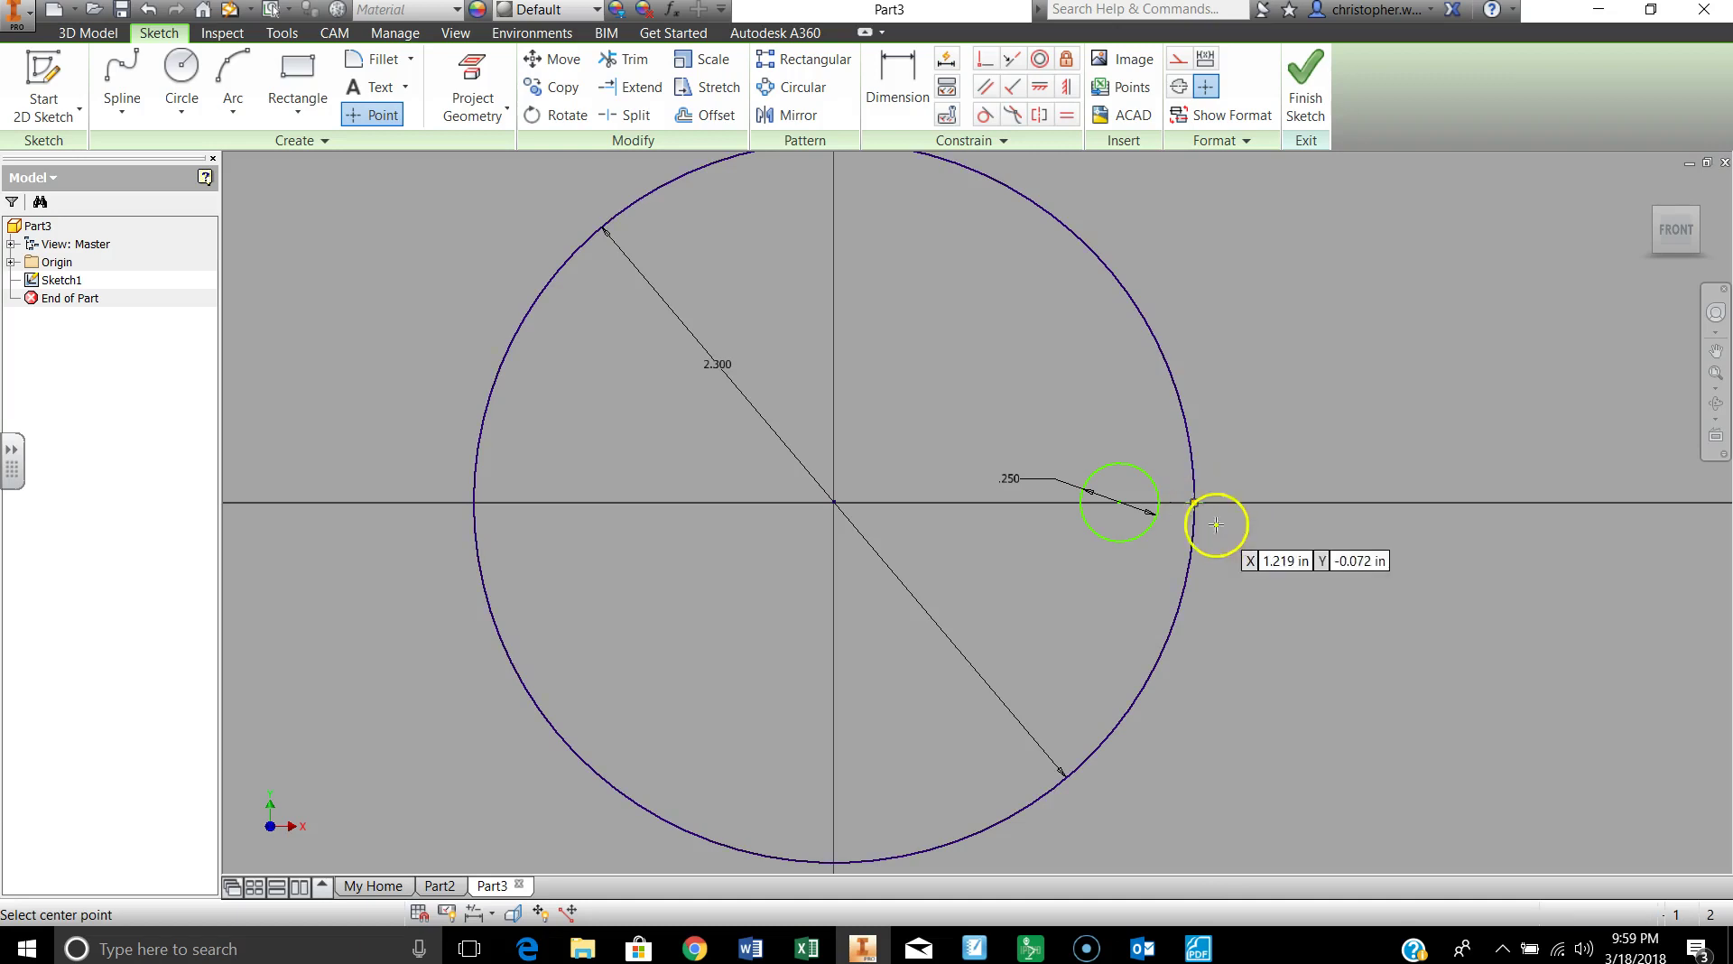
{"action": "left_click", "coordinate": [1158, 502]}
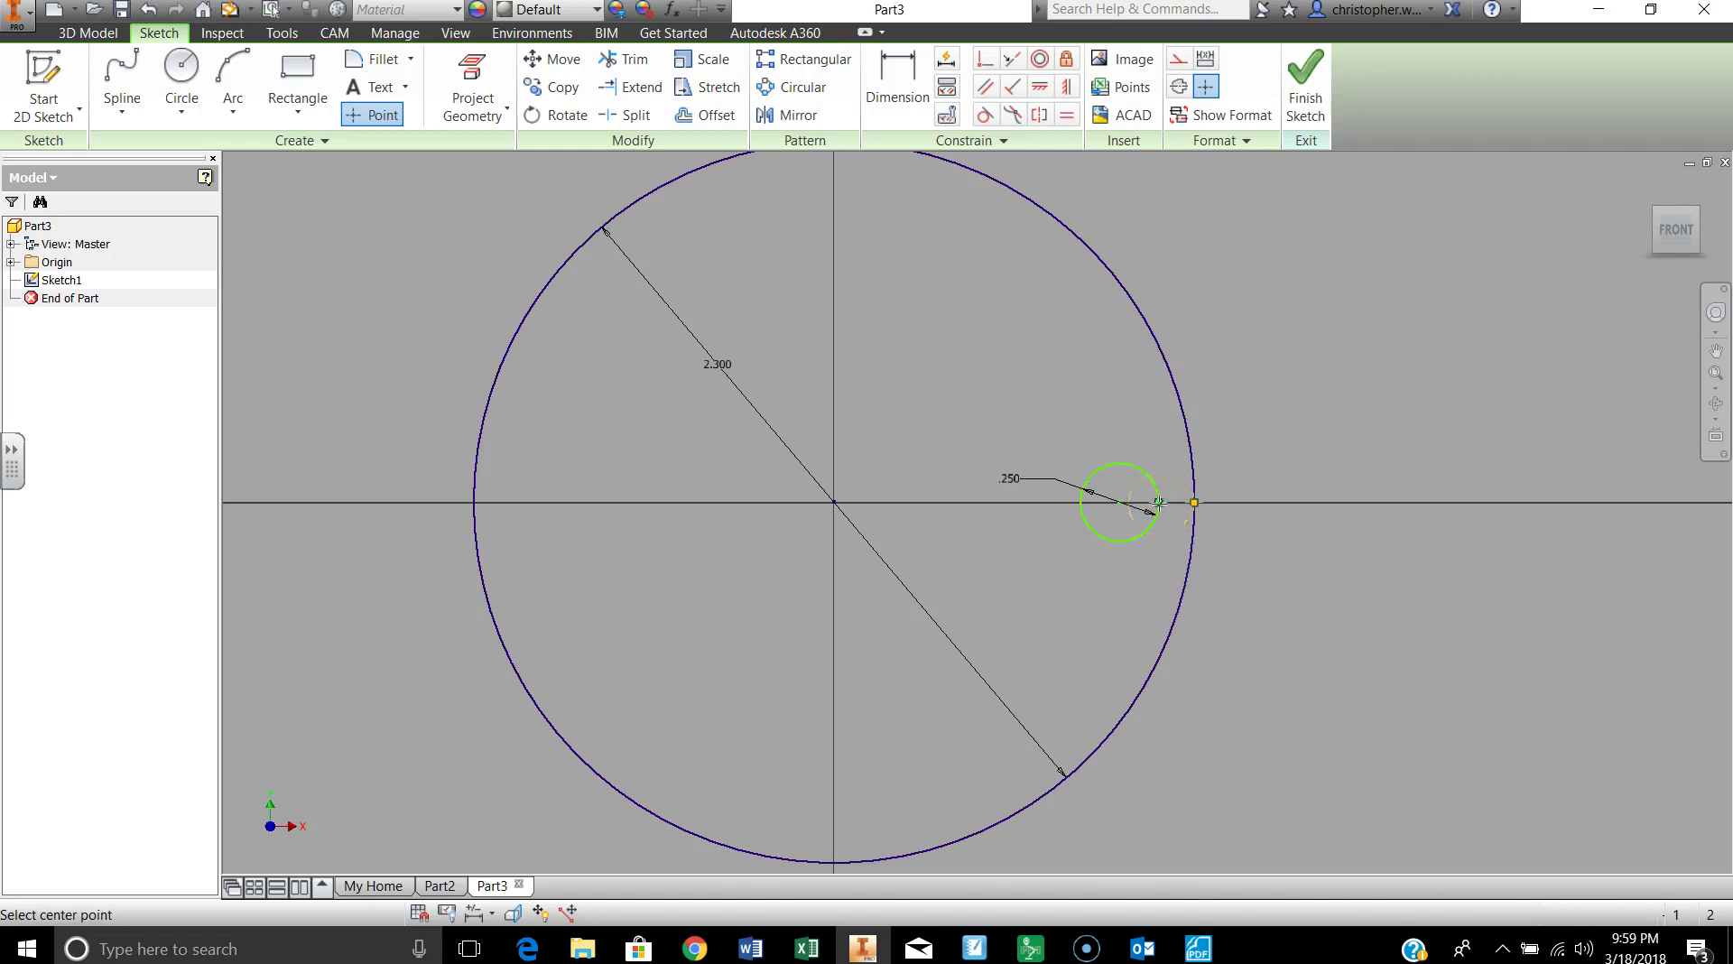
Dimension the small circle's centre 0.5 in horizontally from the point on the large circle's right edge
{"action": "left_click", "coordinate": [898, 86]}
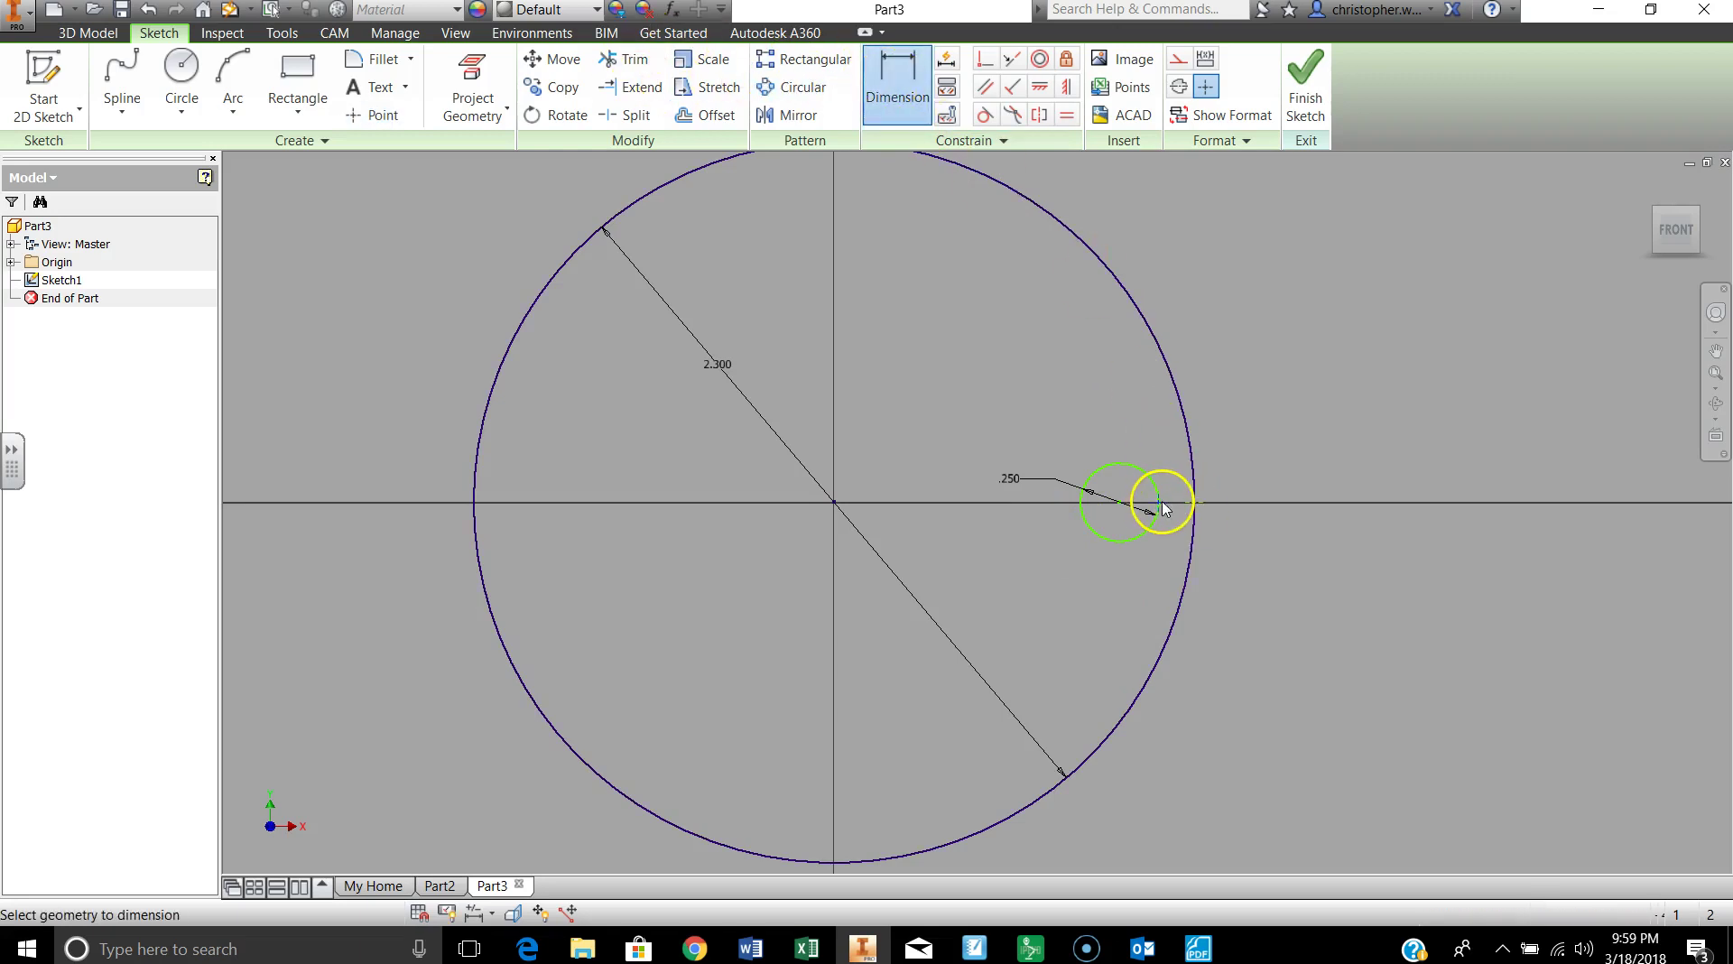
{"action": "left_click", "coordinate": [1188, 503]}
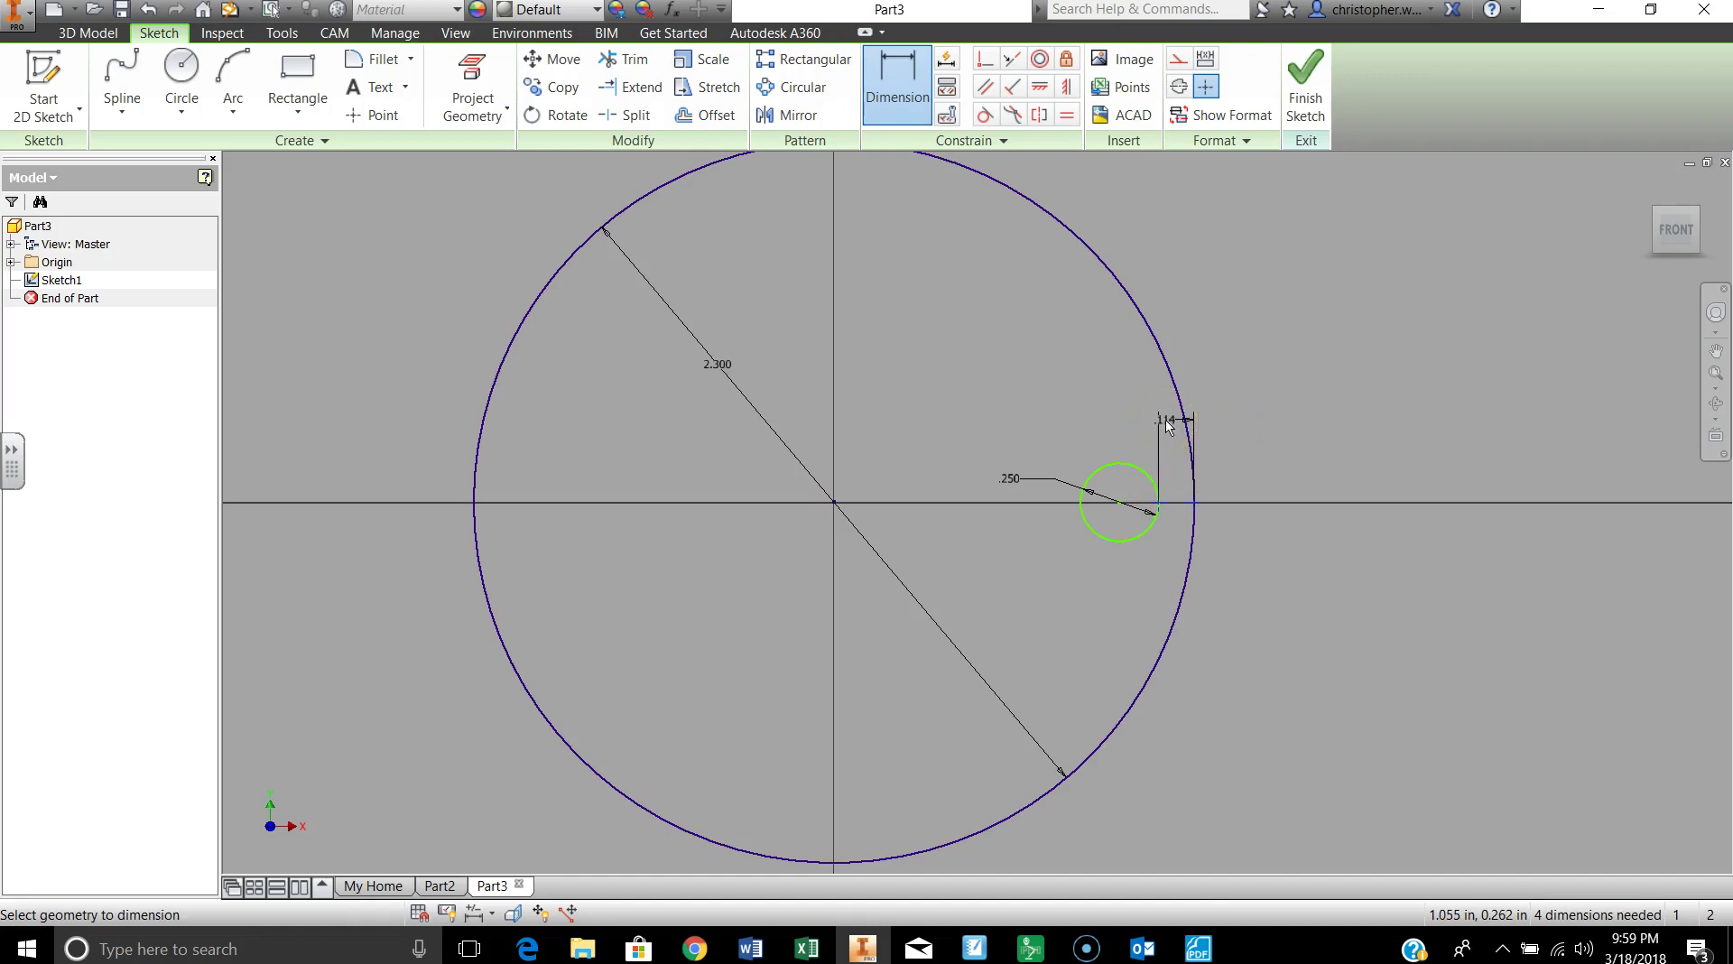
{"action": "left_click", "coordinate": [897, 86]}
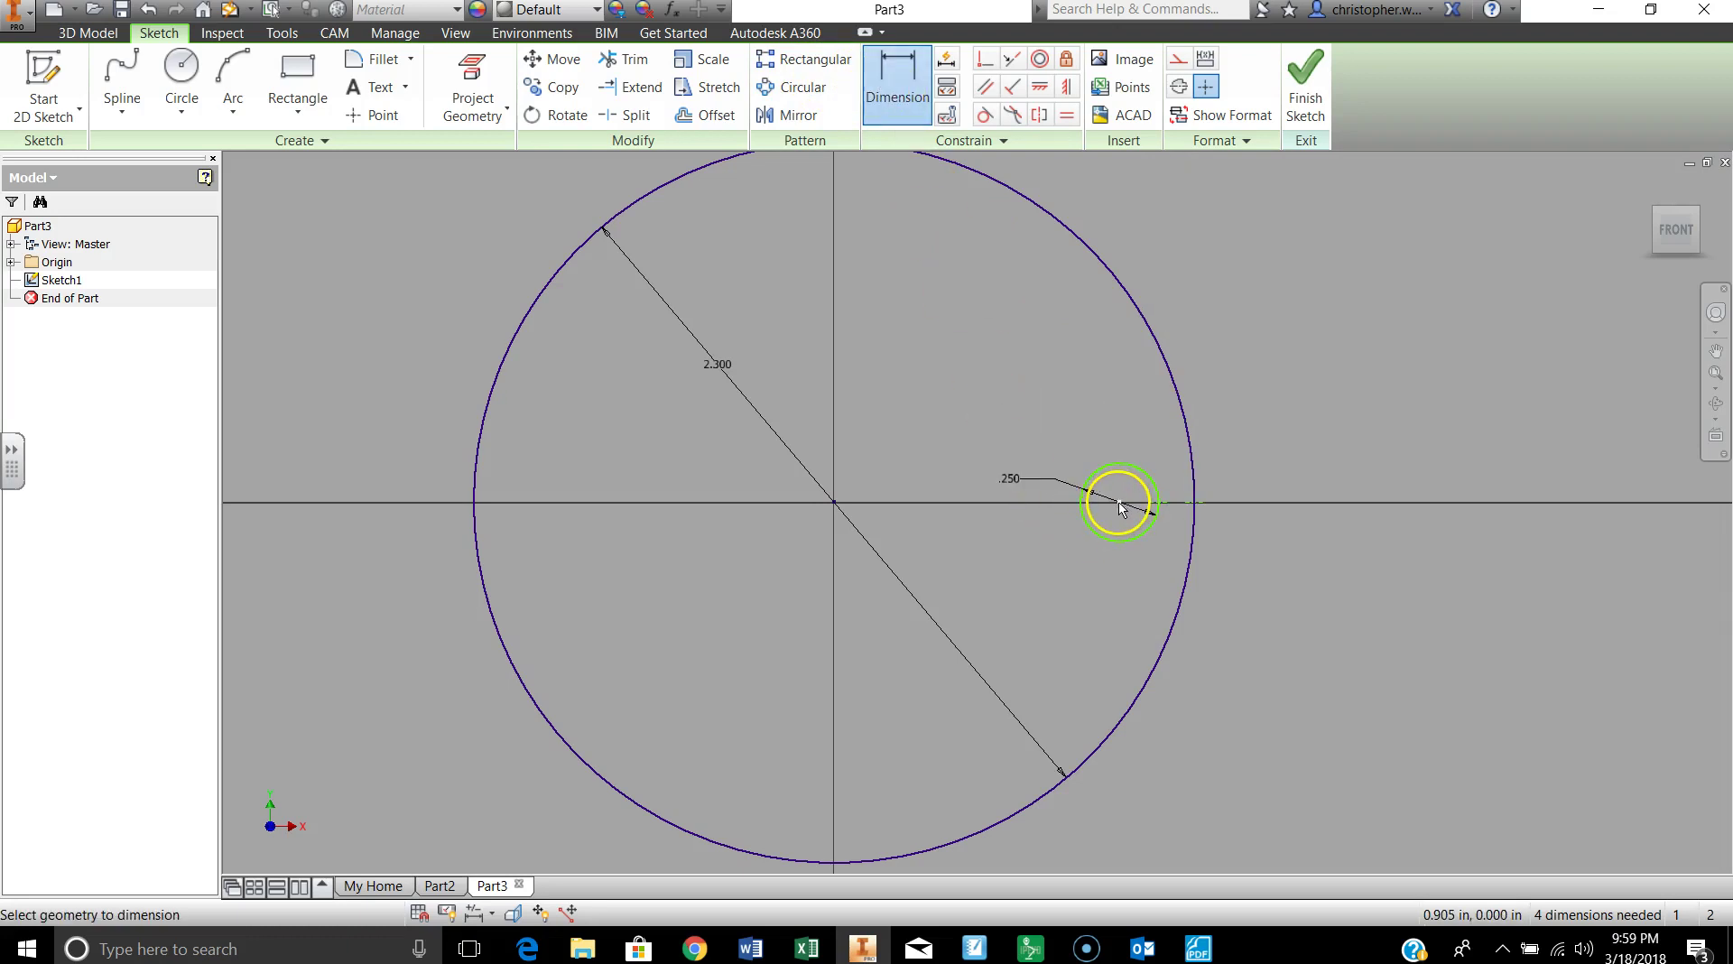
{"action": "left_click", "coordinate": [1200, 499]}
{"action": "left_click", "coordinate": [1153, 399]}
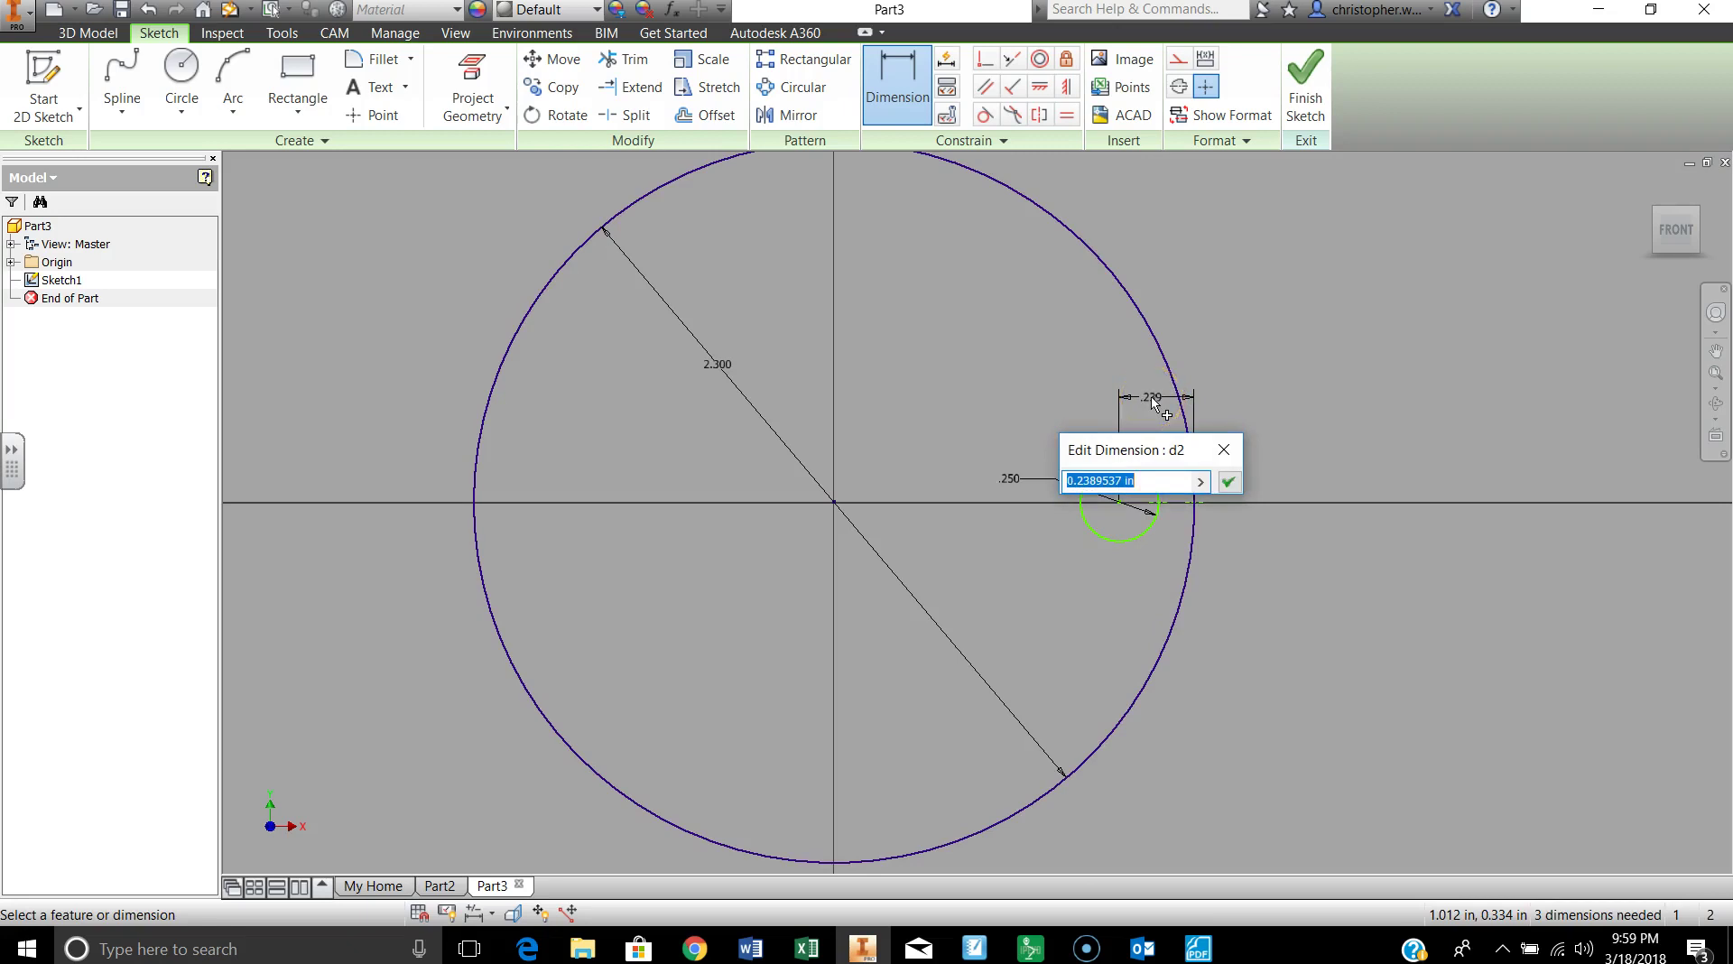
{"action": "key", "text": "Return"}
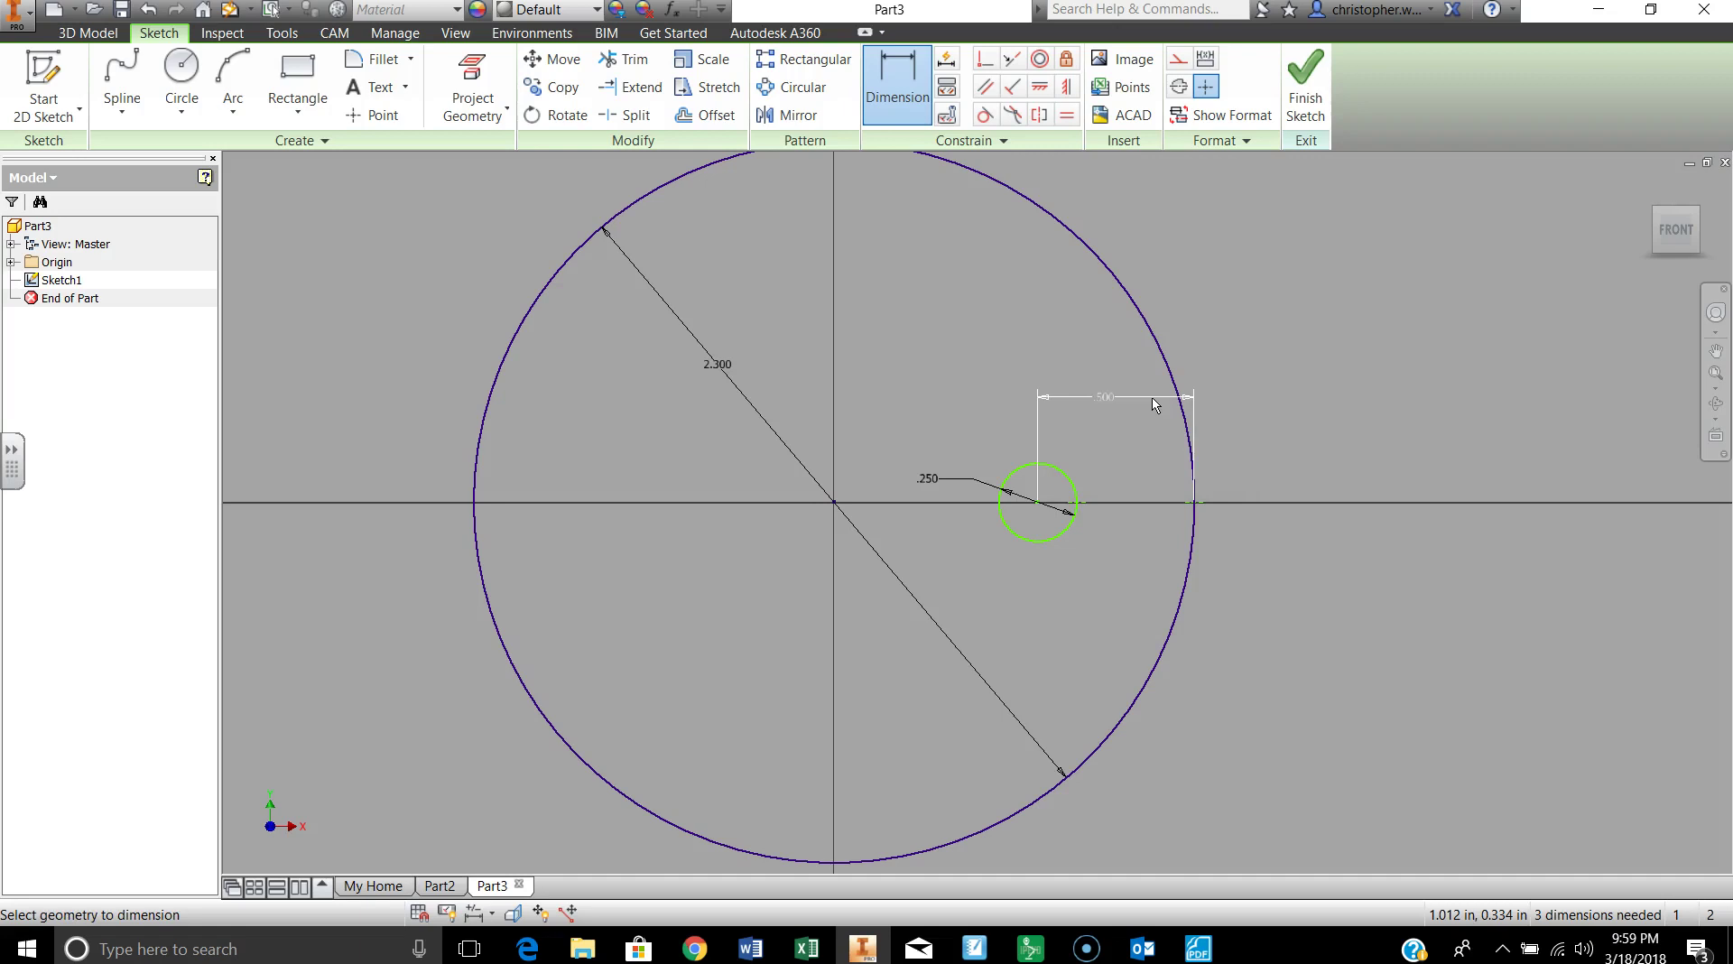
Set the distance from the small circle's centre to the large circle's edge point to 6/16 in
{"action": "mouse_move", "coordinate": [1152, 398]}
{"action": "left_mouse_down"}
{"action": "mouse_move", "coordinate": [1071, 464]}
{"action": "mouse_move", "coordinate": [1103, 396]}
{"action": "left_mouse_up"}
{"action": "double_click", "coordinate": [1106, 400]}
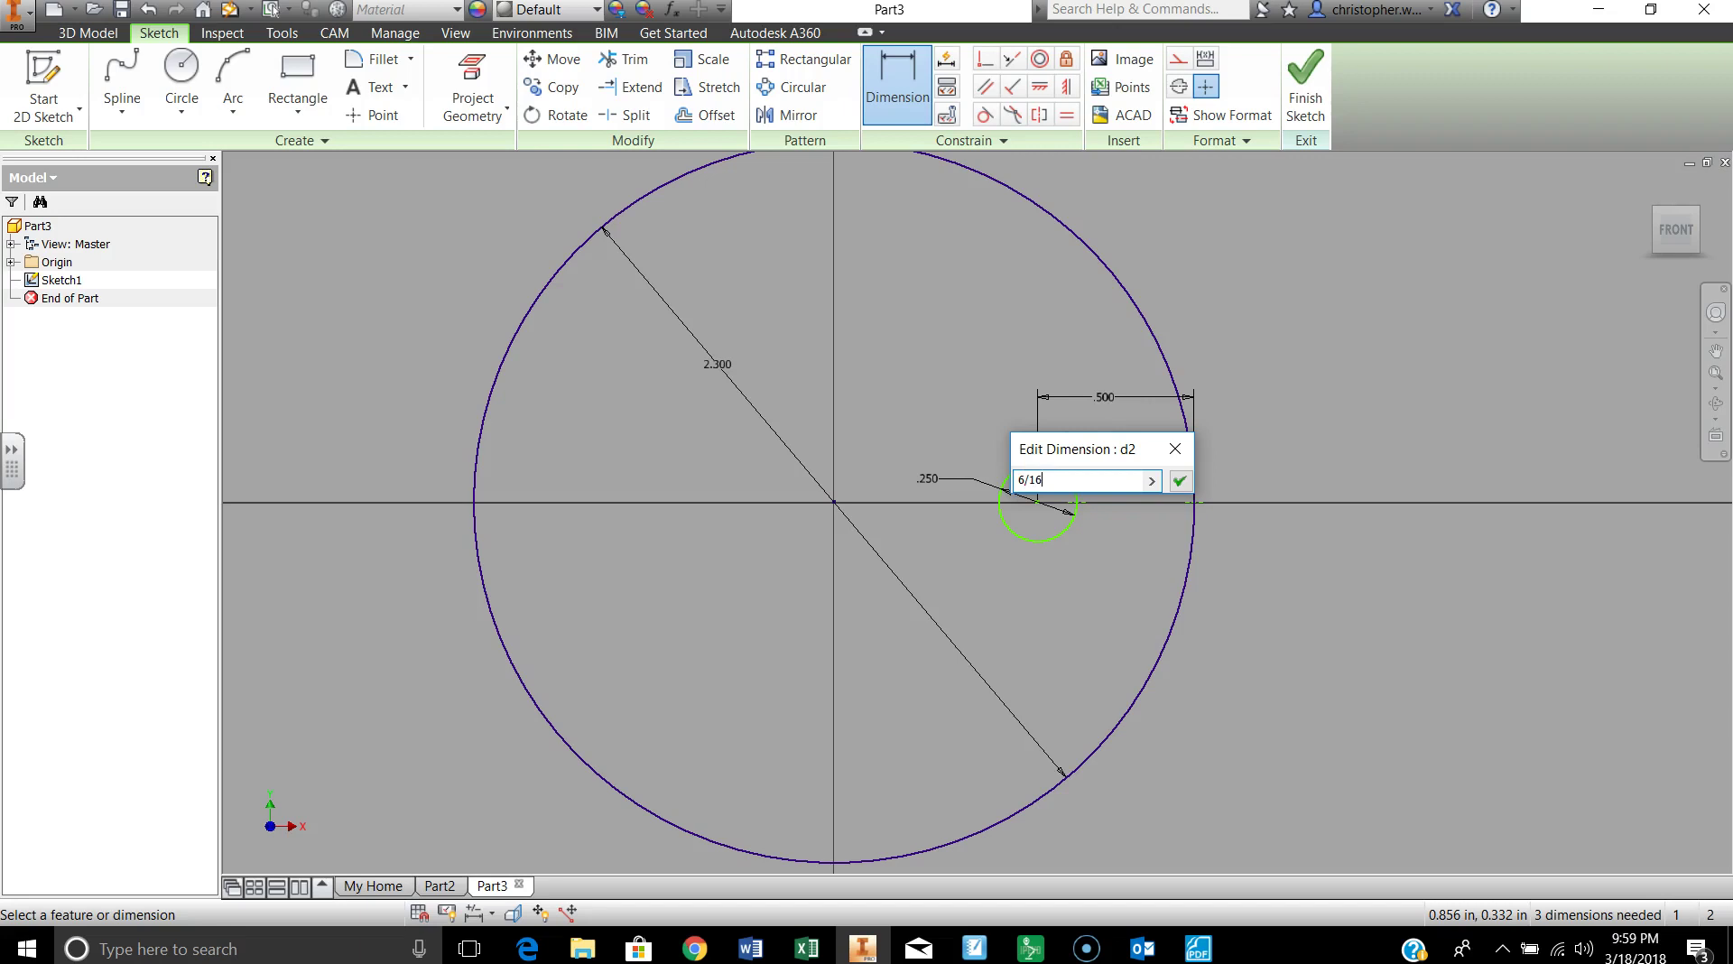
{"action": "type", "text": "6/16"}
{"action": "key", "text": "Return"}
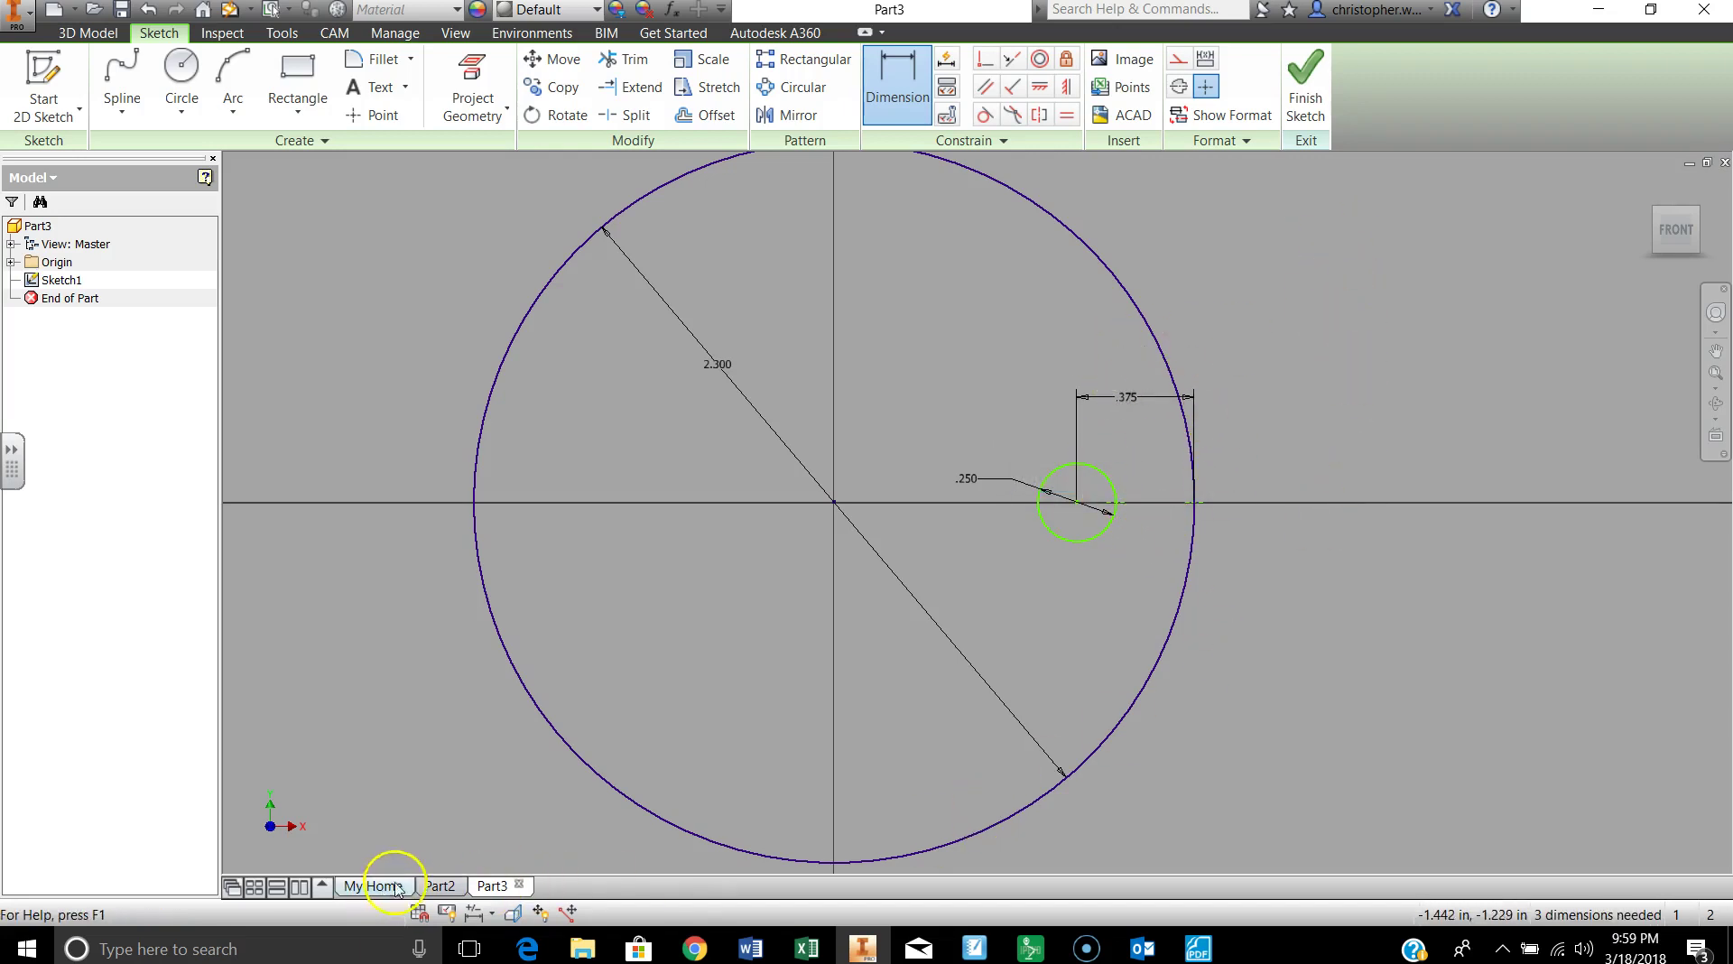
In Part2's cam sketch, draw a 0.25 in diameter circle centred on the origin
{"action": "scroll", "coordinate": [1282, 592], "scroll_direction": "down", "scroll_amount": 3}
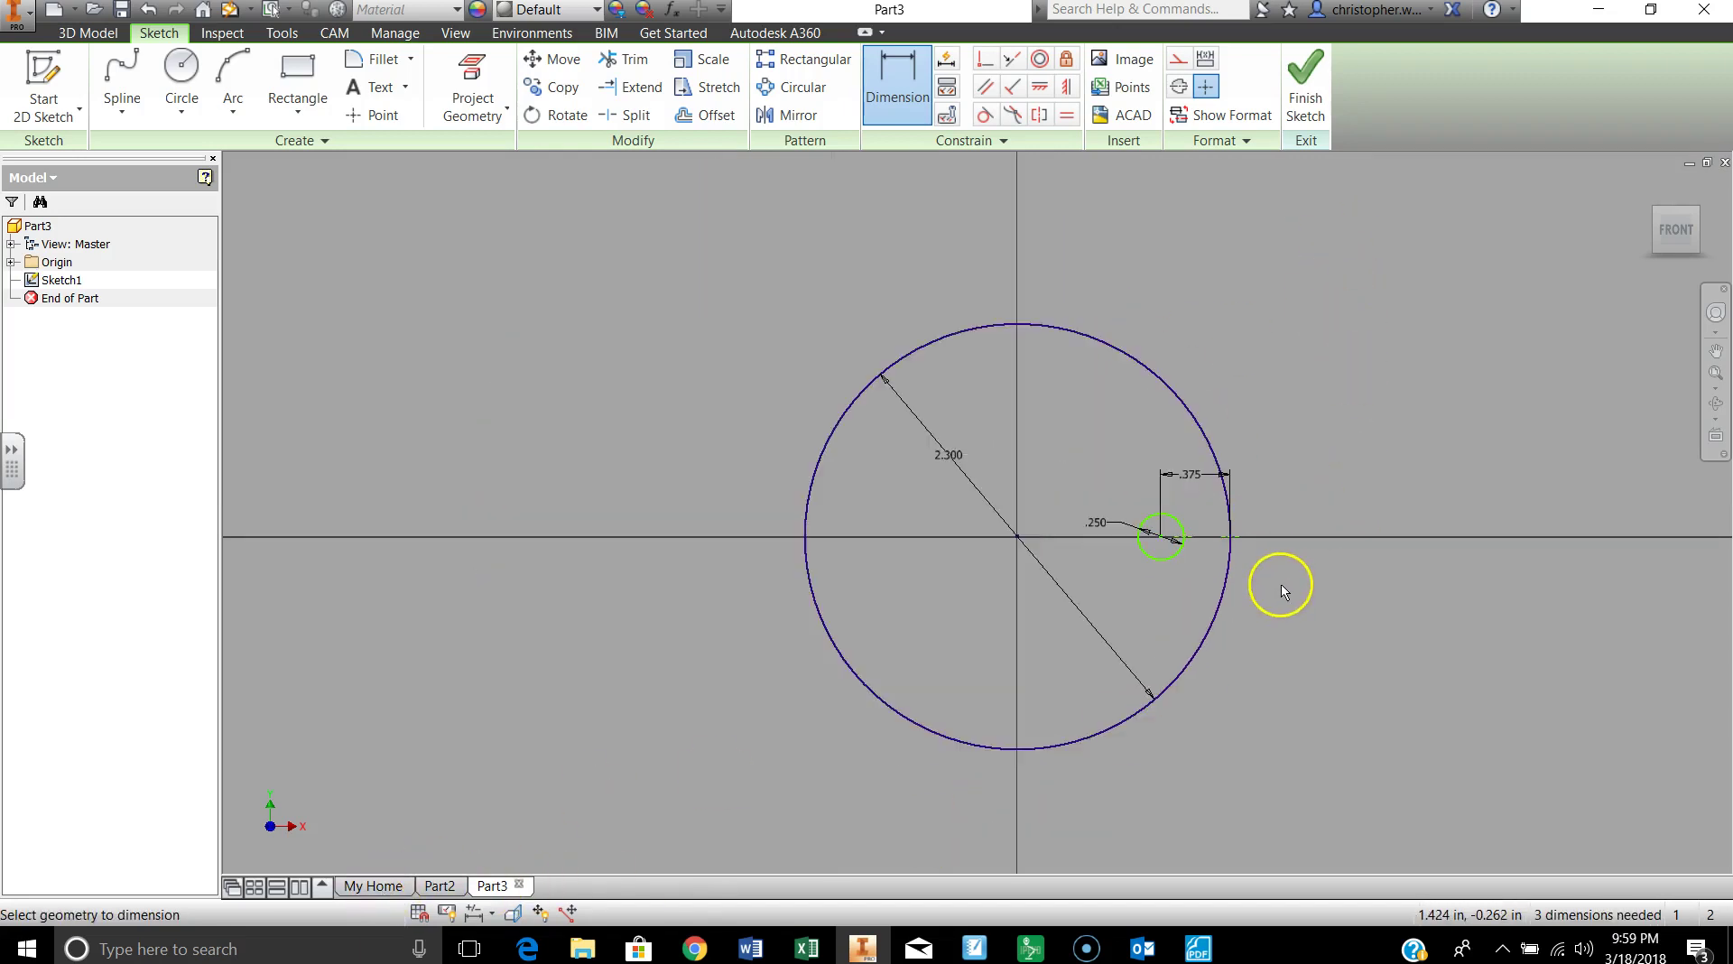
{"action": "left_click", "coordinate": [432, 886]}
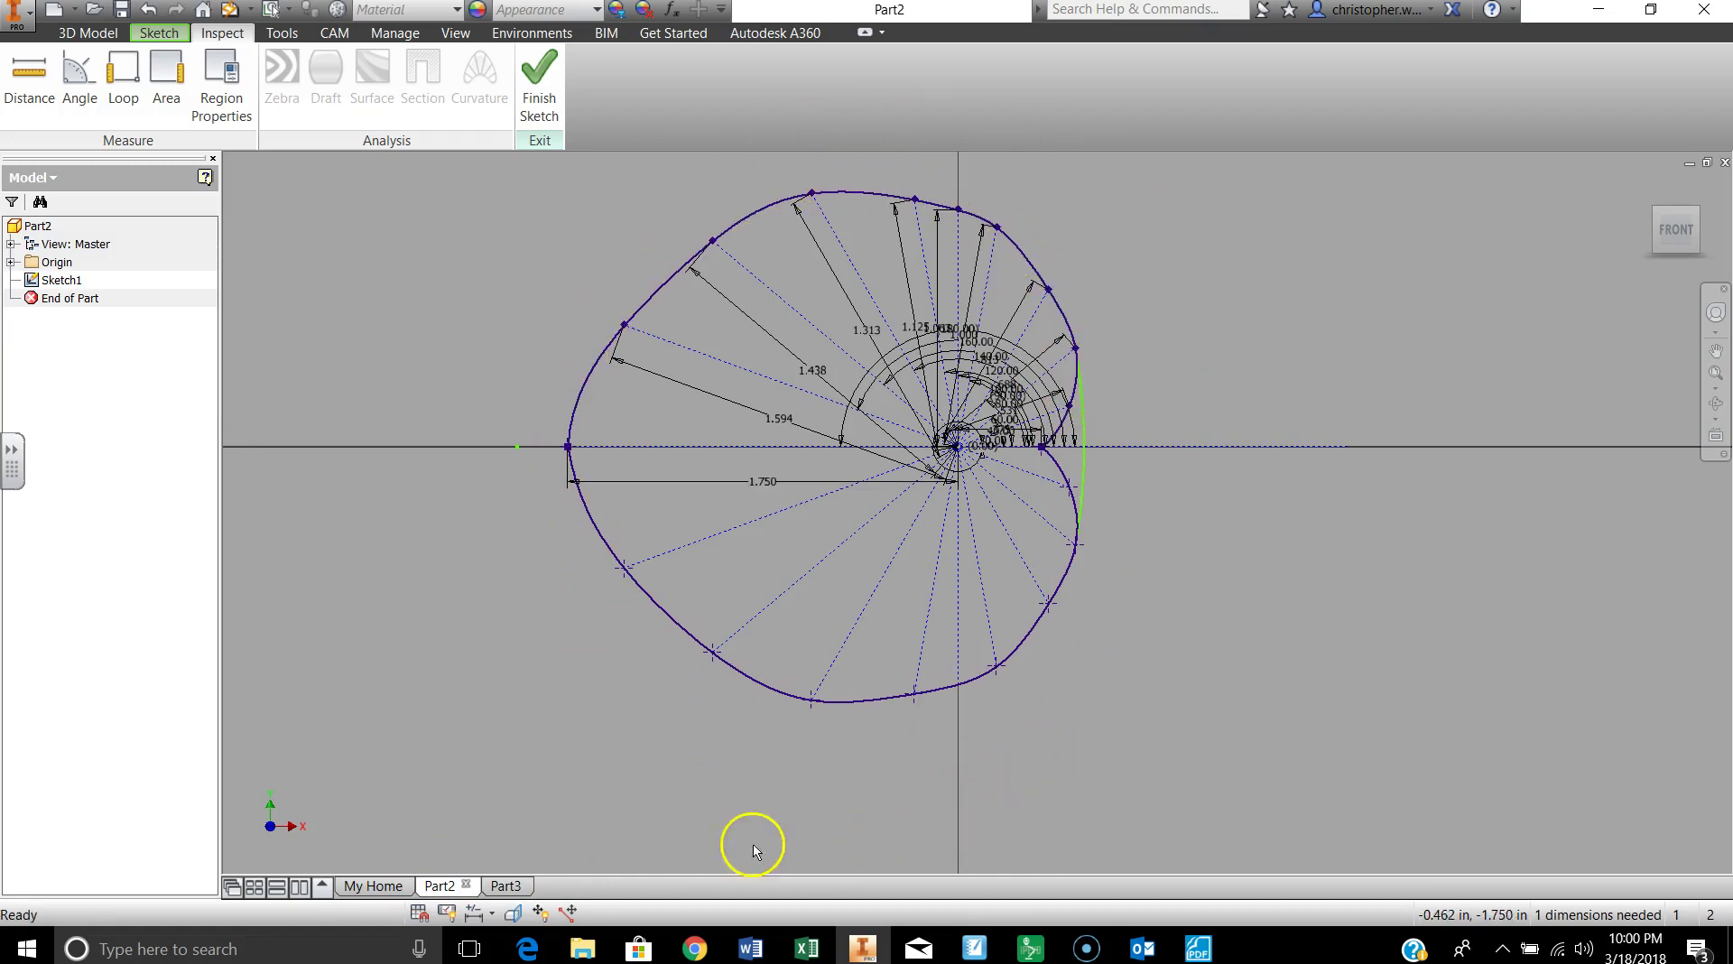
{"action": "left_click", "coordinate": [492, 886]}
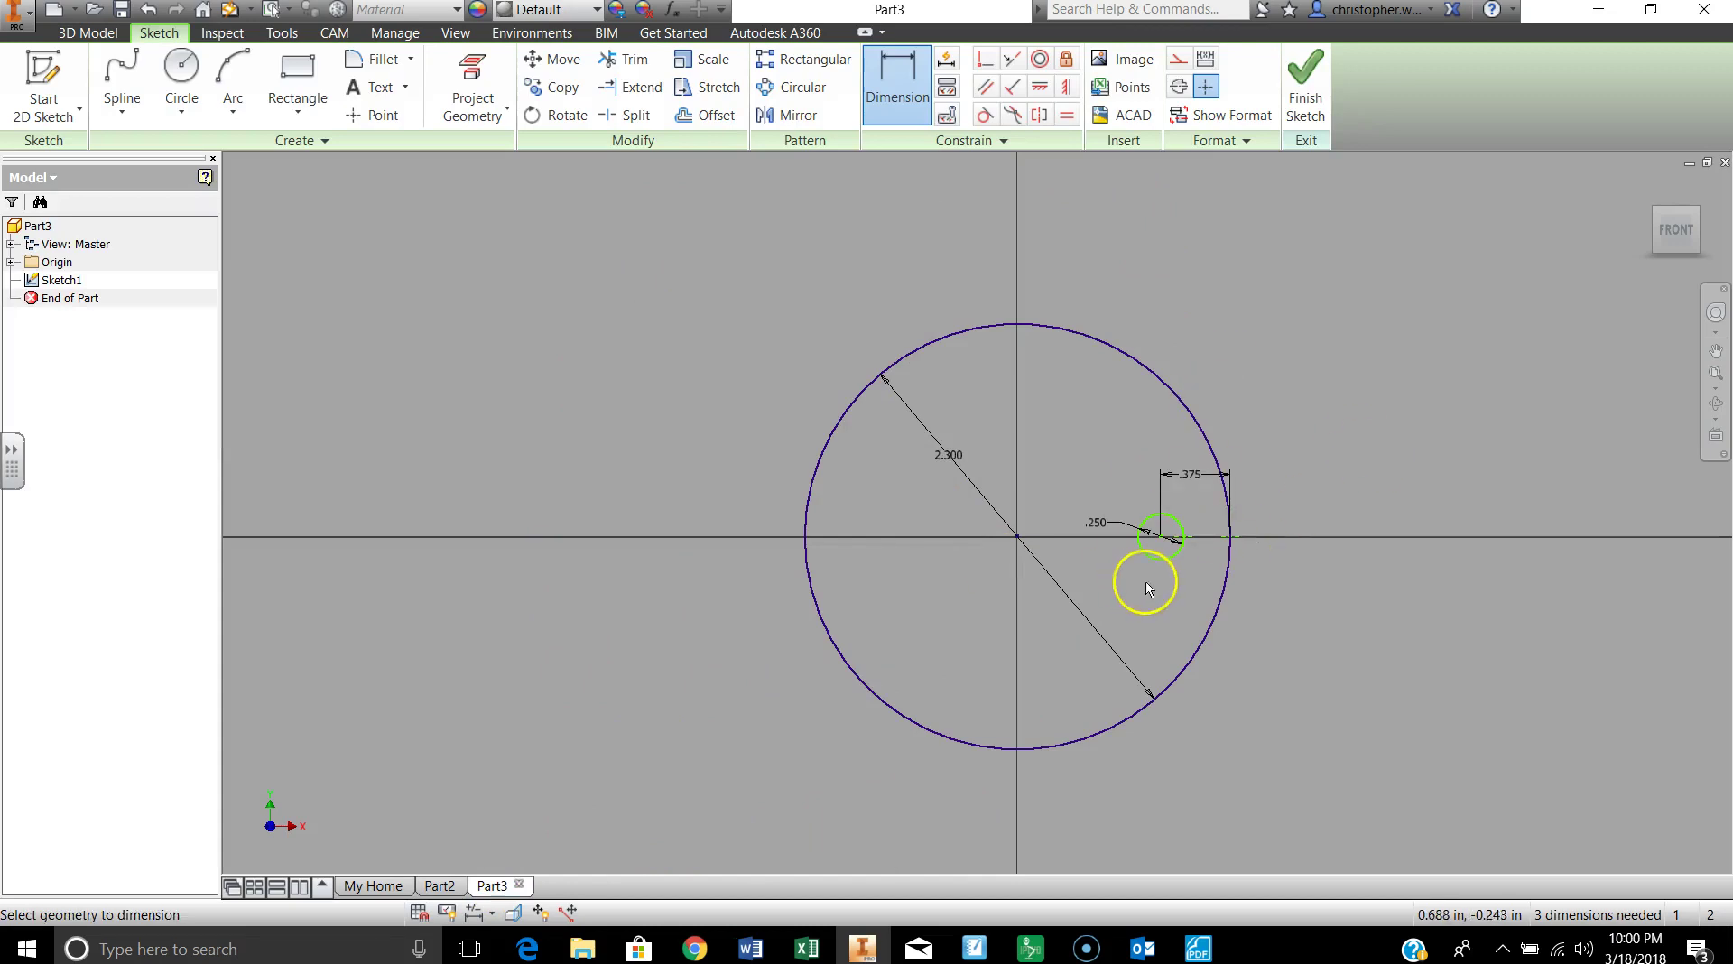
{"action": "left_click", "coordinate": [442, 886]}
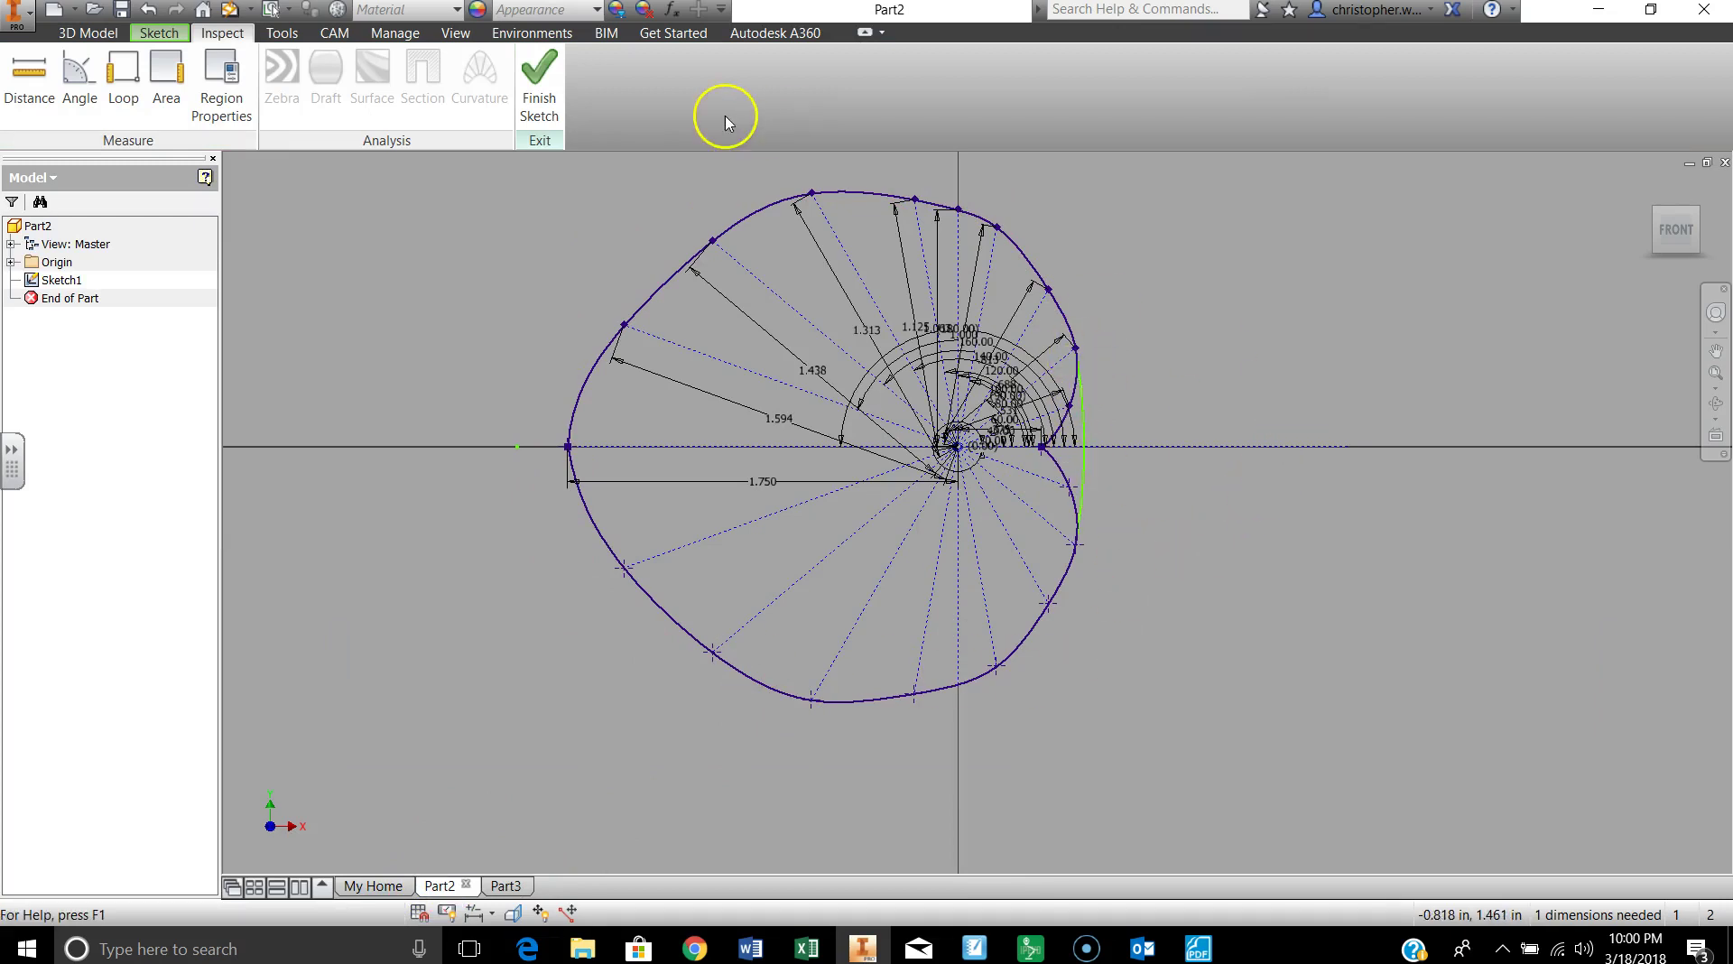
{"action": "left_click", "coordinate": [159, 33]}
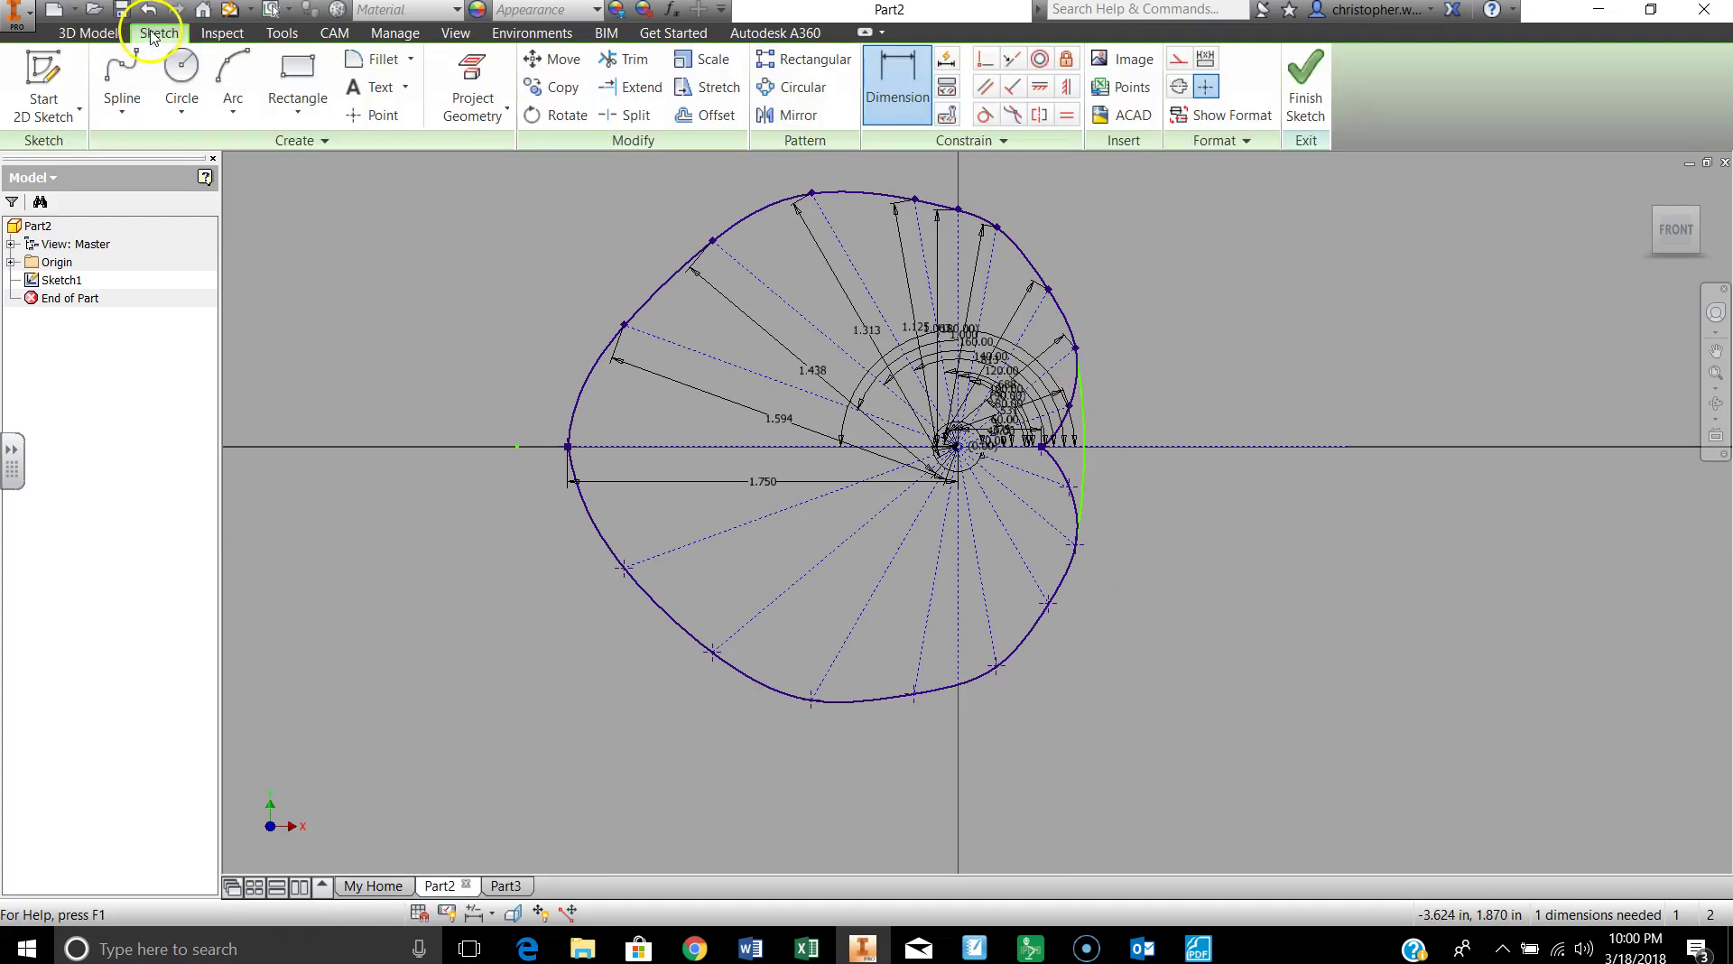
{"action": "left_click", "coordinate": [165, 95]}
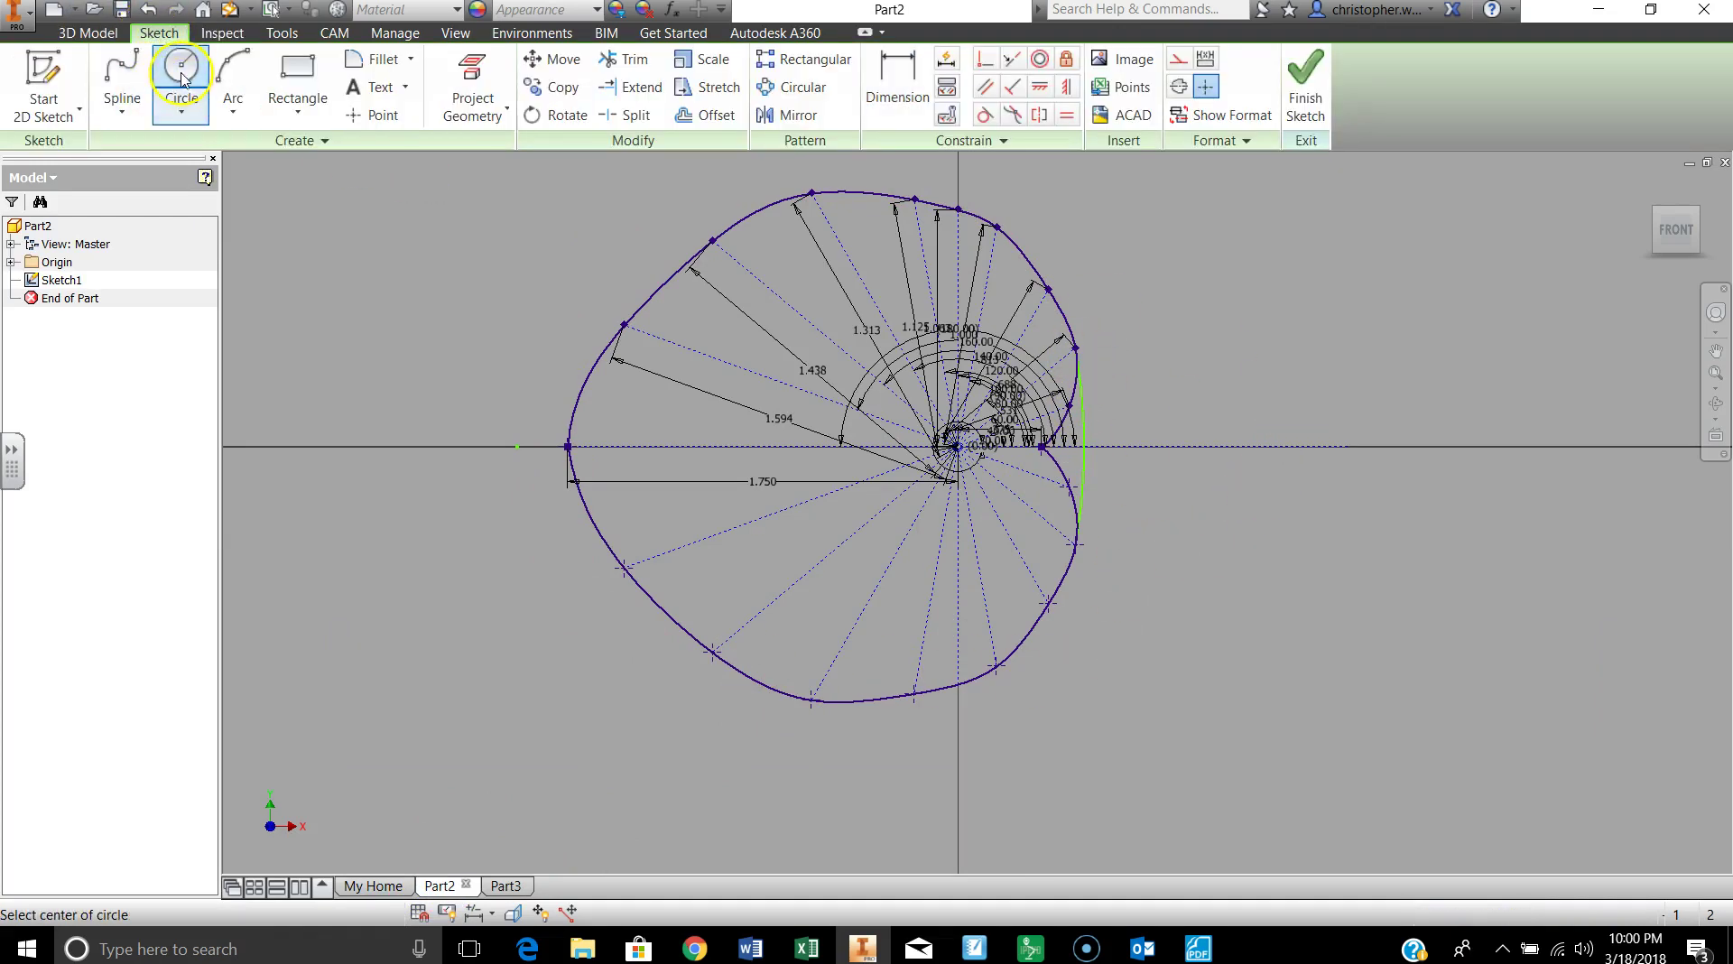
{"action": "left_click", "coordinate": [958, 446]}
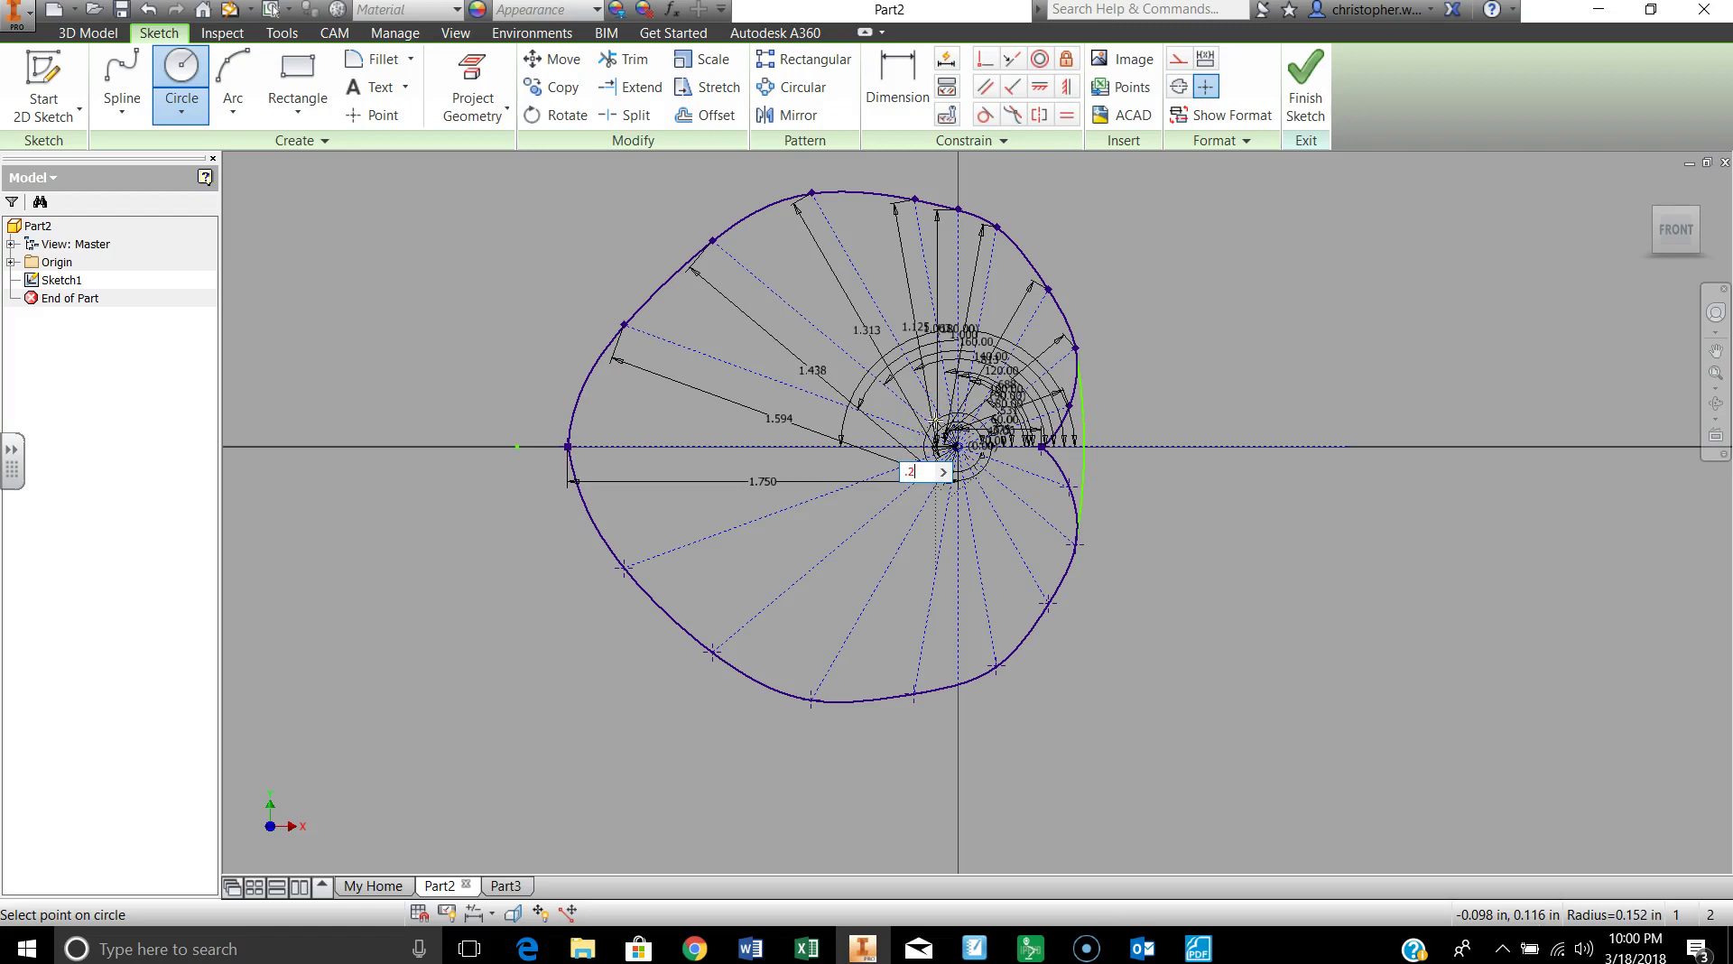
{"action": "type", "text": ".25"}
{"action": "key", "text": "Return"}
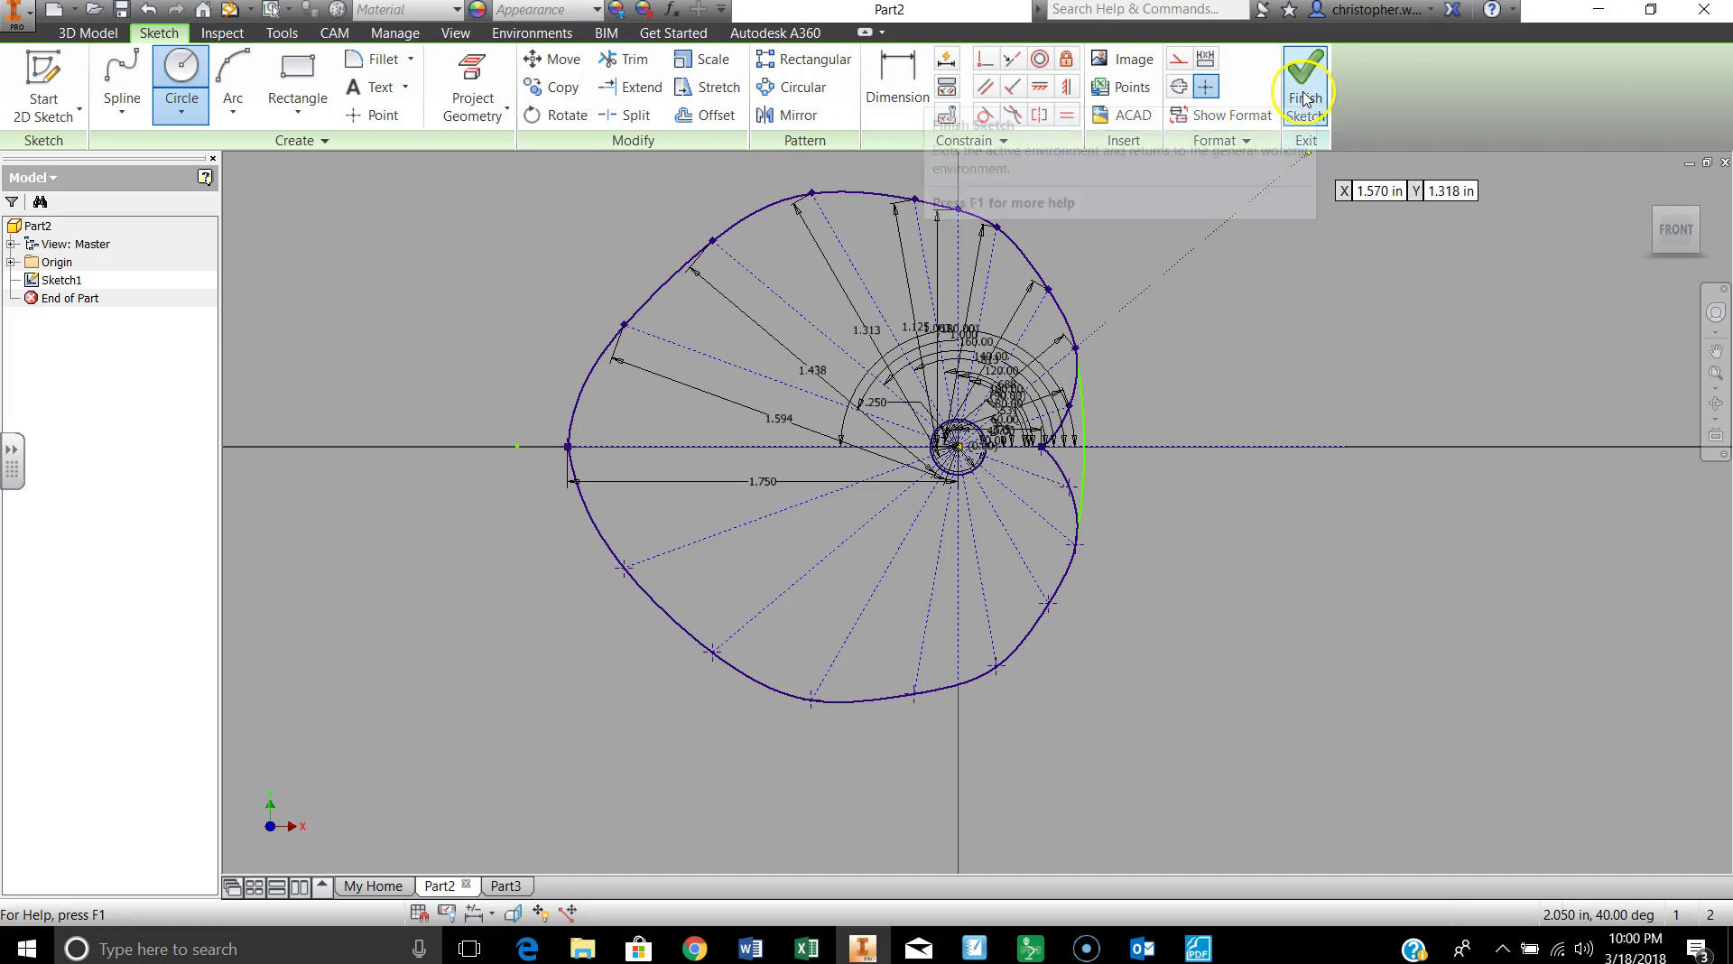
Trim the upper and mirrored profile curves inside the cam's notch back to the bridging arc and finish the sketch
{"action": "left_click", "coordinate": [629, 60]}
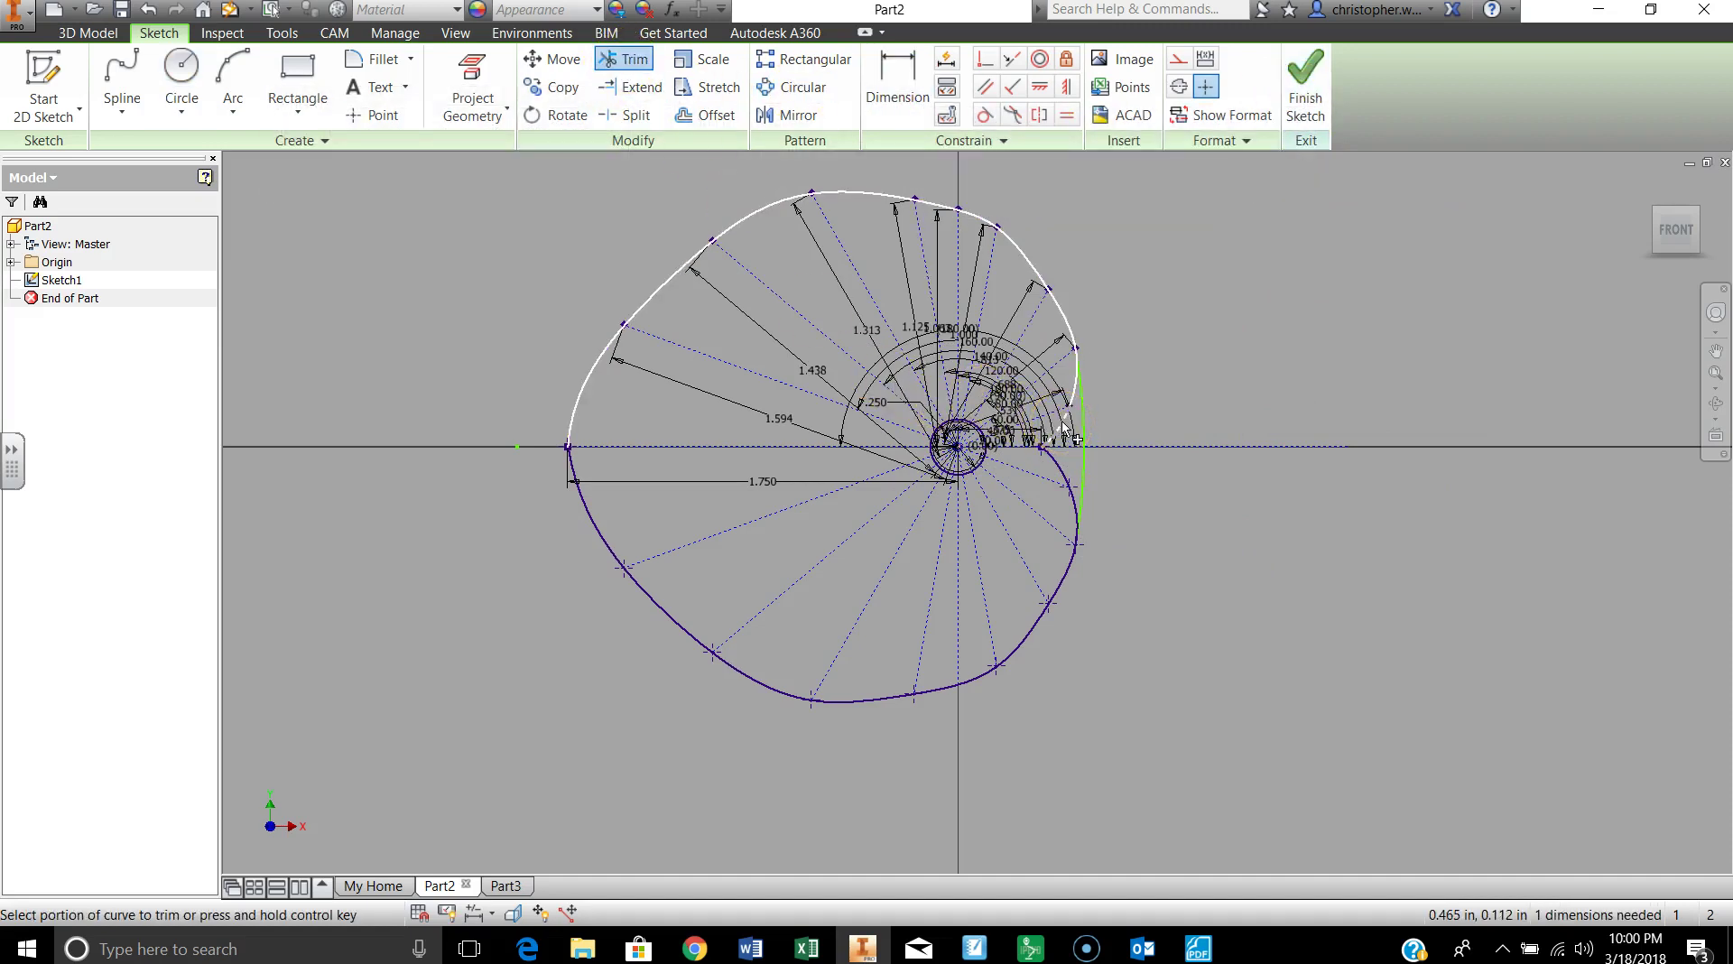
{"action": "left_click", "coordinate": [1077, 398]}
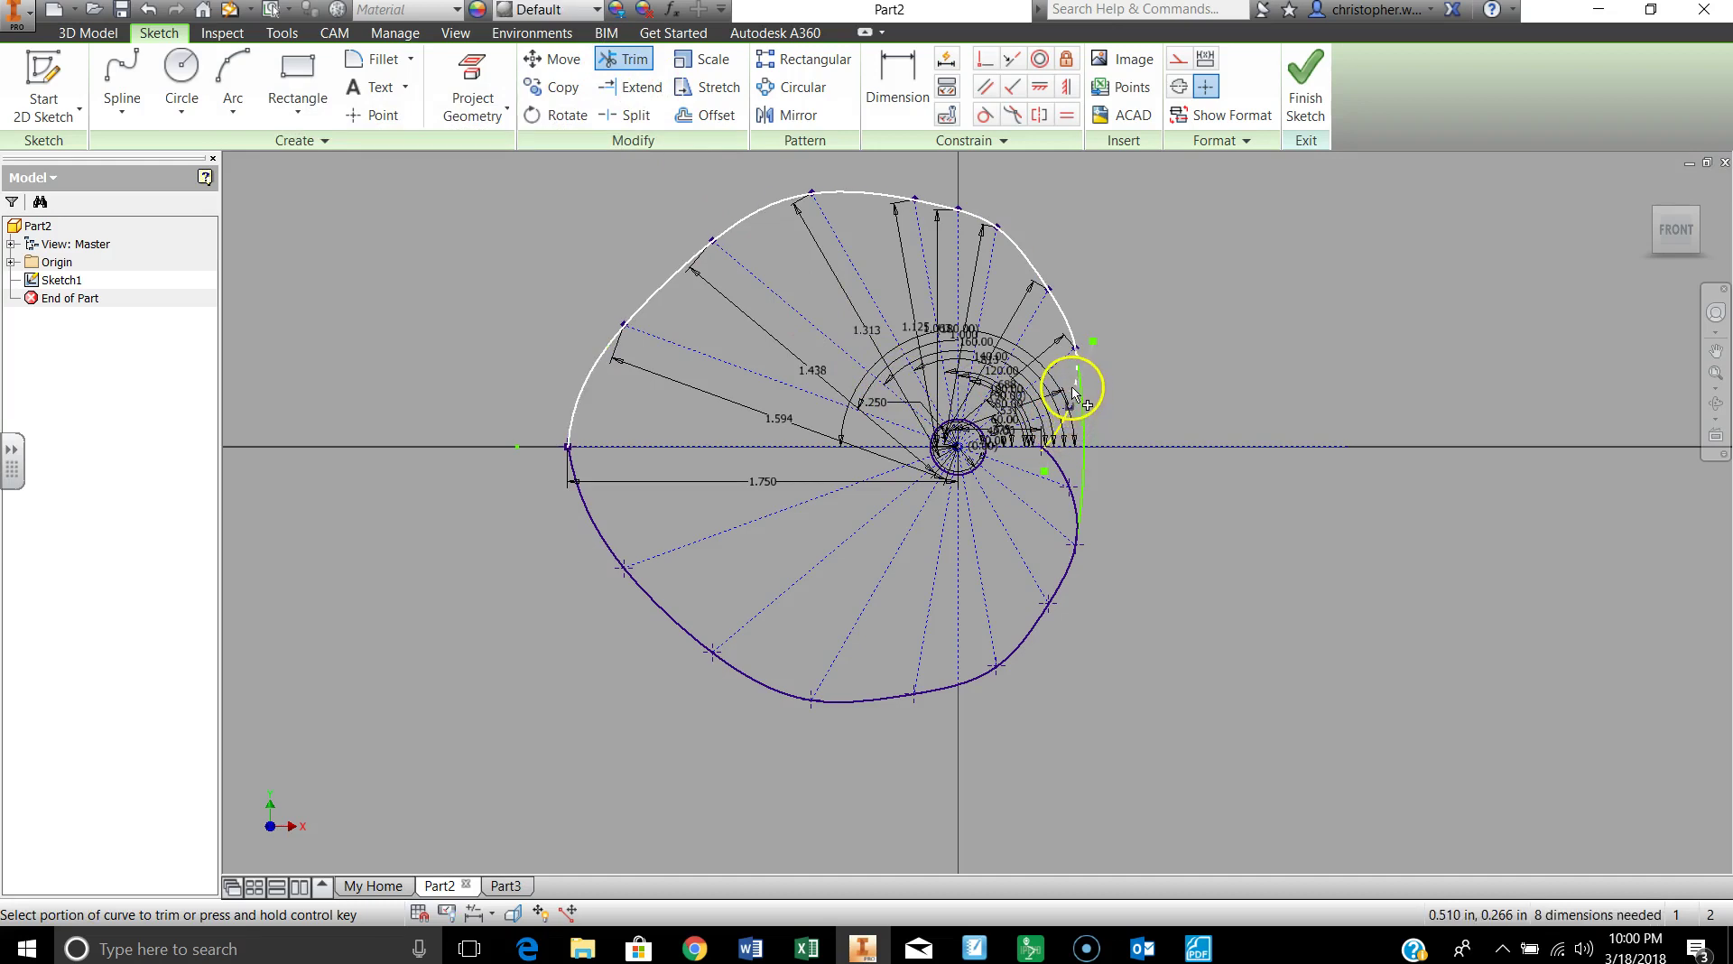
{"action": "left_click", "coordinate": [1070, 498]}
{"action": "left_click", "coordinate": [1076, 511]}
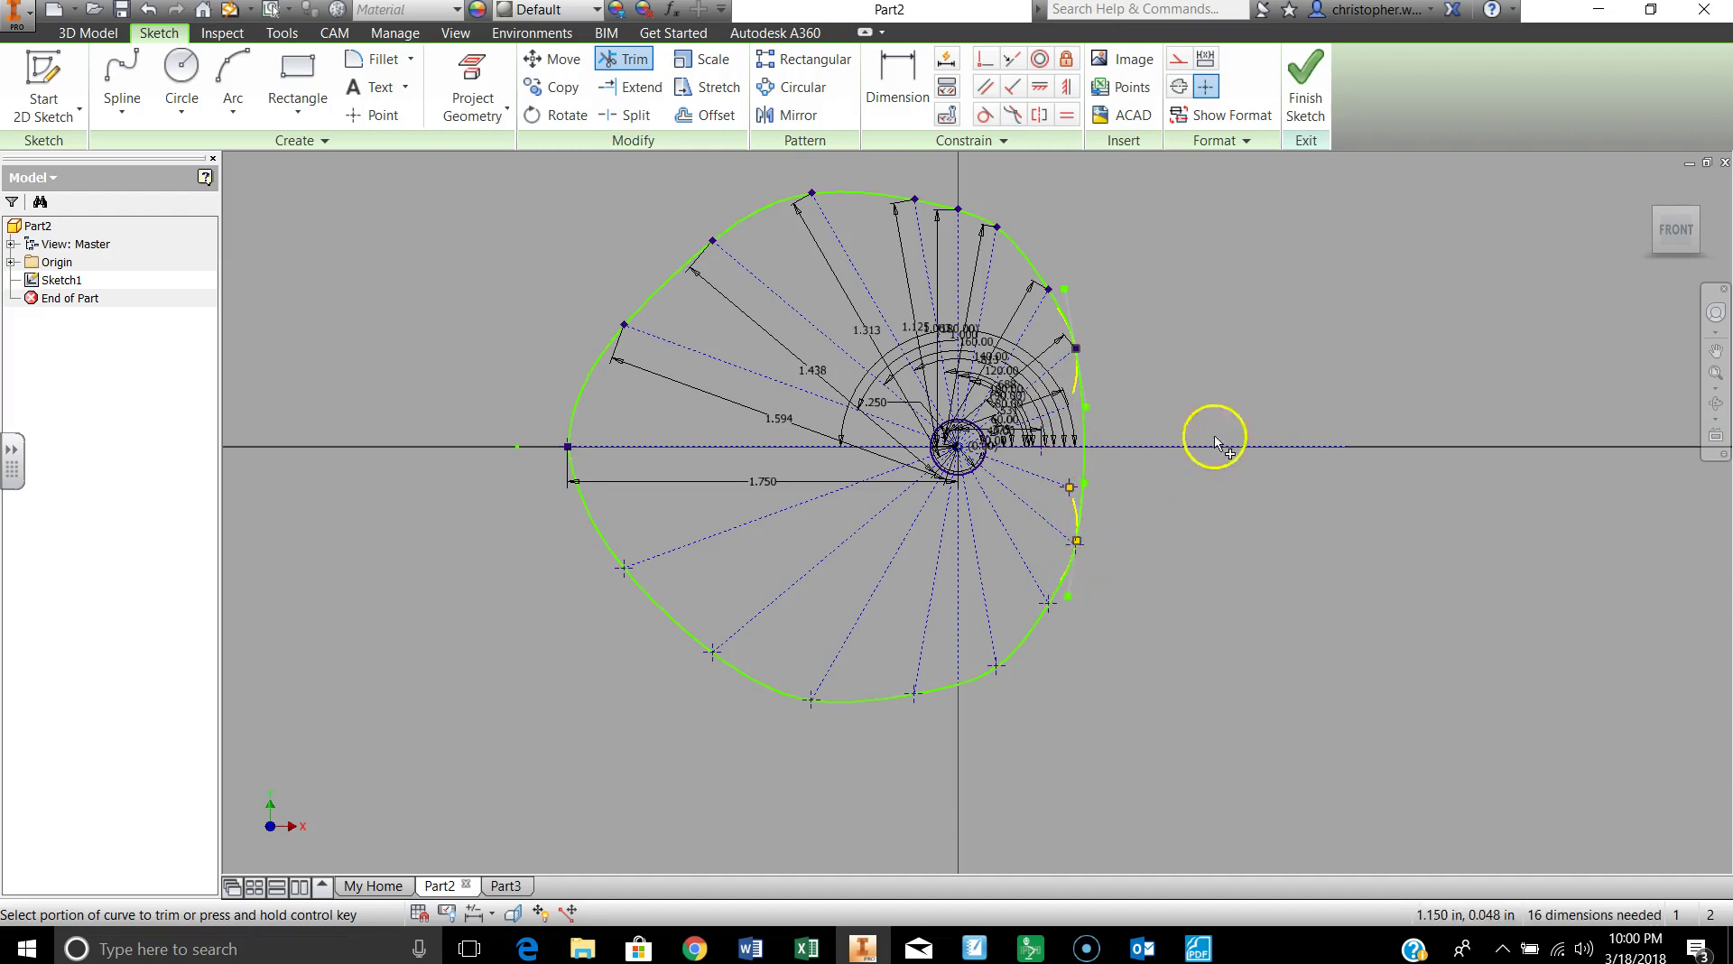
{"action": "left_click", "coordinate": [1306, 88]}
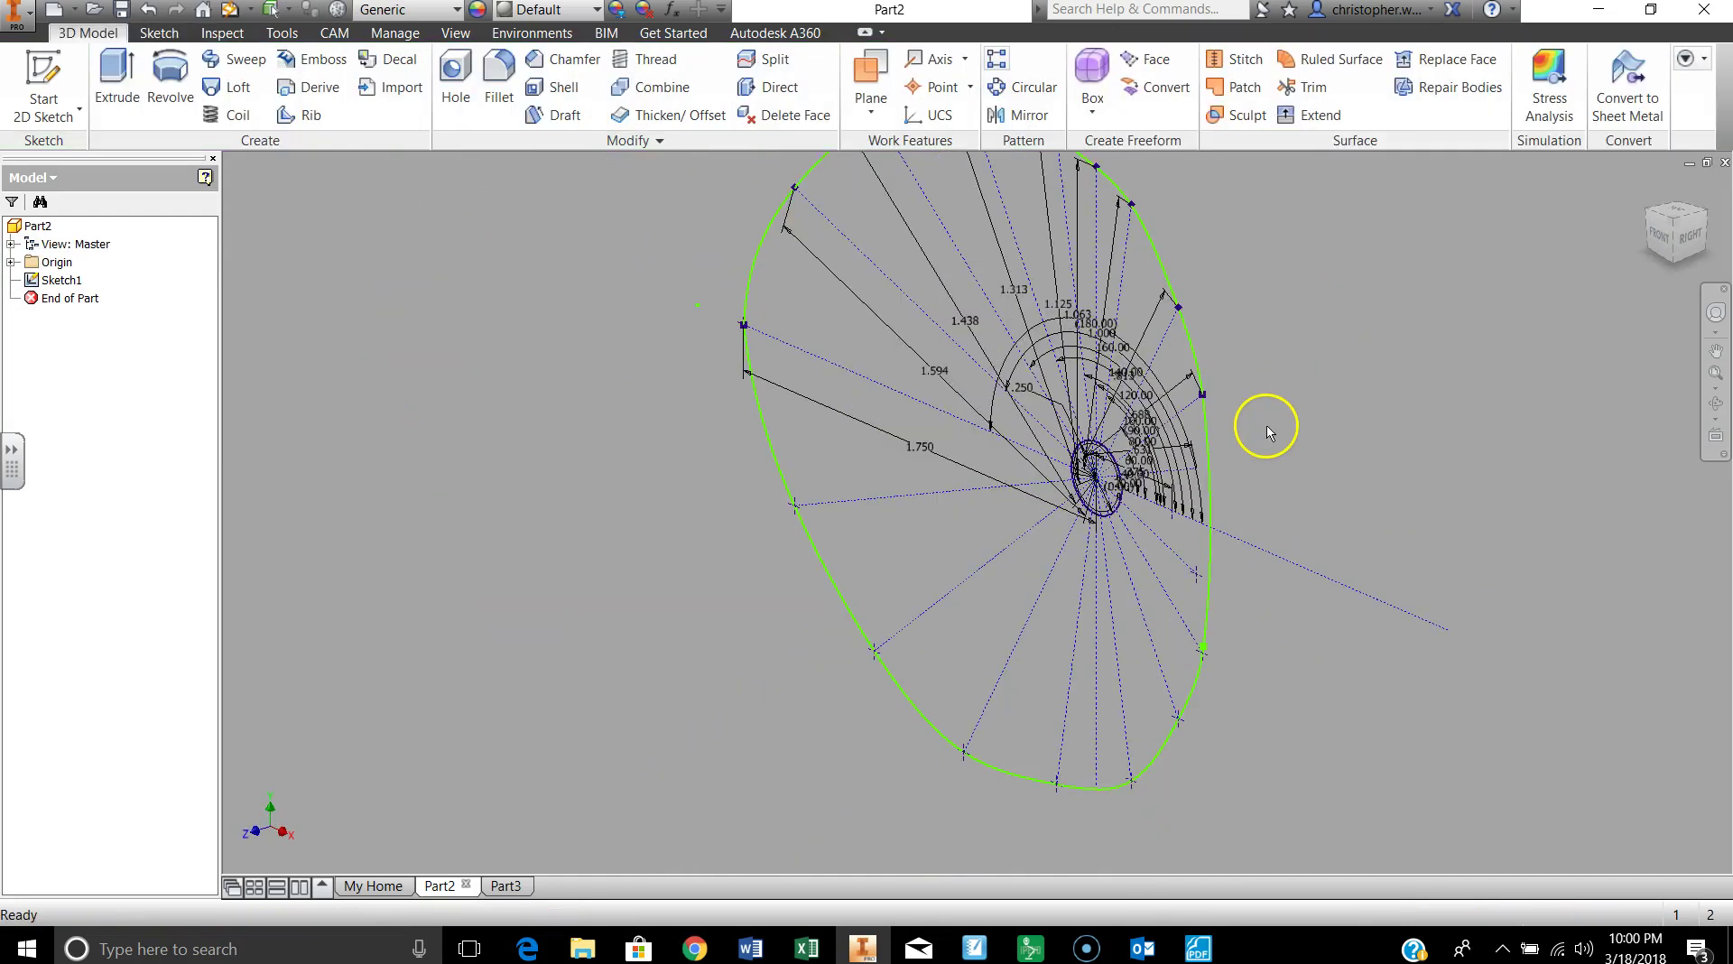
{"action": "right_click", "coordinate": [1354, 309]}
{"action": "left_click", "coordinate": [1397, 287]}
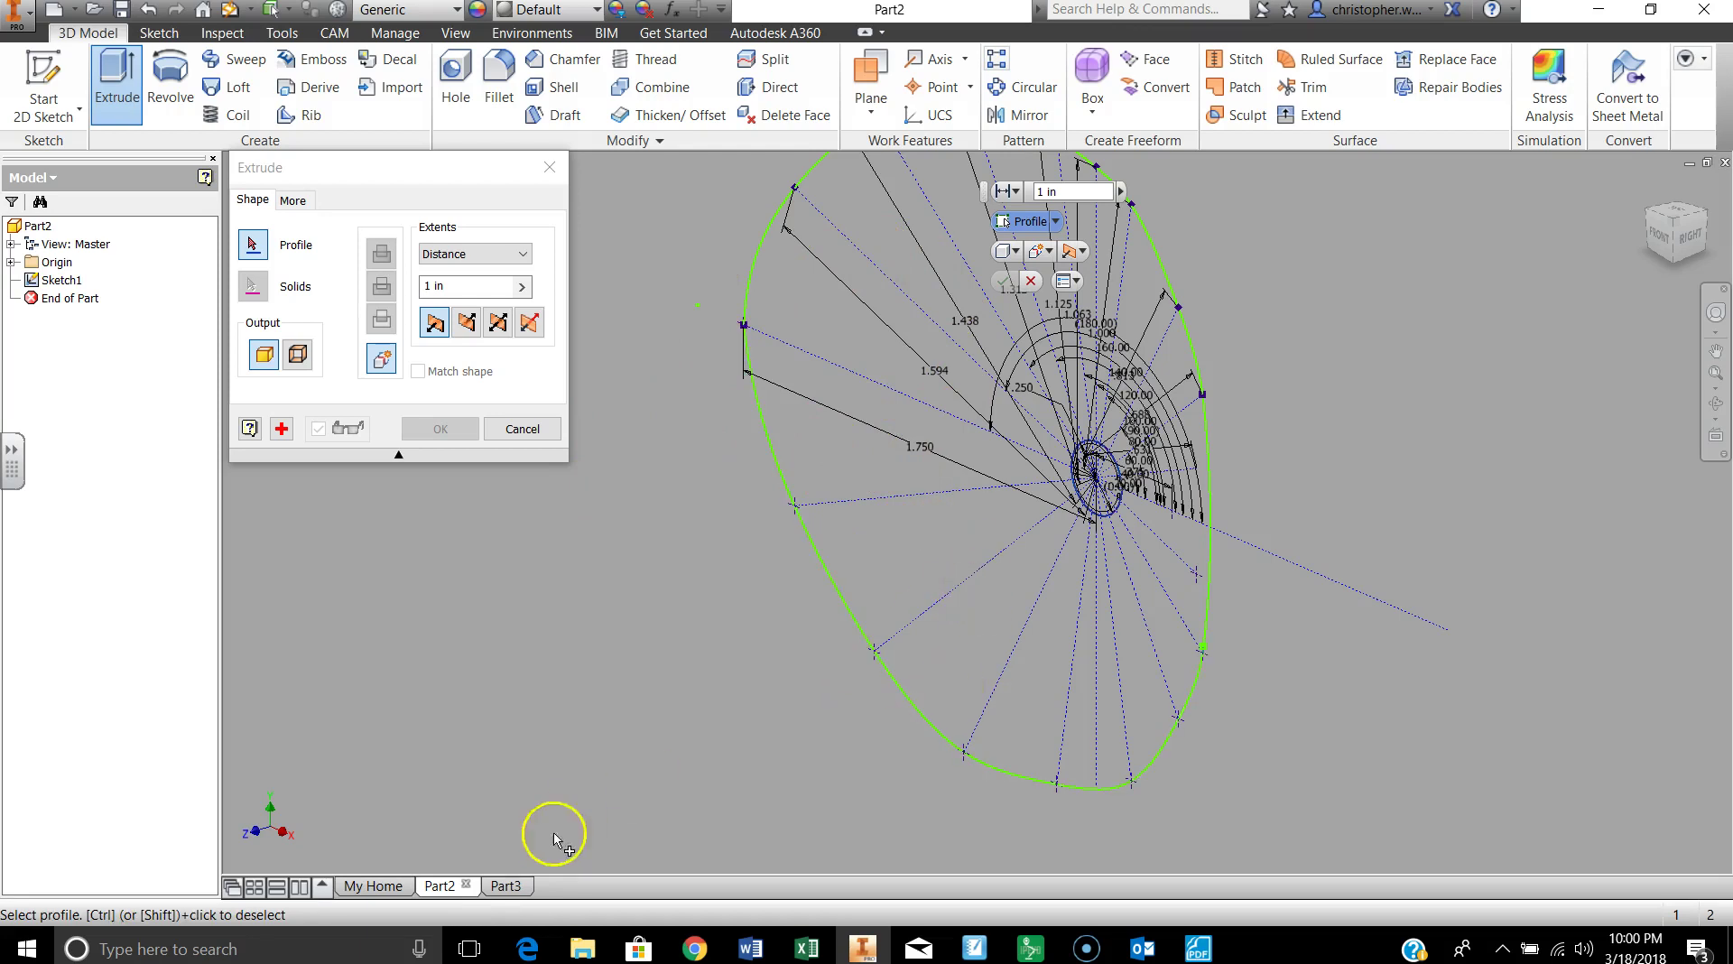
{"action": "left_click", "coordinate": [506, 886]}
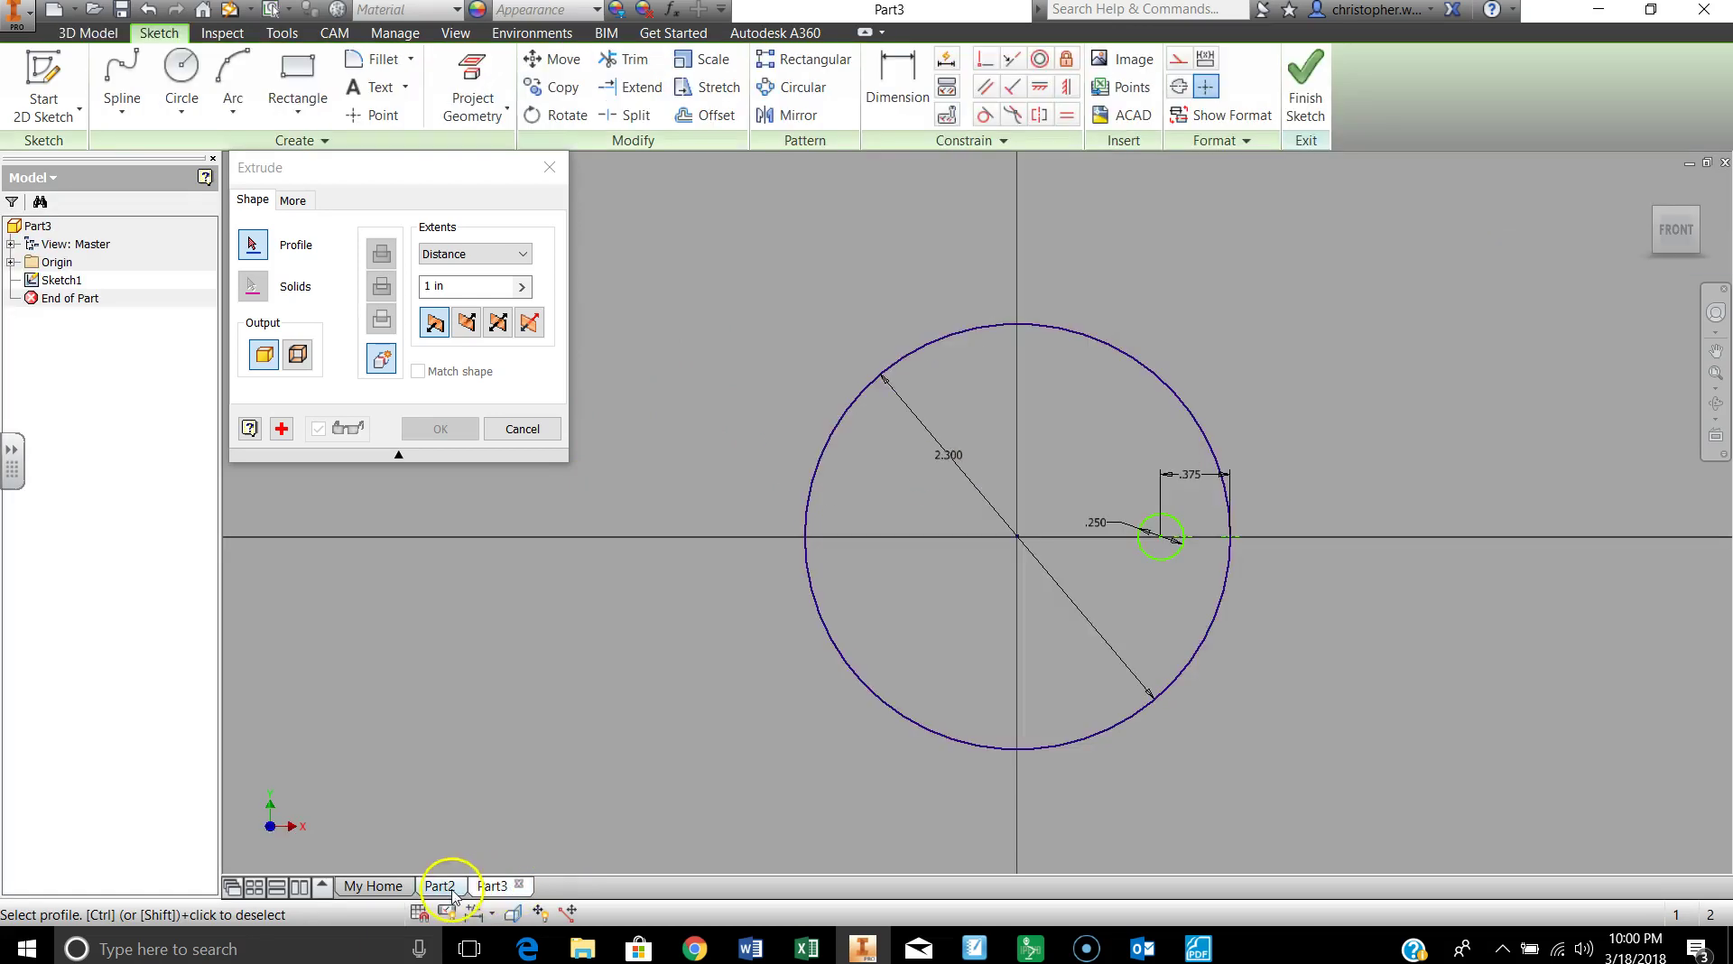
{"action": "left_click", "coordinate": [440, 886]}
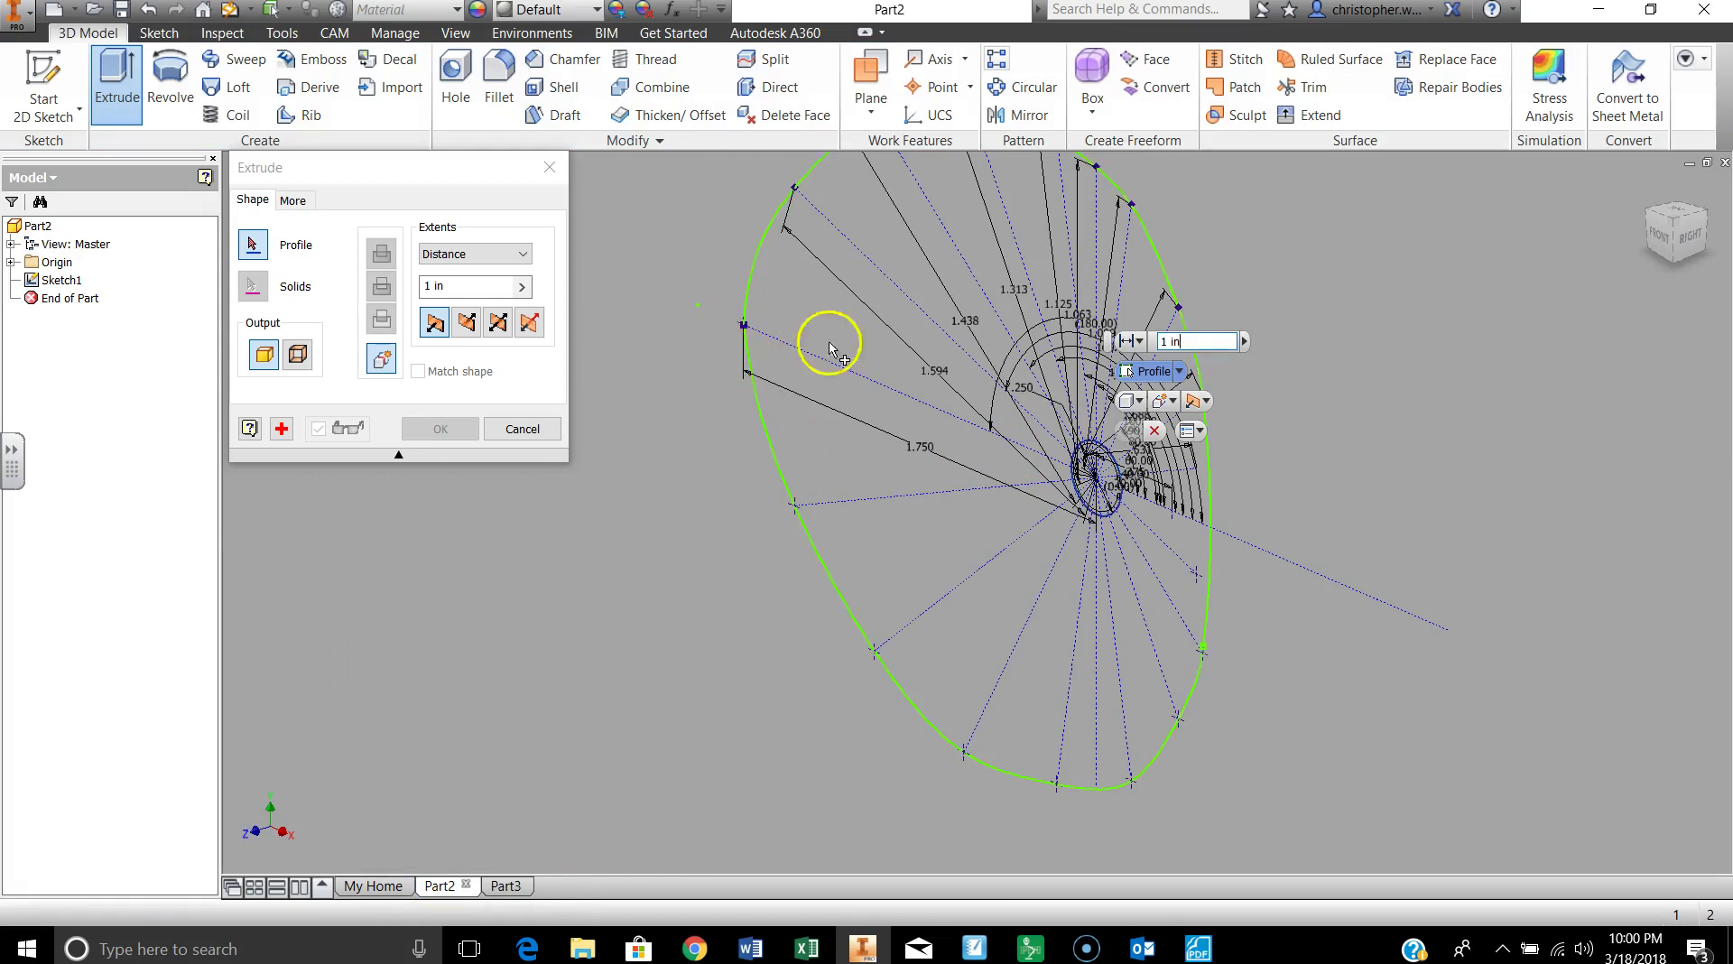
{"action": "left_click", "coordinate": [520, 430]}
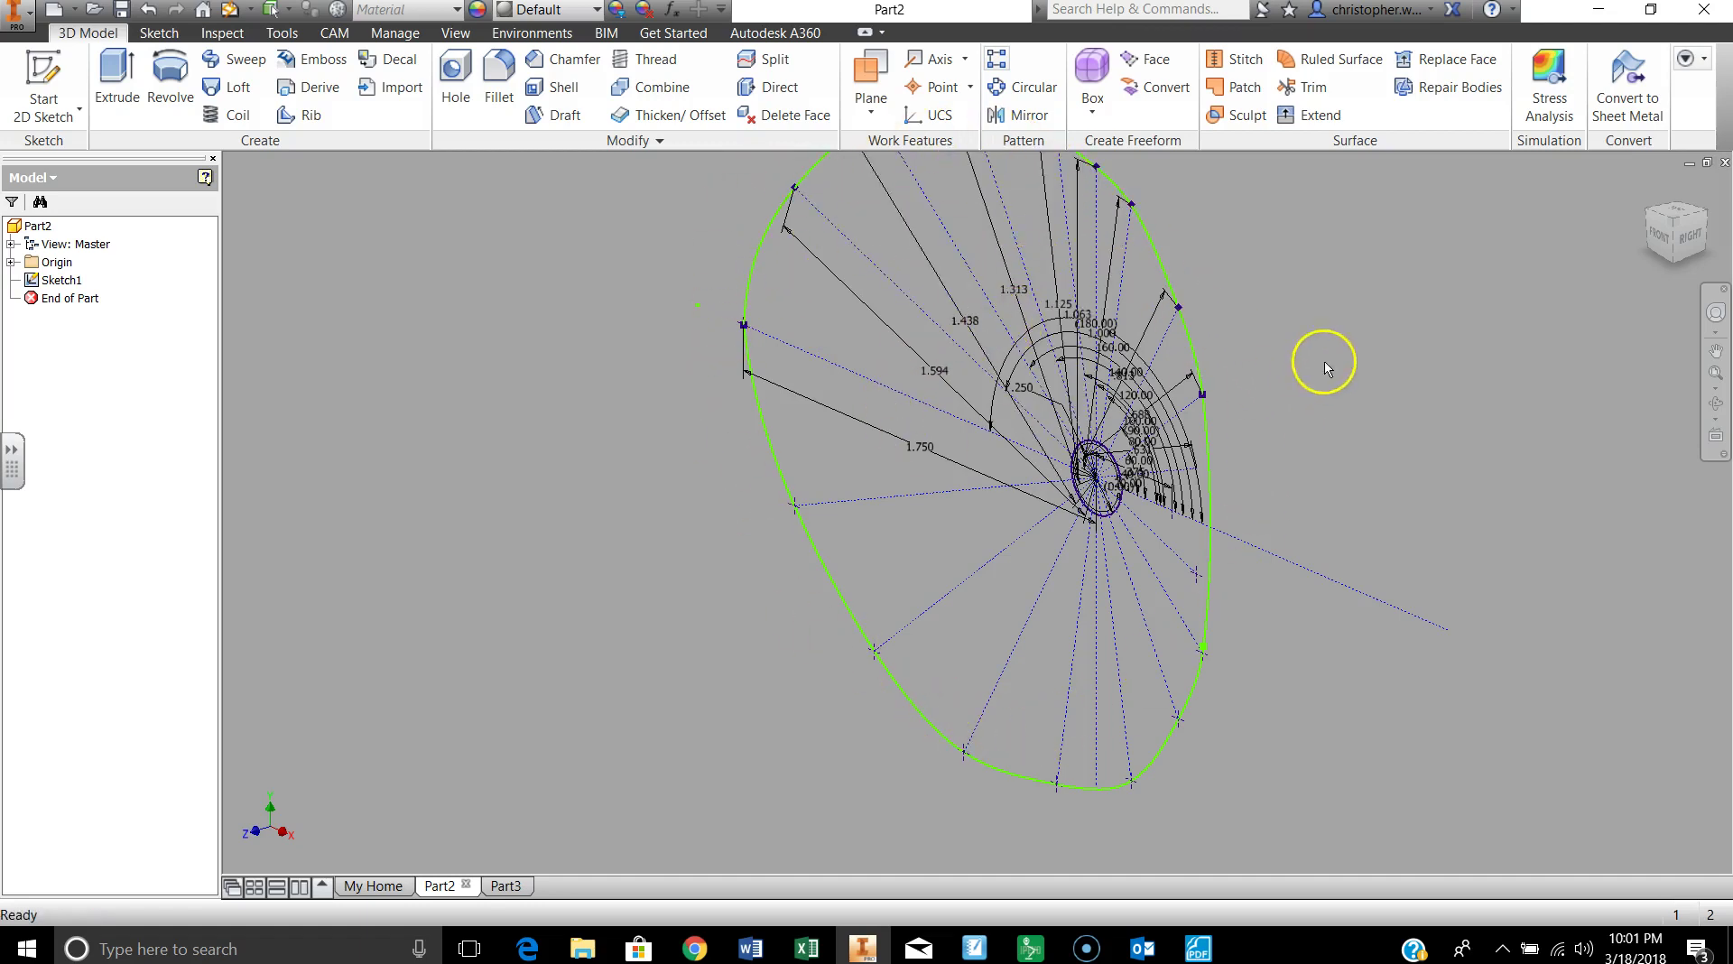
{"action": "right_click", "coordinate": [1381, 321]}
{"action": "left_click", "coordinate": [1439, 298]}
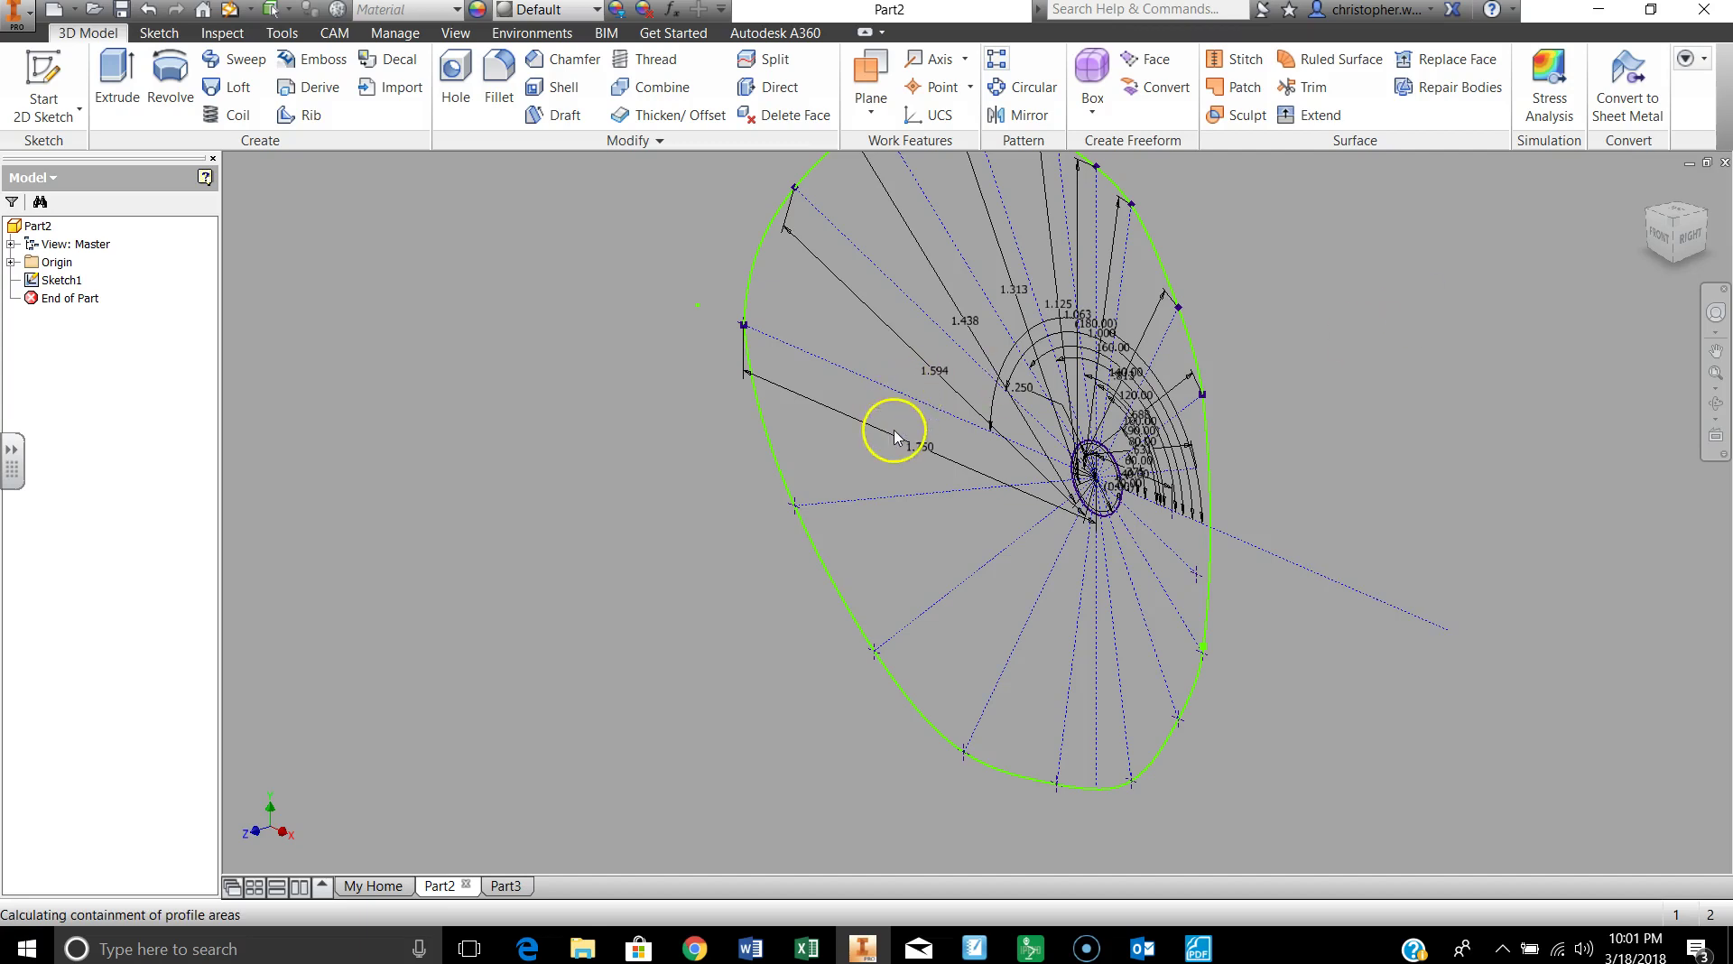
{"action": "left_click", "coordinate": [507, 886]}
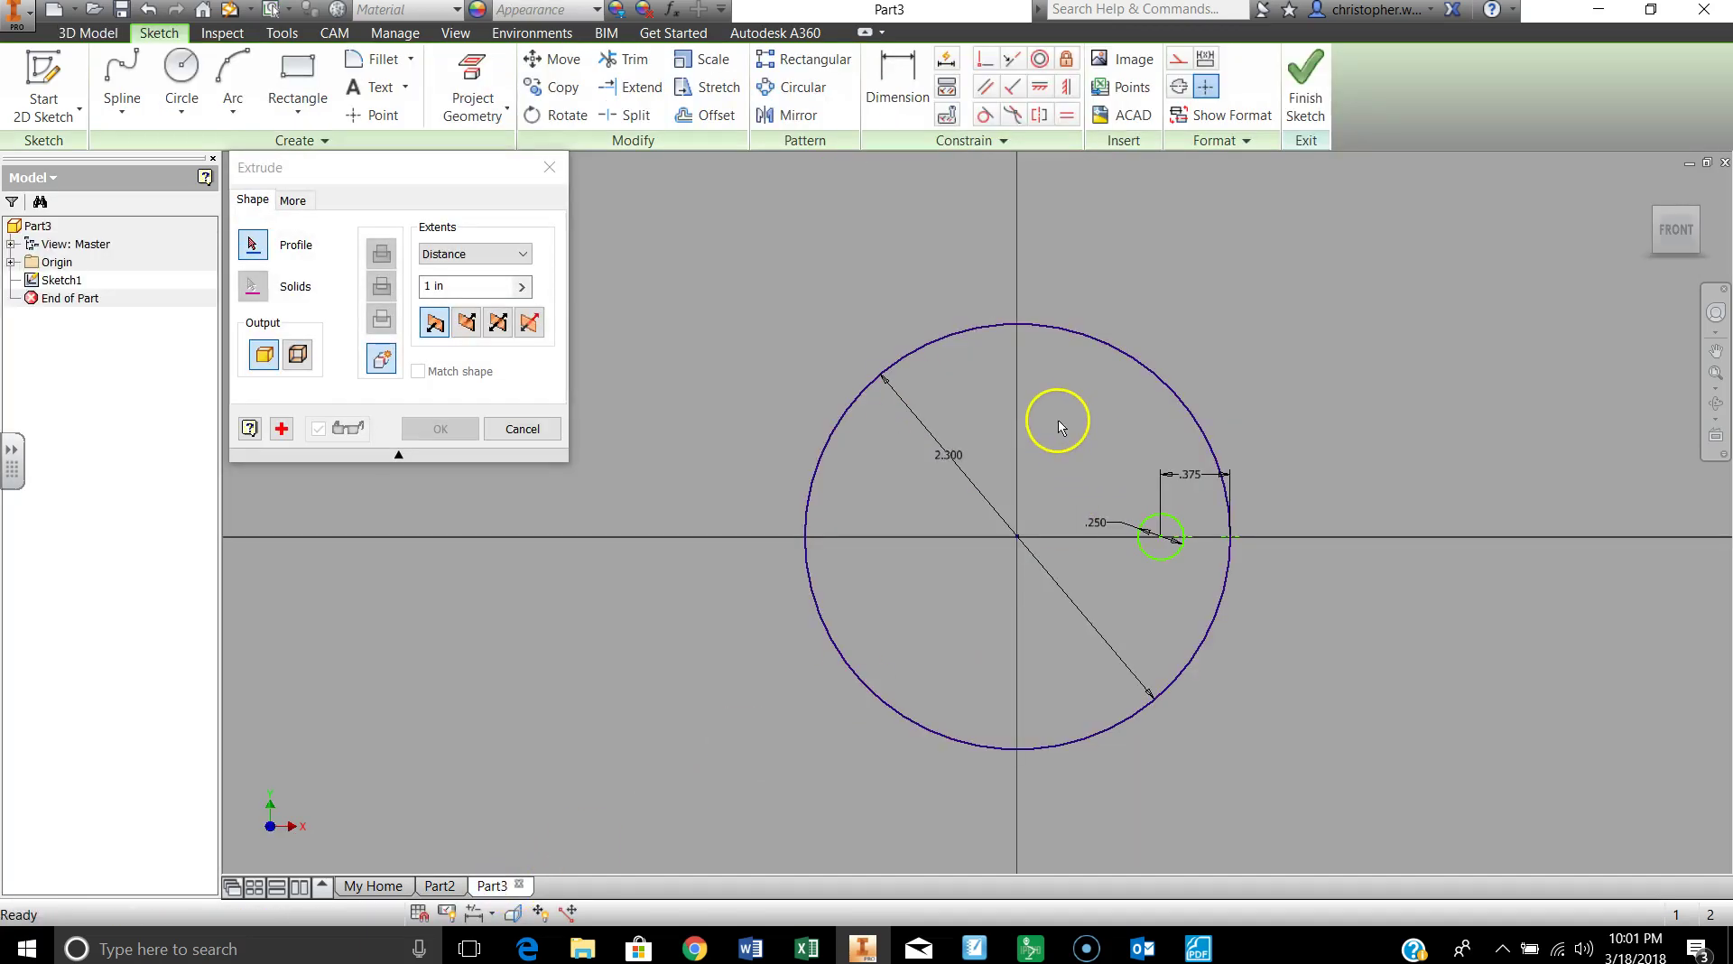
{"action": "left_click", "coordinate": [522, 430]}
{"action": "right_click", "coordinate": [1238, 316]}
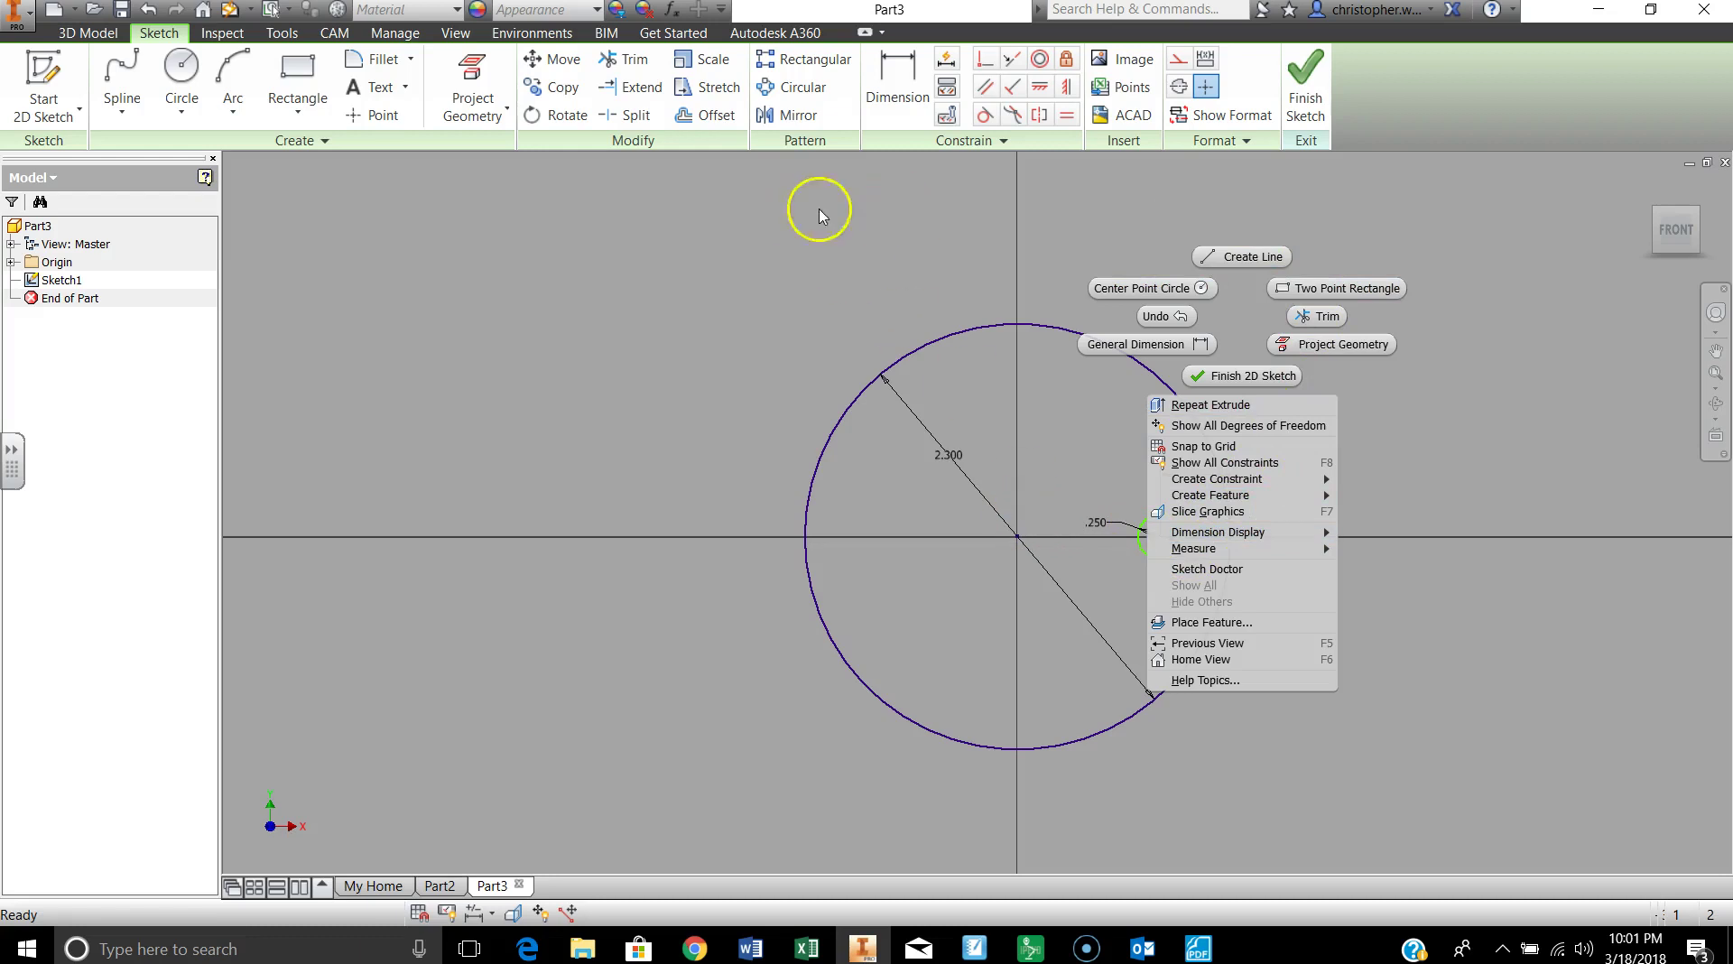
{"action": "left_click", "coordinate": [722, 237]}
Finish Part3's circular cam sketch and extrude the 2.3 in disc around its offset hole by 0.25 in
{"action": "scroll", "coordinate": [918, 363], "scroll_direction": "down", "scroll_amount": 1}
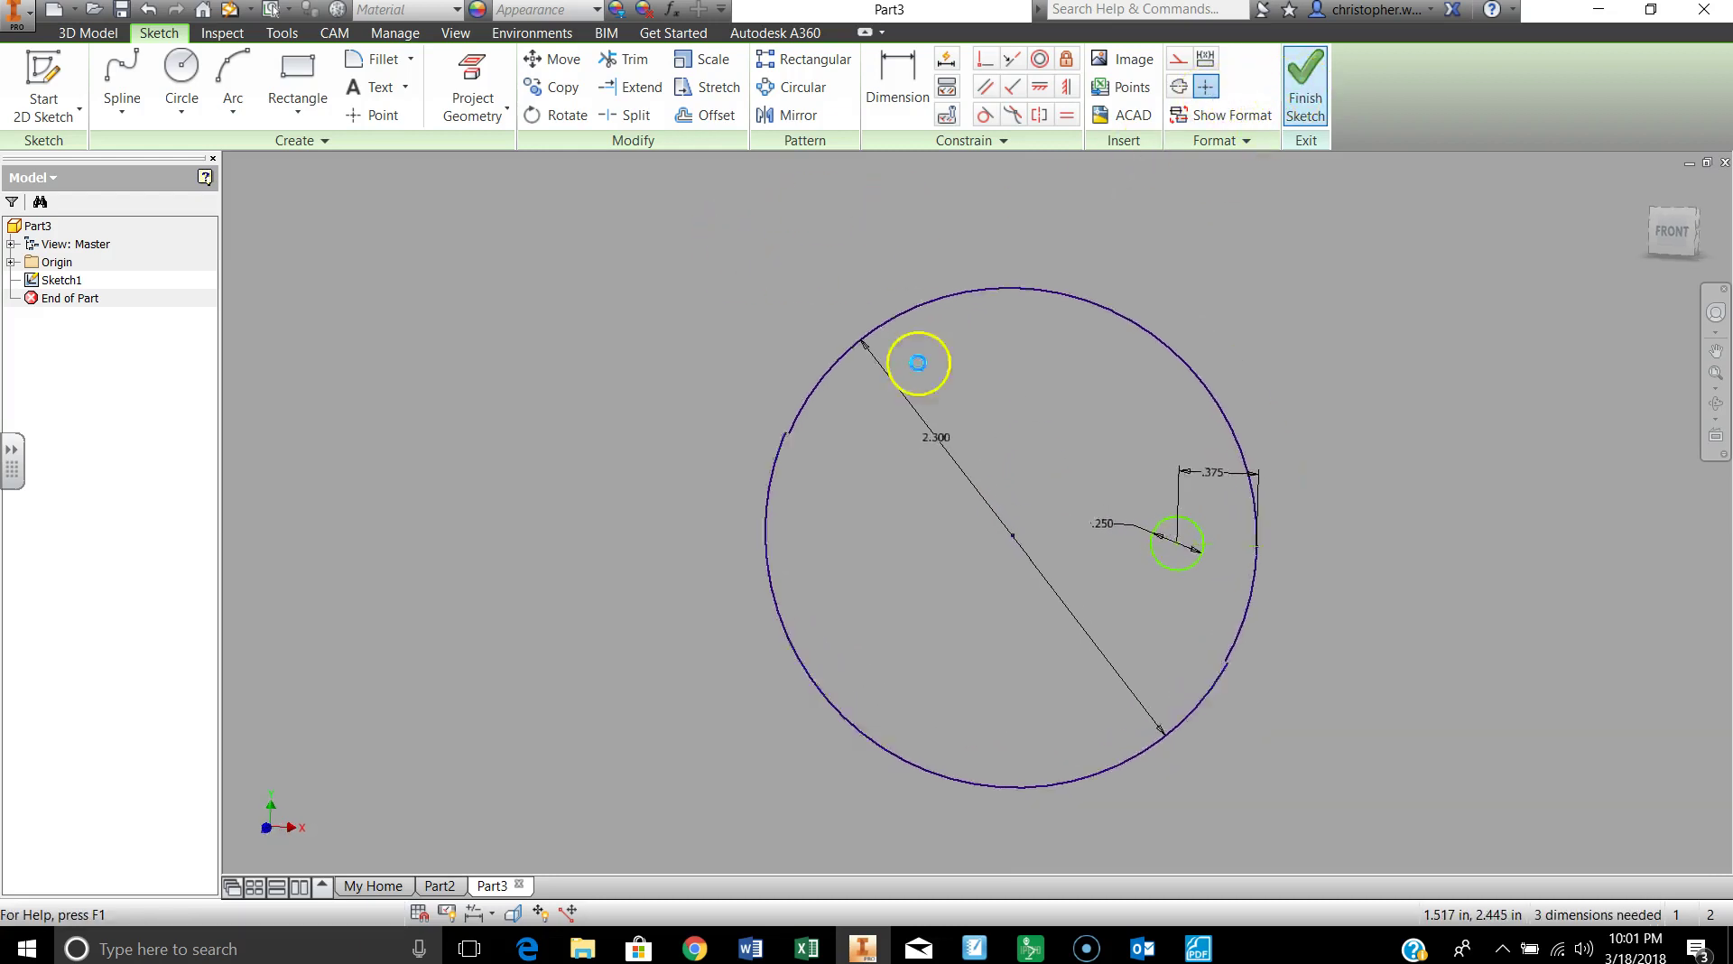
{"action": "right_click", "coordinate": [496, 402]}
{"action": "left_click", "coordinate": [547, 395]}
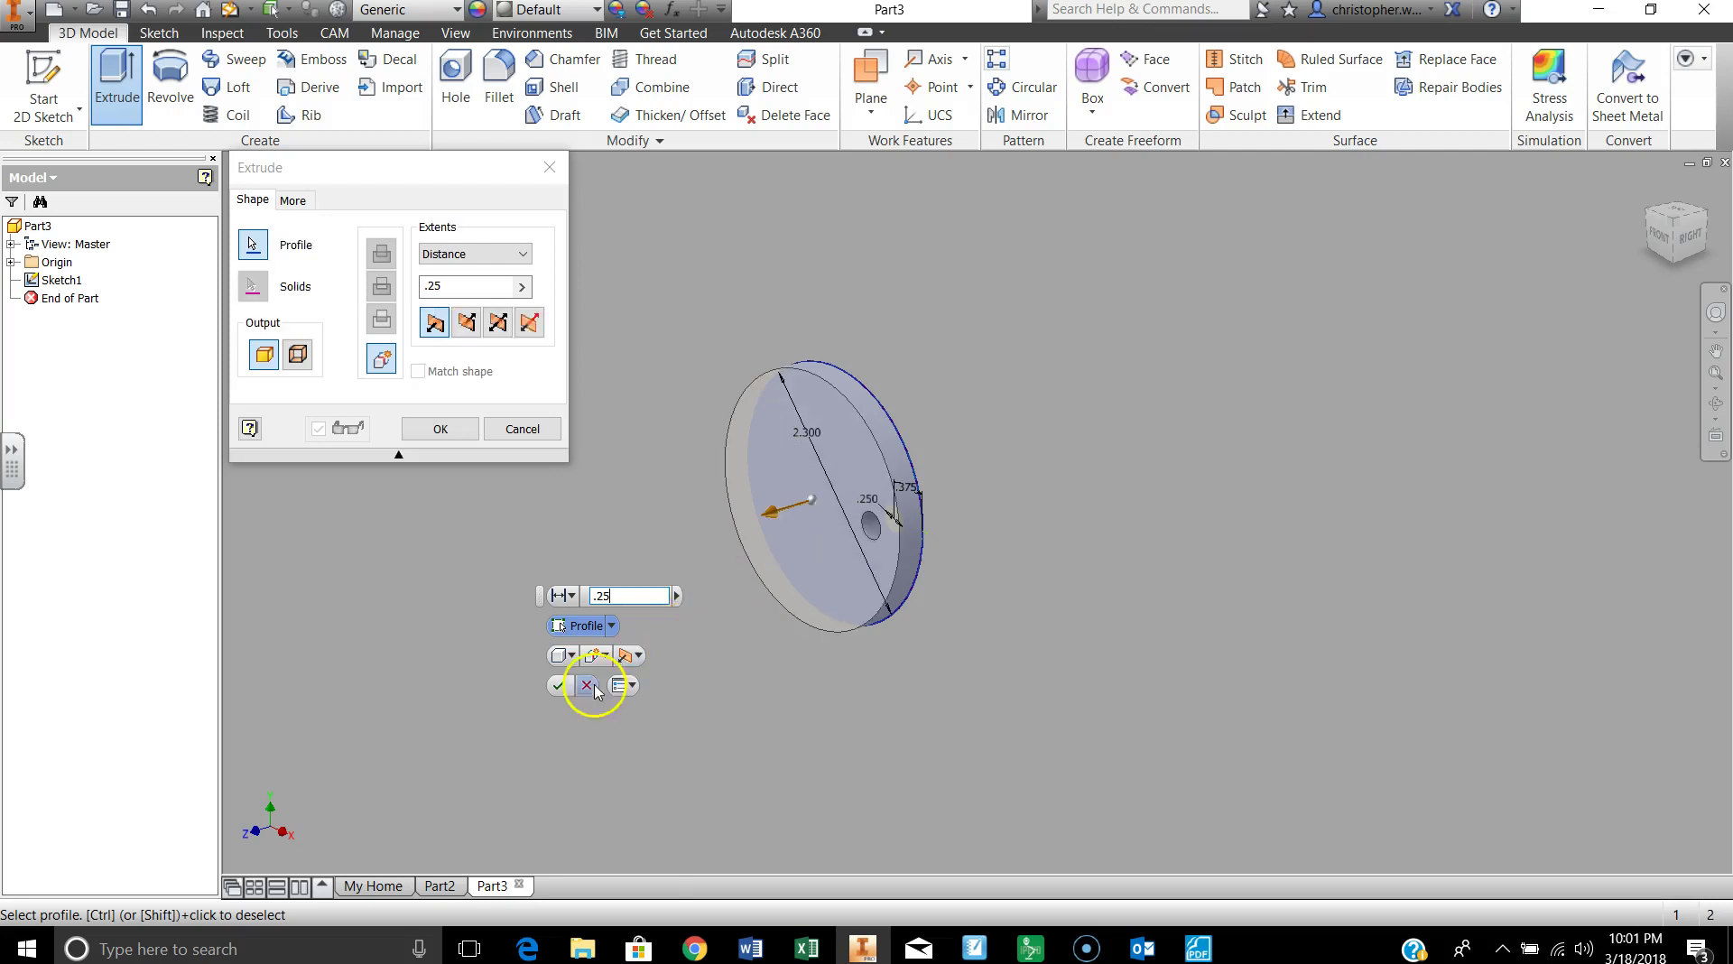
{"action": "left_click", "coordinate": [559, 685]}
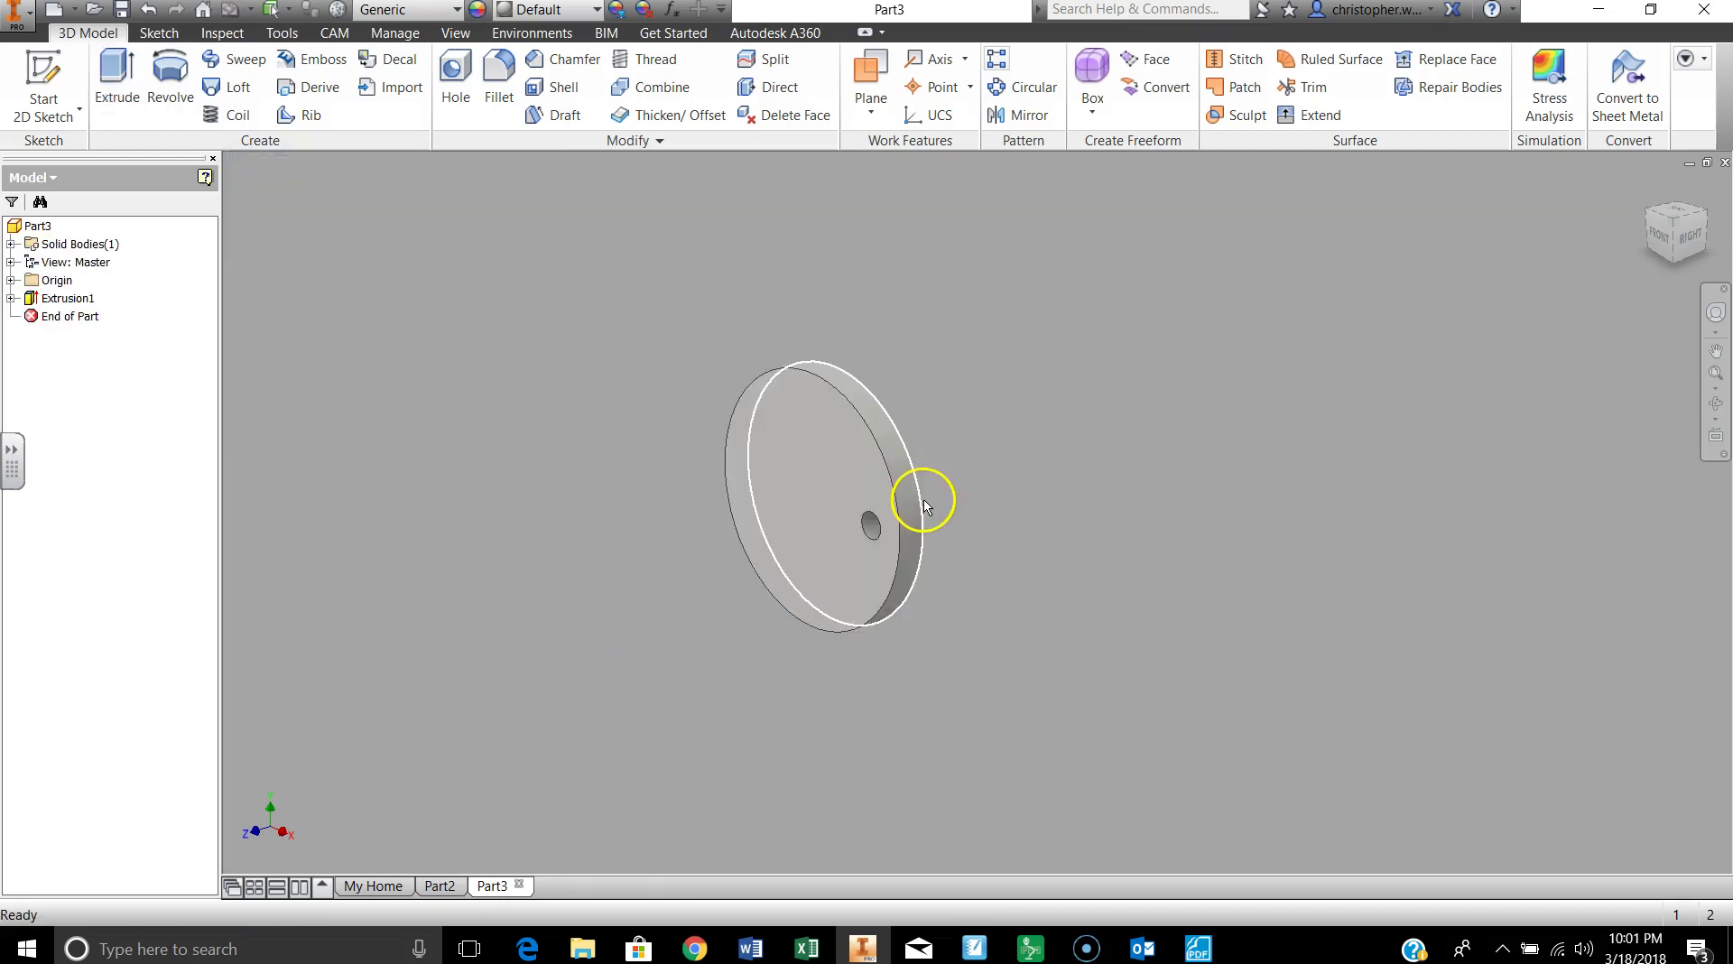
Undo the circular cam's extrusion in Part3 and return to the plate cam sketch in Part2
{"action": "left_click", "coordinate": [440, 886]}
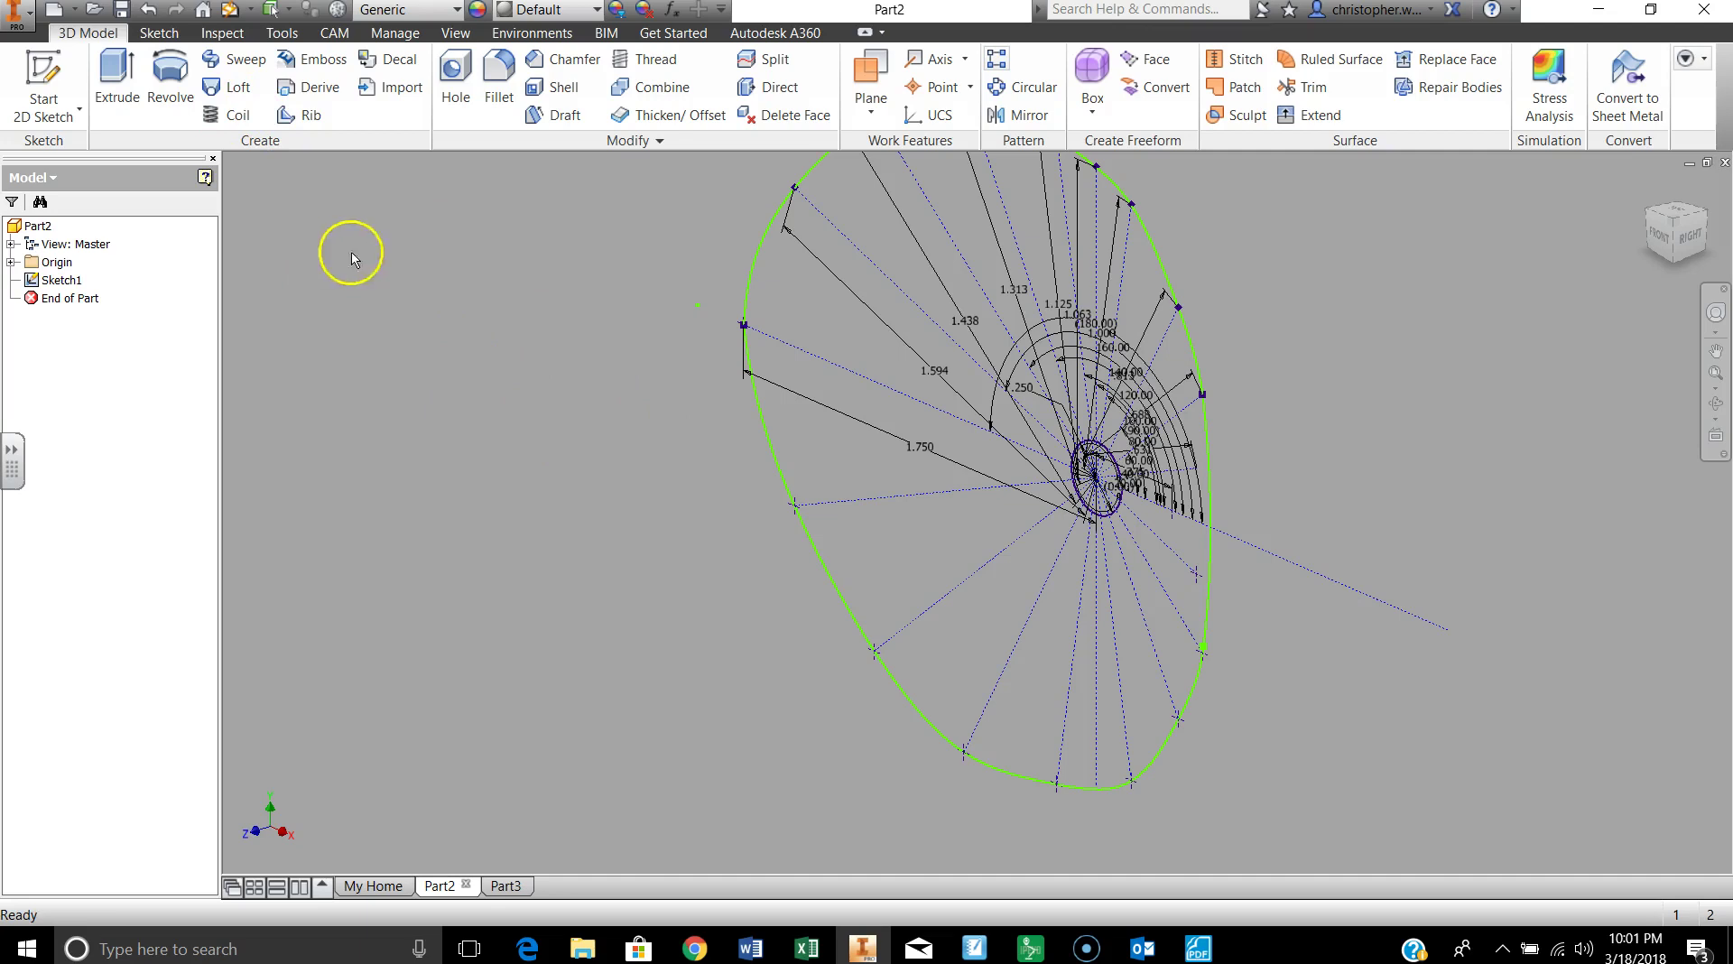
{"action": "key", "text": "ctrl+Tab"}
{"action": "left_click", "coordinate": [152, 11]}
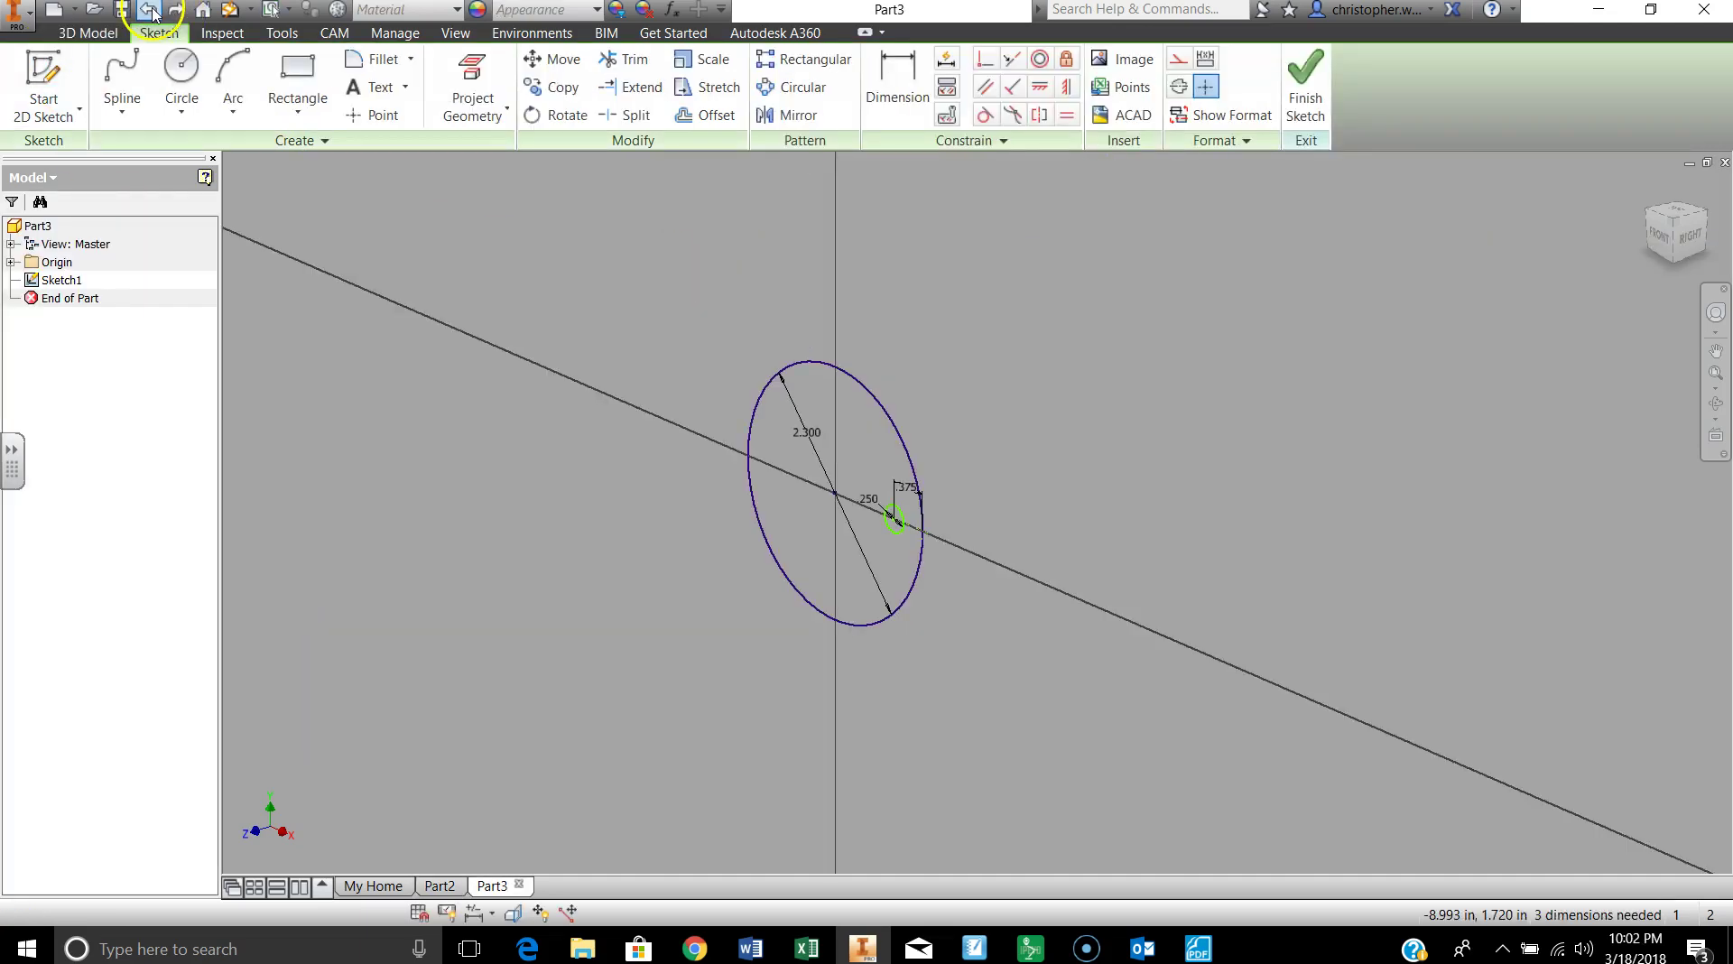
{"action": "key", "text": "ctrl+Tab"}
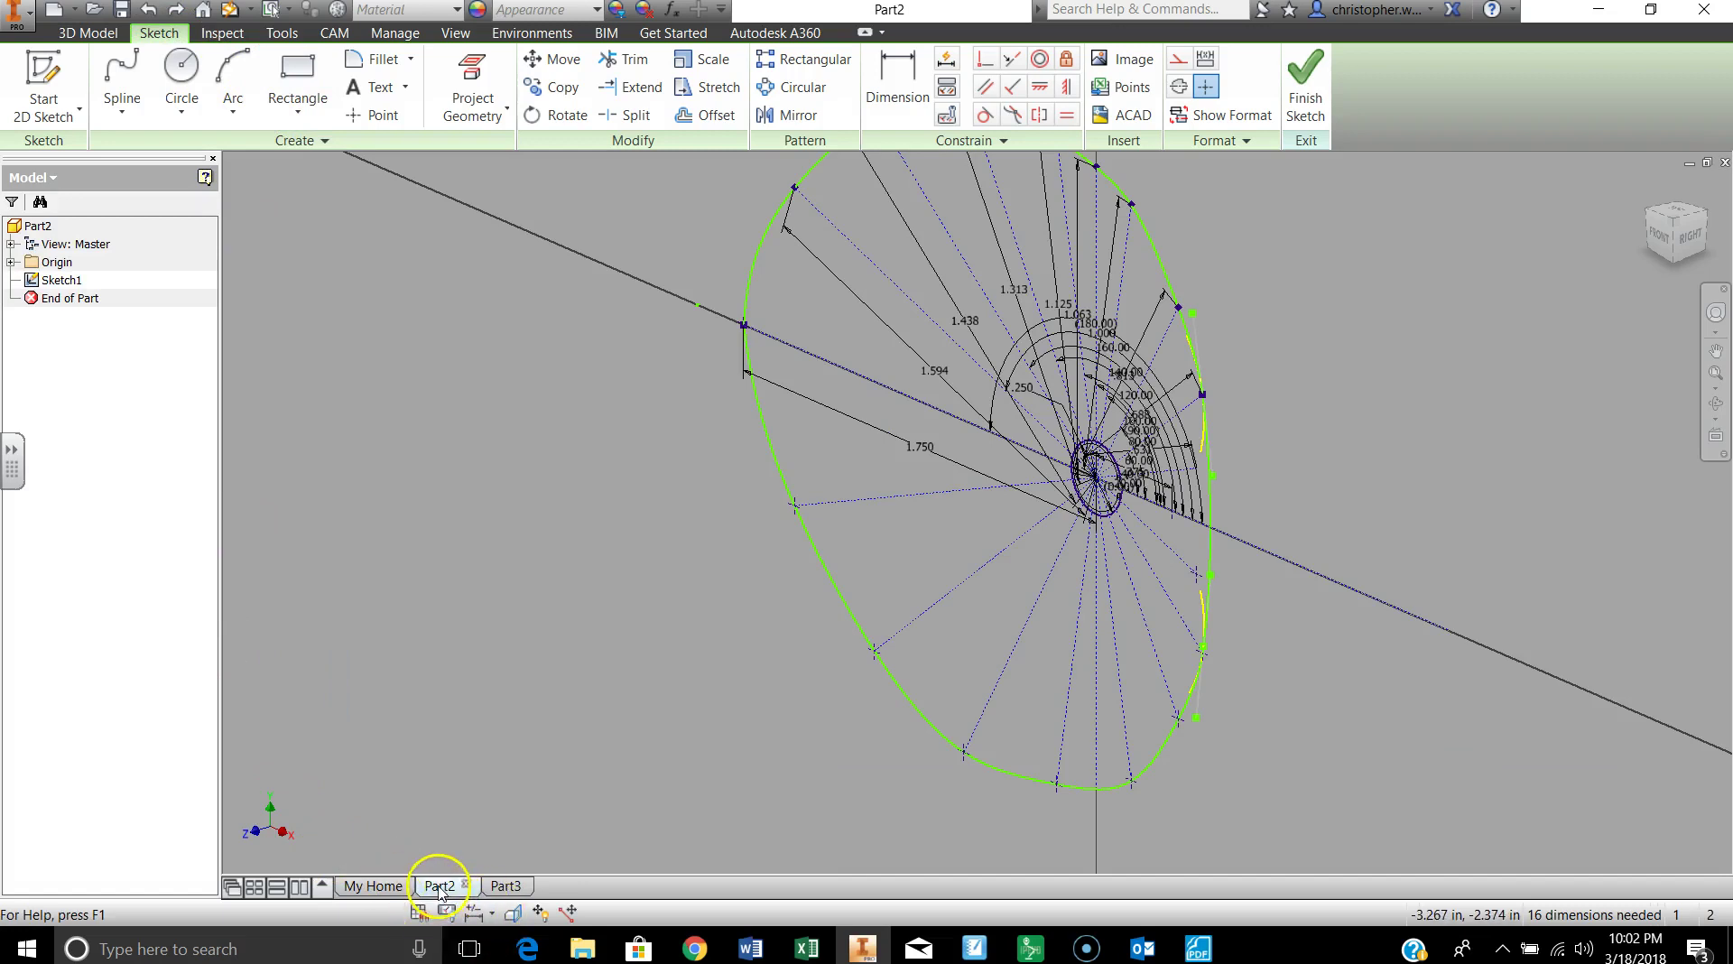